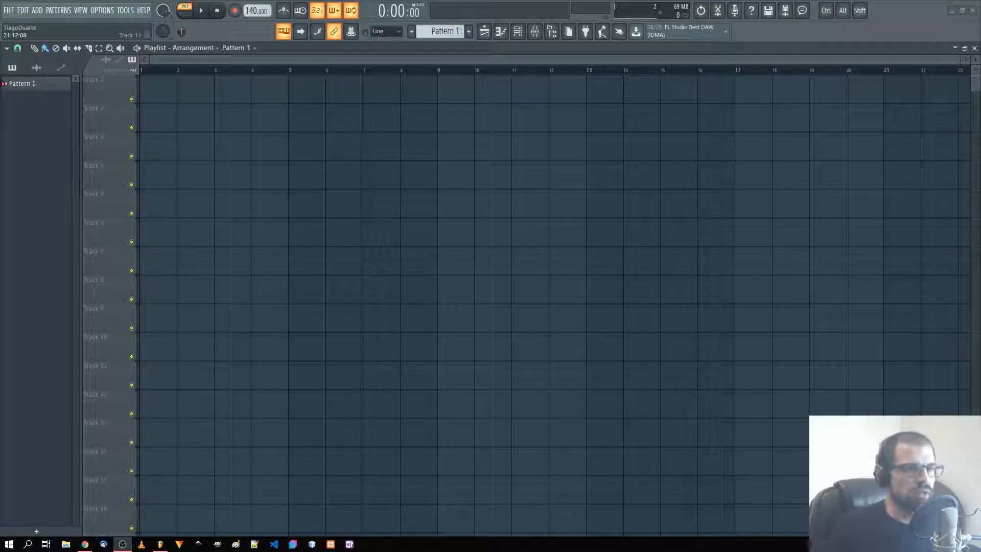
Close the playlist and add an Xpand!2 instrument channel to the channel rack
{"action": "left_click", "coordinate": [974, 48]}
{"action": "left_click", "coordinate": [92, 100]}
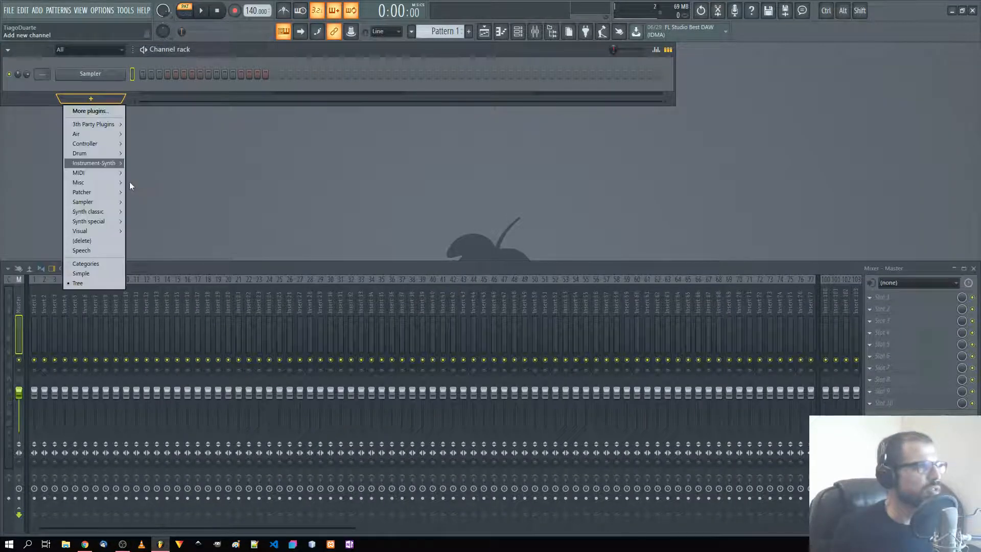
{"action": "mouse_move", "coordinate": [95, 134]}
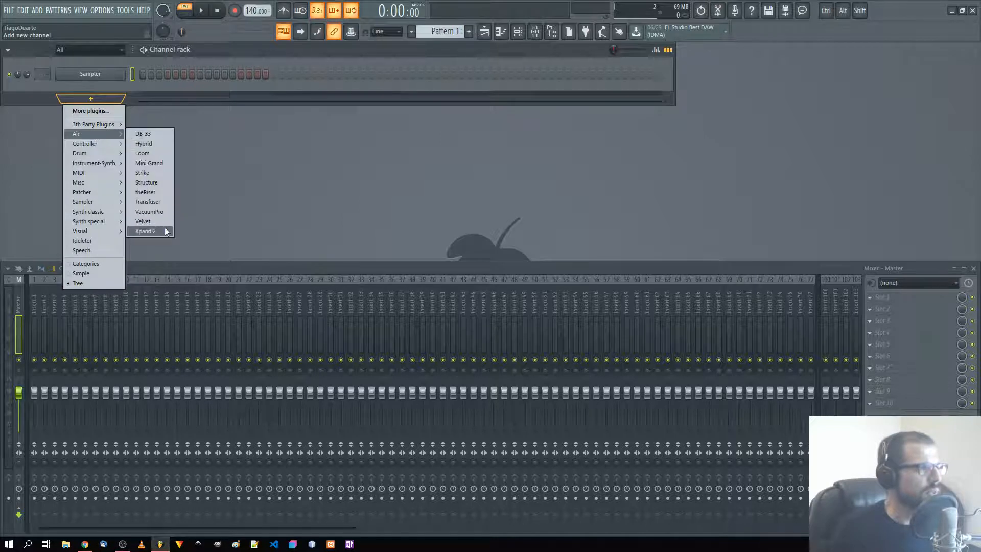
{"action": "left_click", "coordinate": [145, 231]}
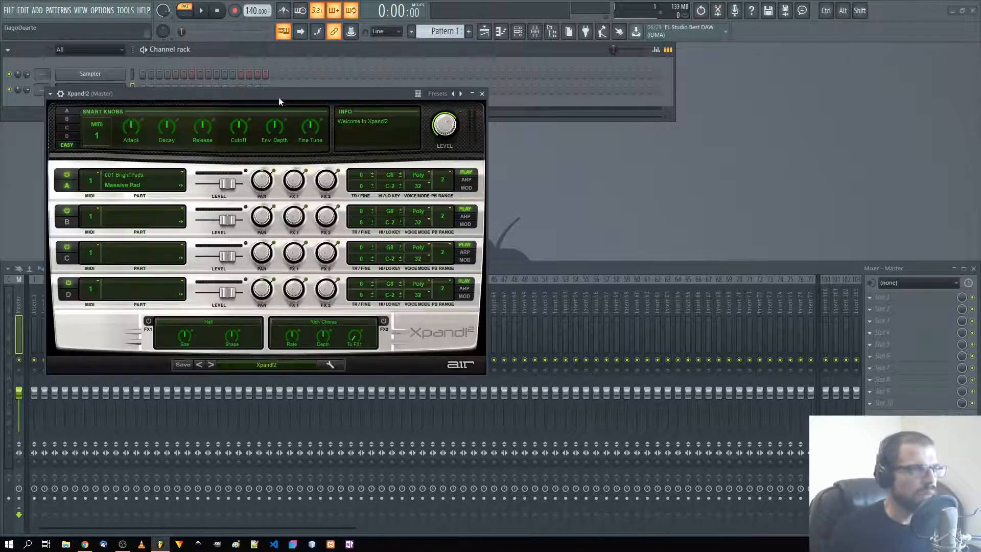
{"action": "left_click_drag", "start_coordinate": [278, 97], "coordinate": [514, 86]}
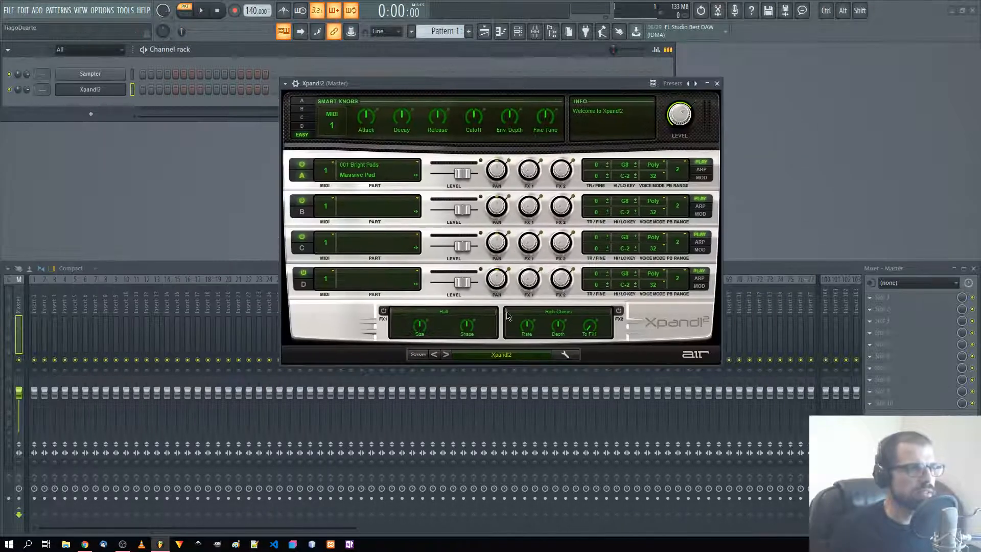
Load the +25 The Clash preset from the Bells category in Xpand!2
{"action": "left_click", "coordinate": [503, 358]}
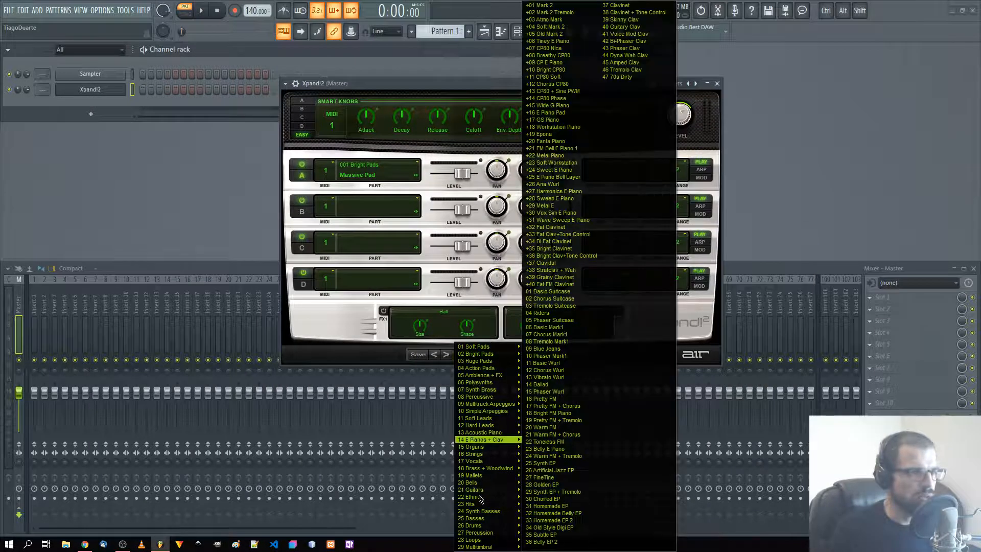
{"action": "mouse_move", "coordinate": [470, 483]}
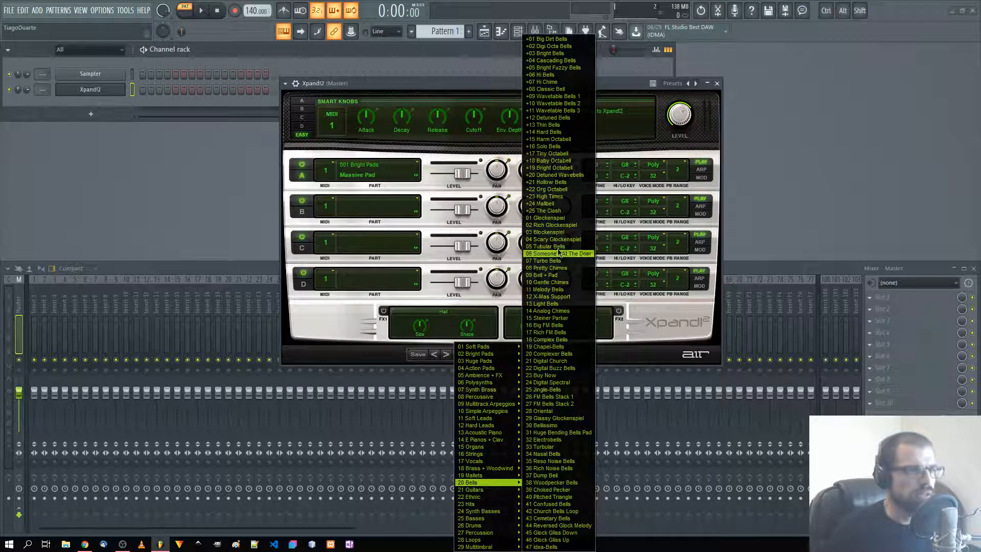
{"action": "left_click", "coordinate": [548, 211]}
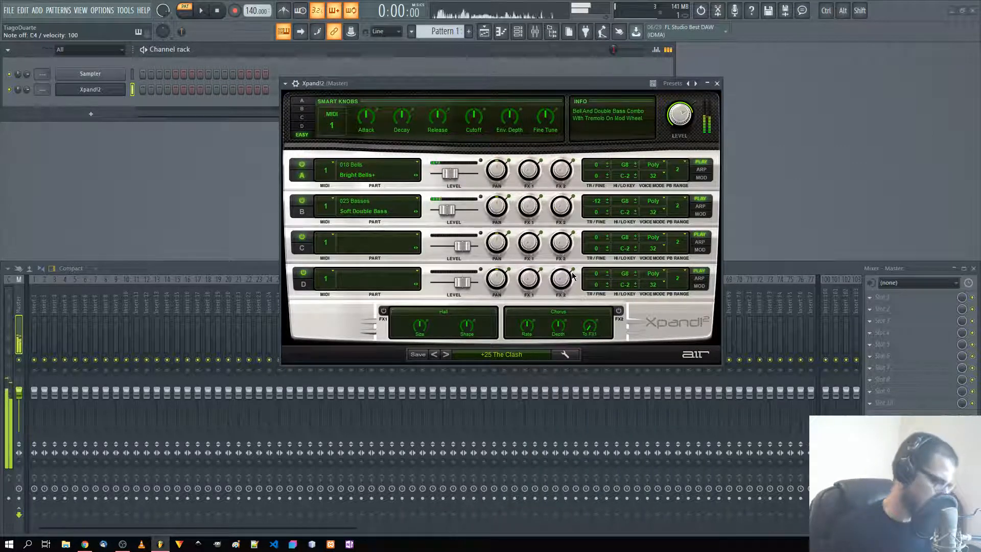
Set the typing keyboard's root note to C5 and play a few notes to audition the bell preset
{"action": "right_click", "coordinate": [283, 31]}
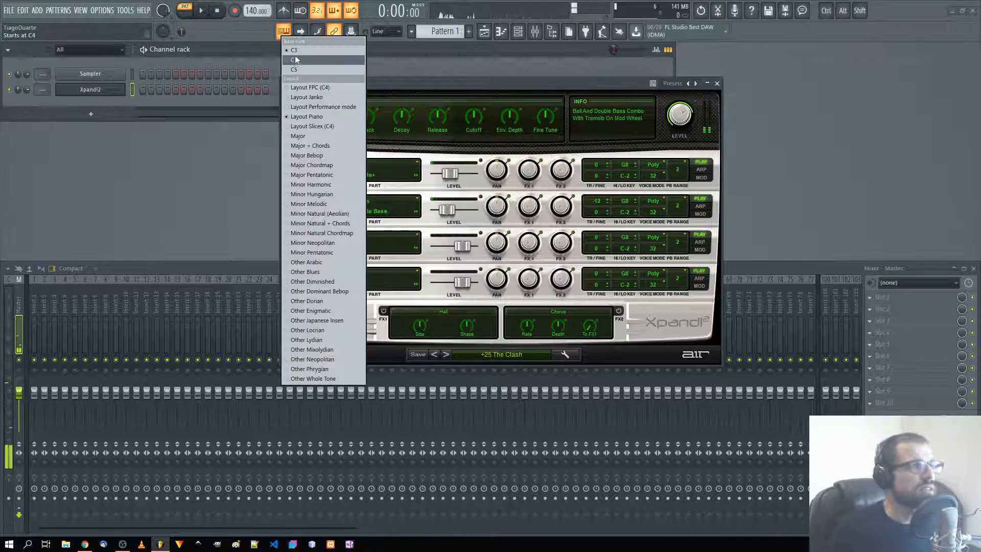
{"action": "left_click", "coordinate": [300, 71]}
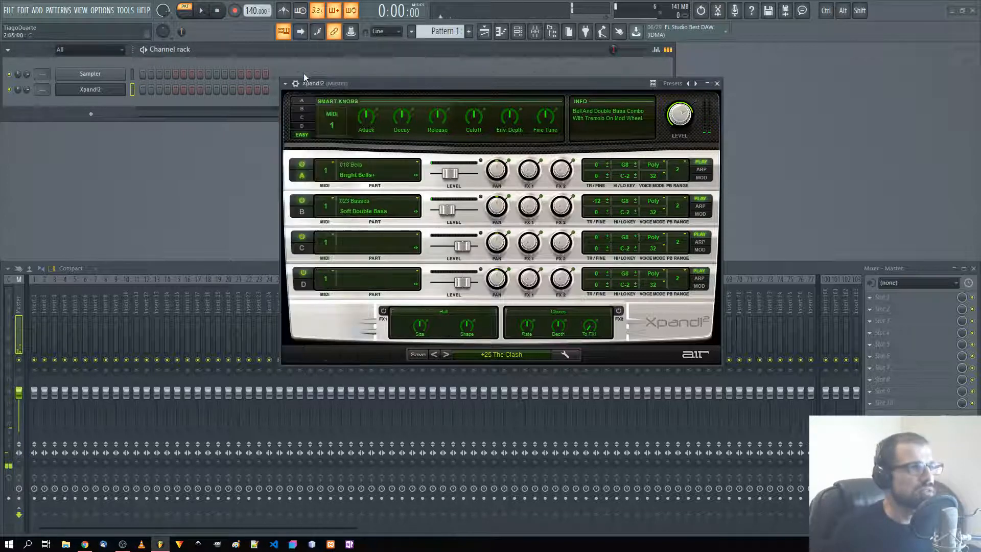
{"action": "left_click_drag", "start_coordinate": [418, 84], "coordinate": [418, 87]}
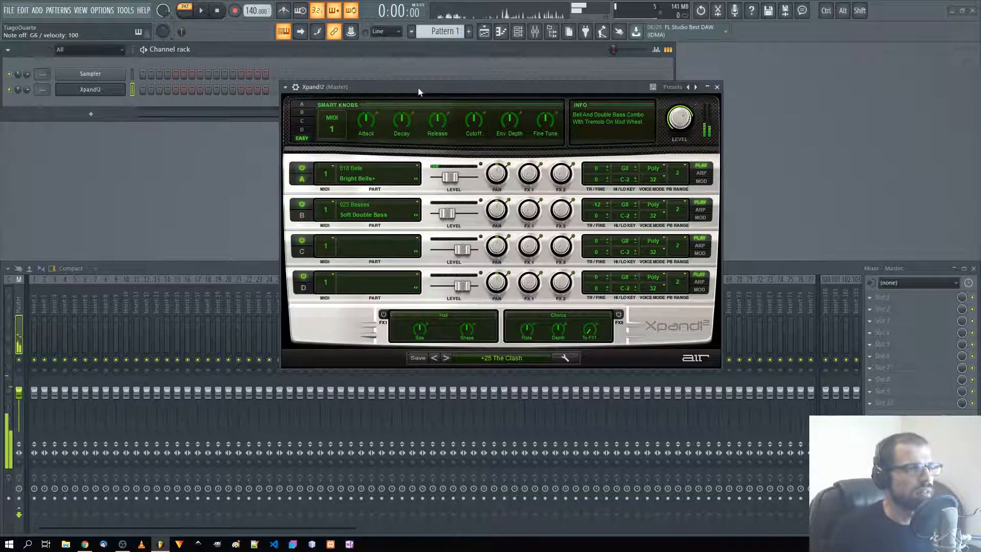
{"action": "key", "text": "w"}
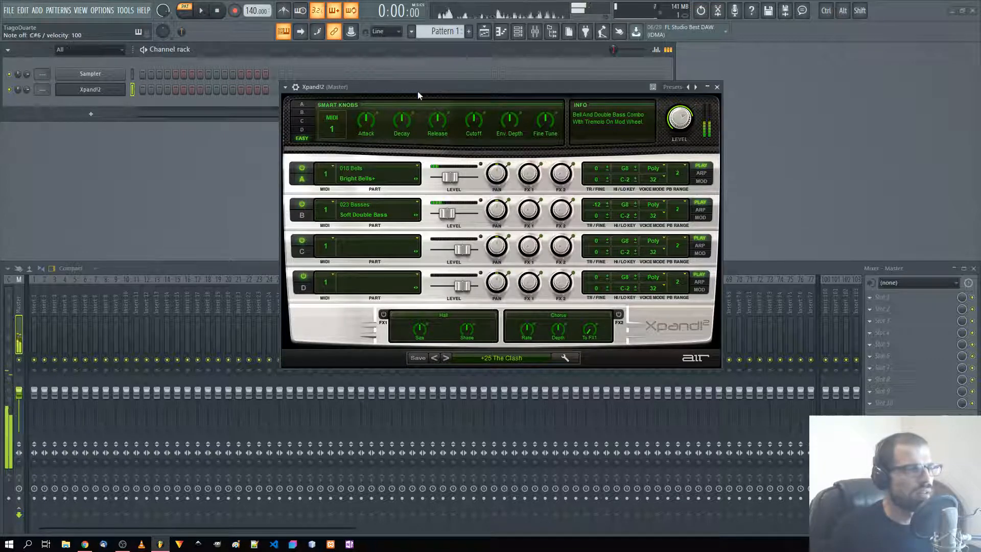
{"action": "key", "text": "q"}
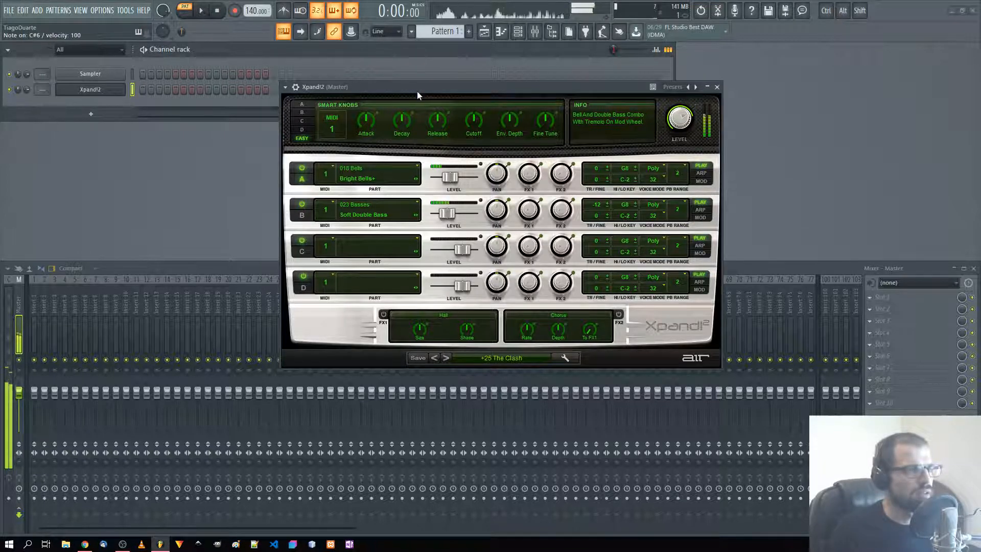
{"action": "key", "text": "2"}
{"action": "key", "text": "q"}
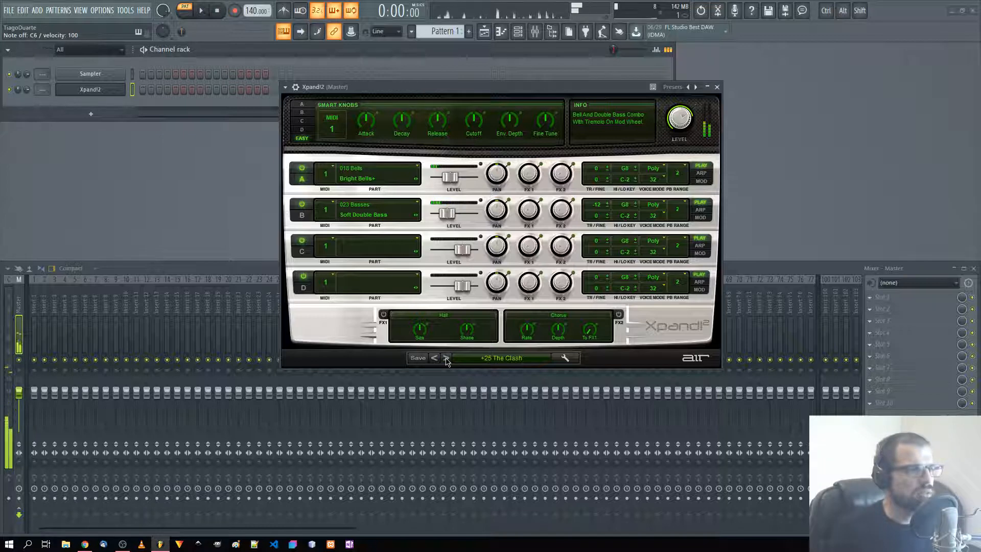
Advance through the Xpand!2 bell presets to 03 Blockenspiel, playing notes to audition them
{"action": "left_click", "coordinate": [447, 358]}
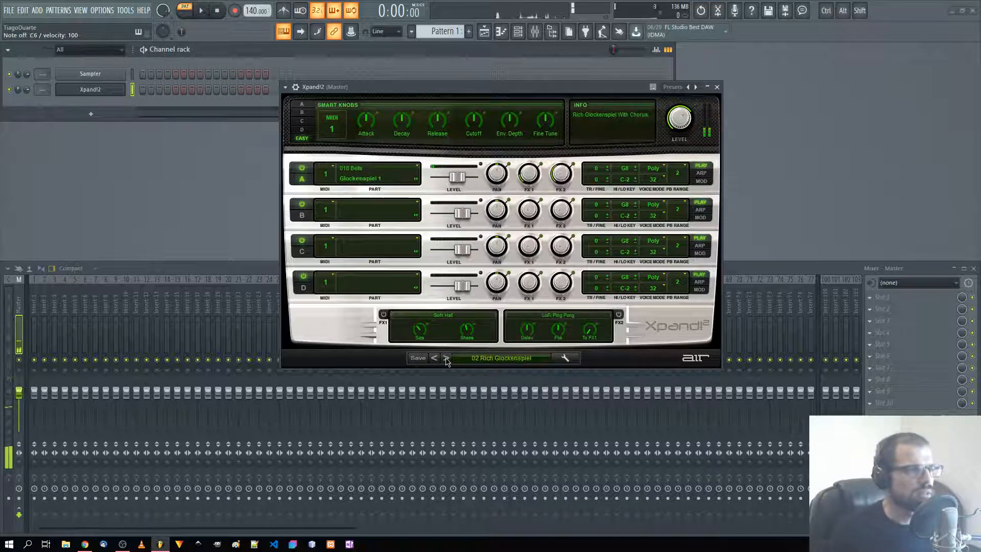
{"action": "left_click", "coordinate": [446, 359]}
{"action": "key", "text": "q"}
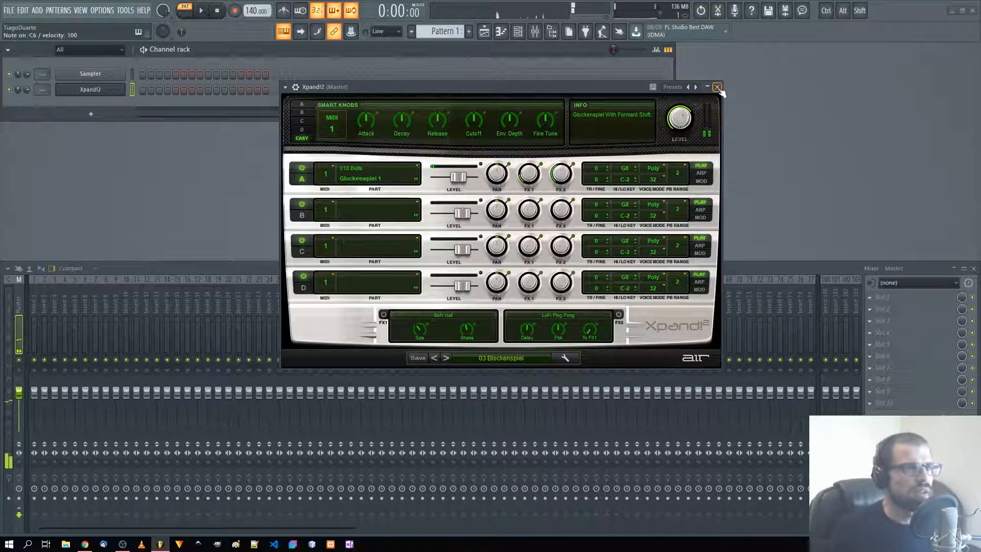
Open the piano roll for the Xpand!2 channel and set the project tempo to 144 BPM
{"action": "left_click", "coordinate": [717, 87]}
{"action": "key", "text": "r"}
{"action": "right_click", "coordinate": [99, 92]}
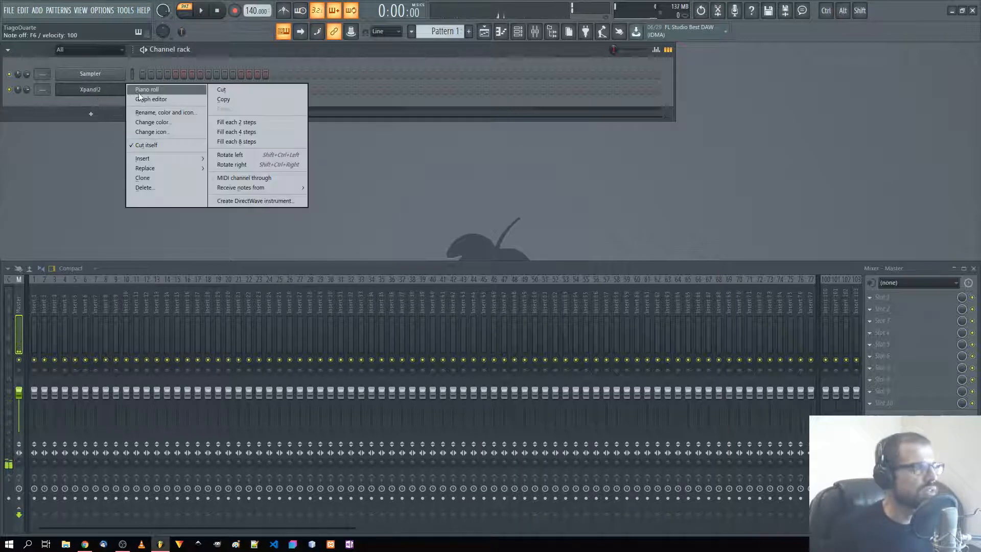
{"action": "left_click", "coordinate": [146, 88]}
{"action": "left_click_drag", "start_coordinate": [257, 11], "coordinate": [257, 5]}
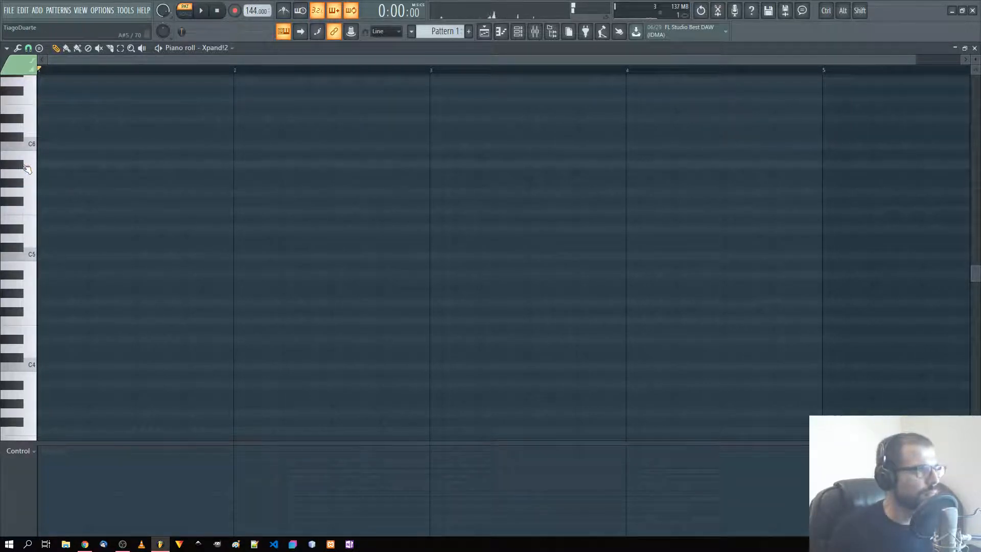
Draw short C6, C#6, F6 and D#6 notes on steps 1, 5, 9 and 11 of bar 1, previewing pitches first
{"action": "left_click", "coordinate": [32, 148]}
{"action": "left_click", "coordinate": [38, 177]}
{"action": "left_click", "coordinate": [36, 256]}
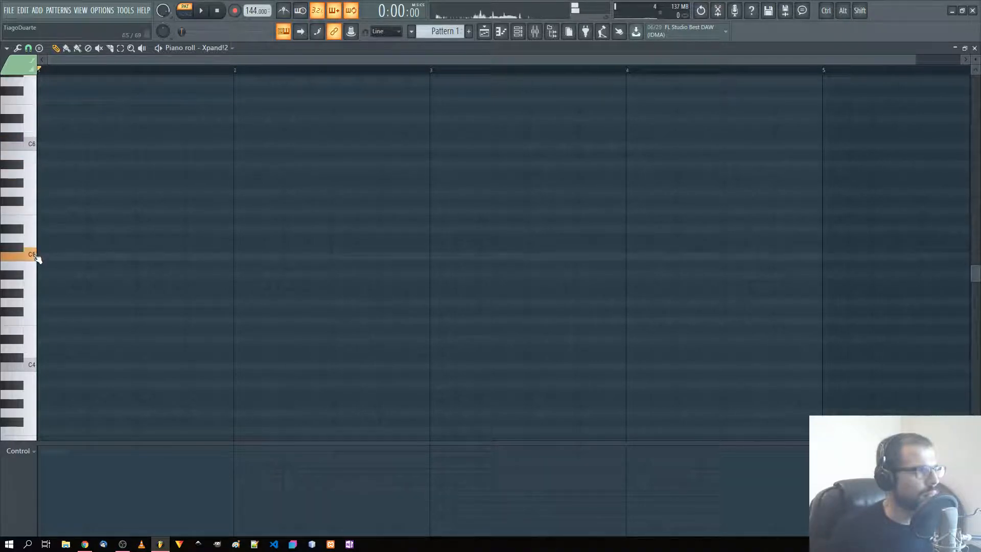
{"action": "scroll", "coordinate": [51, 276], "scroll_direction": "up", "scroll_amount": 3}
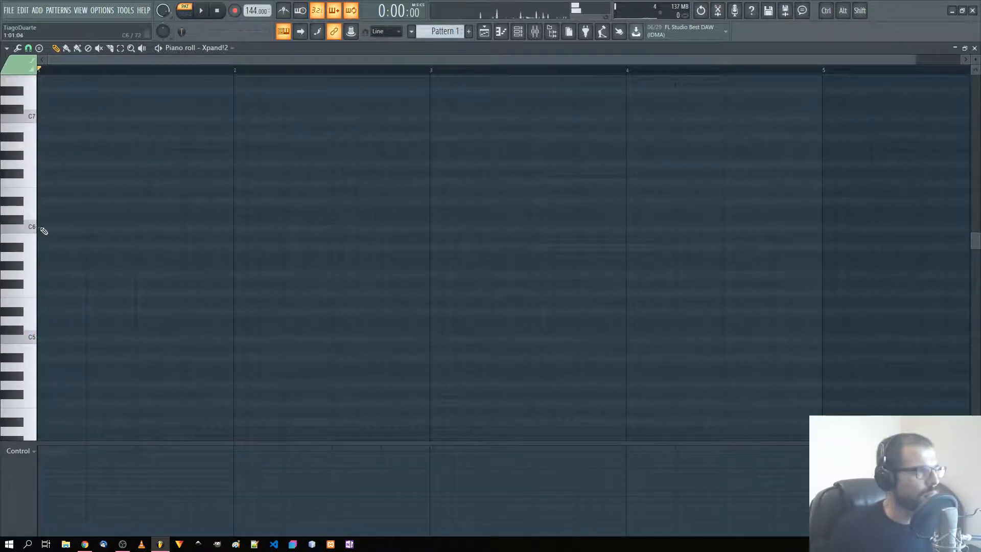
{"action": "left_click", "coordinate": [40, 228]}
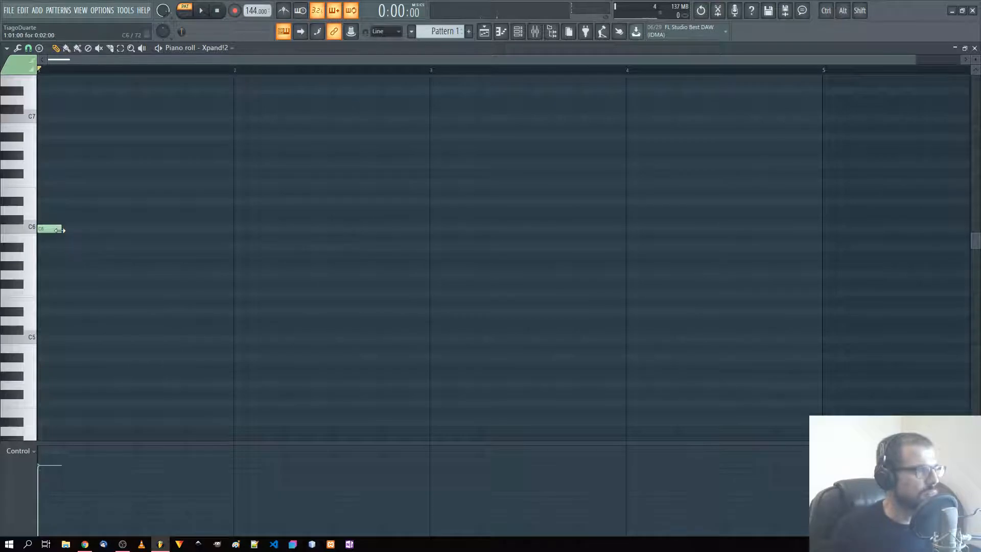
{"action": "scroll", "coordinate": [74, 394], "scroll_direction": "up", "scroll_amount": 2}
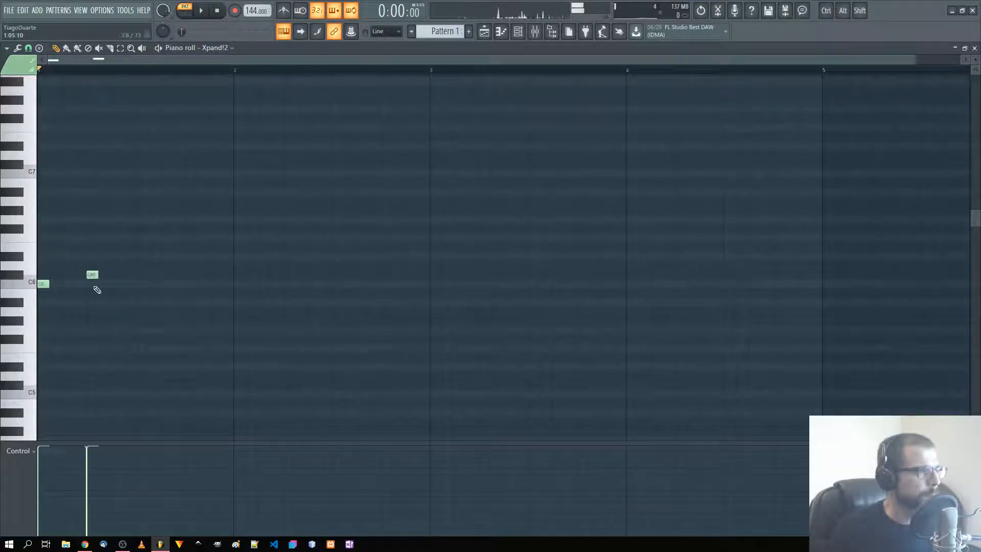
{"action": "left_click", "coordinate": [139, 238]}
{"action": "left_click", "coordinate": [165, 256]}
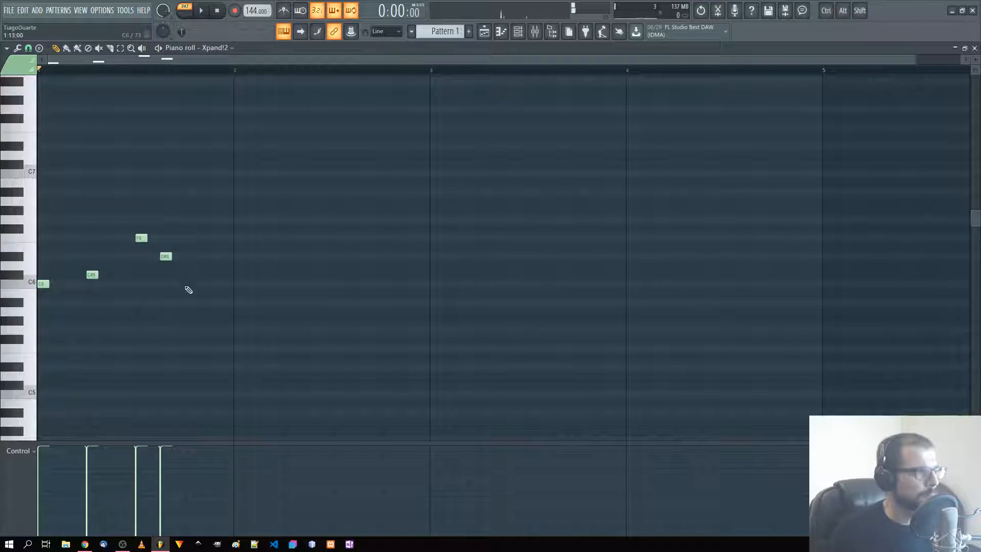
Play back the melody, then try it without the D#6 note and redraw that note on step 11
{"action": "left_click", "coordinate": [188, 284]}
{"action": "key", "text": "space"}
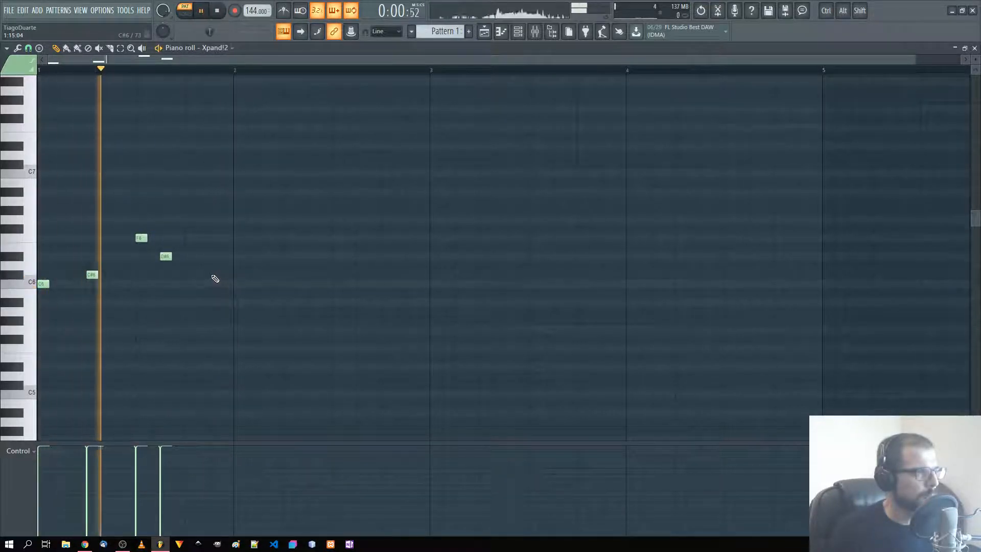
{"action": "key", "text": "space"}
{"action": "right_click", "coordinate": [166, 256]}
{"action": "key", "text": "space"}
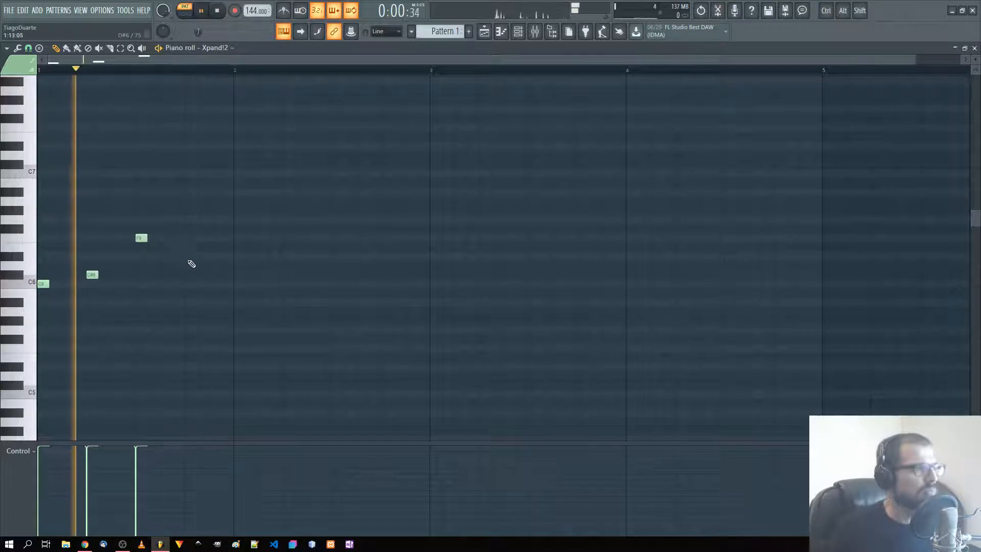
{"action": "key", "text": "space"}
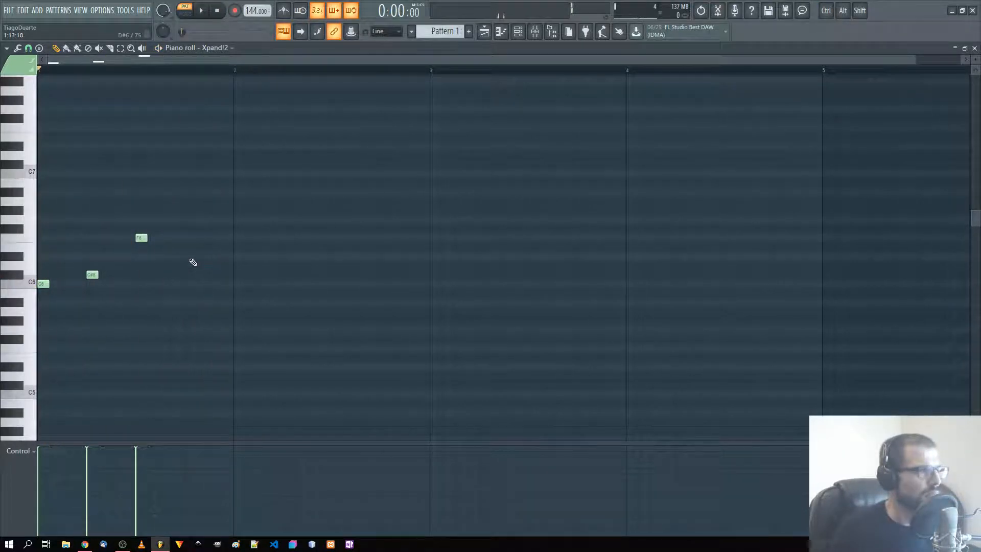
{"action": "left_click", "coordinate": [189, 257]}
{"action": "left_click_drag", "start_coordinate": [186, 258], "coordinate": [161, 257]}
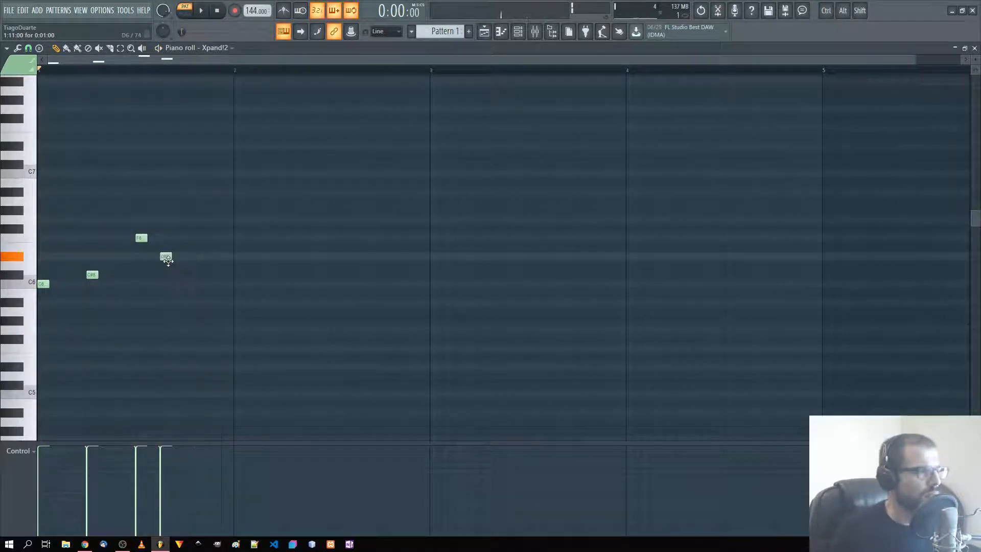
Draw a short A#5 note on step 13 of bar 1 and play the pattern
{"action": "left_click", "coordinate": [188, 302]}
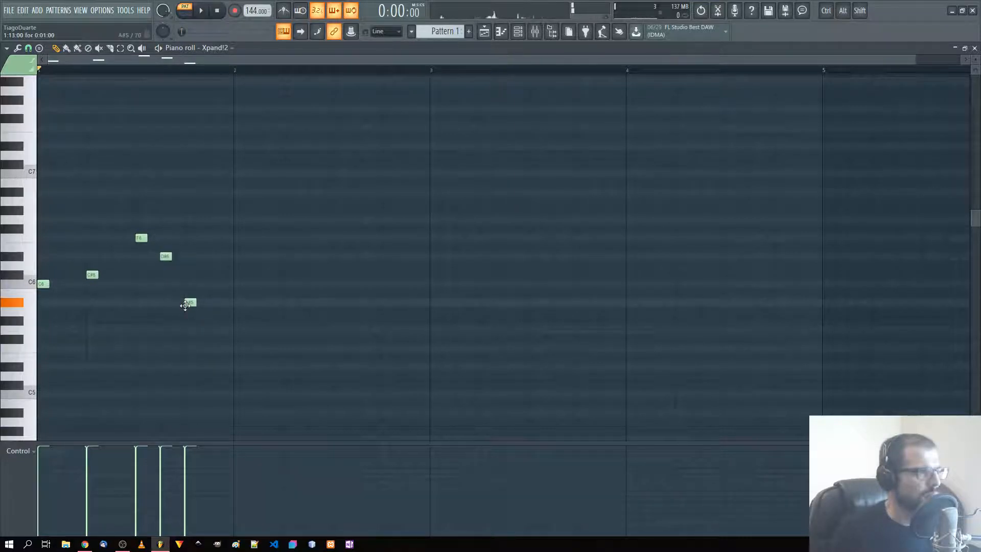
{"action": "key", "text": "space"}
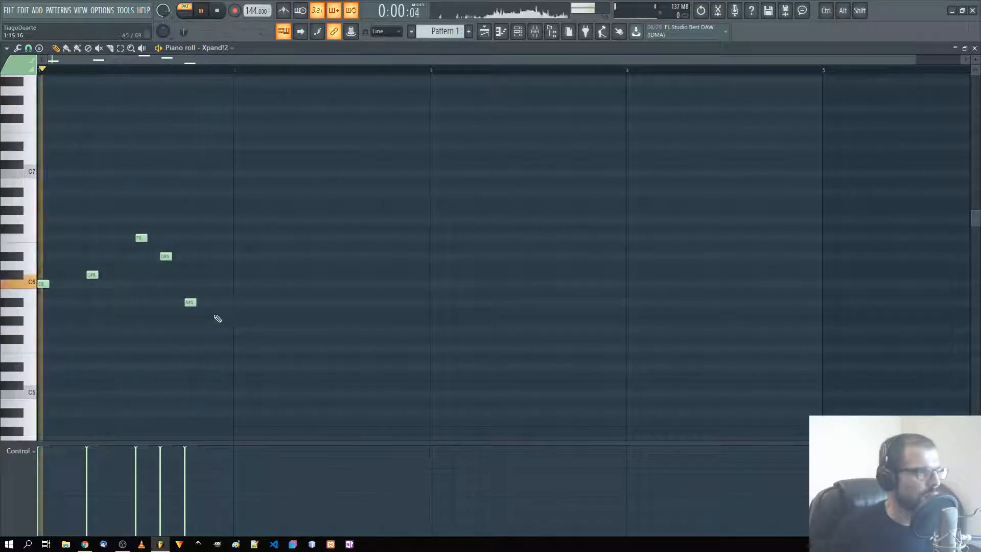
{"action": "key", "text": "space"}
Audition the step 13 note at A#6, then move it to C#6 and play the pattern again
{"action": "left_click", "coordinate": [190, 301]}
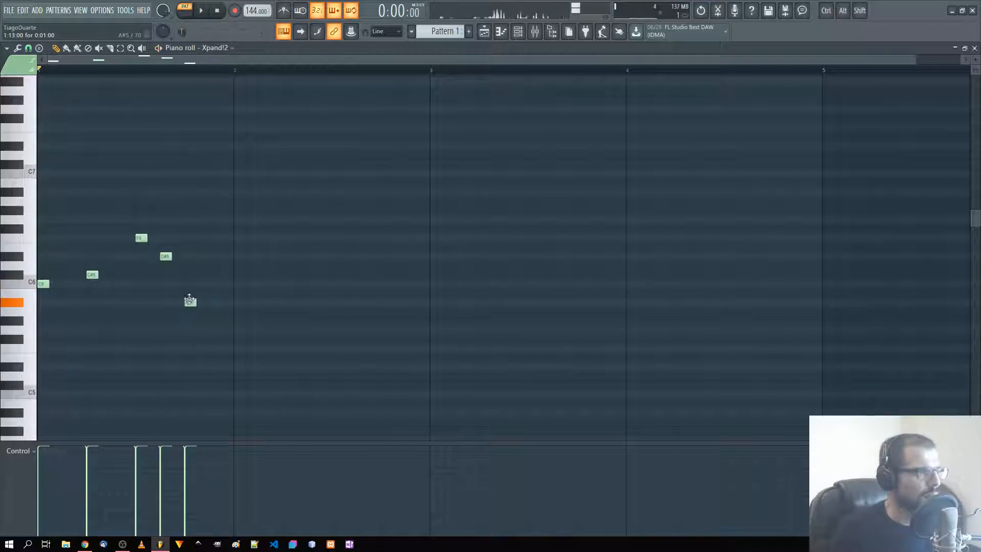
{"action": "left_click_drag", "start_coordinate": [189, 302], "coordinate": [190, 192]}
{"action": "key", "text": "space"}
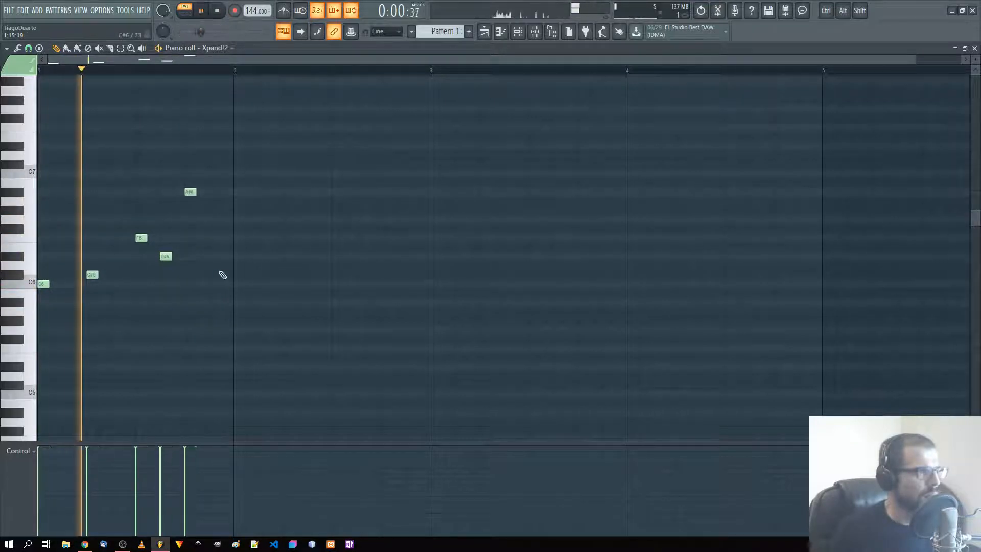
{"action": "key", "text": "space"}
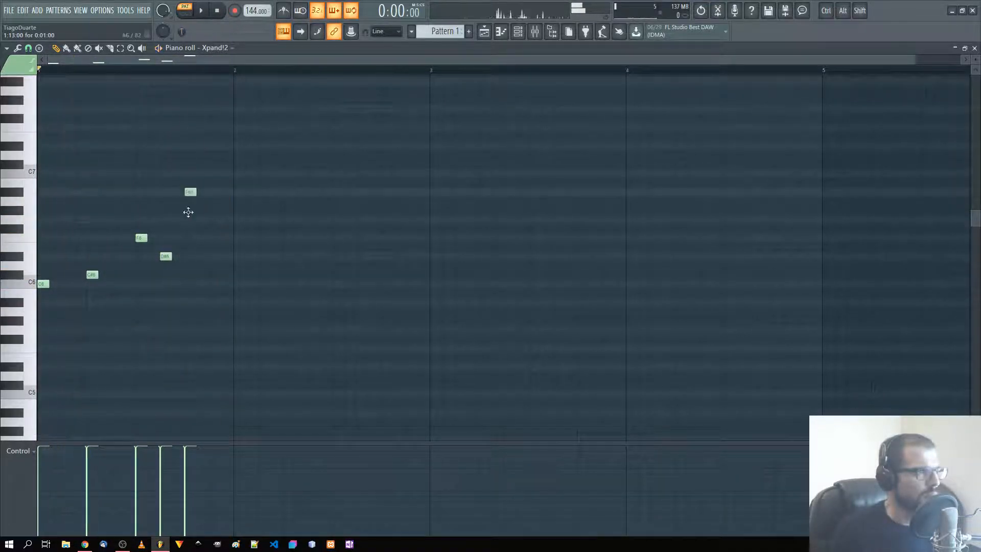
{"action": "left_click_drag", "start_coordinate": [188, 212], "coordinate": [189, 285]}
{"action": "key", "text": "space"}
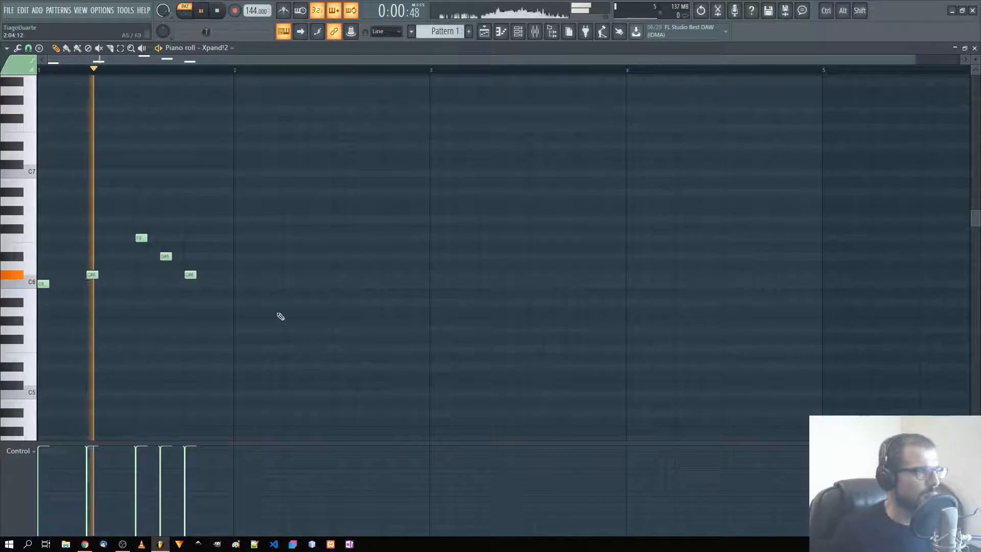
Duplicate the bar 1 melody into bars 2, 3 and 4
{"action": "left_click_drag", "start_coordinate": [237, 188], "coordinate": [629, 286]}
{"action": "key", "text": "space"}
{"action": "left_click", "coordinate": [608, 362]}
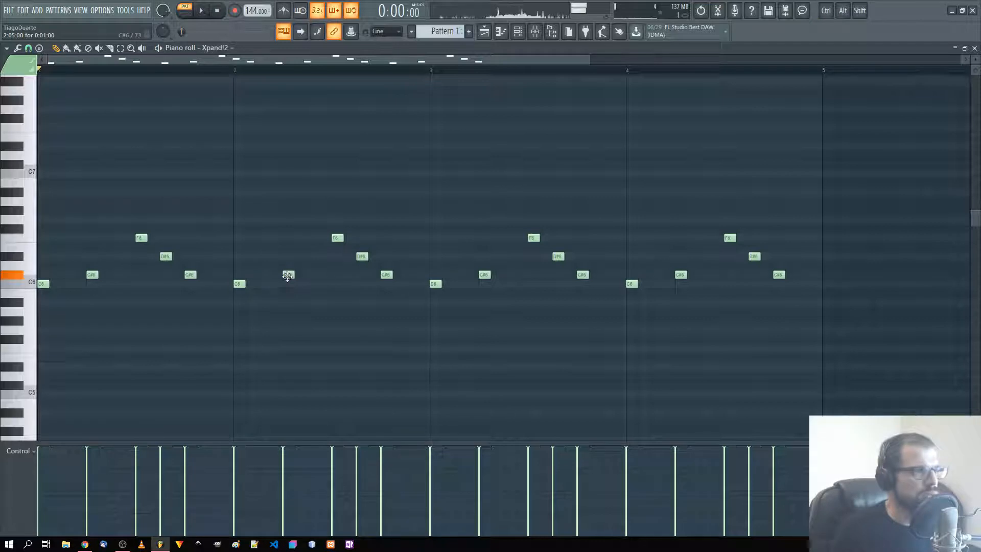
Raise the second note of bar 2, trying E6 during playback and settling on D#6
{"action": "left_click_drag", "start_coordinate": [288, 276], "coordinate": [288, 247]}
{"action": "key", "text": "space"}
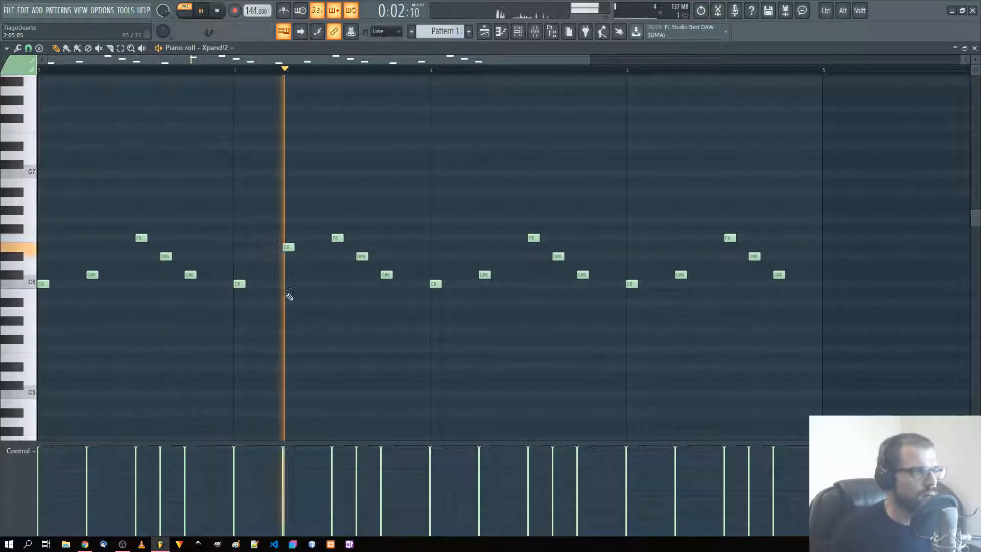
{"action": "left_click_drag", "start_coordinate": [288, 248], "coordinate": [286, 257]}
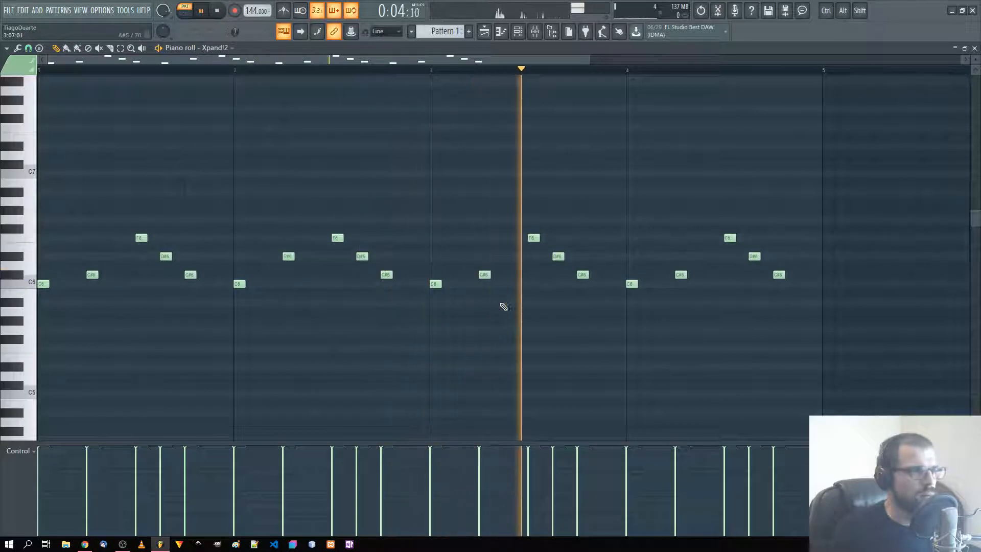
Raise the last note of bar 2 to F6 and add a C#6 note on step 16 with reduced velocity
{"action": "left_click_drag", "start_coordinate": [386, 275], "coordinate": [386, 238]}
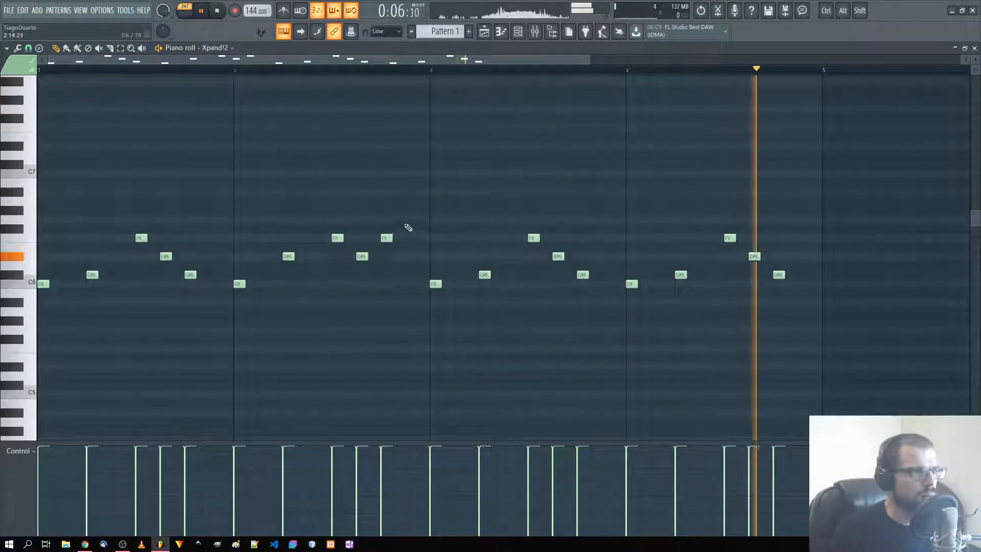
{"action": "left_click", "coordinate": [409, 220]}
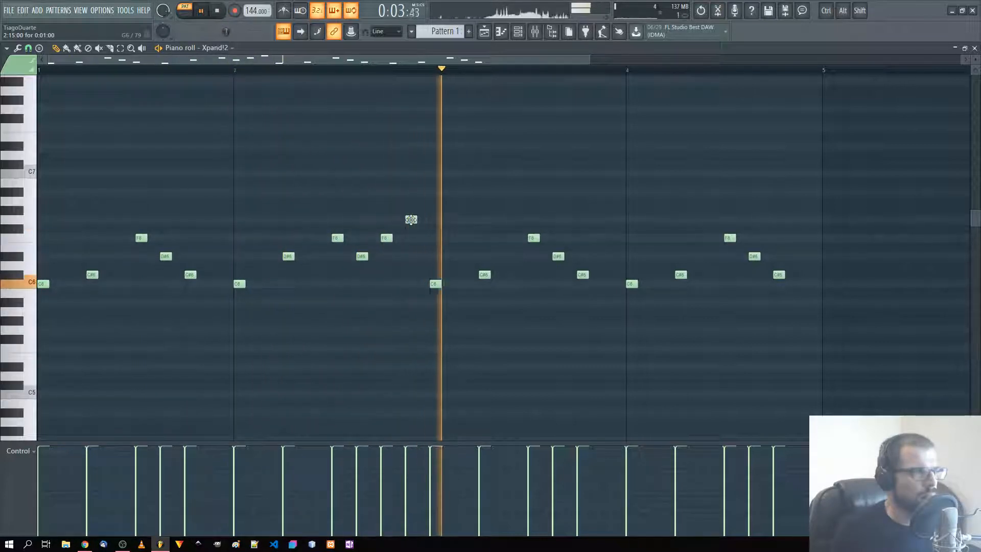
{"action": "left_click_drag", "start_coordinate": [411, 219], "coordinate": [419, 272]}
{"action": "left_click_drag", "start_coordinate": [419, 459], "coordinate": [418, 476]}
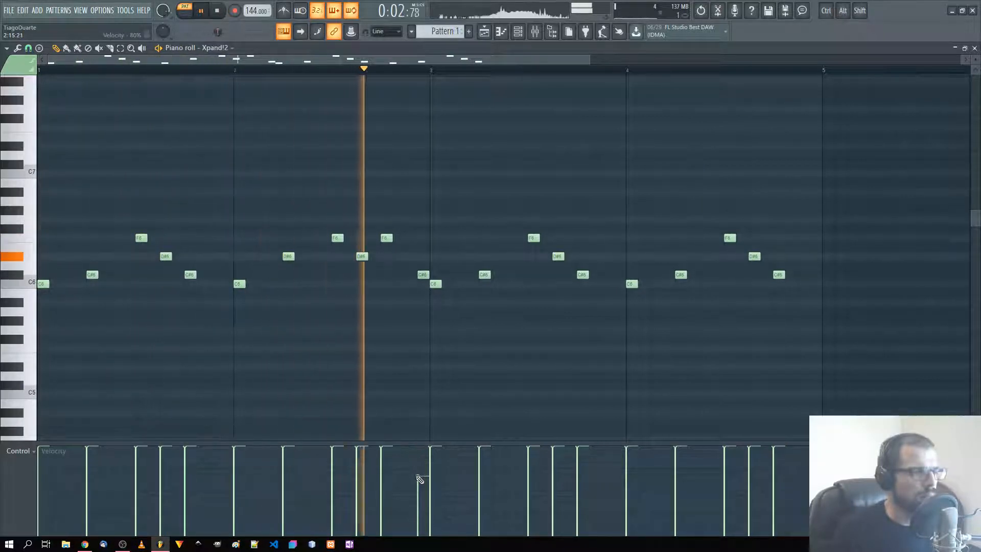
{"action": "left_click", "coordinate": [419, 487]}
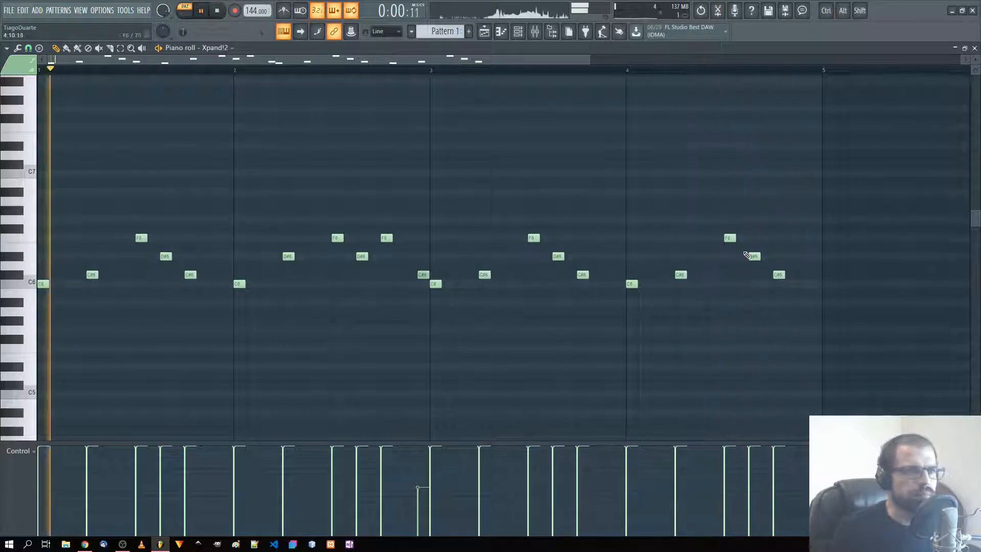
Rework bar 4's ending with C6 on step 9, F6 on step 13, D#6 on step 15 and C#6 on step 16, softening the last two
{"action": "left_click_drag", "start_coordinate": [730, 238], "coordinate": [778, 238]}
{"action": "left_click", "coordinate": [802, 256]}
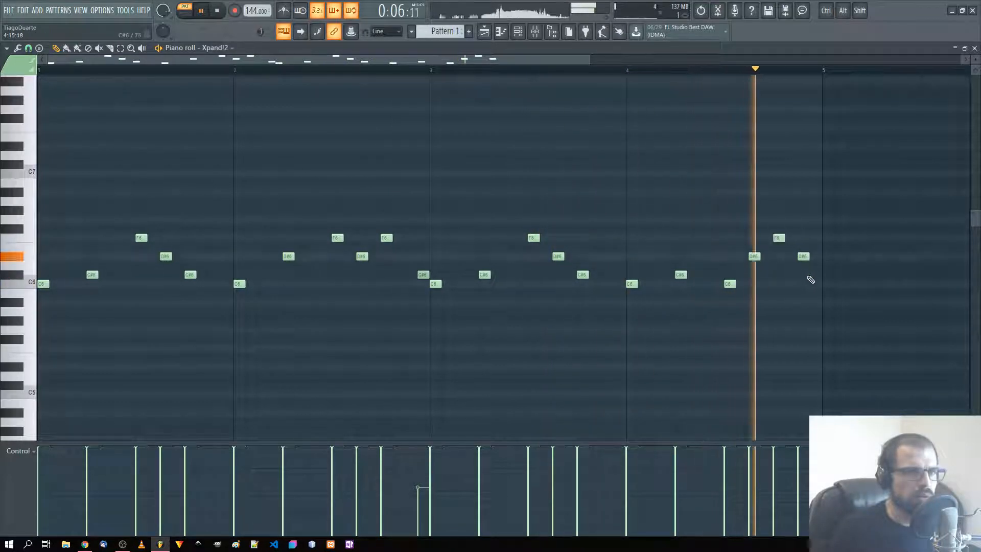
{"action": "left_click", "coordinate": [812, 275]}
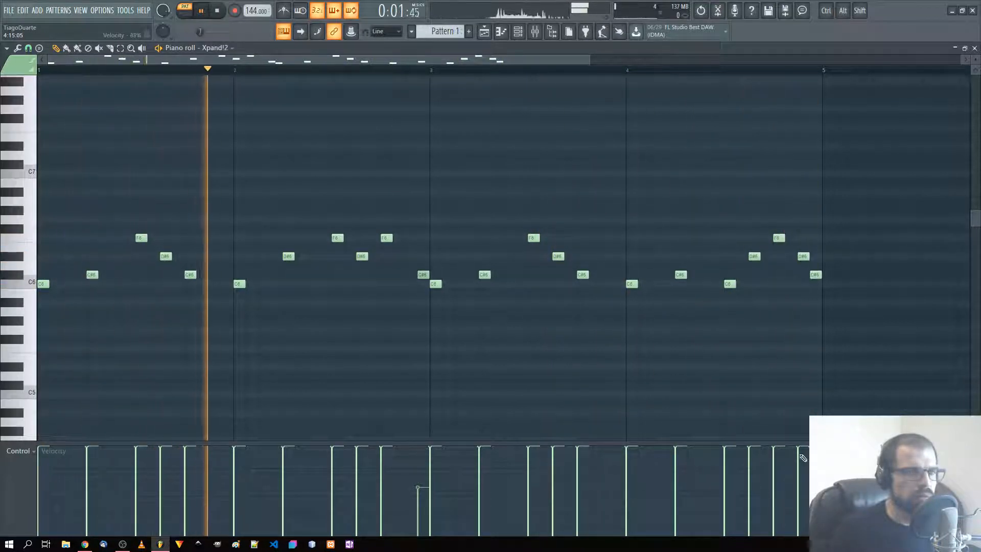
{"action": "left_click_drag", "start_coordinate": [800, 456], "coordinate": [813, 484]}
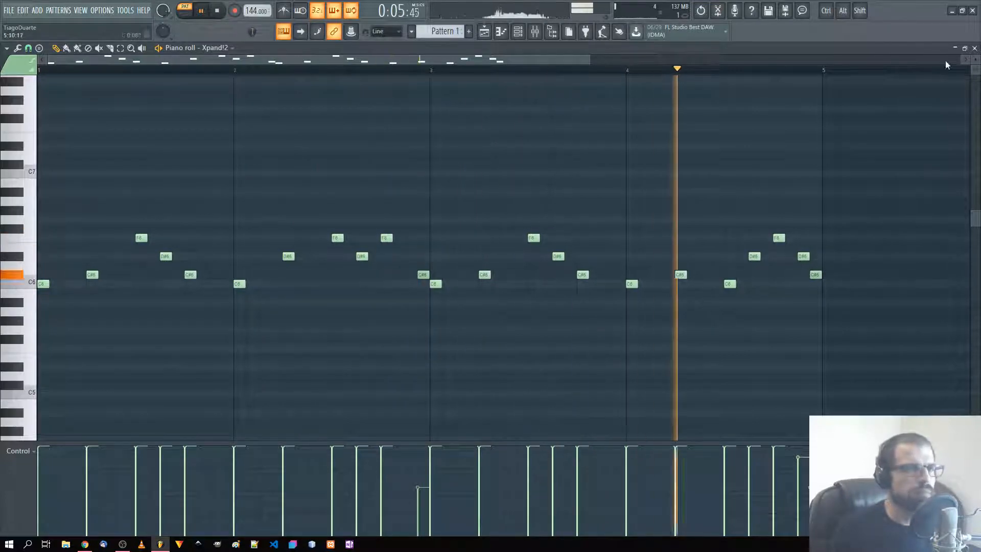
Open Xpand!2 from the Channel rack, compare its bell presets during playback and choose 04 Scary Glockenspiel
{"action": "key", "text": "F7"}
{"action": "left_click", "coordinate": [90, 89]}
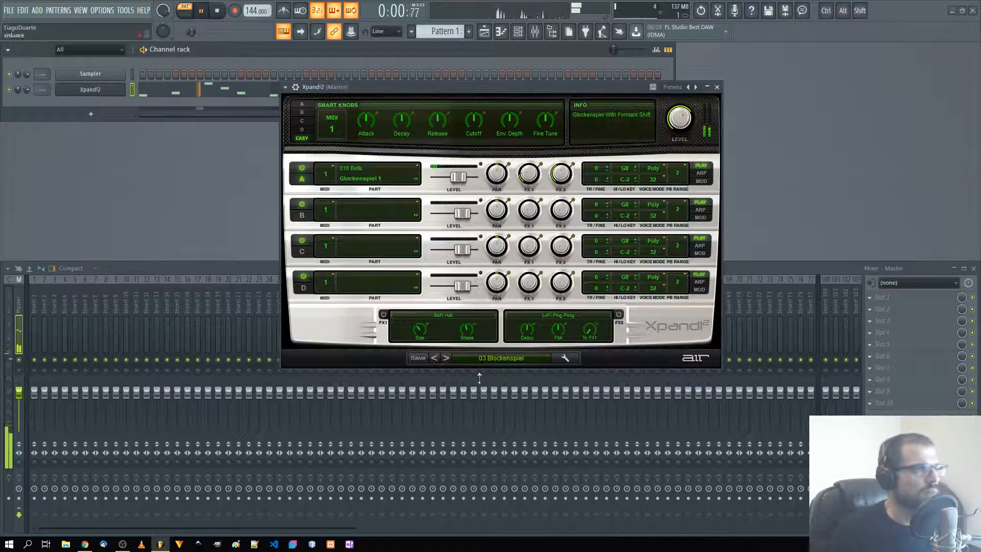
{"action": "left_click", "coordinate": [447, 358]}
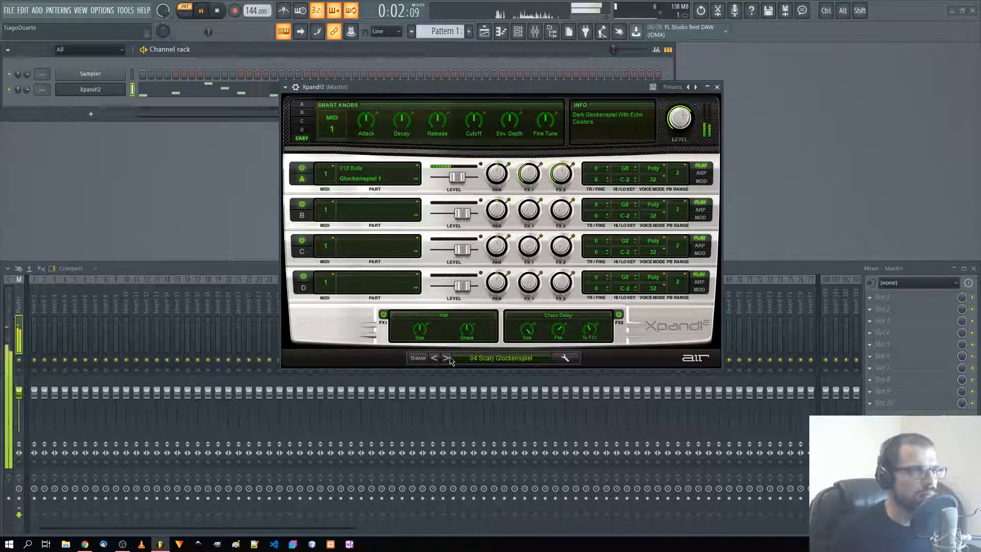
{"action": "left_click", "coordinate": [446, 358]}
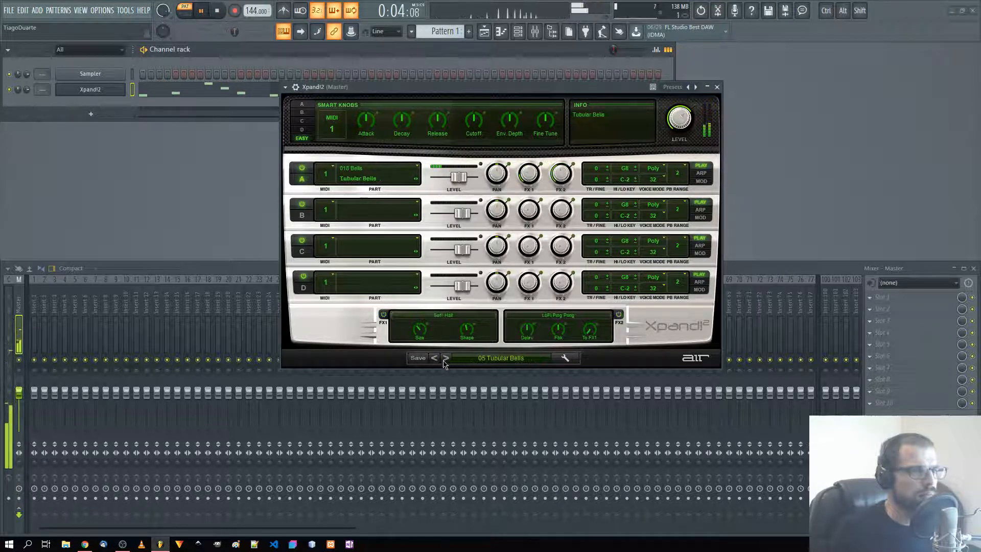
{"action": "left_click", "coordinate": [445, 359]}
{"action": "left_click", "coordinate": [446, 358]}
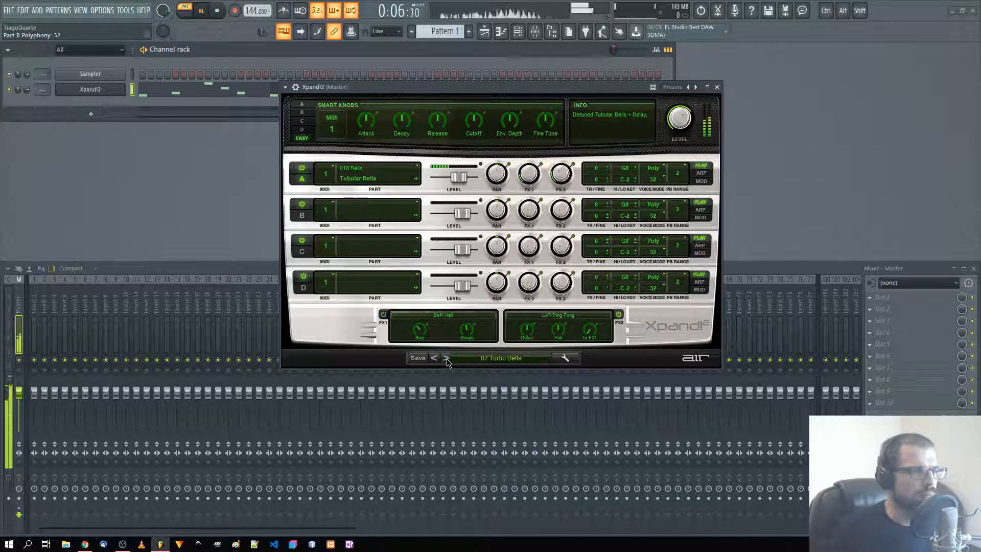
{"action": "left_click", "coordinate": [445, 358]}
{"action": "left_click", "coordinate": [432, 358]}
{"action": "left_click", "coordinate": [432, 359]}
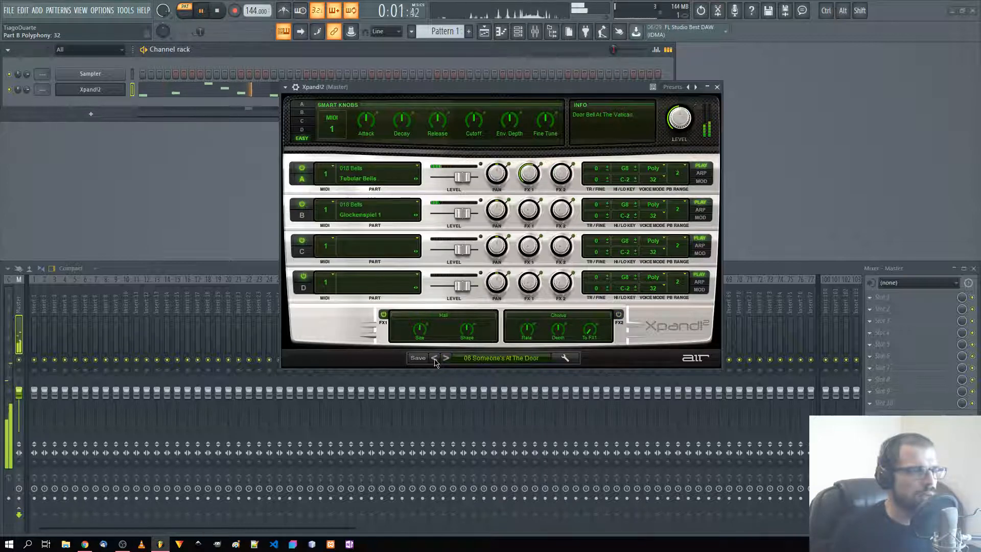
{"action": "left_click", "coordinate": [432, 358]}
{"action": "left_click", "coordinate": [433, 358]}
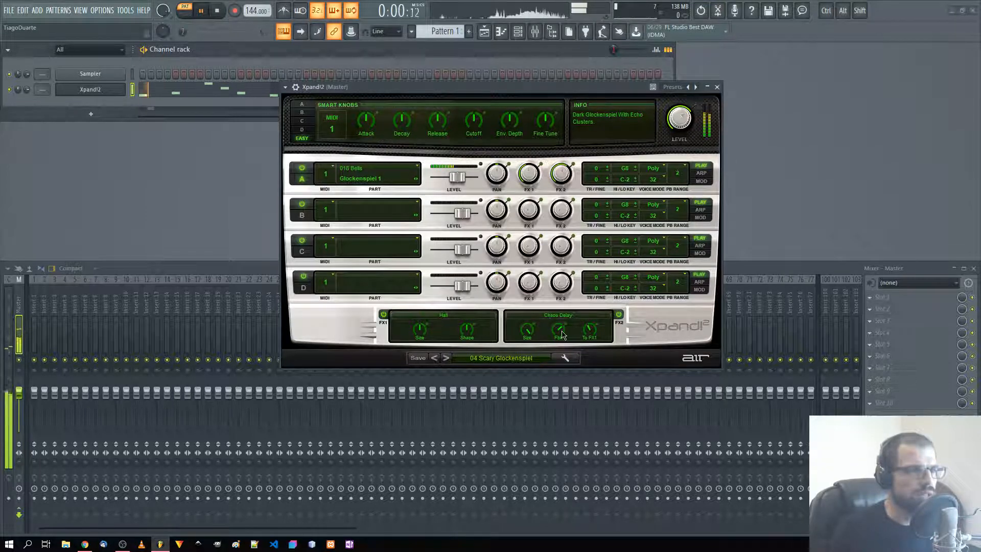
Reduce the Chaos Delay feedback in Xpand!2, check the sound in playback and close the plugin window
{"action": "key", "text": "space"}
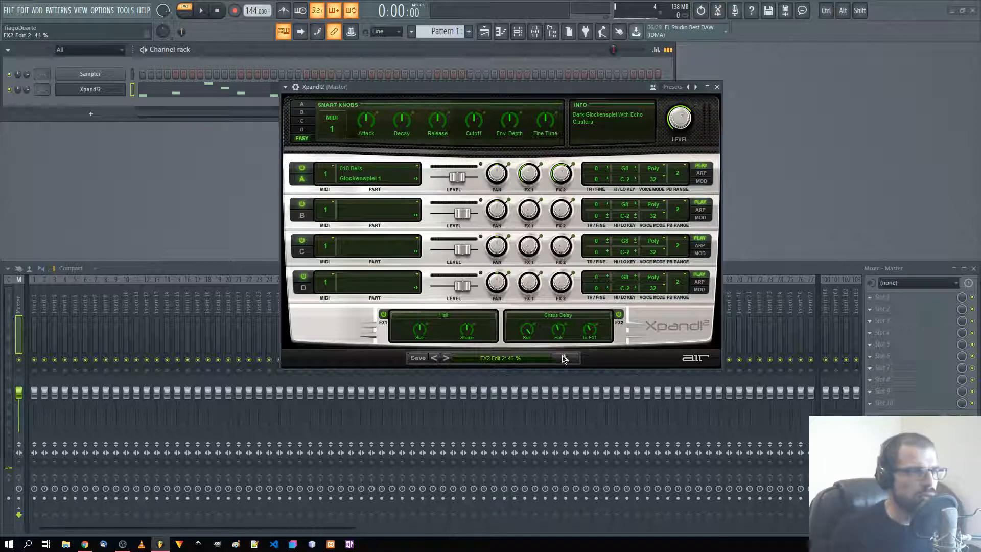
{"action": "key", "text": "space"}
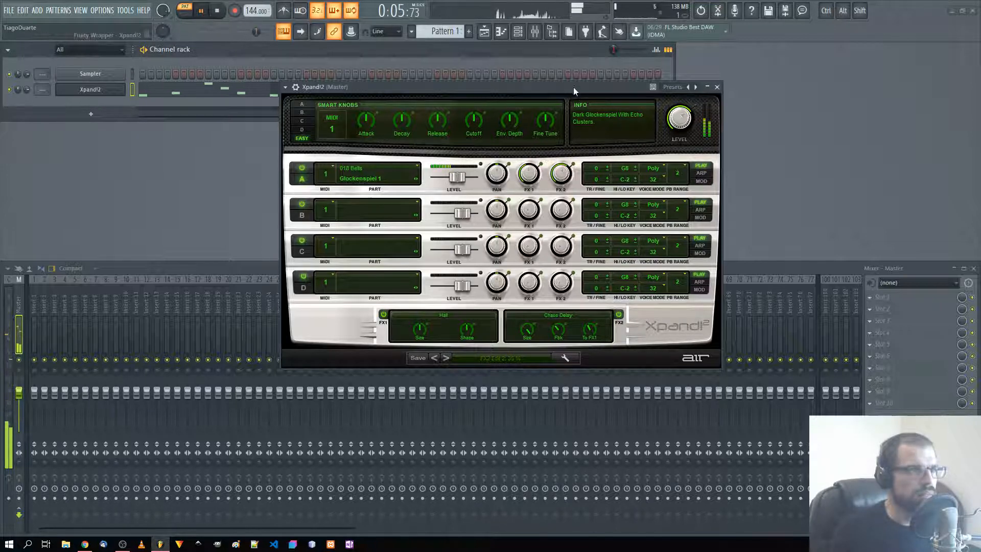
{"action": "left_click_drag", "start_coordinate": [573, 87], "coordinate": [623, 118]}
{"action": "key", "text": "space"}
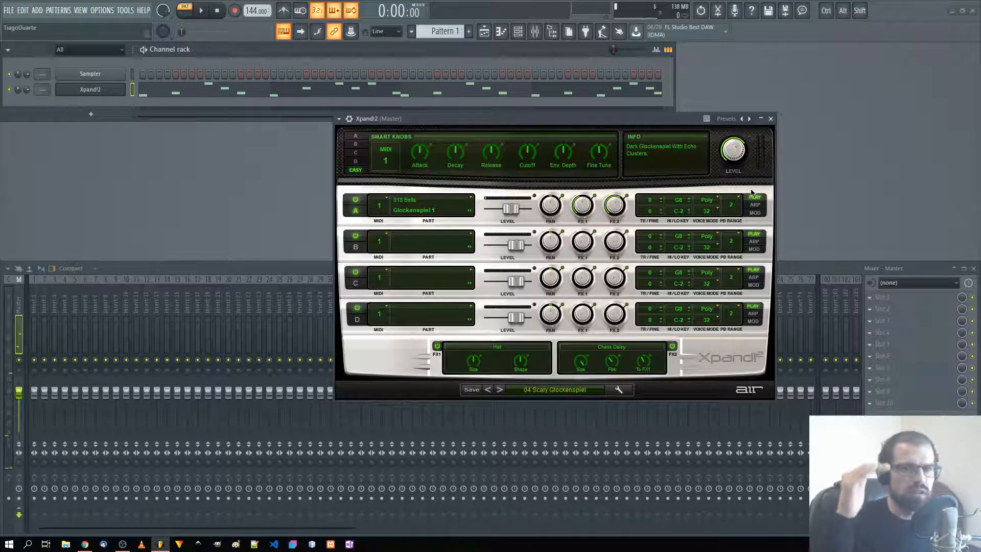
{"action": "left_click", "coordinate": [771, 118]}
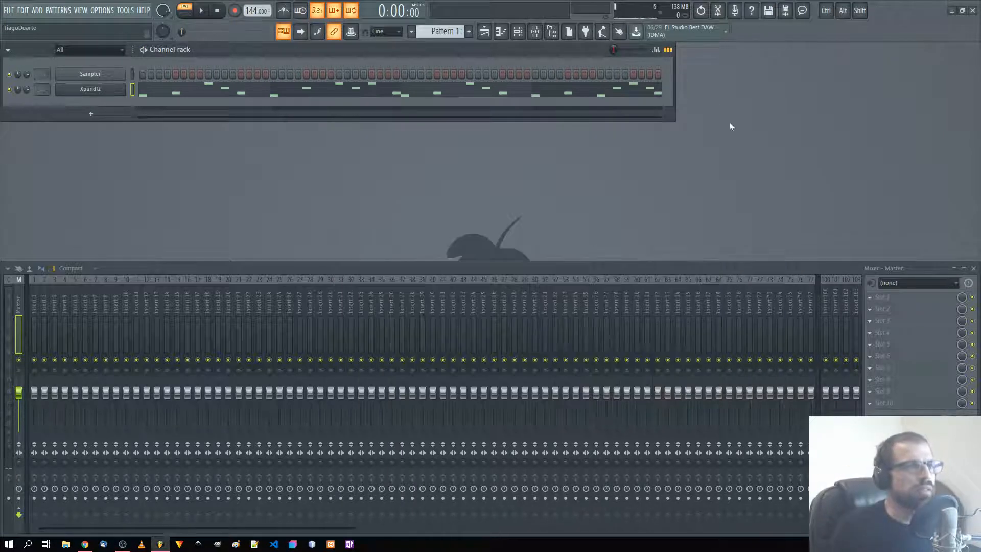
Play the melody once more and route the Xpand!2 channel to mixer insert 2
{"action": "key", "text": "space"}
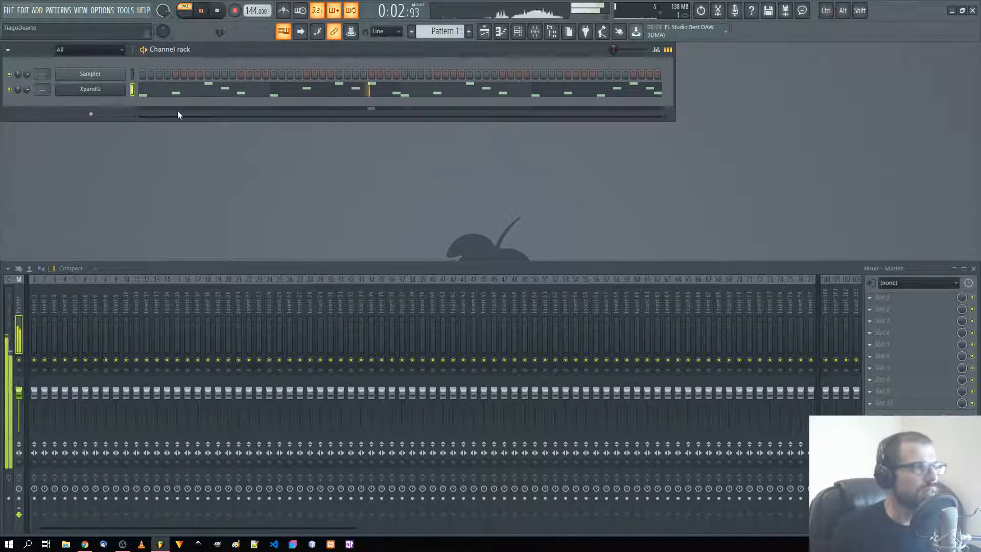
{"action": "key", "text": "space"}
{"action": "scroll", "coordinate": [42, 90], "scroll_direction": "up", "scroll_amount": 2}
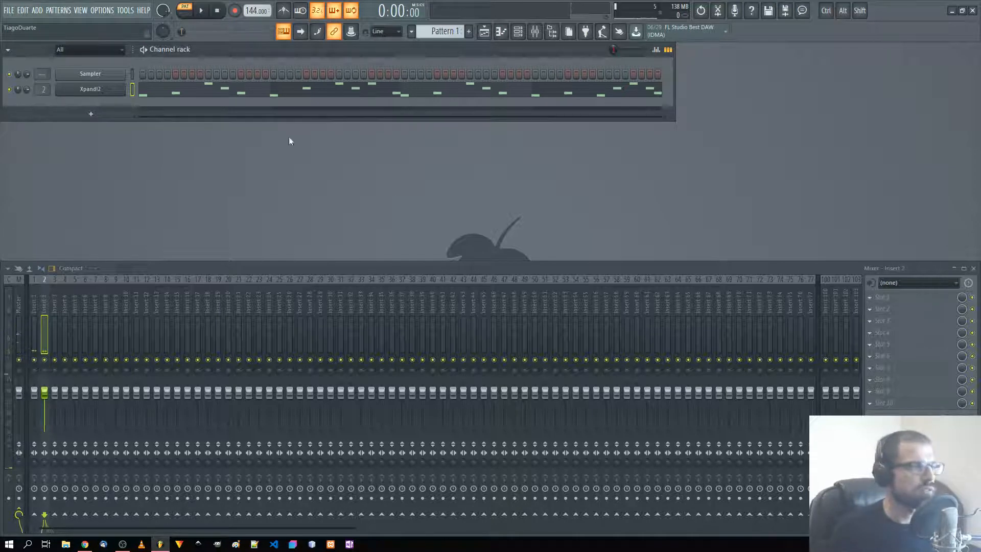
{"action": "left_click", "coordinate": [45, 308]}
{"action": "left_click", "coordinate": [897, 298]}
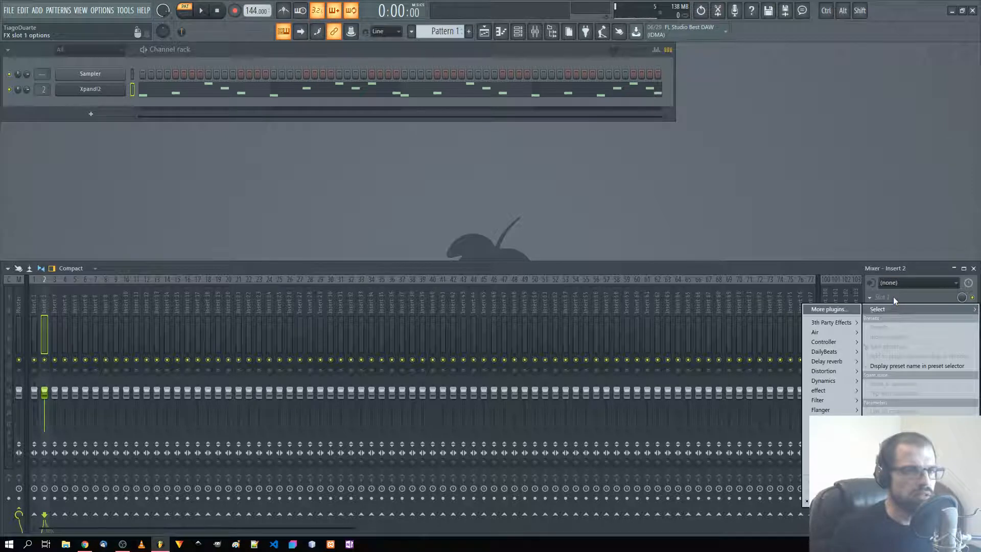
{"action": "left_click", "coordinate": [804, 264]}
Place Pattern 1 at bar 1 of playlist track 1 and quick render the pattern as an audio clip
{"action": "left_click", "coordinate": [485, 32]}
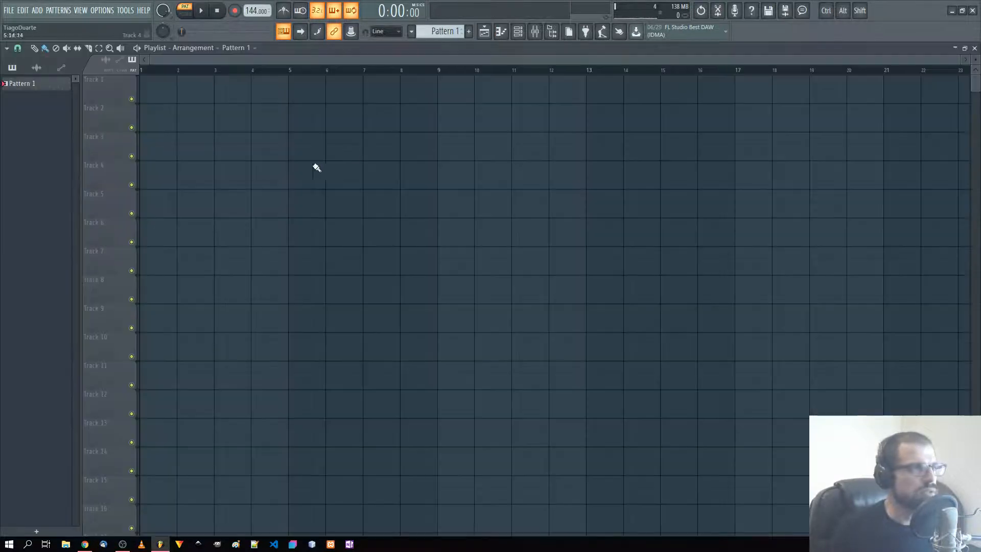
{"action": "left_click", "coordinate": [153, 92]}
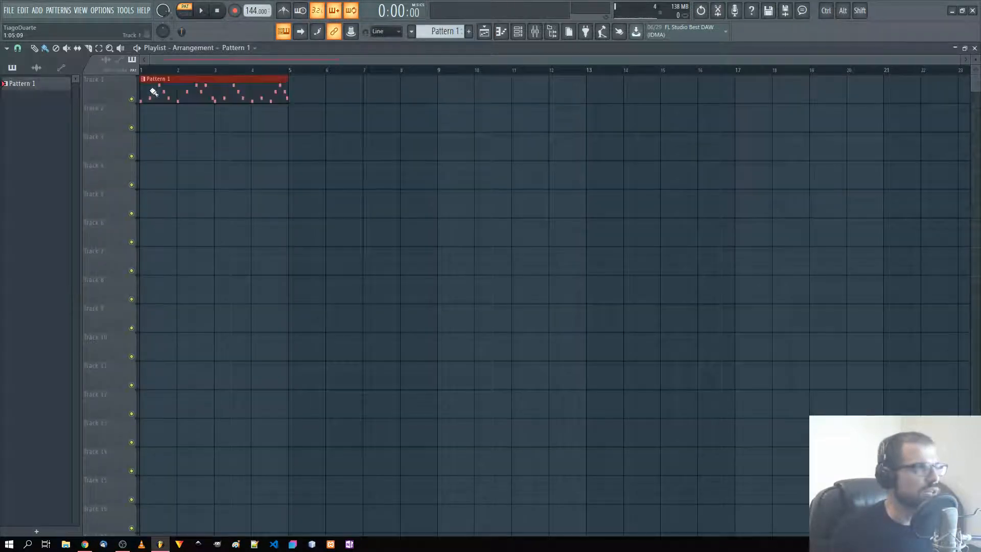
{"action": "right_click", "coordinate": [16, 86]}
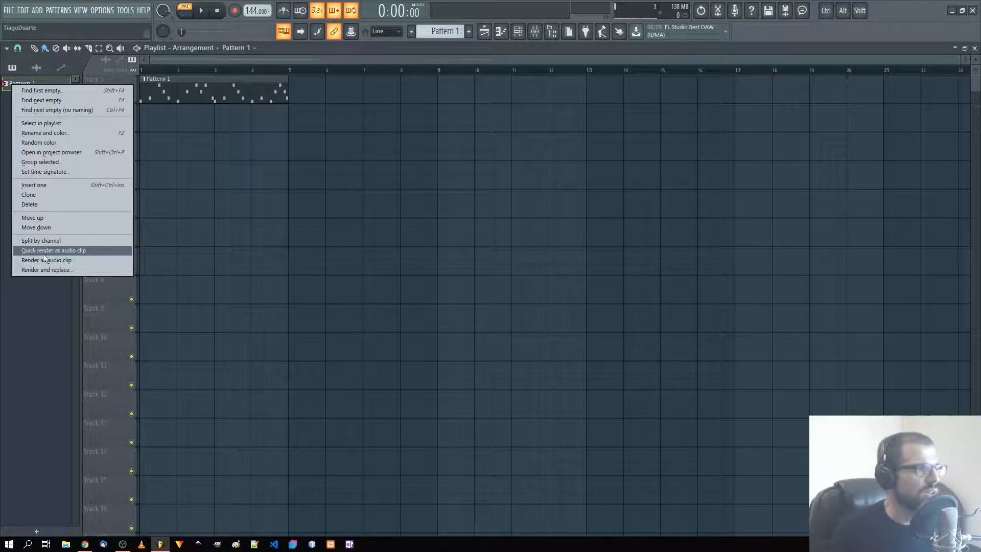
{"action": "left_click", "coordinate": [75, 252]}
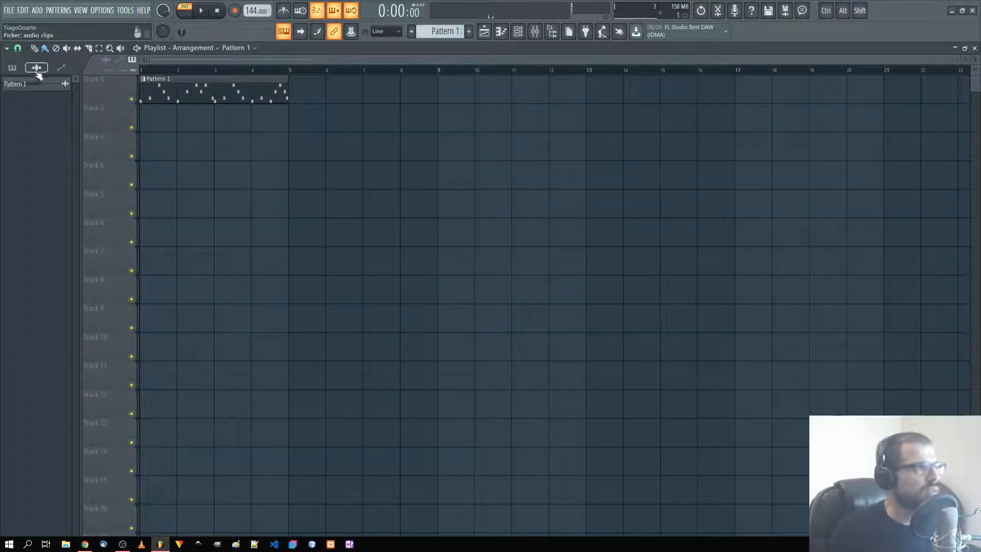
Replace the pattern clip with the rendered Pattern 1 audio clip at bar 1 of track 1
{"action": "left_click_drag", "start_coordinate": [36, 84], "coordinate": [144, 118]}
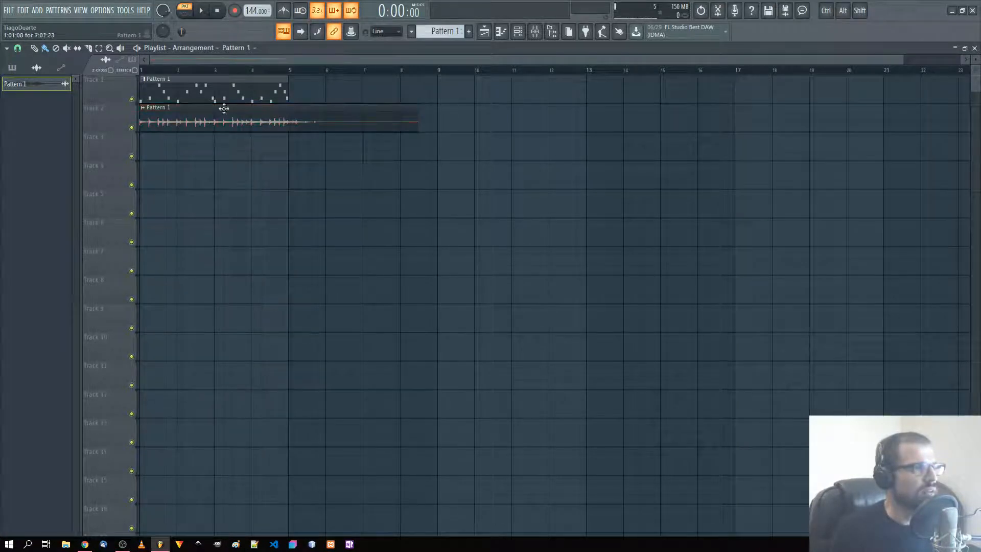
{"action": "right_click", "coordinate": [197, 92]}
{"action": "scroll", "coordinate": [191, 153], "scroll_direction": "up", "scroll_amount": 3}
{"action": "left_click_drag", "start_coordinate": [194, 154], "coordinate": [342, 142]}
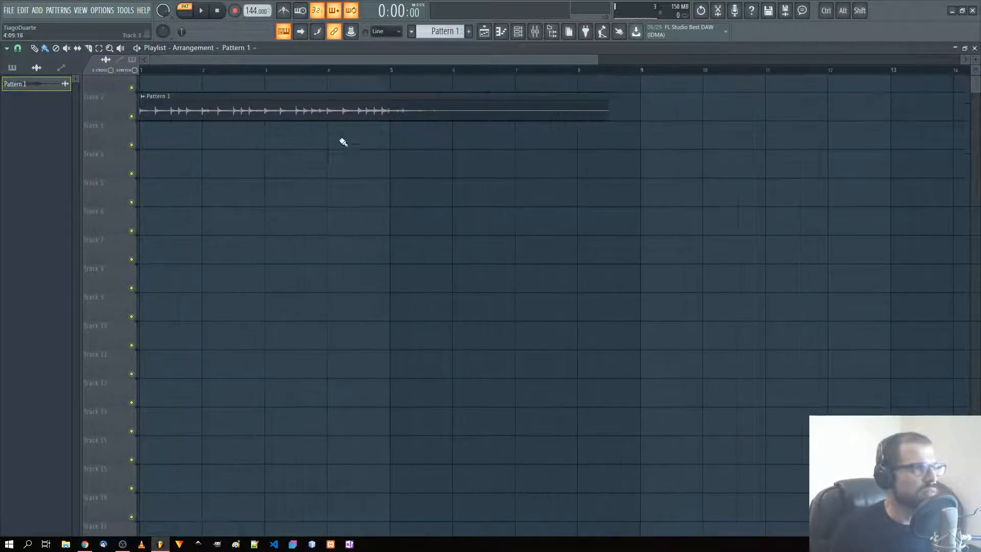
{"action": "left_click_drag", "start_coordinate": [236, 107], "coordinate": [224, 77]}
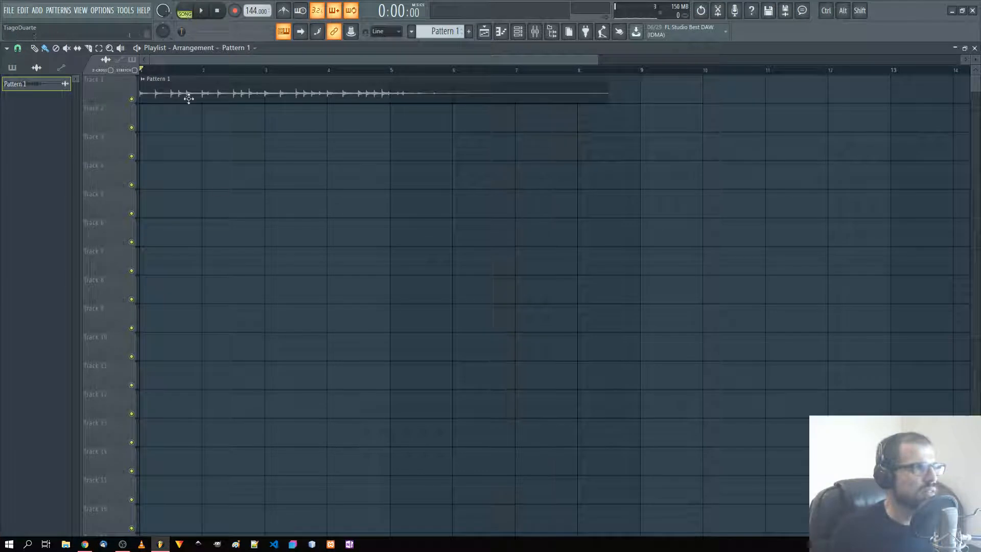
Play the rendered audio clip in song mode through its fading tail
{"action": "key", "text": "space"}
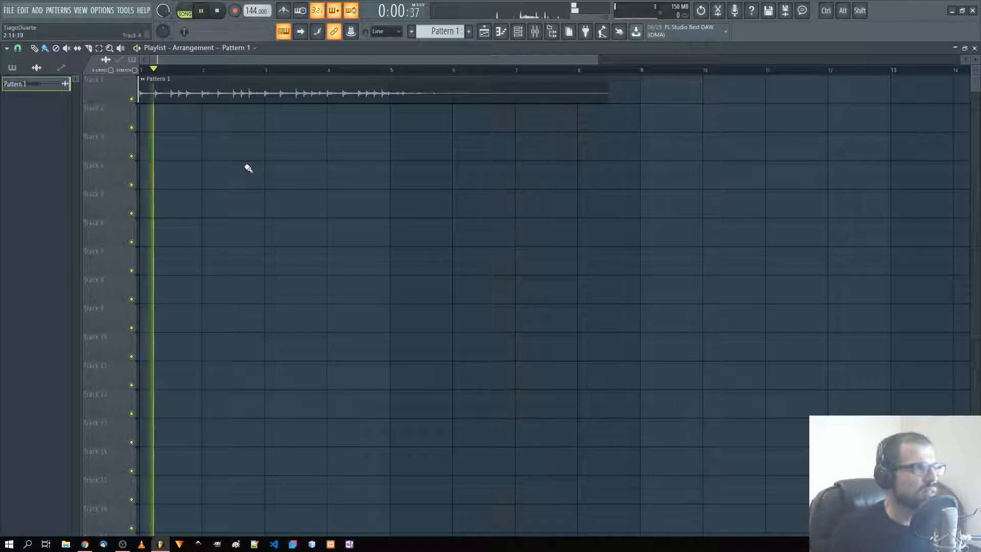
{"action": "left_click", "coordinate": [284, 11]}
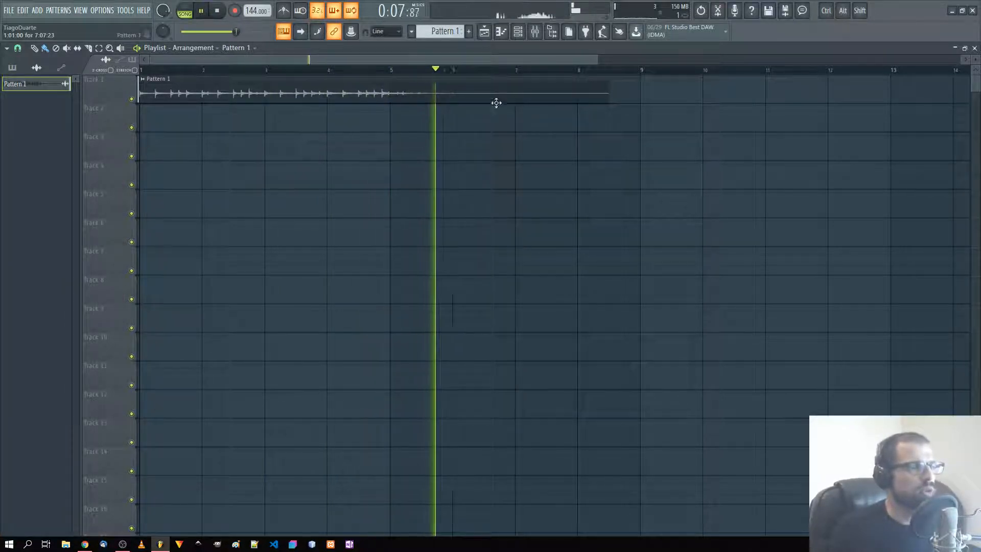
{"action": "key", "text": "space"}
Reverse the Pattern 1 audio clip in its sample settings and close them
{"action": "double_click", "coordinate": [336, 89]}
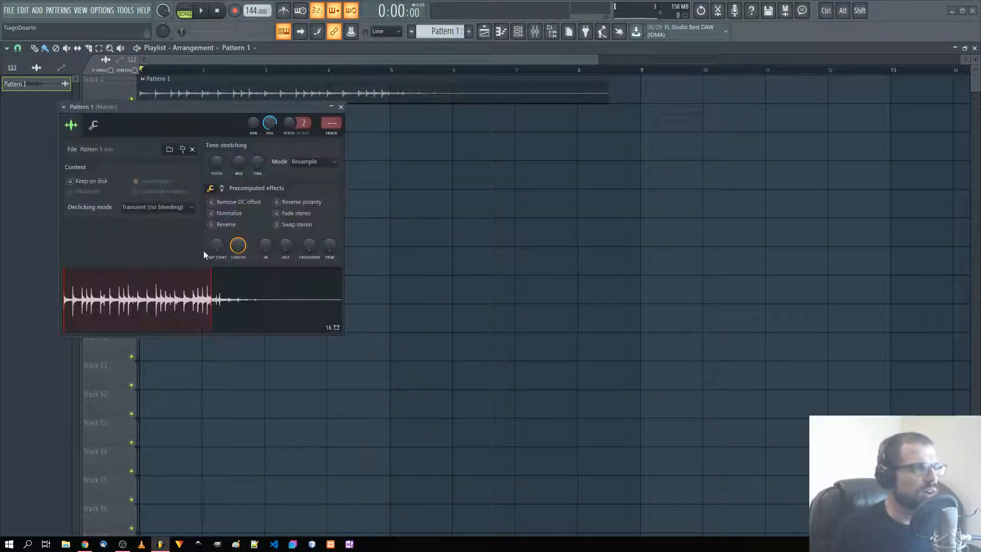
{"action": "left_click", "coordinate": [226, 226]}
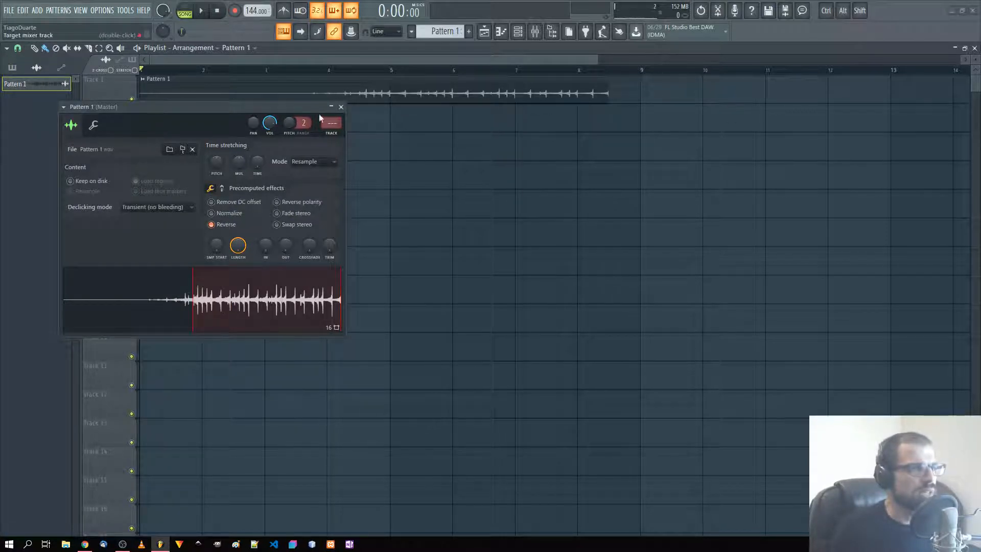
{"action": "left_click", "coordinate": [340, 107]}
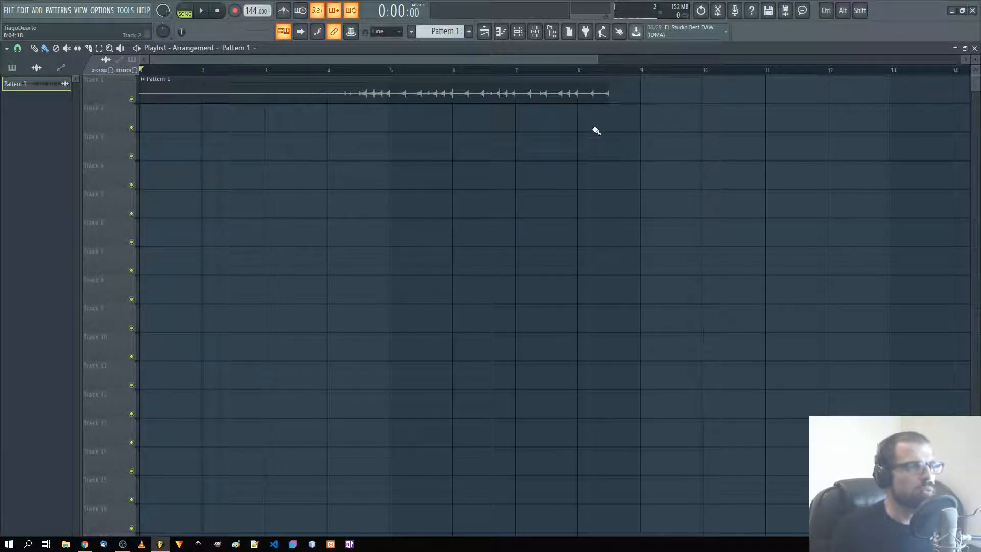
Try to move the reversed Pattern 1 clip with grid snapping off so its end meets bar 9
{"action": "scroll", "coordinate": [593, 130], "scroll_direction": "up", "scroll_amount": 6}
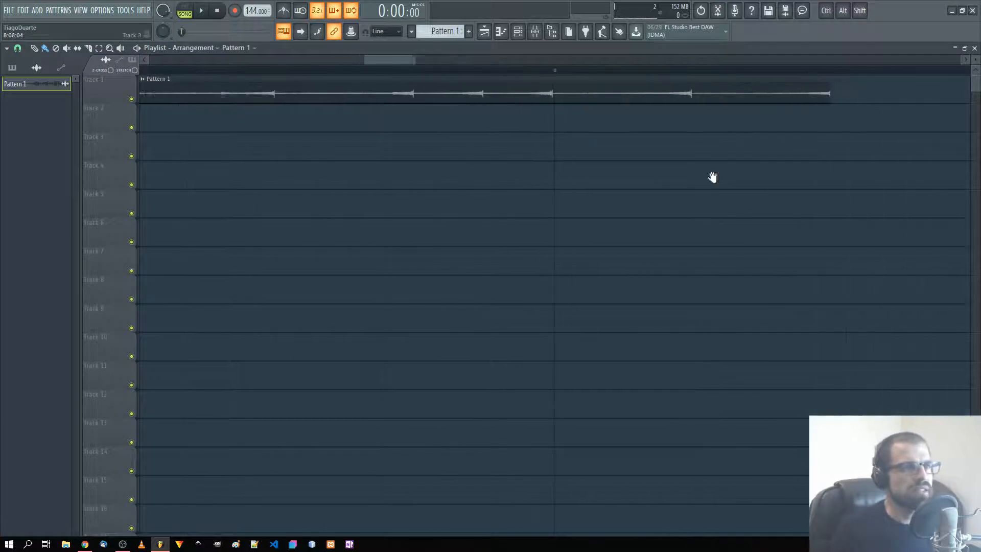
{"action": "scroll", "coordinate": [684, 154], "scroll_direction": "down", "scroll_amount": 3}
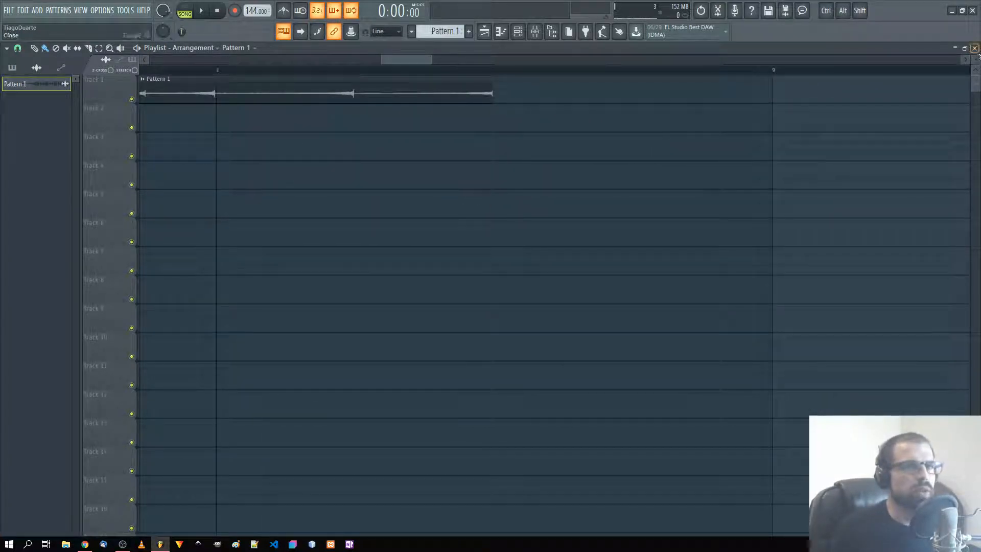
{"action": "scroll", "coordinate": [977, 60], "scroll_direction": "up", "scroll_amount": 4}
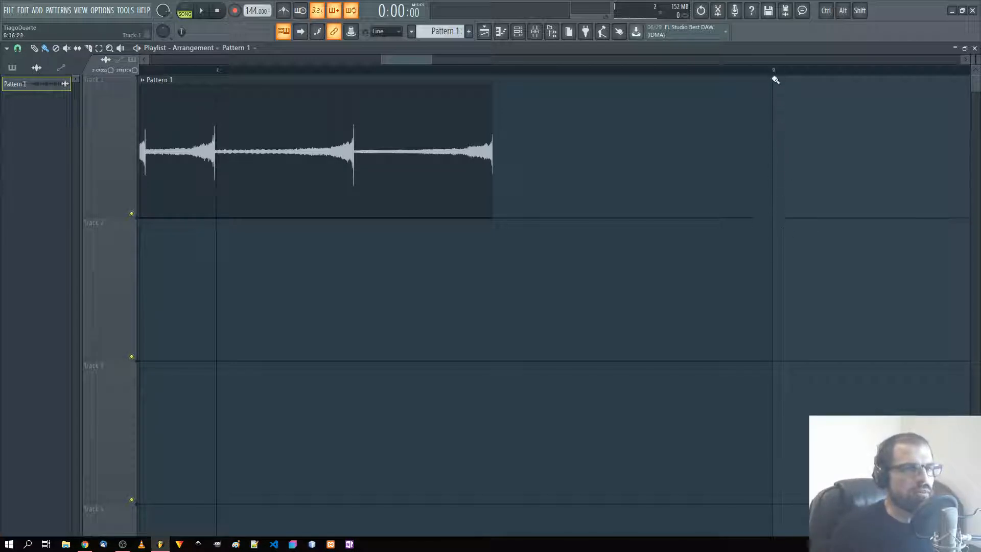
{"action": "left_click", "coordinate": [19, 50]}
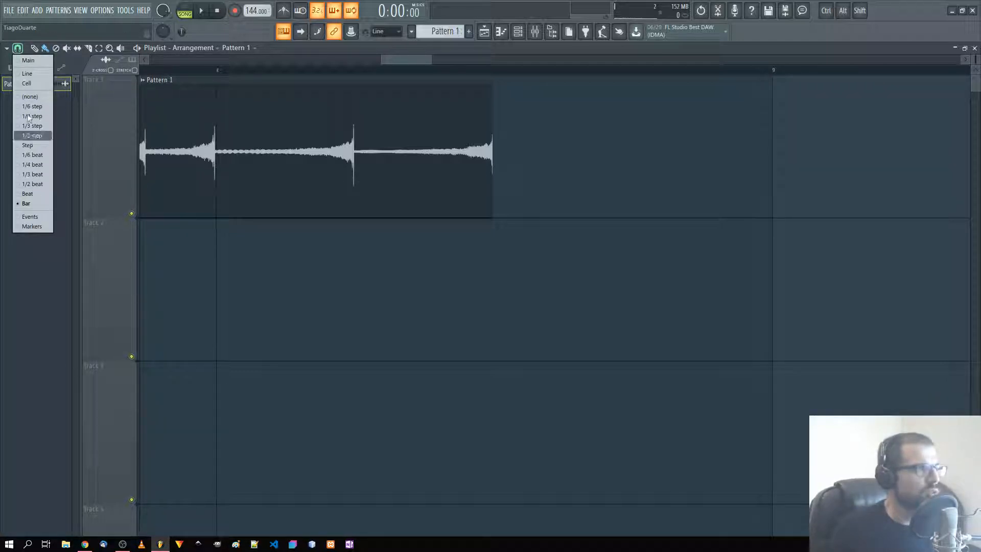
{"action": "left_click", "coordinate": [33, 96]}
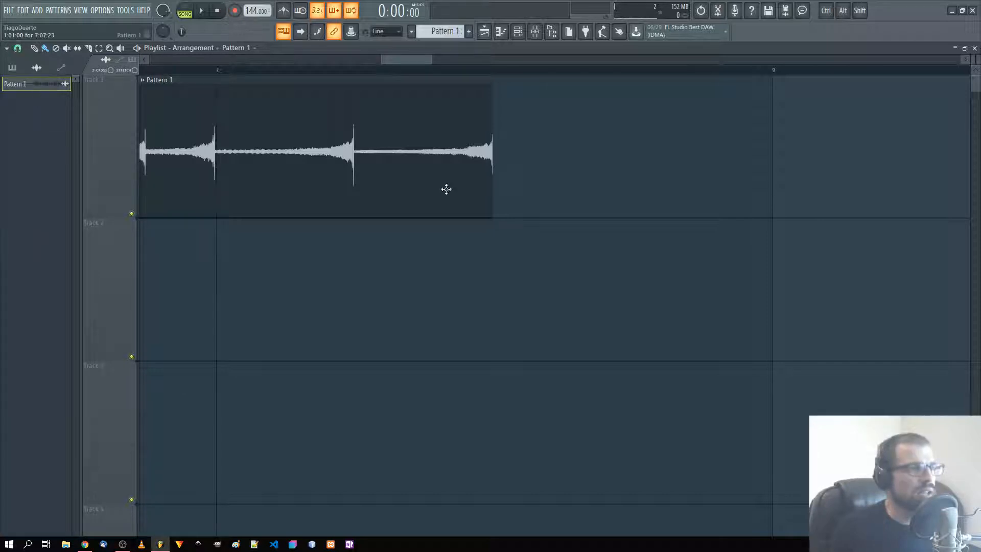
{"action": "left_click_drag", "start_coordinate": [414, 180], "coordinate": [690, 177]}
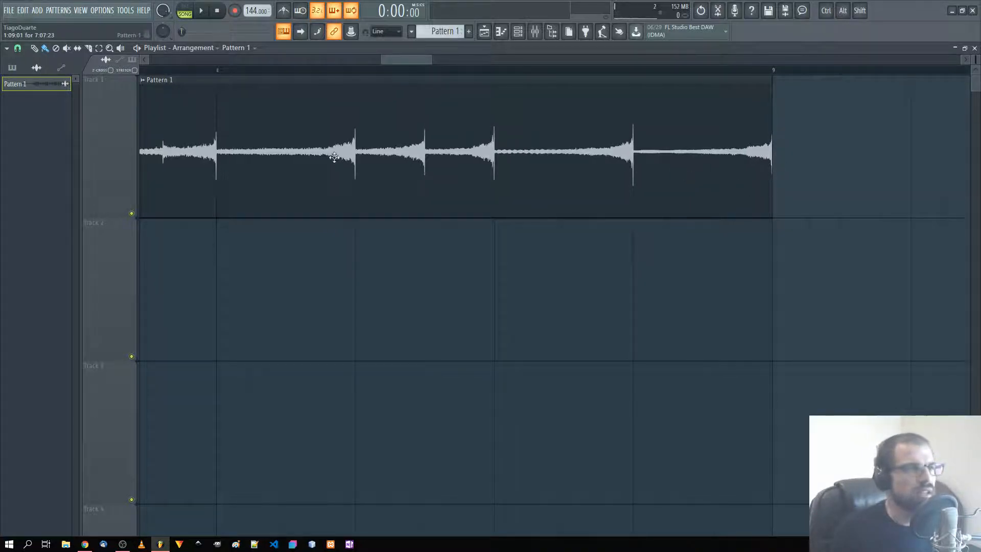
{"action": "key", "text": "ctrl+z"}
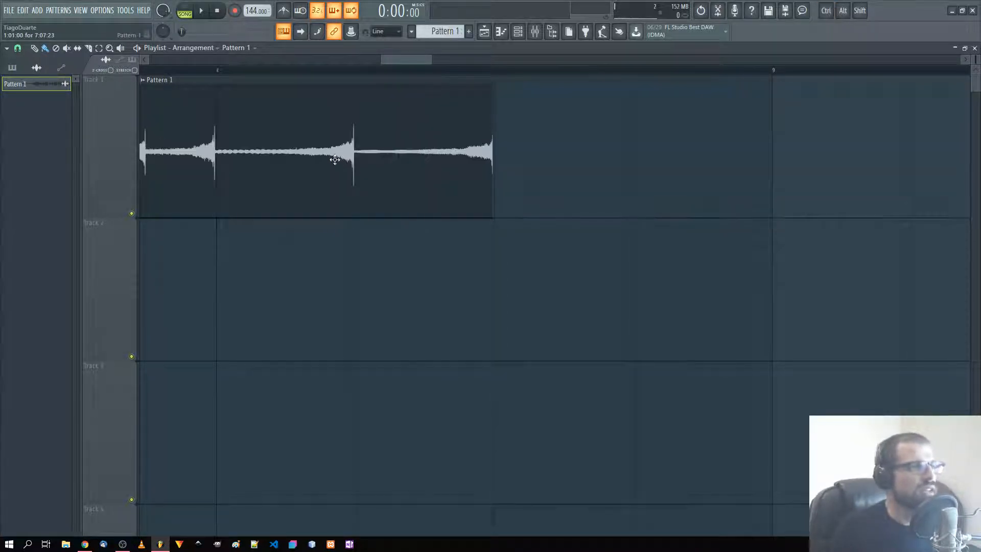
Set the playlist snap to Bar and slide the reversed clip freely until its end lines up with bar 9
{"action": "left_click", "coordinate": [18, 48]}
{"action": "left_click", "coordinate": [36, 206]}
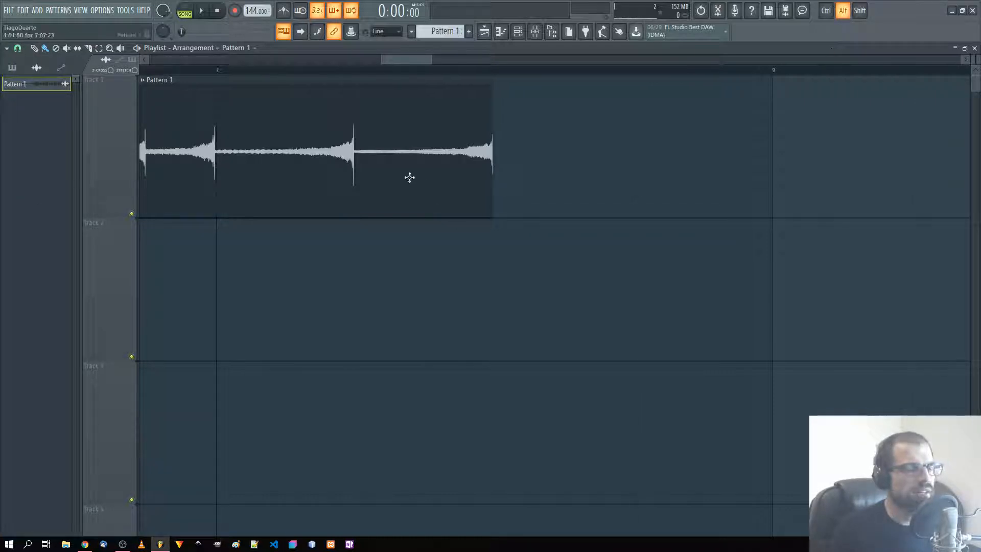
{"action": "left_click_drag", "start_coordinate": [380, 174], "coordinate": [658, 171]}
{"action": "left_click", "coordinate": [17, 49]}
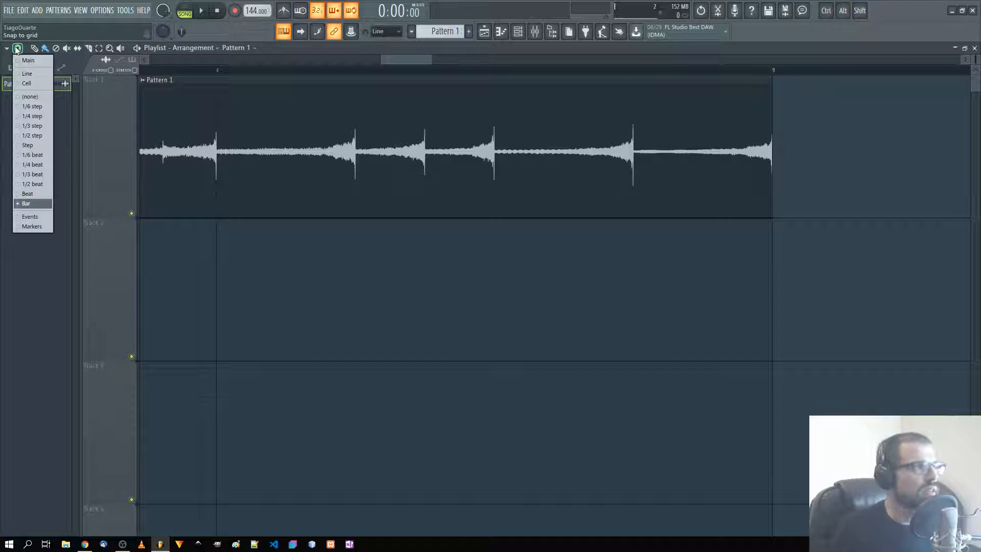
{"action": "left_click", "coordinate": [29, 98]}
Set a loop range from bar 5 to bar 9 over the end of the reversed clip and start playback
{"action": "scroll", "coordinate": [396, 301], "scroll_direction": "down", "scroll_amount": 5}
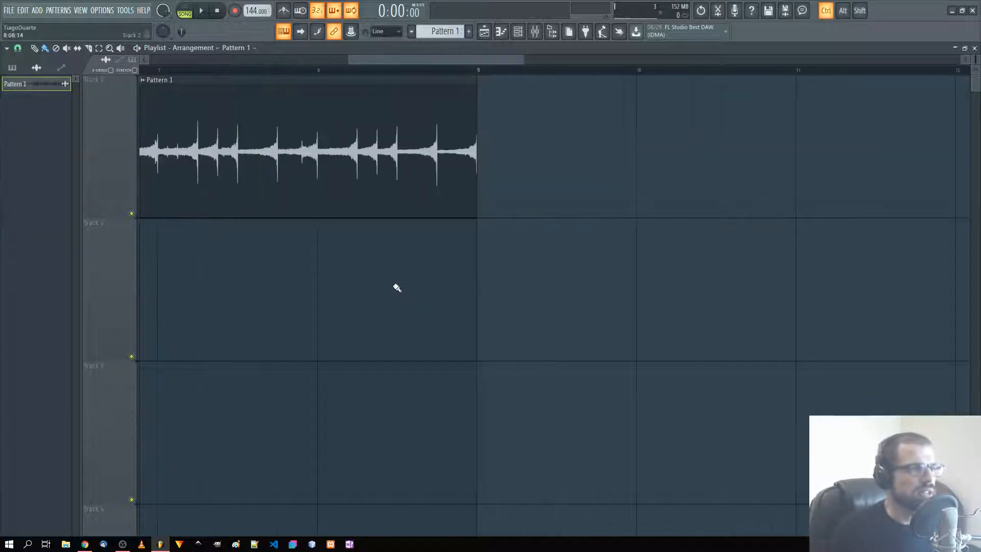
{"action": "scroll", "coordinate": [403, 317], "scroll_direction": "down", "scroll_amount": 2}
{"action": "left_click_drag", "start_coordinate": [321, 296], "coordinate": [442, 281]}
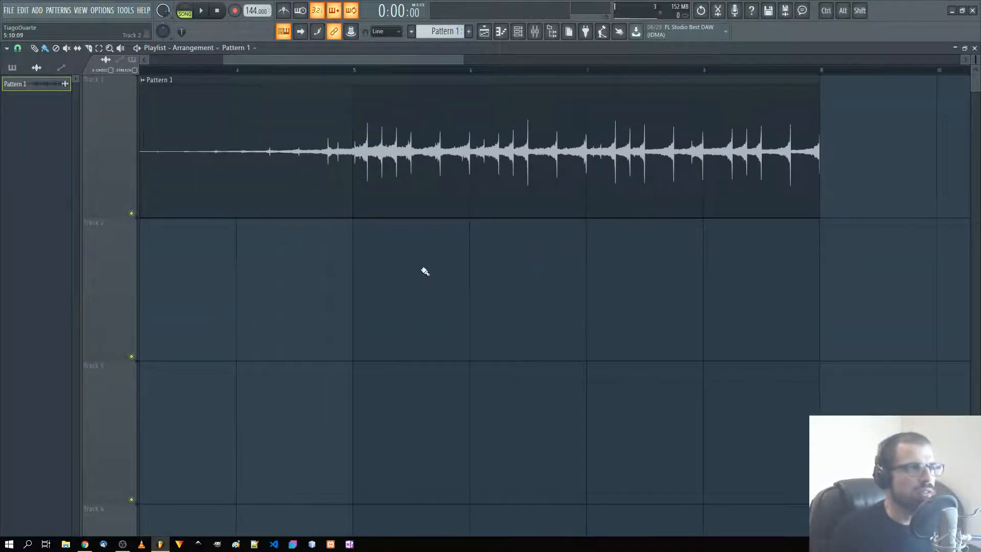
{"action": "left_click_drag", "start_coordinate": [824, 71], "coordinate": [378, 87]}
{"action": "key", "text": "space"}
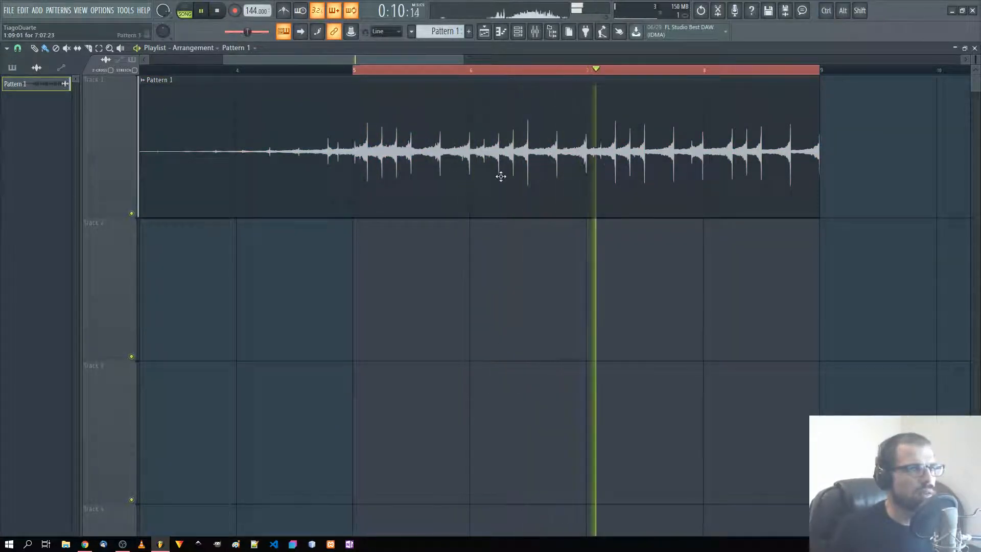
Open the reversed clip's sample settings and lower its time-stretching pitch
{"action": "double_click", "coordinate": [499, 152]}
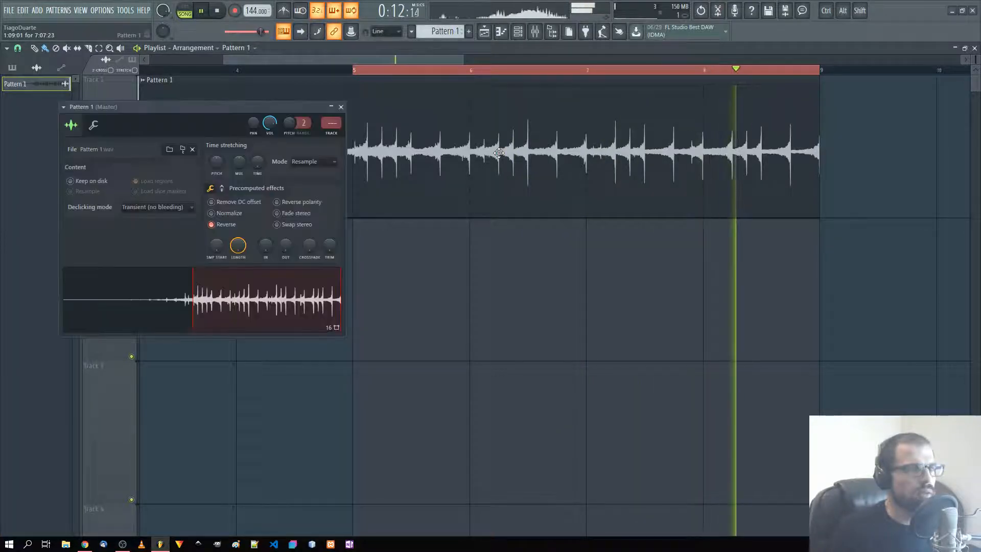
{"action": "left_click_drag", "start_coordinate": [216, 161], "coordinate": [217, 174]}
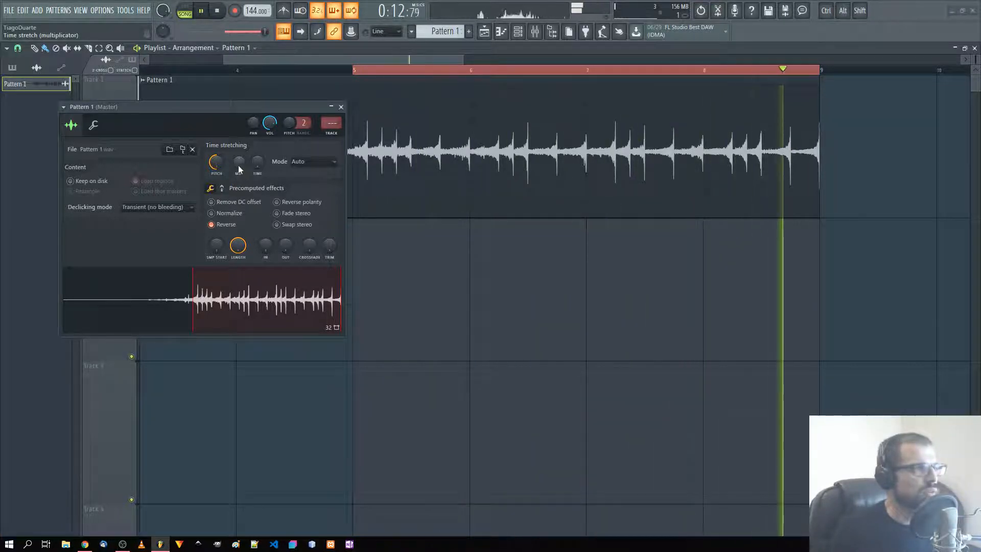
Try a different time-stretch multiplier on the Pattern 1 sample and reset it
{"action": "left_click_drag", "start_coordinate": [238, 165], "coordinate": [242, 193]}
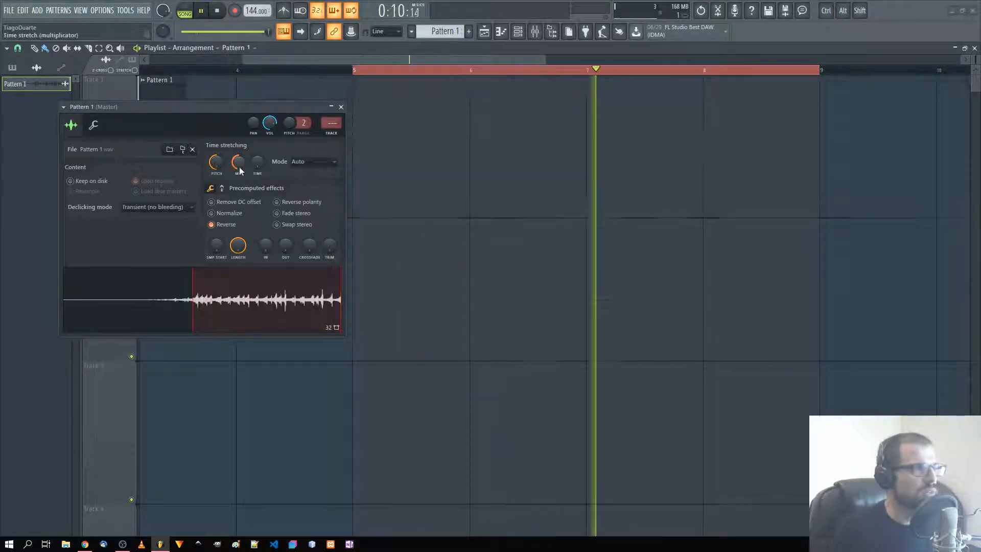
{"action": "right_click", "coordinate": [239, 165]}
{"action": "left_click", "coordinate": [255, 171]}
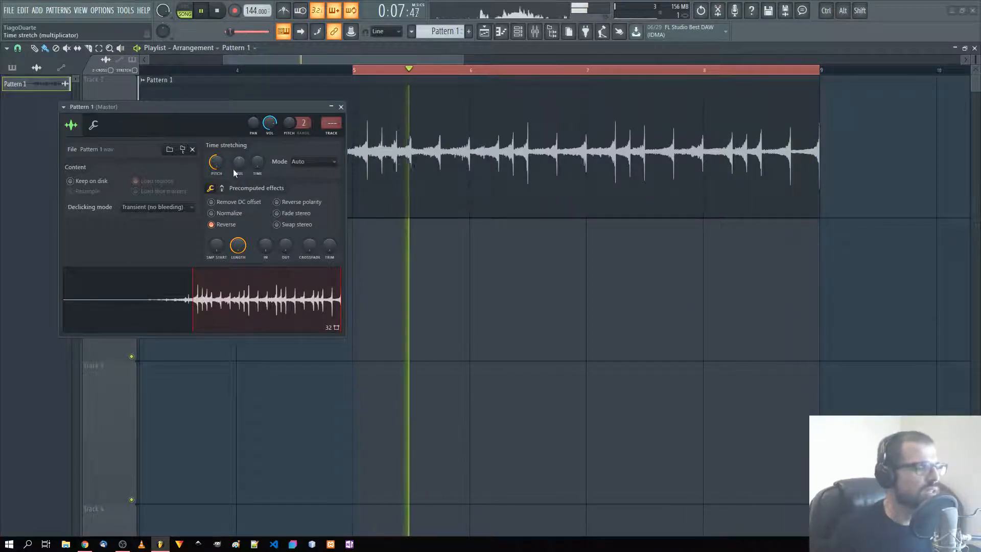
Try the Fade stereo, Reverse polarity and Swap stereo effects, plus trim and crossfade adjustments, on the Pattern 1 sample
{"action": "left_click", "coordinate": [298, 214]}
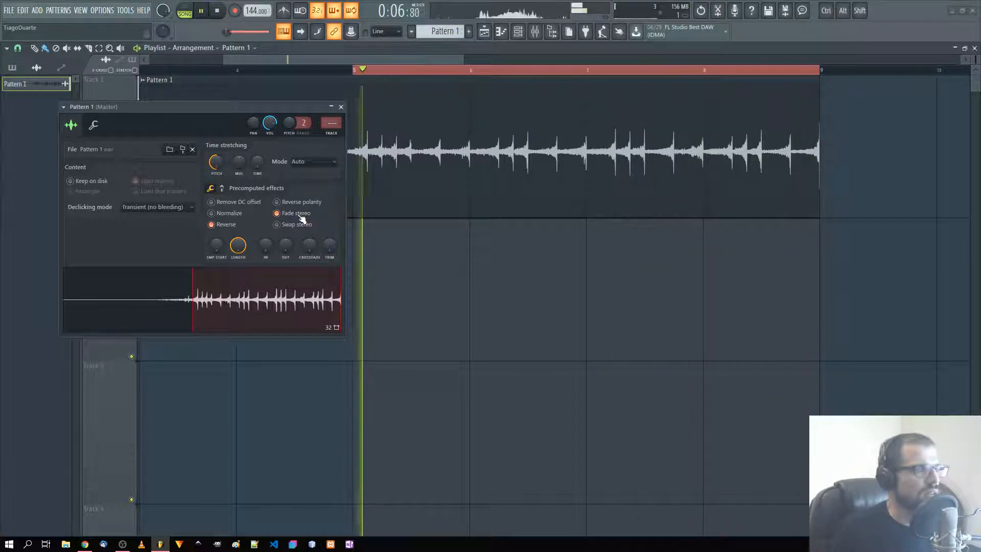
{"action": "left_click", "coordinate": [299, 214]}
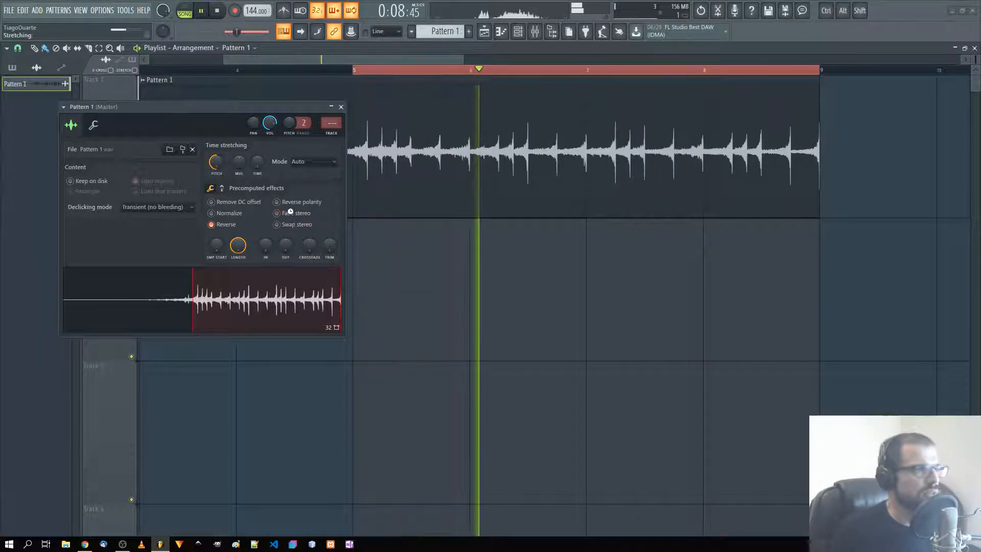
{"action": "left_click", "coordinate": [291, 202]}
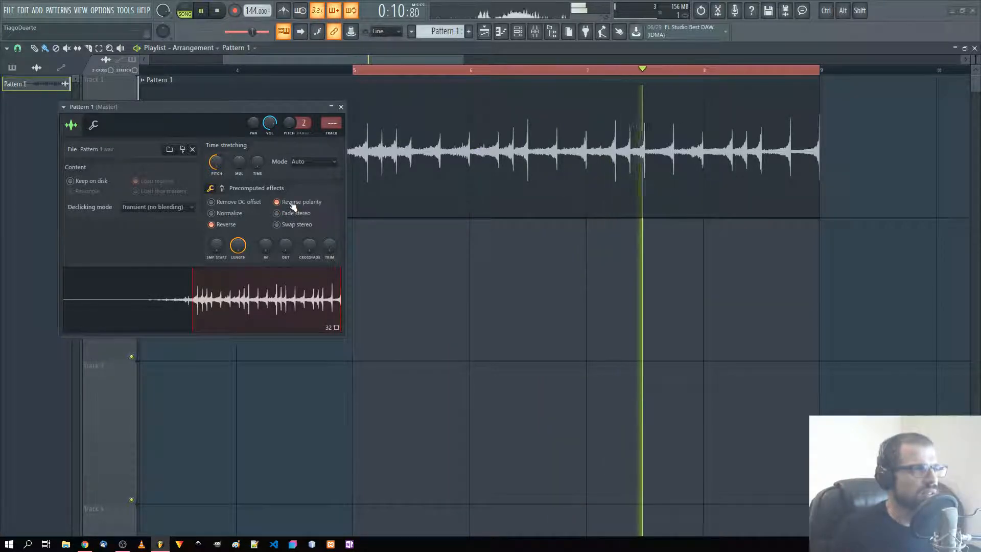
{"action": "left_click", "coordinate": [296, 224]}
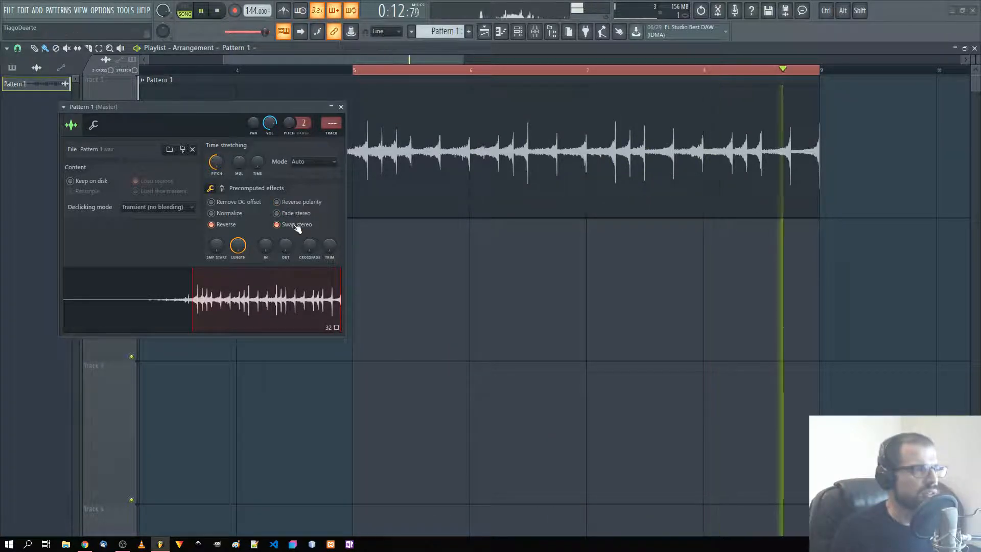
{"action": "left_click", "coordinate": [298, 227]}
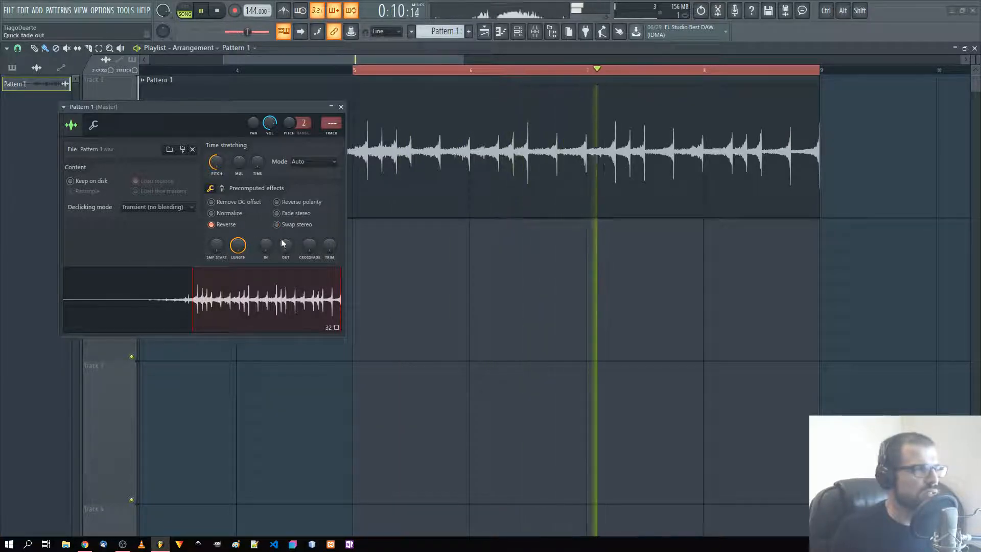
{"action": "mouse_move", "coordinate": [331, 248]}
{"action": "left_mouse_down"}
{"action": "mouse_move", "coordinate": [330, 229]}
{"action": "mouse_move", "coordinate": [335, 238]}
{"action": "left_mouse_up"}
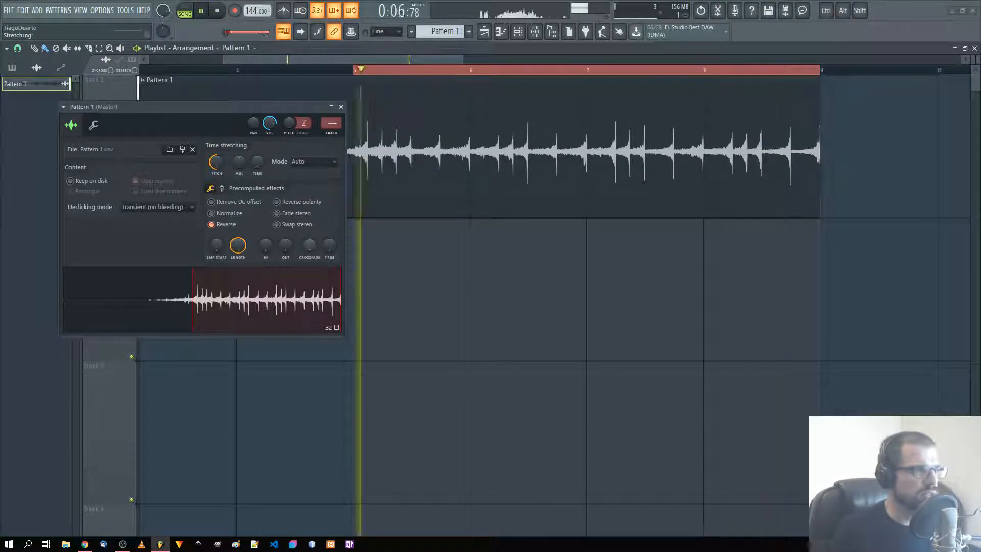
{"action": "left_click_drag", "start_coordinate": [310, 245], "coordinate": [309, 215]}
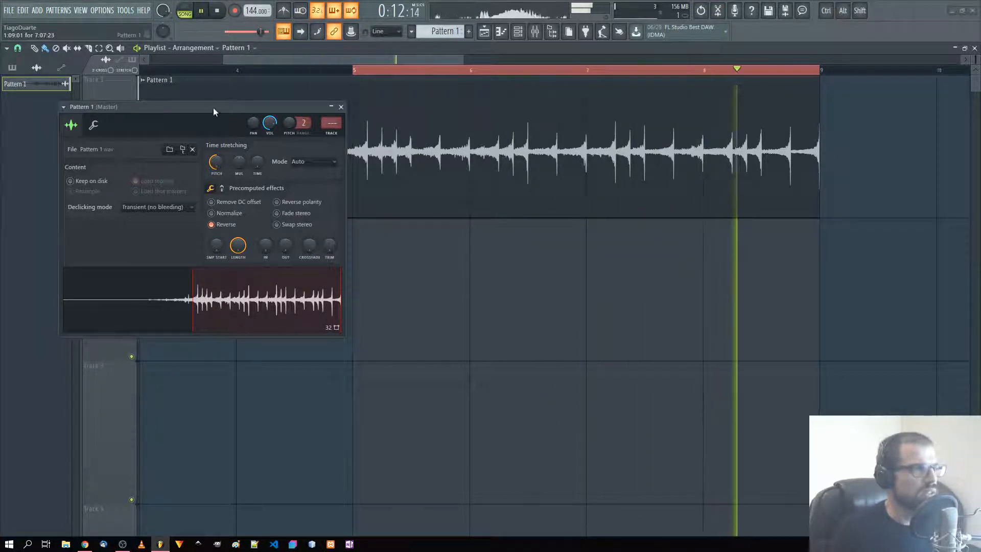
Move the Pattern 1 sample settings window off the clip and close it
{"action": "left_click_drag", "start_coordinate": [214, 109], "coordinate": [373, 256]}
{"action": "left_click", "coordinate": [491, 258]}
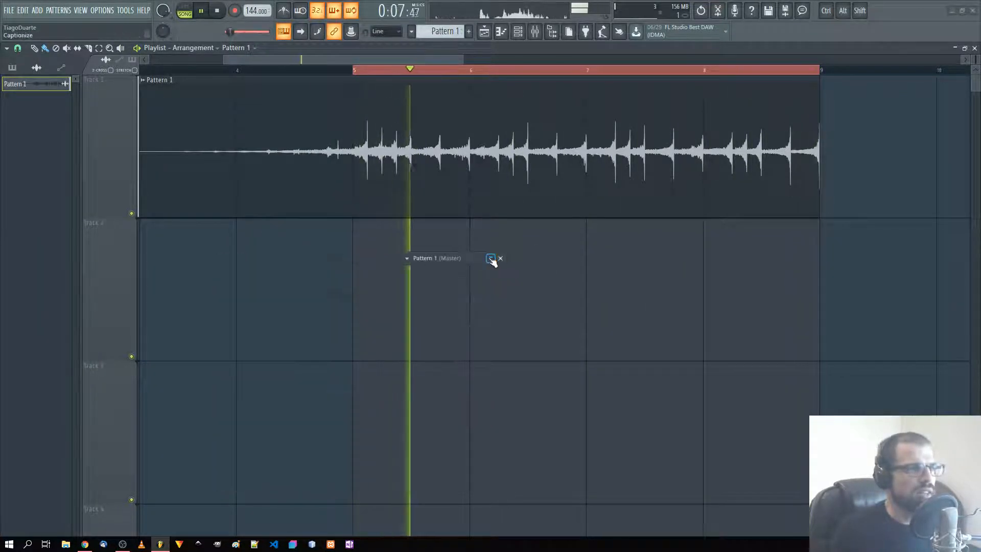
{"action": "left_click", "coordinate": [490, 259]}
{"action": "left_click", "coordinate": [501, 258]}
Slice the reversed clip at bar 5 and delete the portion before the cut
{"action": "right_click", "coordinate": [357, 229], "text": "shift"}
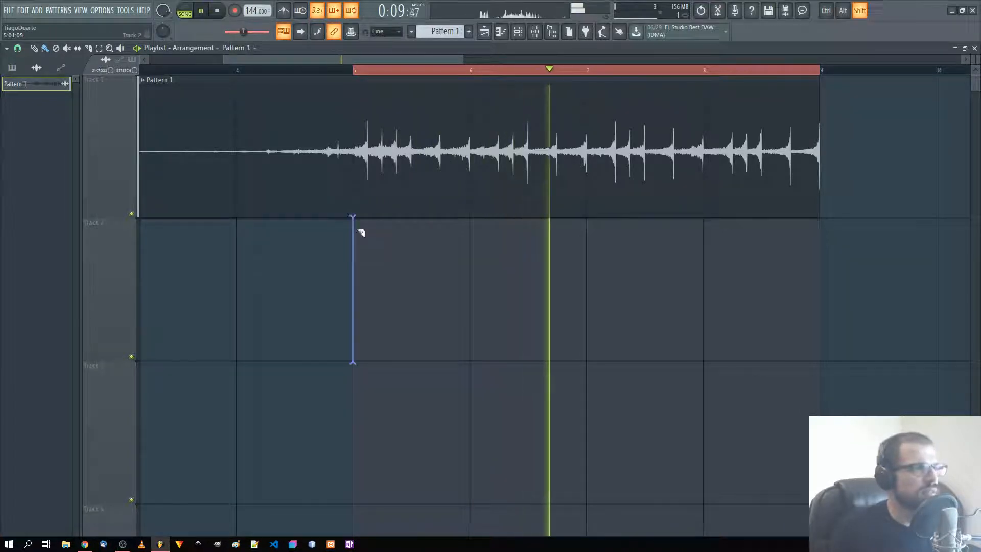
{"action": "right_click", "coordinate": [305, 180]}
{"action": "scroll", "coordinate": [275, 258], "scroll_direction": "down", "scroll_amount": 2, "text": "ctrl"}
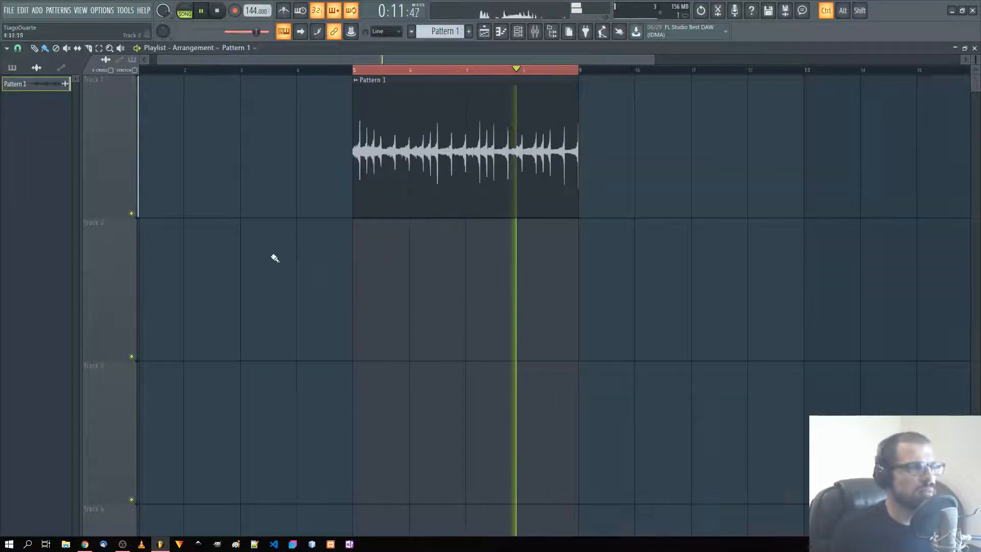
Move the remaining four-bar clip to bar 1 of track 1 and loop the range from bar 1 to bar 5
{"action": "key", "text": "space"}
{"action": "left_click_drag", "start_coordinate": [577, 204], "coordinate": [347, 163]}
{"action": "left_click", "coordinate": [363, 71], "text": "ctrl"}
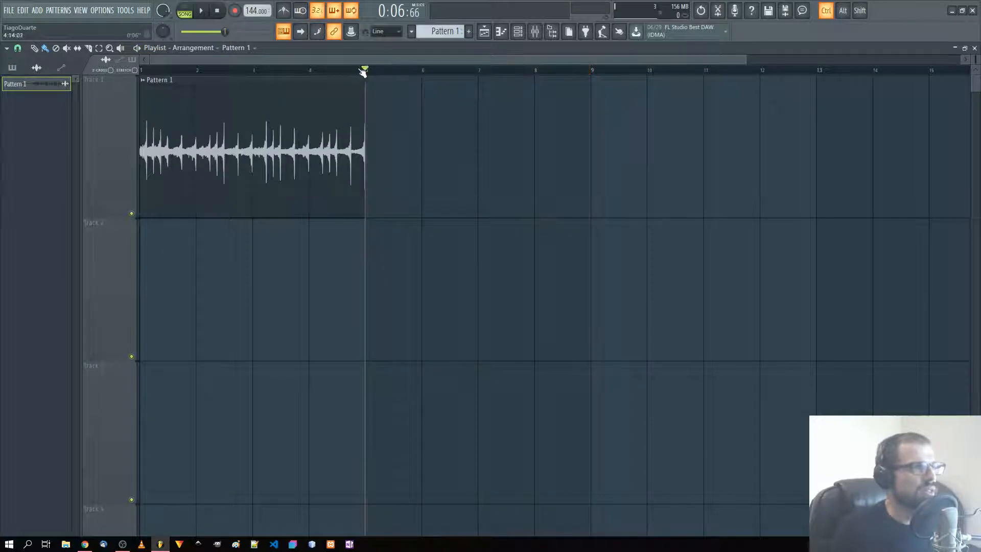
{"action": "left_click_drag", "start_coordinate": [364, 72], "coordinate": [142, 72]}
{"action": "scroll", "coordinate": [175, 300], "scroll_direction": "up", "scroll_amount": 3, "text": "ctrl"}
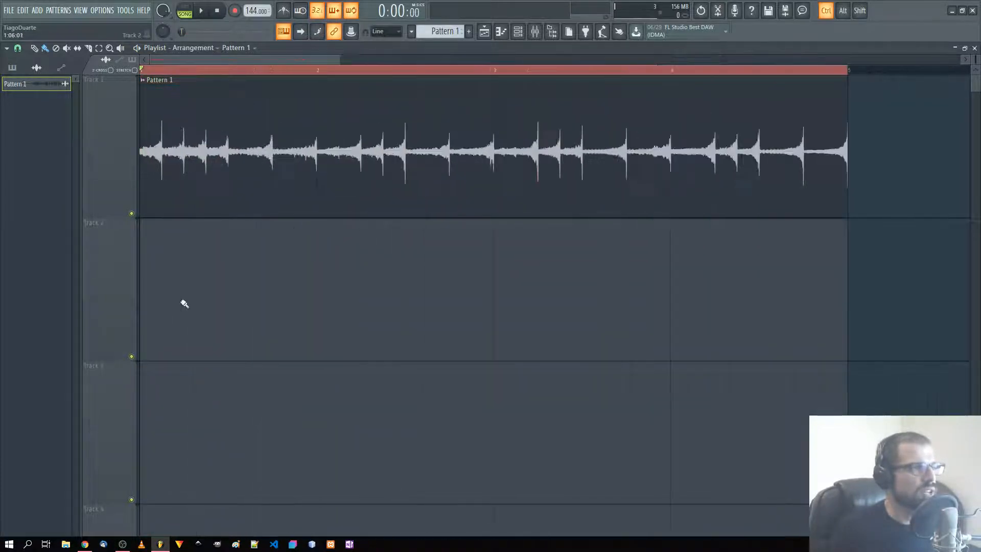
{"action": "key", "text": "space"}
{"action": "key", "text": "space"}
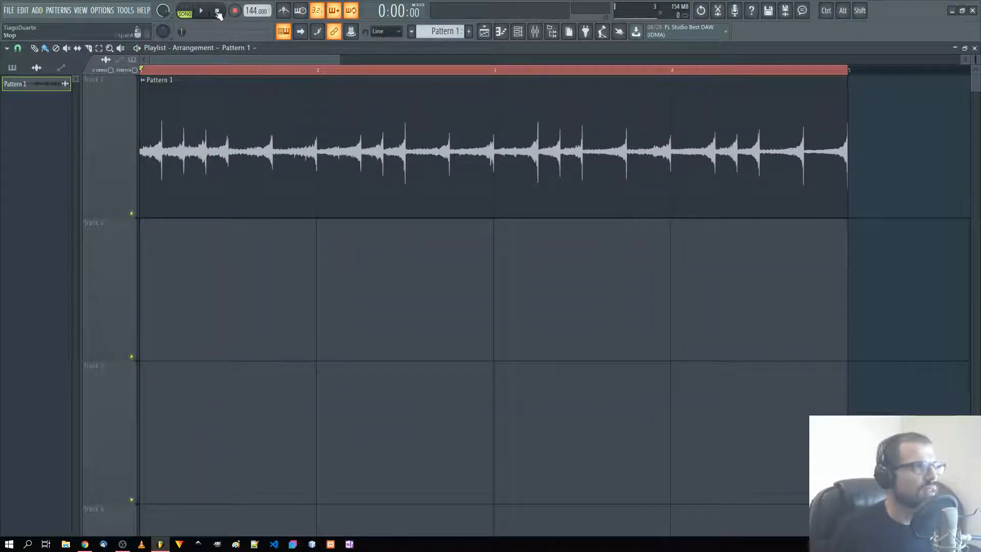
Set a finer playlist snap, play the looped reversed clip, and close the playlist
{"action": "left_click", "coordinate": [17, 48]}
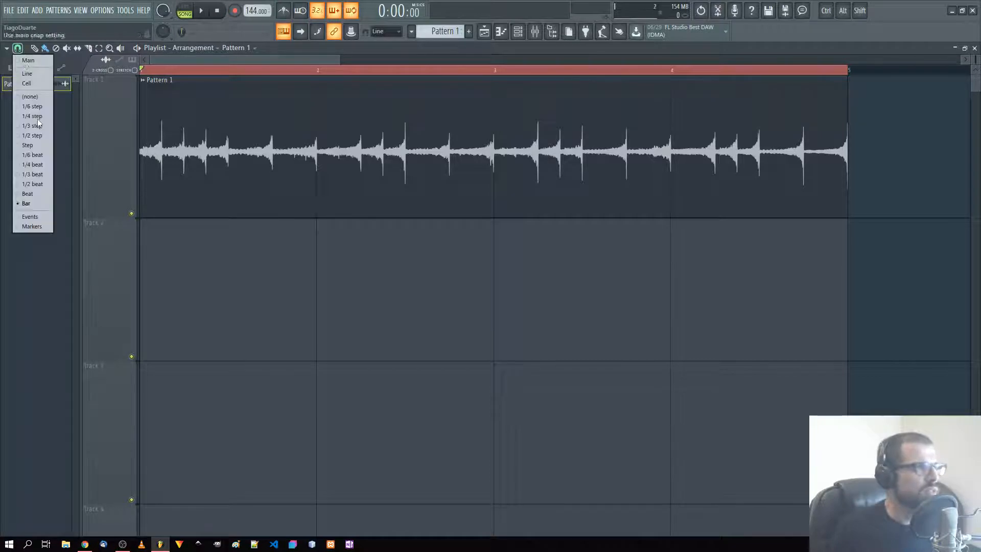
{"action": "left_click", "coordinate": [40, 151]}
{"action": "key", "text": "space"}
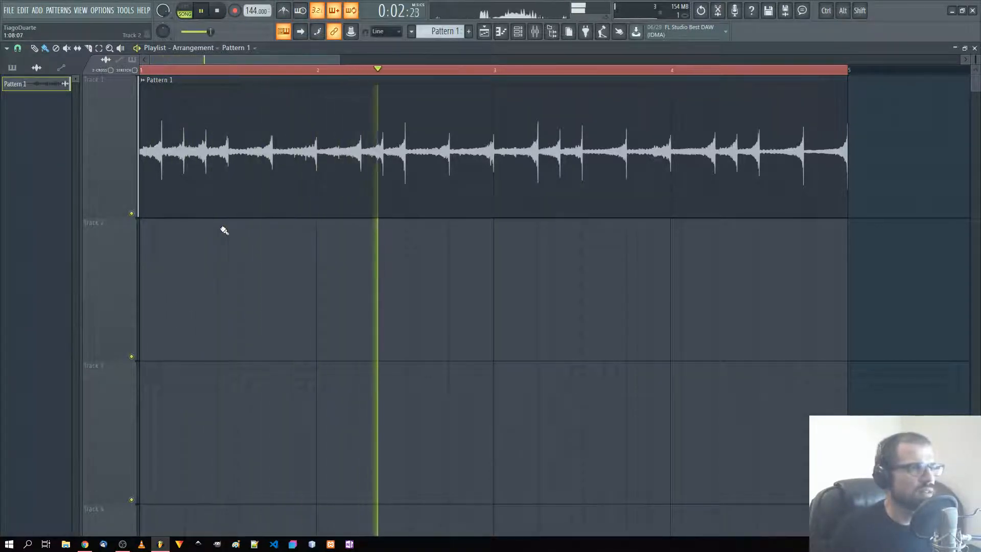
{"action": "scroll", "coordinate": [419, 270], "scroll_direction": "up", "scroll_amount": 3}
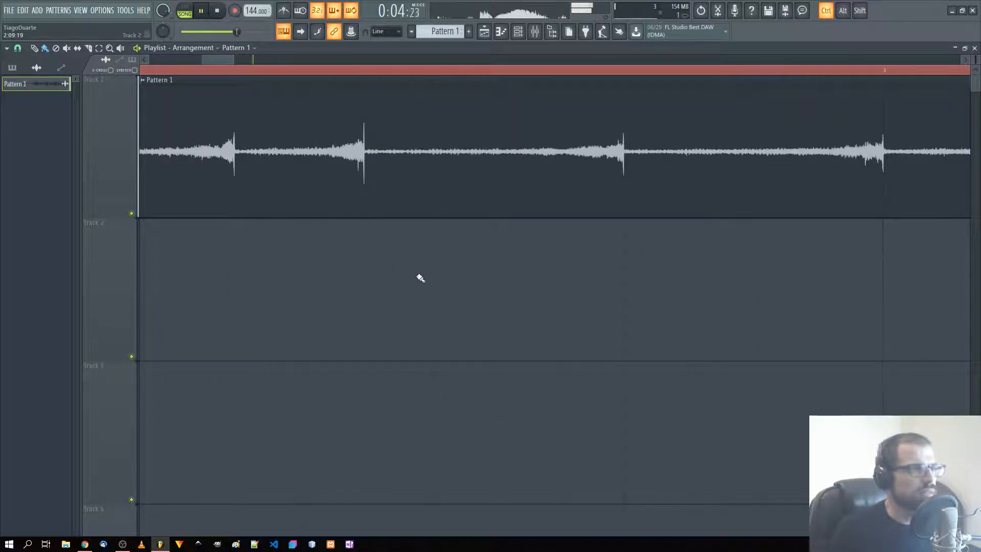
{"action": "scroll", "coordinate": [420, 277], "scroll_direction": "down", "scroll_amount": 5}
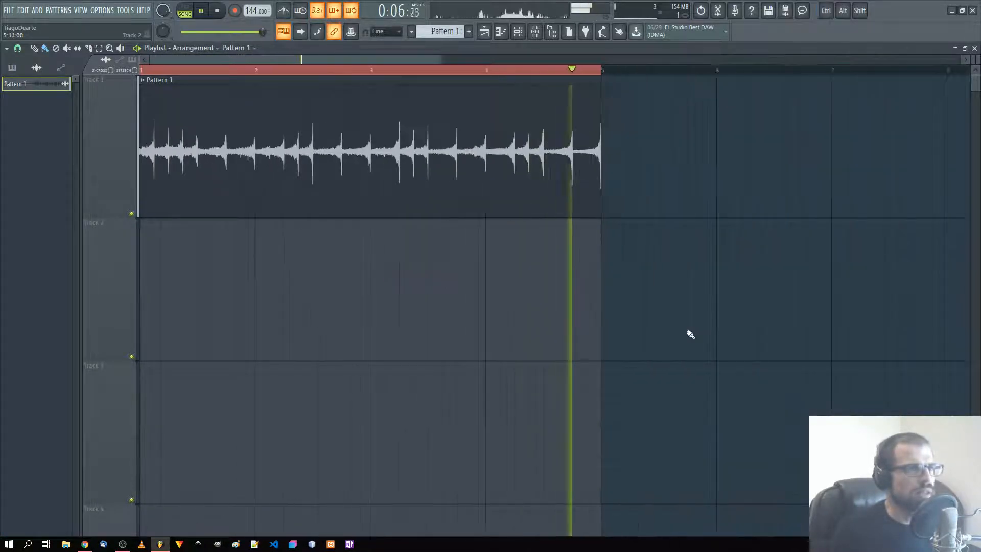
{"action": "scroll", "coordinate": [166, 285], "scroll_direction": "up", "scroll_amount": 2}
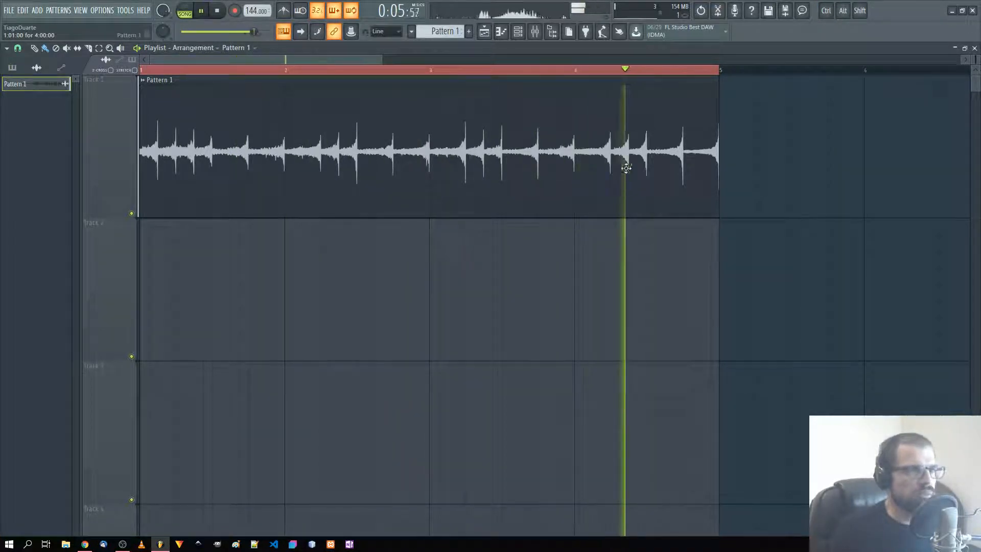
{"action": "left_click", "coordinate": [974, 48]}
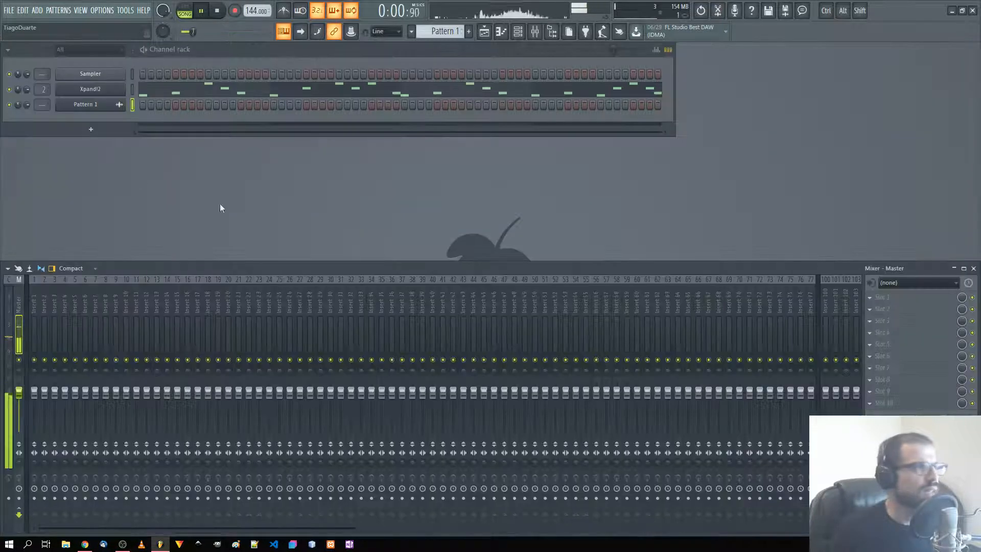
Route the Pattern 1 sample channel to mixer insert 2 and load AIR Maximizer in the Master track's first effect slot
{"action": "scroll", "coordinate": [43, 107], "scroll_direction": "up", "scroll_amount": 2}
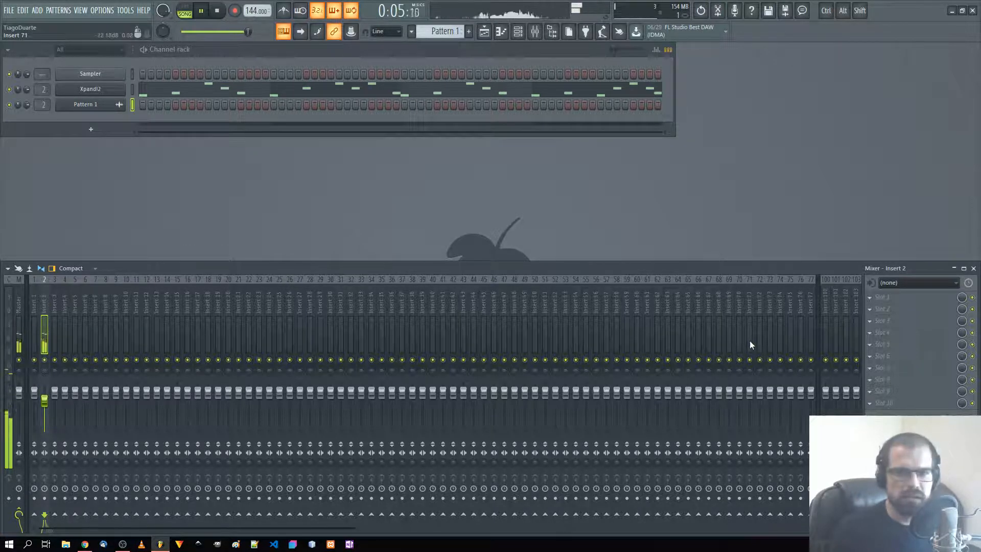
{"action": "left_click", "coordinate": [17, 315]}
{"action": "left_click", "coordinate": [899, 301]}
{"action": "mouse_move", "coordinate": [817, 332]}
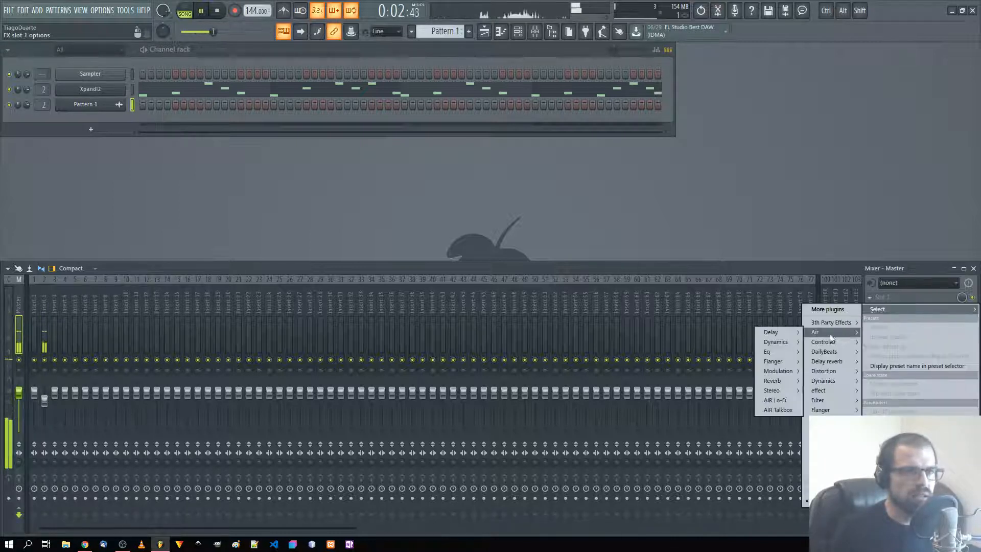
{"action": "mouse_move", "coordinate": [778, 391]}
{"action": "mouse_move", "coordinate": [779, 341]}
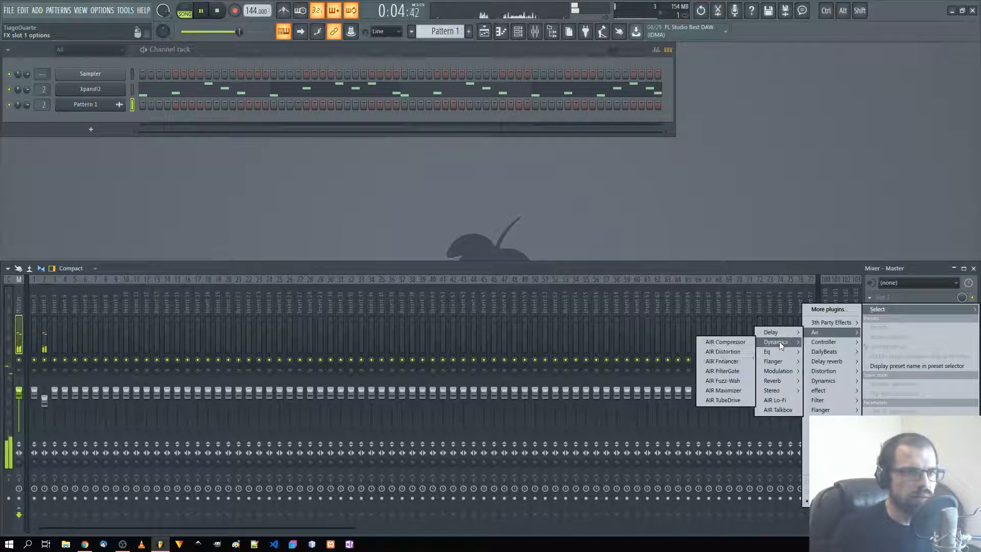
{"action": "left_click", "coordinate": [739, 403]}
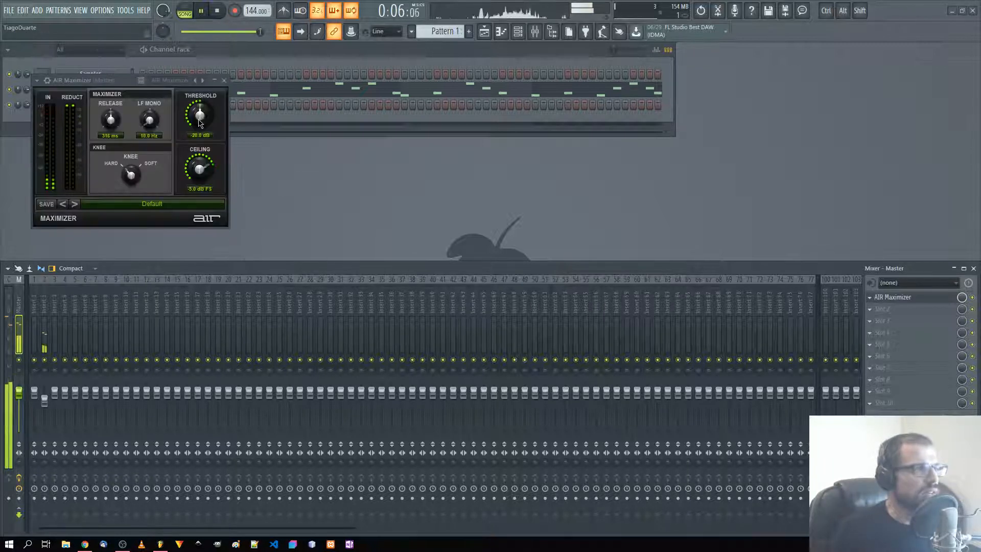
Set the AIR Maximizer's threshold and ceiling to 0.0 dB and close its window
{"action": "left_click", "coordinate": [201, 116]}
{"action": "left_click_drag", "start_coordinate": [202, 160], "coordinate": [204, 165]}
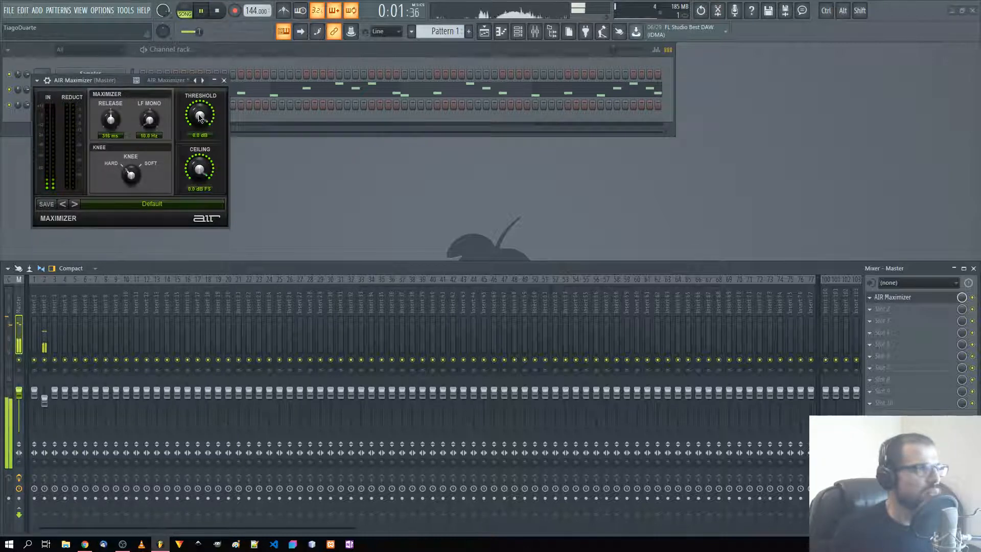
{"action": "left_click_drag", "start_coordinate": [231, 87], "coordinate": [213, 59]}
{"action": "left_click", "coordinate": [225, 81]}
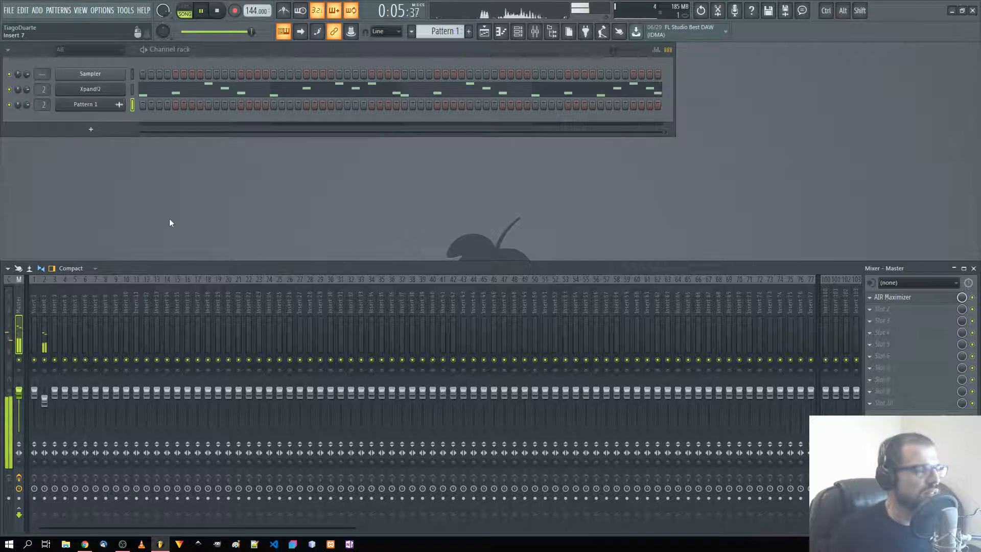
Set the insert 2 fader to about -3.1 dB and load Transient Processor in its first effect slot
{"action": "left_click", "coordinate": [46, 403]}
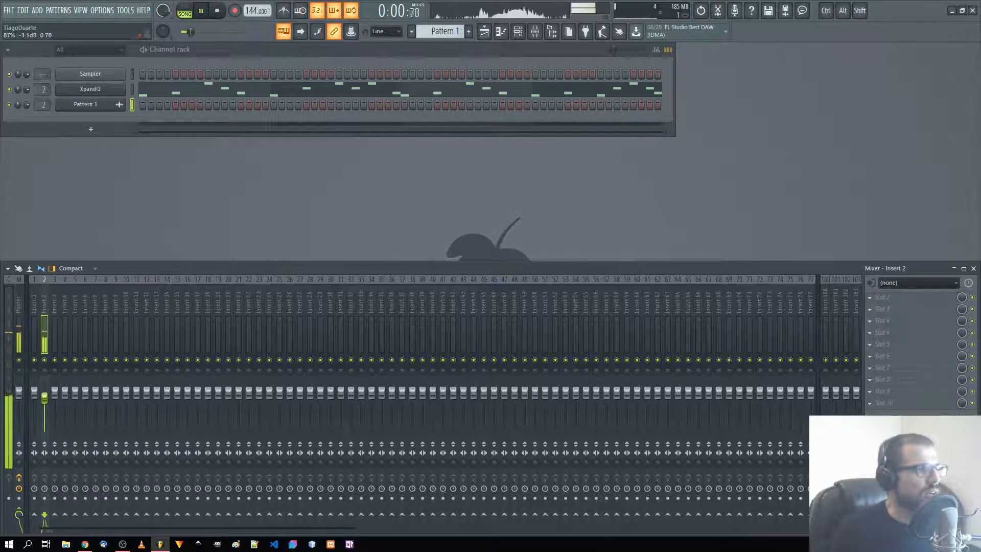
{"action": "left_click", "coordinate": [884, 296]}
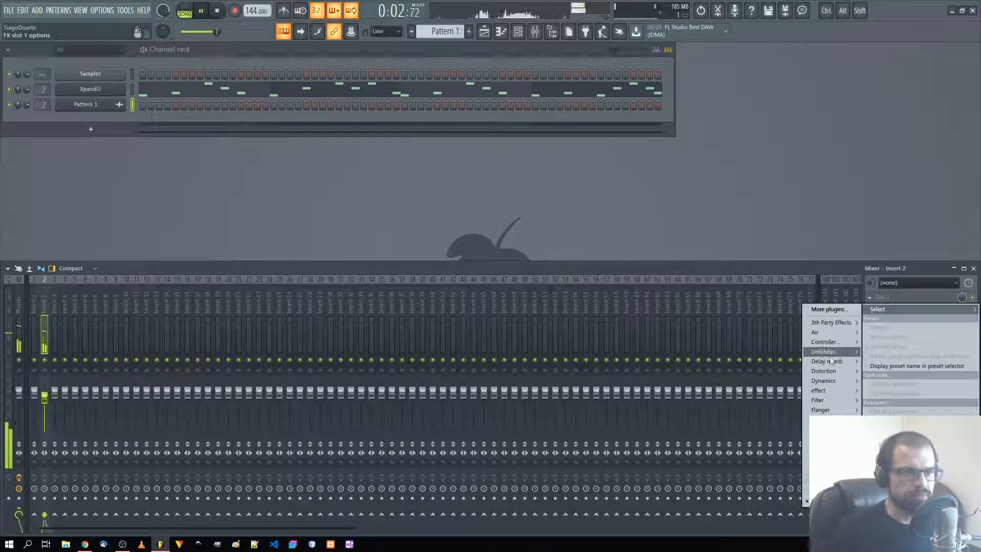
{"action": "mouse_move", "coordinate": [829, 381]}
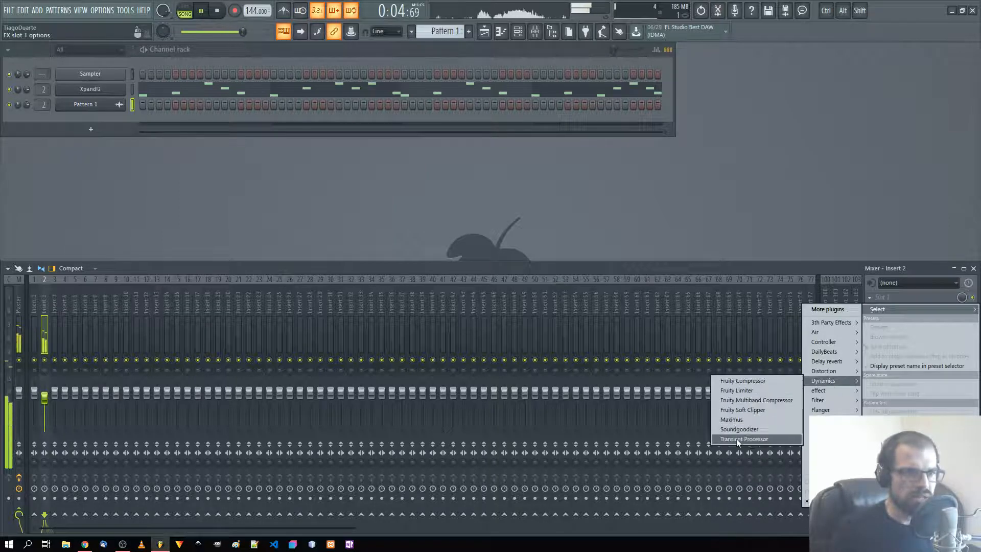
{"action": "left_click", "coordinate": [755, 440]}
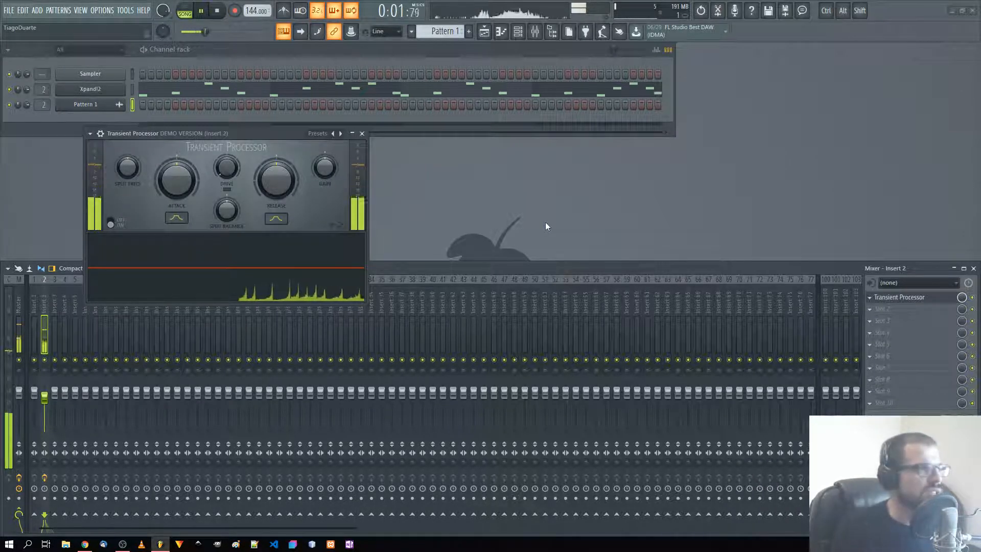
{"action": "left_click_drag", "start_coordinate": [311, 142], "coordinate": [494, 173]}
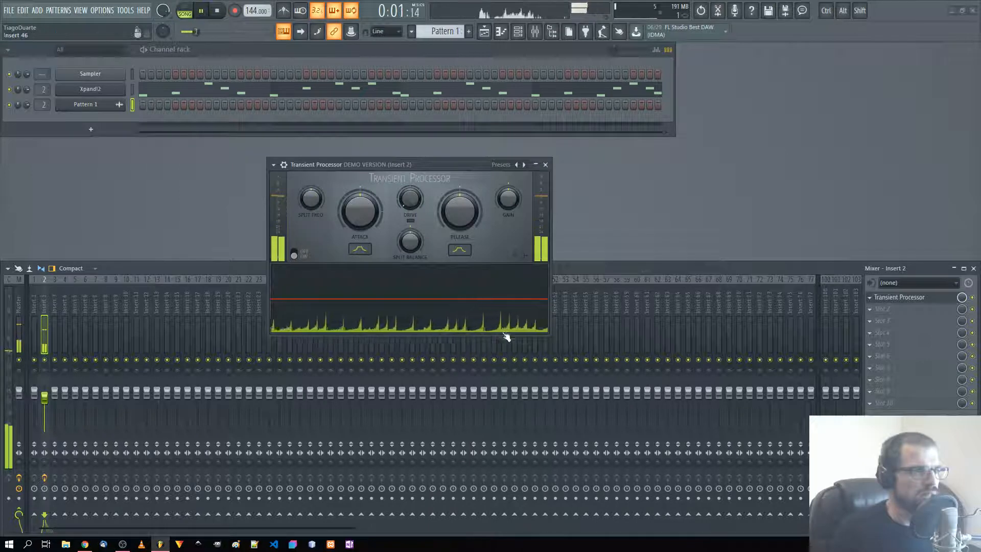
Raise the Transient Processor's release to near maximum and lower its attack to -100% while playing the loop
{"action": "left_click_drag", "start_coordinate": [456, 218], "coordinate": [456, 183]}
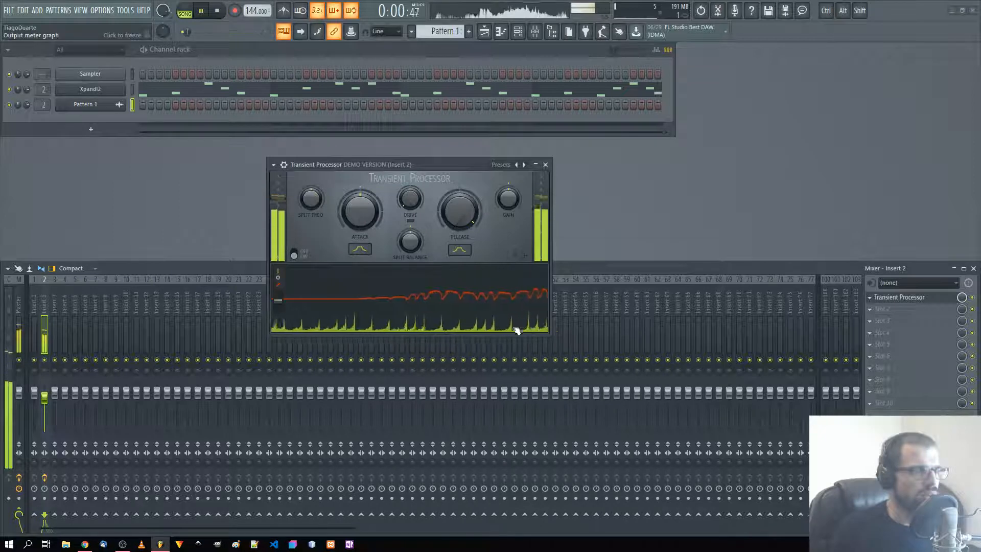
{"action": "left_click", "coordinate": [205, 11]}
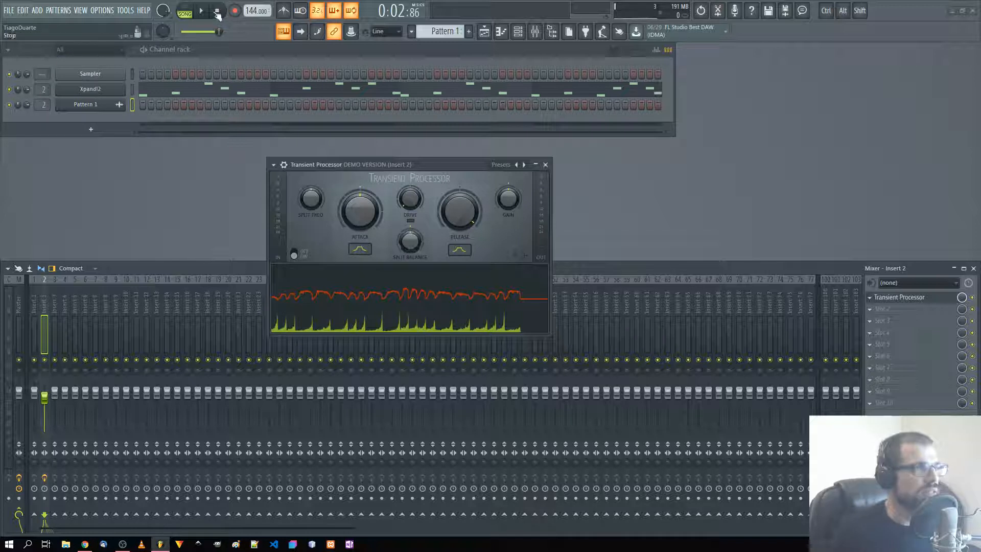
{"action": "key", "text": "space"}
{"action": "left_click_drag", "start_coordinate": [360, 210], "coordinate": [360, 256]}
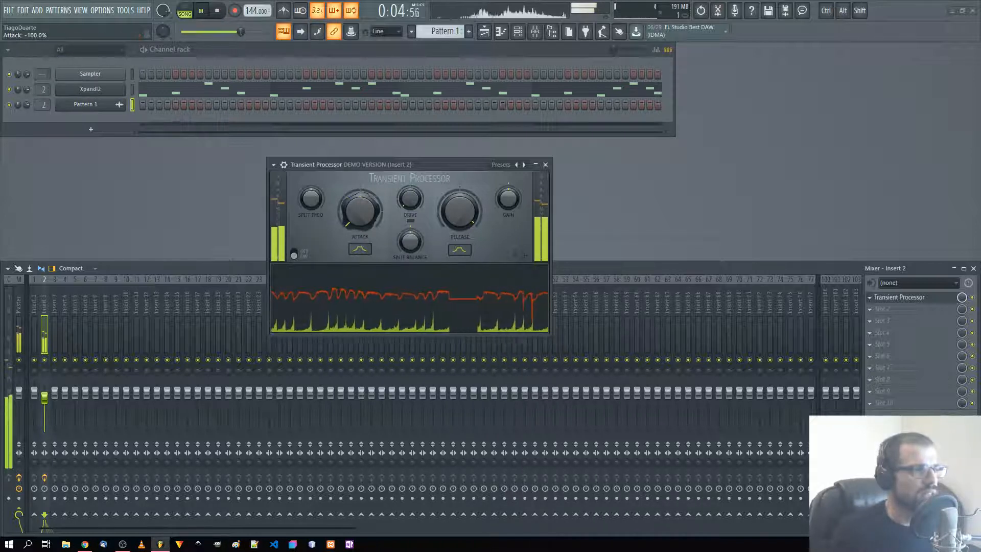
Audition the Slow and Sharp shapes for the Transient Processor's attack and release, returning both to Mid
{"action": "left_click", "coordinate": [365, 250]}
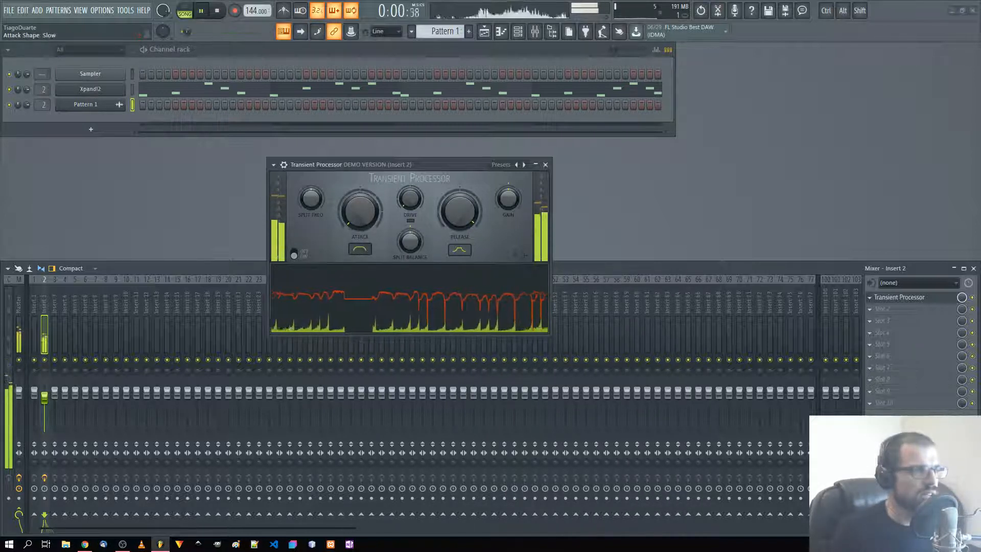
{"action": "left_click", "coordinate": [355, 250]}
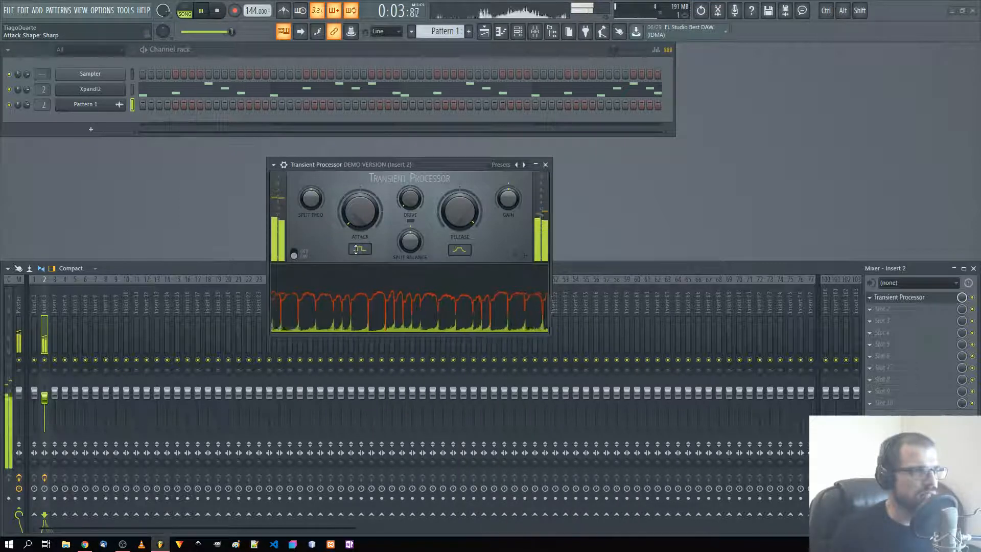
{"action": "left_click", "coordinate": [356, 250]}
{"action": "left_click", "coordinate": [459, 250]}
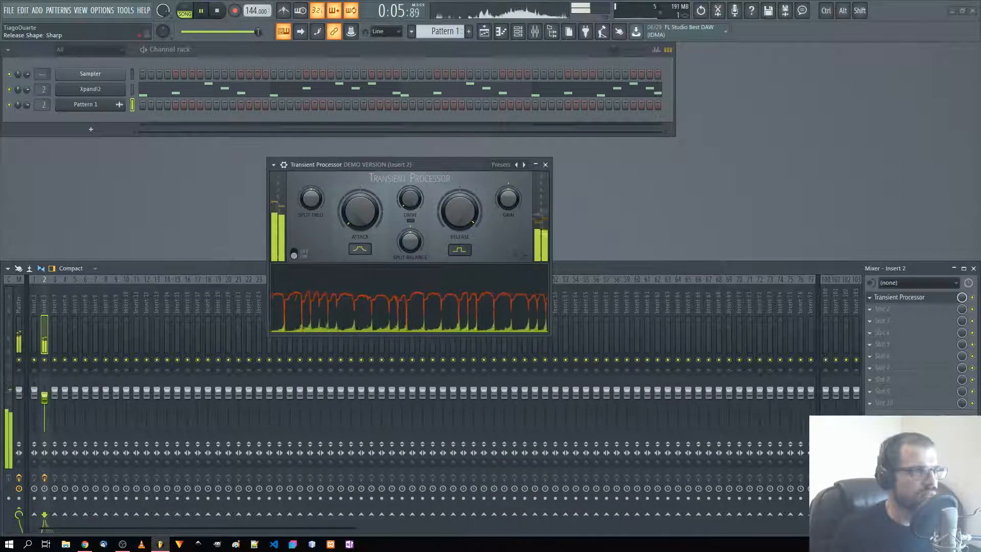
{"action": "left_click", "coordinate": [460, 250]}
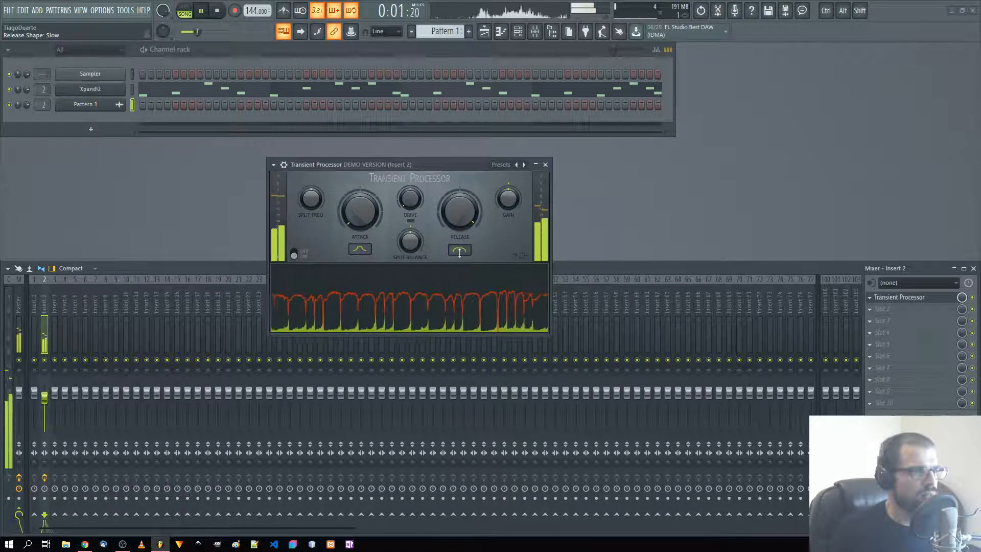
{"action": "left_click", "coordinate": [459, 250]}
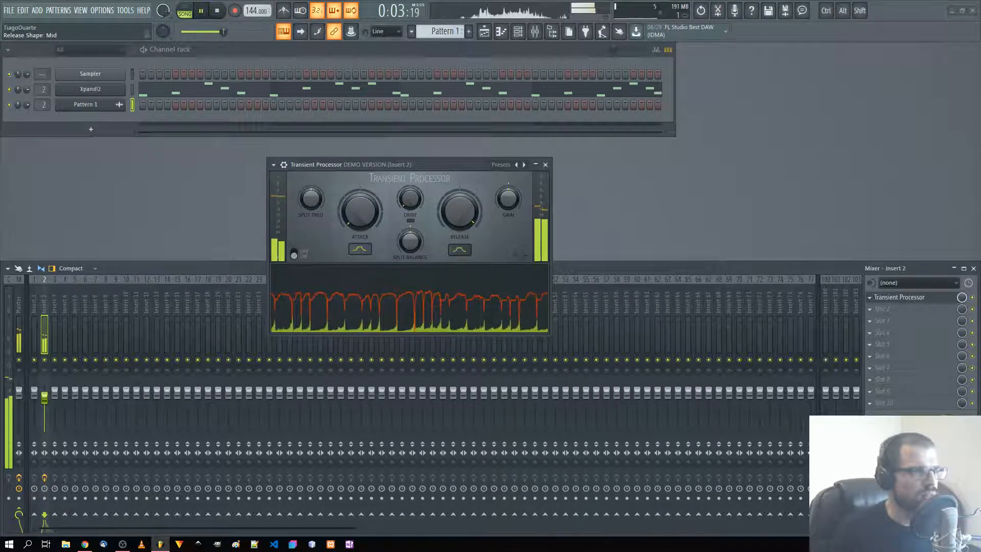
Set the Transient Processor's attack to about -66%, try more drive, close the plugin, and stop playback
{"action": "left_click_drag", "start_coordinate": [360, 220], "coordinate": [360, 236]}
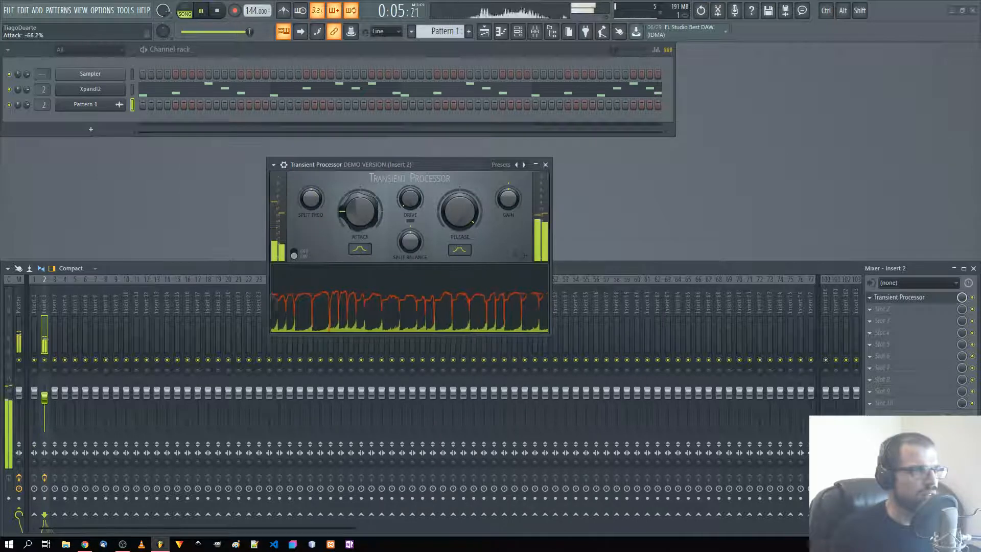
{"action": "left_click_drag", "start_coordinate": [410, 199], "coordinate": [410, 164]}
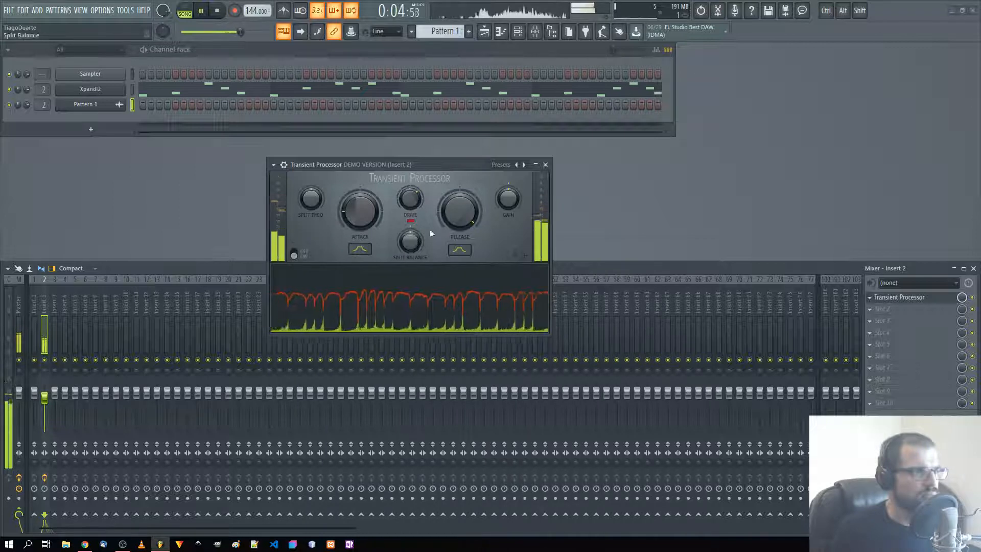
{"action": "left_click", "coordinate": [895, 298]}
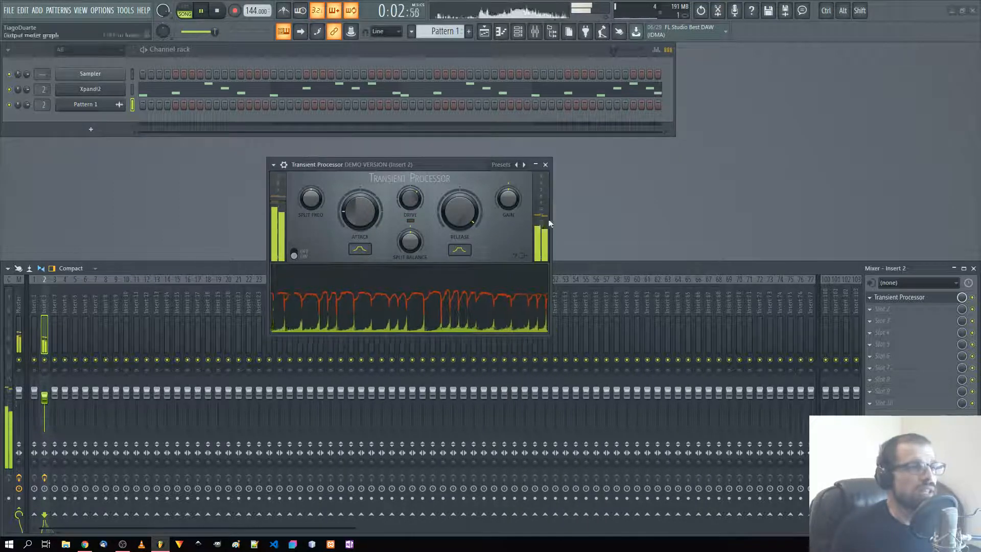
{"action": "left_click", "coordinate": [545, 164]}
{"action": "key", "text": "space"}
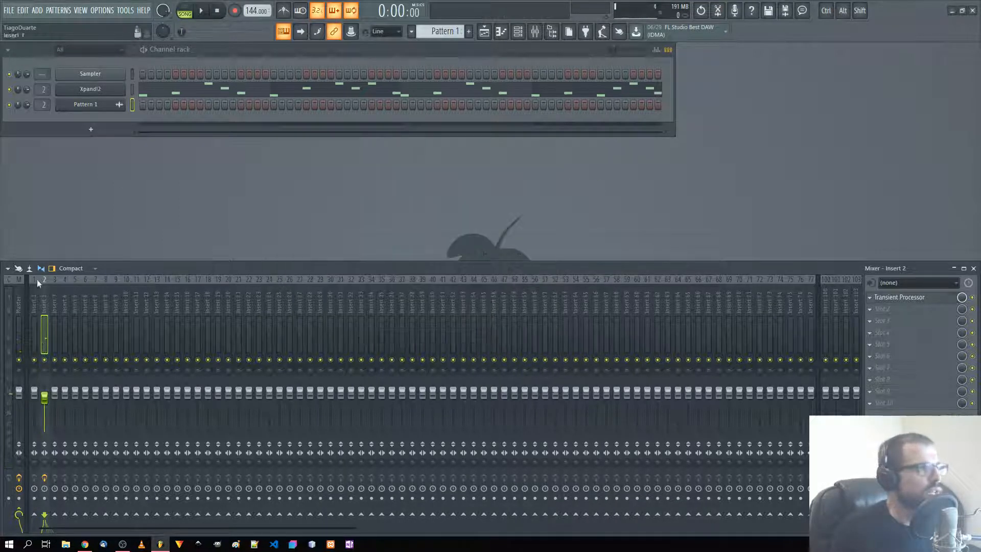
{"action": "left_click", "coordinate": [7, 269]}
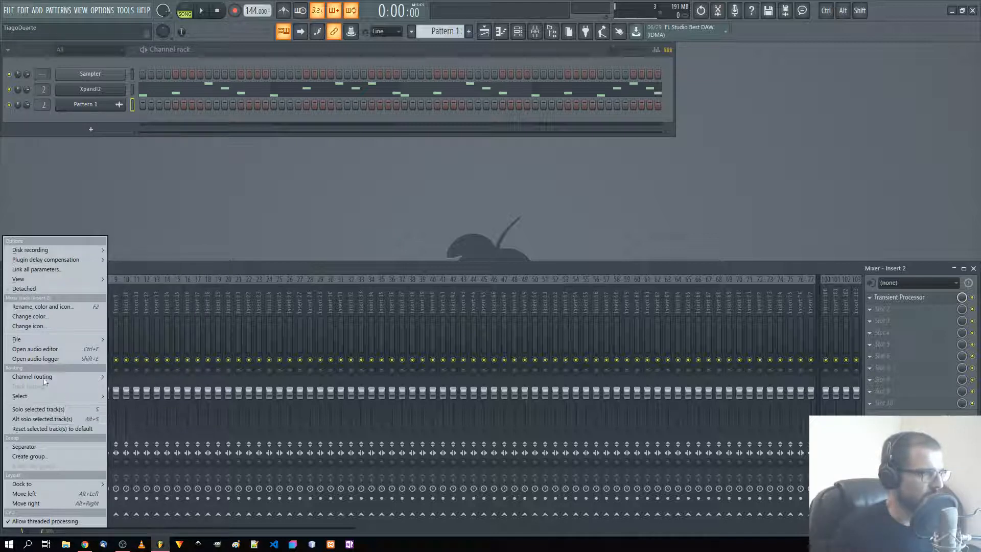
{"action": "mouse_move", "coordinate": [45, 340]}
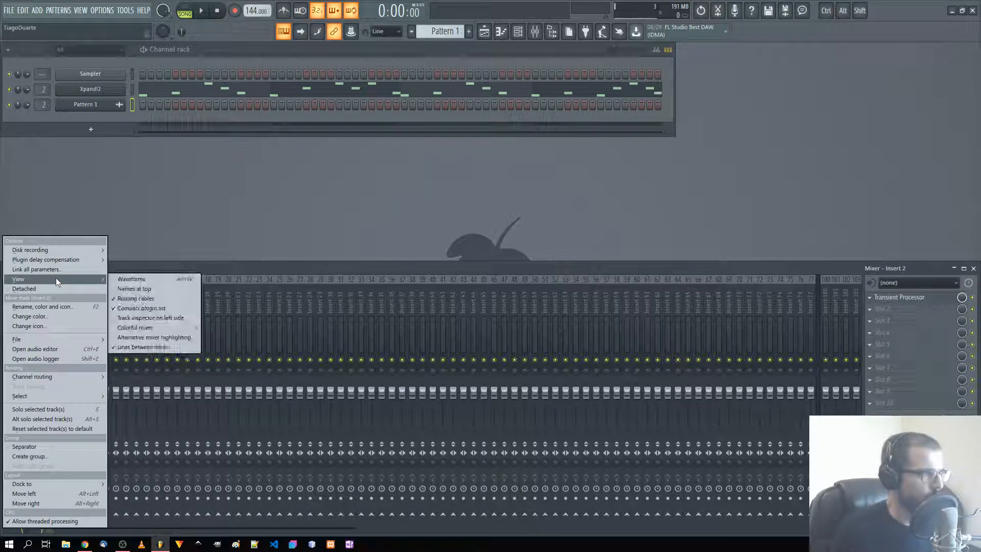
{"action": "mouse_move", "coordinate": [59, 257]}
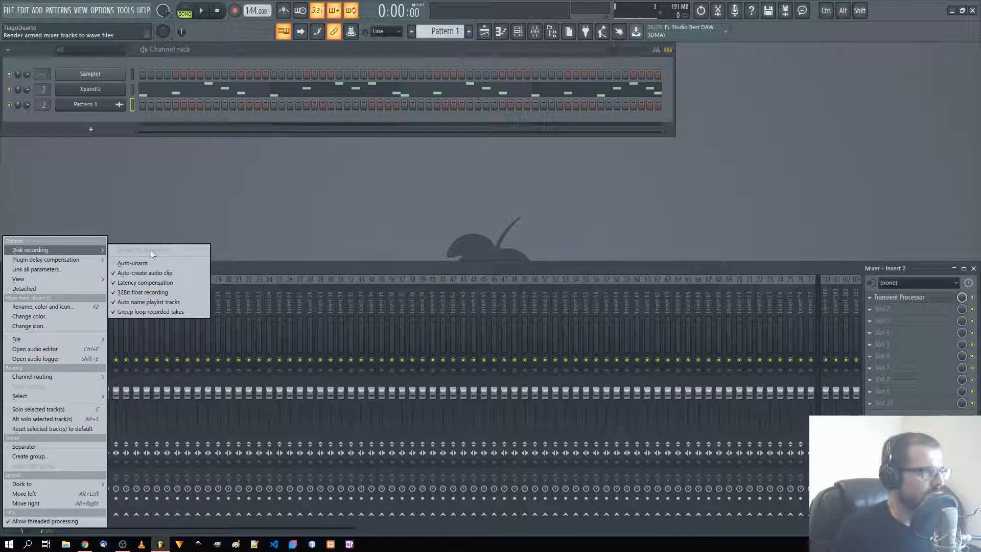
{"action": "left_click", "coordinate": [301, 265]}
Load Edison in the second effect slot of insert 2, after the Transient Processor
{"action": "left_click", "coordinate": [944, 314]}
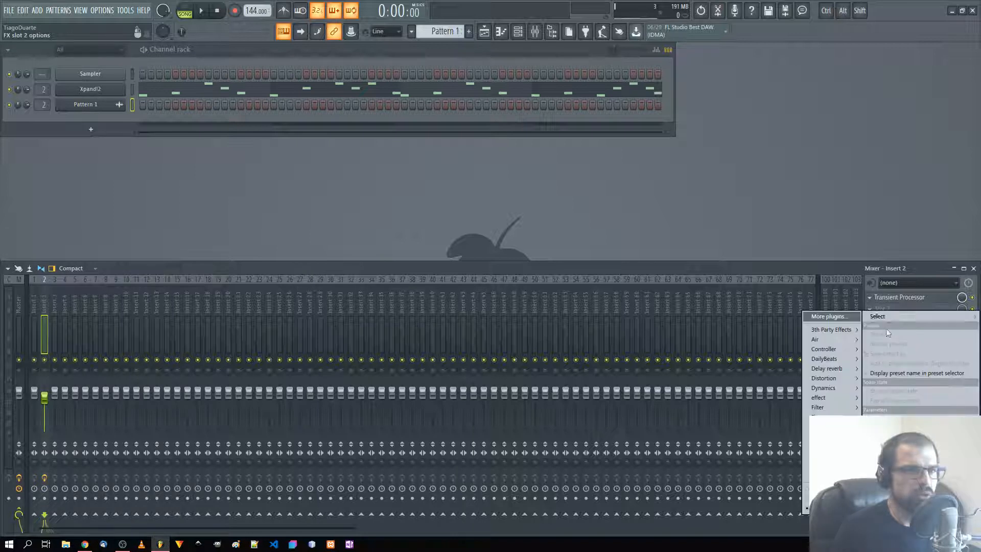
{"action": "mouse_move", "coordinate": [828, 446]}
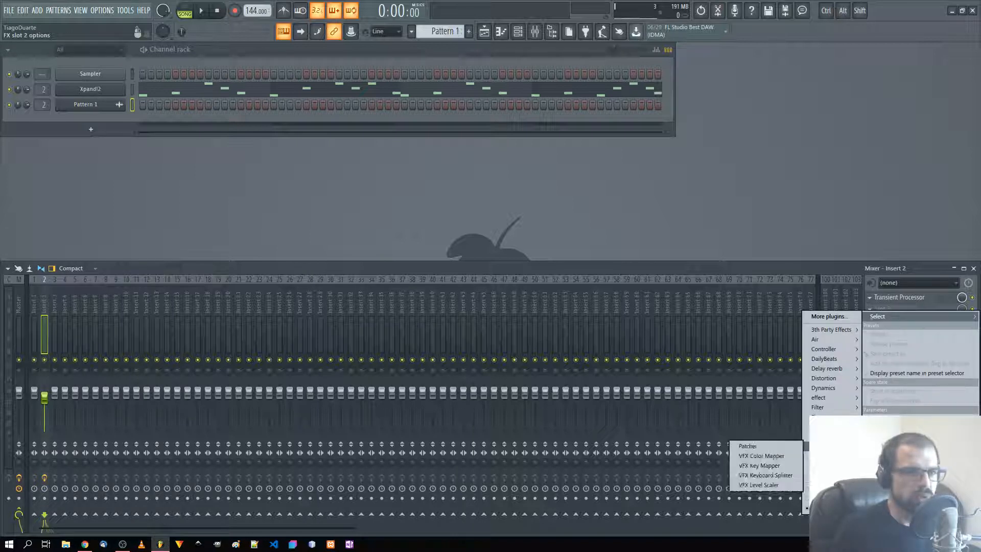
{"action": "mouse_move", "coordinate": [827, 426]}
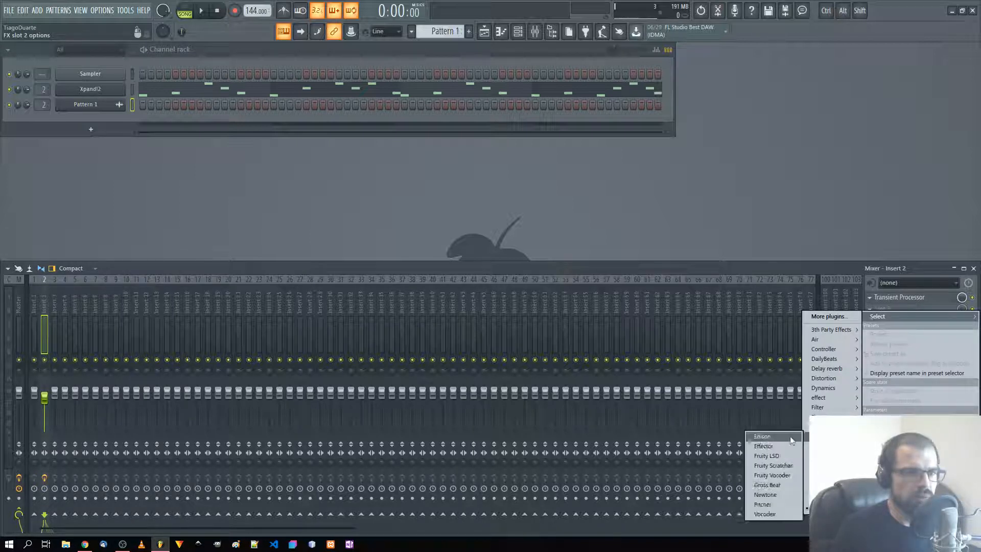
{"action": "left_click", "coordinate": [797, 411]}
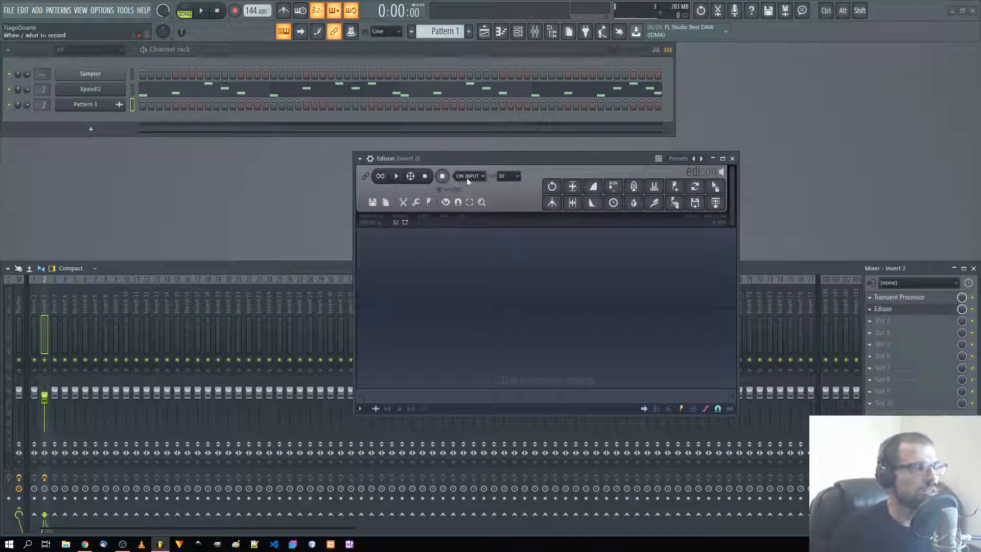
Set Edison to record on play and record slightly more than one pass of the processed loop
{"action": "left_click", "coordinate": [468, 177]}
{"action": "left_click", "coordinate": [466, 216]}
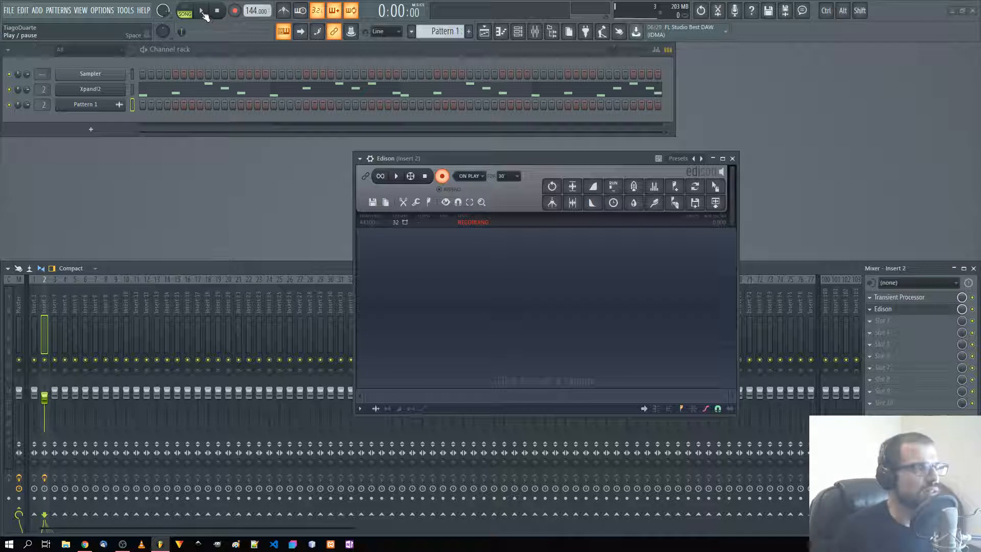
{"action": "left_click", "coordinate": [203, 11]}
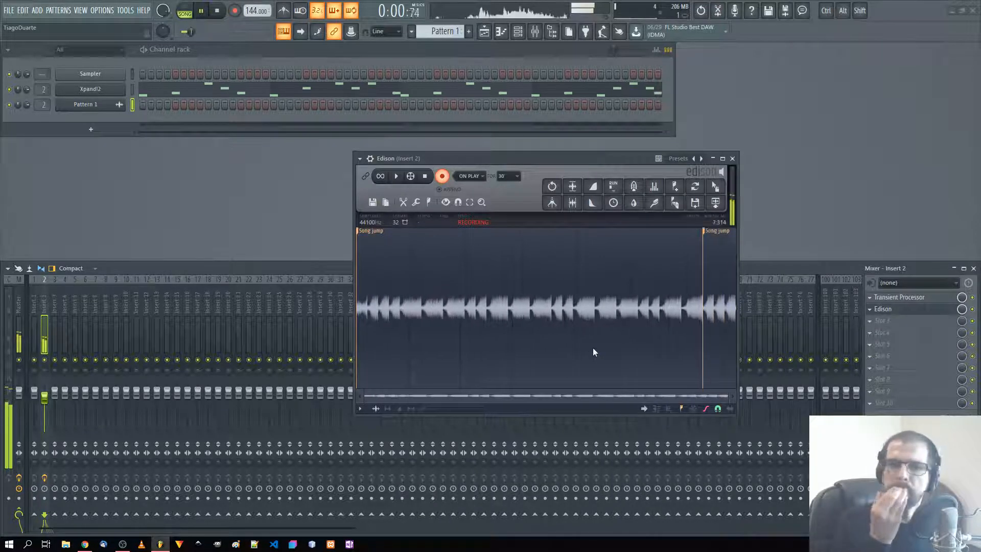
{"action": "left_click", "coordinate": [443, 176]}
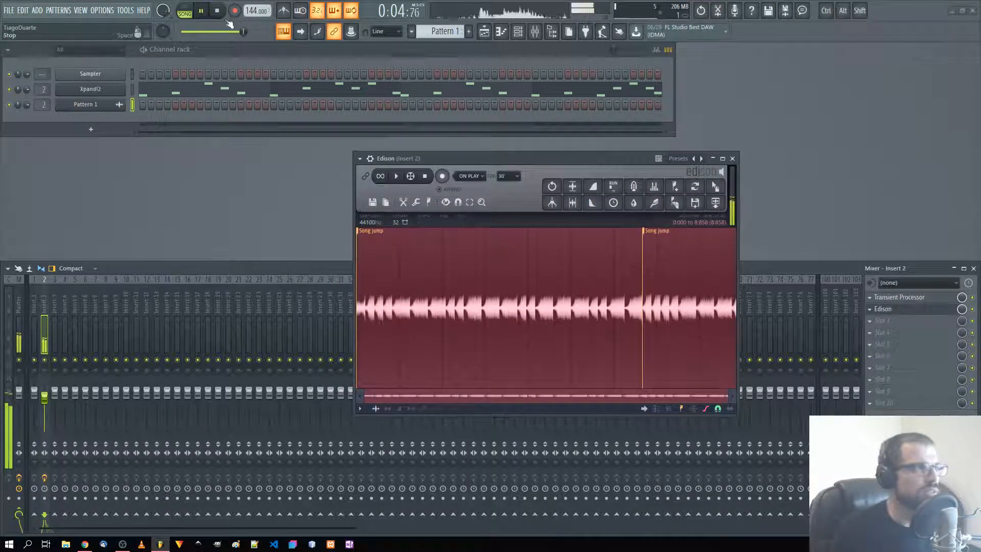
Stop playback and delete the part of the Edison recording after the second Song jump marker
{"action": "key", "text": "space"}
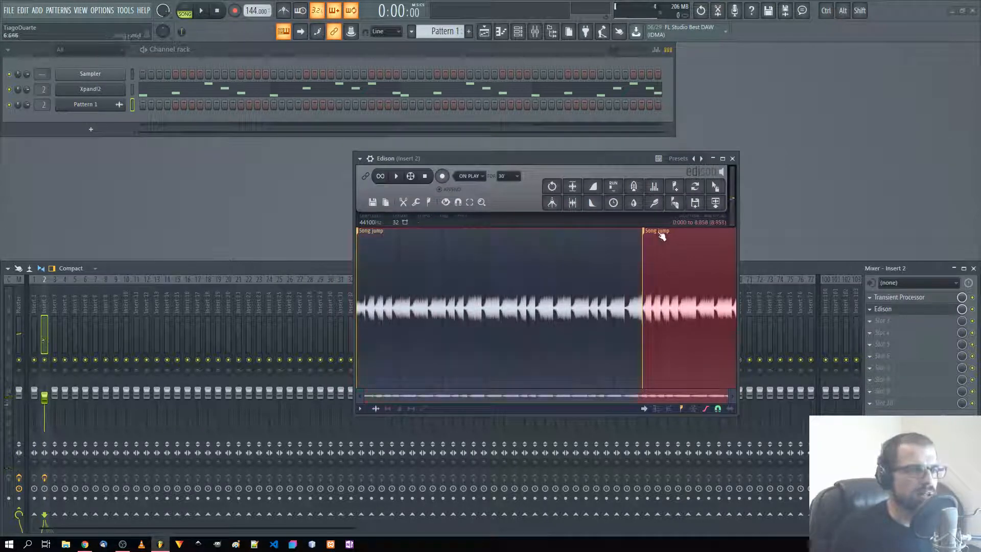
{"action": "key", "text": "Delete"}
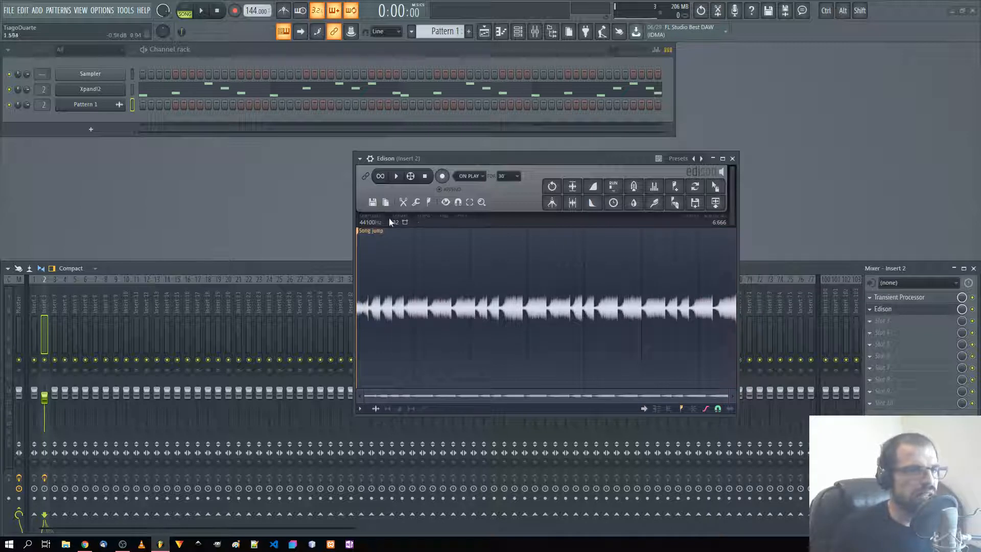
Delete the remaining Song jump marker at the start of the Edison recording
{"action": "right_click", "coordinate": [369, 235]}
{"action": "left_click", "coordinate": [392, 248]}
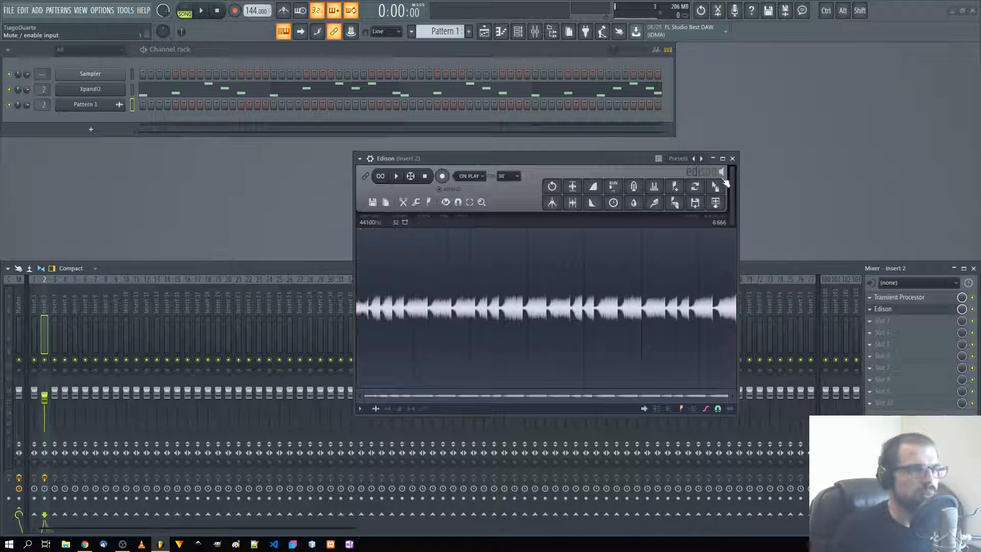
{"action": "left_click_drag", "start_coordinate": [717, 186], "coordinate": [720, 188]}
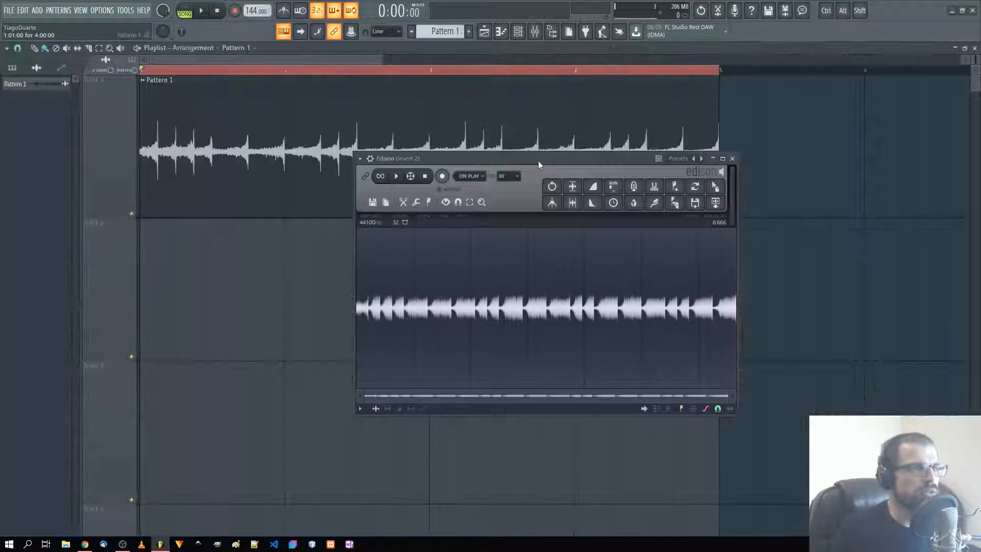
Send the trimmed Edison recording to Track 2 of the playlist as an audio clip and close Edison
{"action": "left_click", "coordinate": [484, 32]}
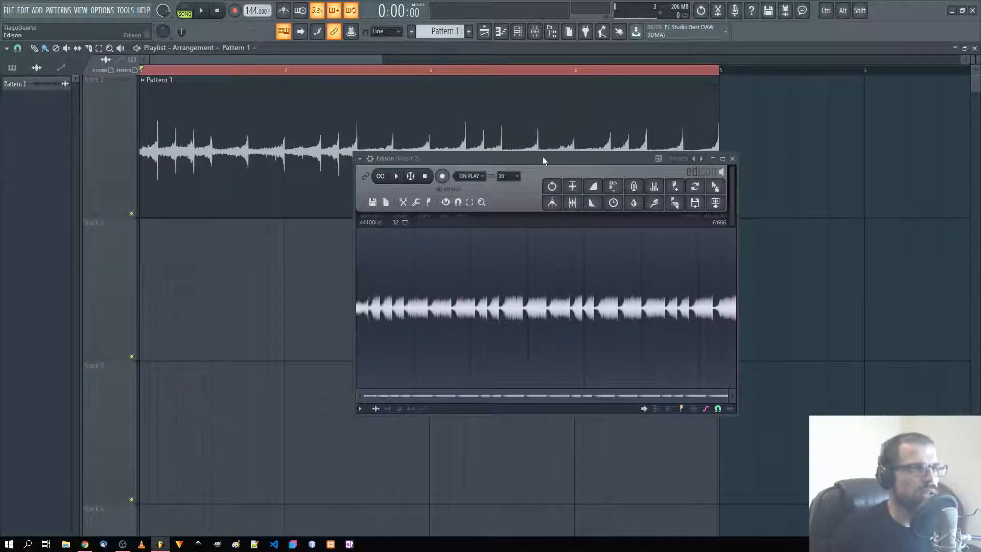
{"action": "left_click_drag", "start_coordinate": [543, 156], "coordinate": [721, 190]}
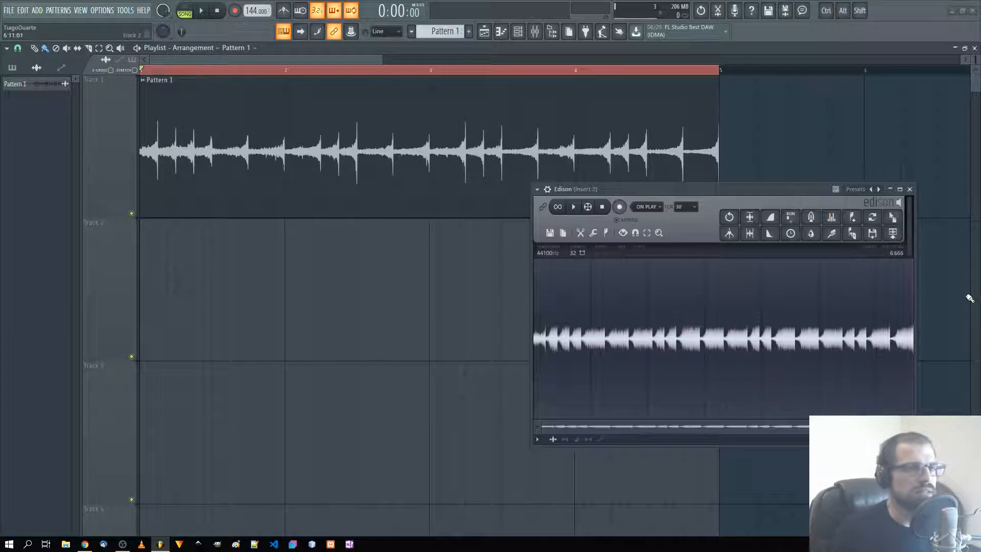
{"action": "left_click_drag", "start_coordinate": [893, 219], "coordinate": [215, 475]}
{"action": "left_click_drag", "start_coordinate": [181, 316], "coordinate": [147, 311]}
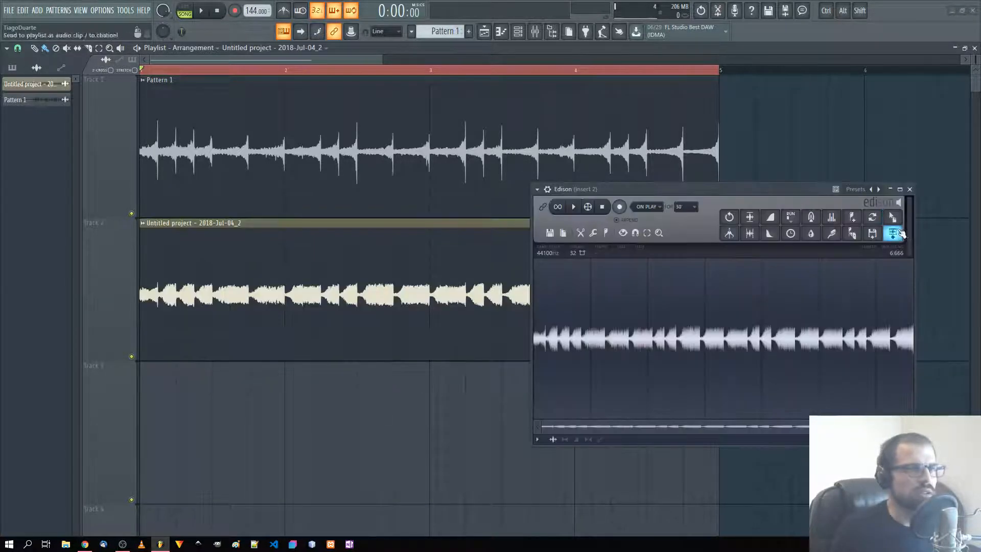
{"action": "left_click", "coordinate": [909, 189]}
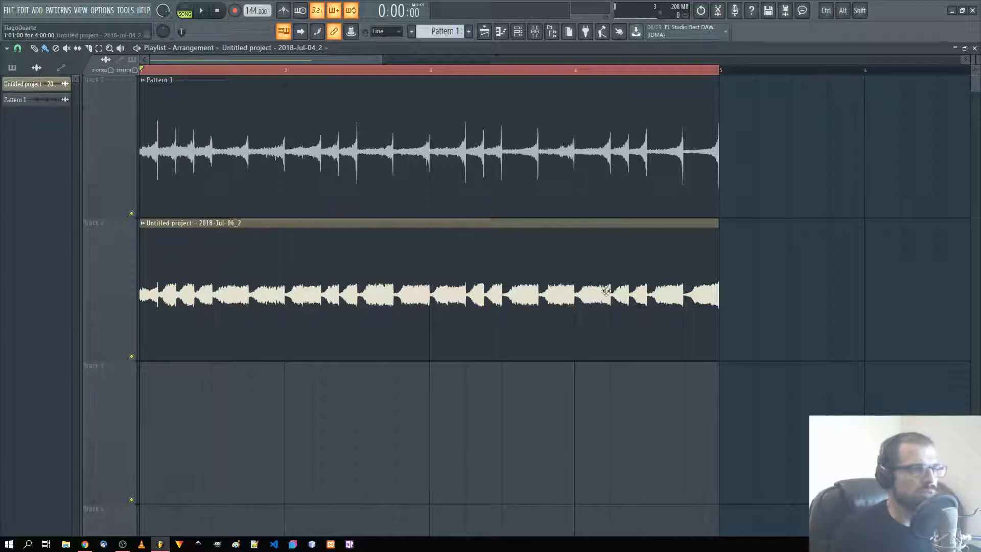
Replace the old Pattern 1 audio clip on Track 1 with the new recorded clip and play the song
{"action": "right_click", "coordinate": [515, 145]}
{"action": "left_click_drag", "start_coordinate": [352, 335], "coordinate": [298, 83]}
{"action": "key", "text": "space"}
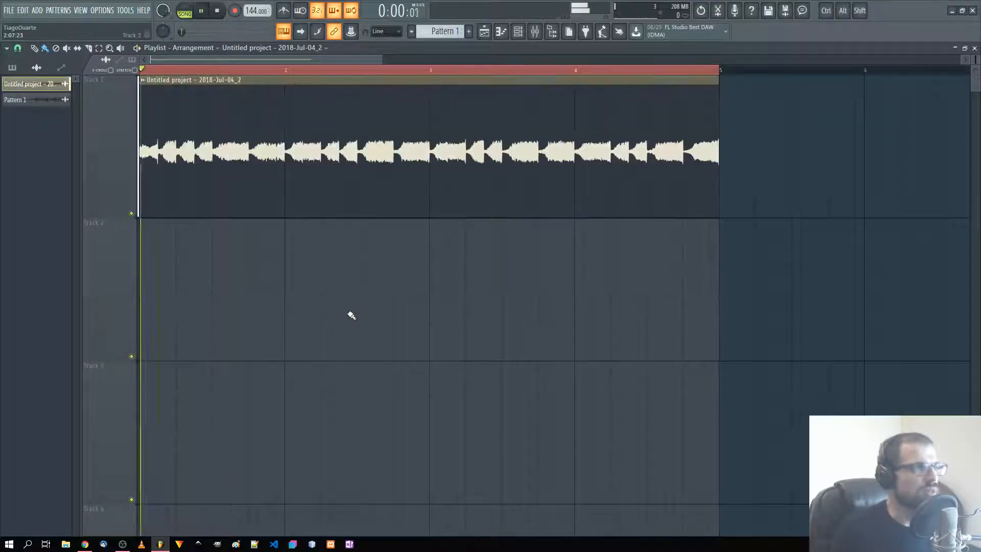
Route the recorded clip's channel to mixer insert 2, switch off Transient Processor and Edison there, and restart playback
{"action": "left_click", "coordinate": [974, 48]}
{"action": "key", "text": "space"}
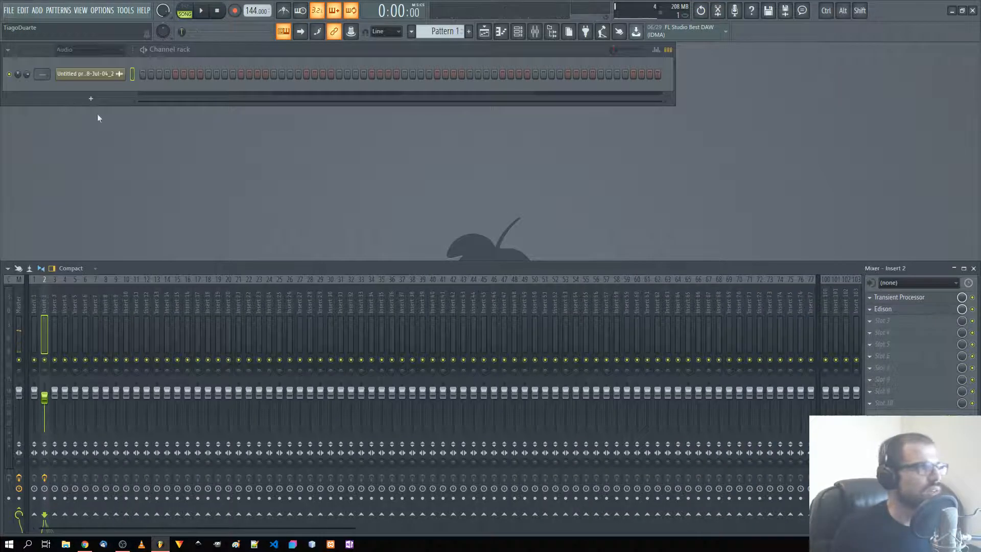
{"action": "scroll", "coordinate": [37, 74], "scroll_direction": "up", "scroll_amount": 2}
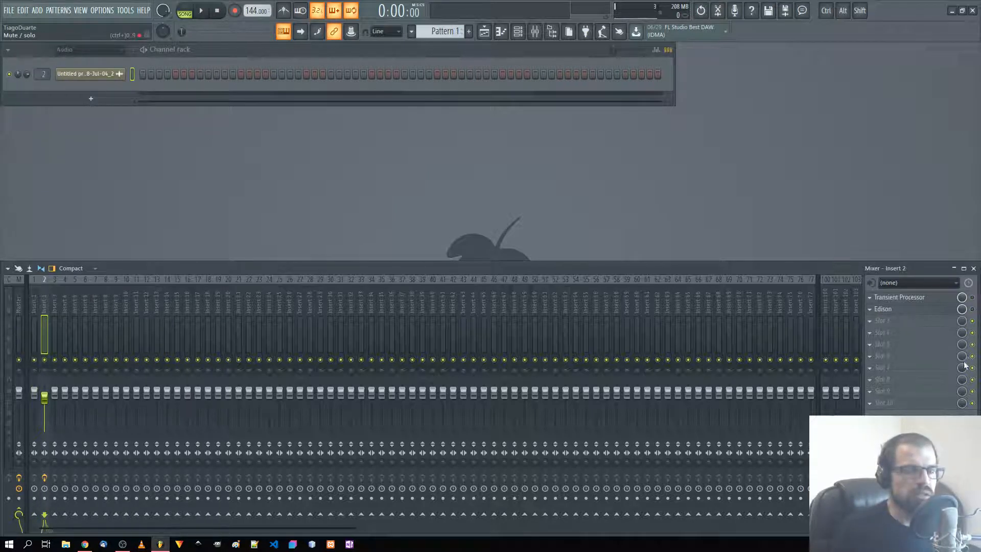
{"action": "key", "text": "space"}
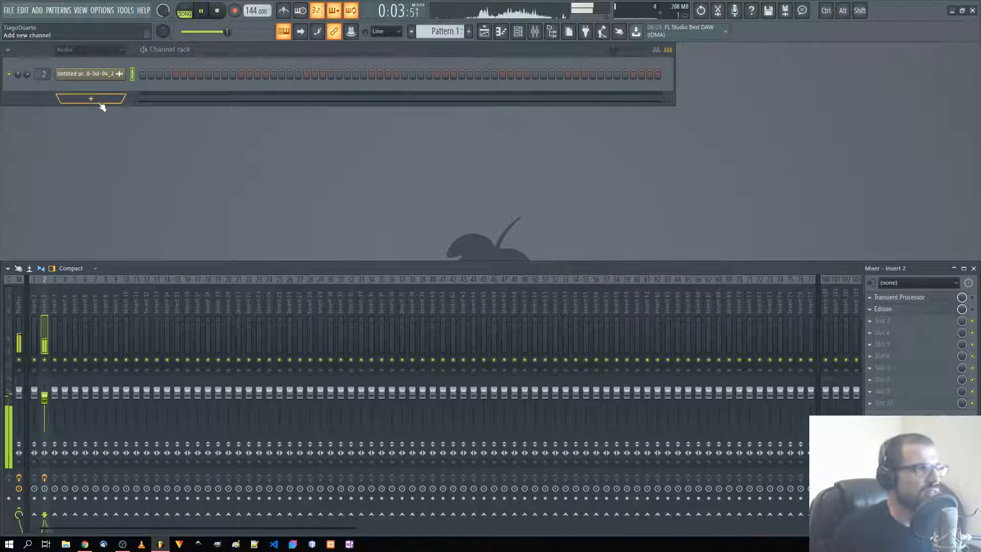
Browse the DailyBeats.pt drum kits to the Snares folder of the Head Bangin Trap Drums kit
{"action": "left_click", "coordinate": [552, 32]}
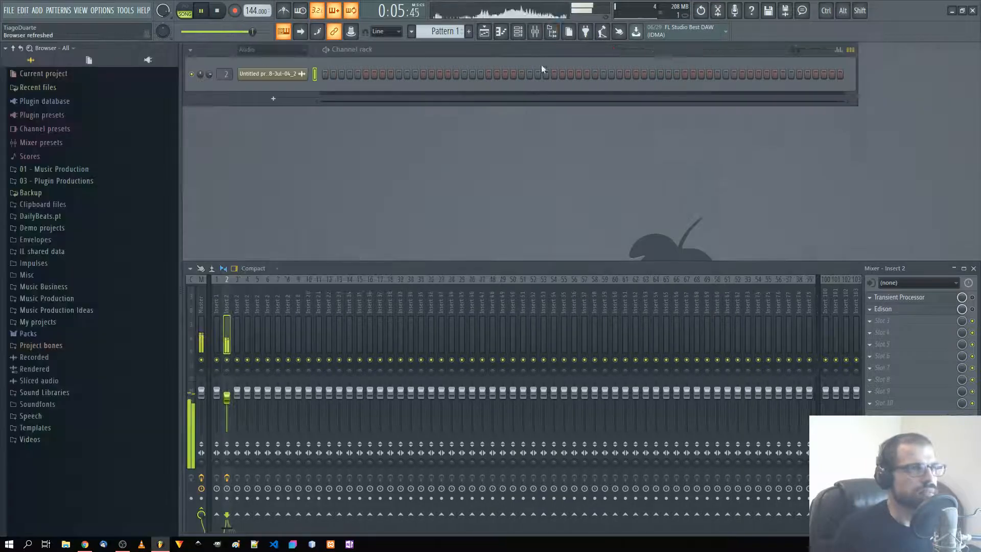
{"action": "left_click", "coordinate": [46, 219]}
{"action": "scroll", "coordinate": [48, 256], "scroll_direction": "down", "scroll_amount": 10}
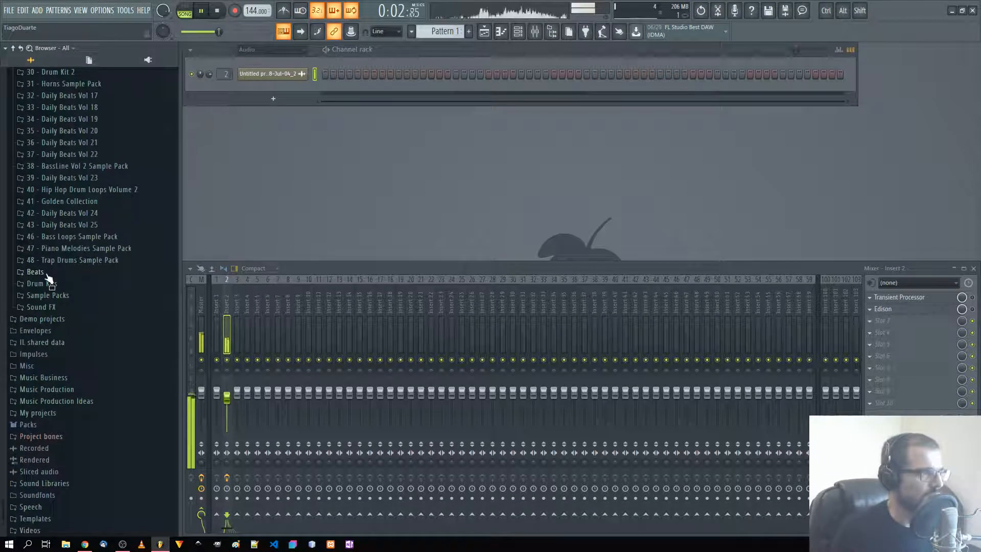
{"action": "left_click", "coordinate": [45, 283]}
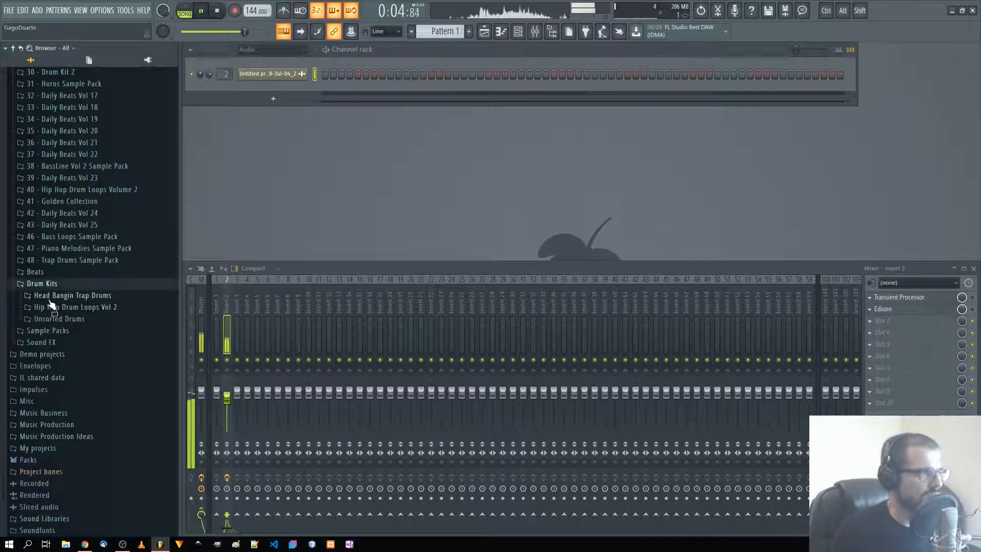
{"action": "left_click", "coordinate": [52, 296]}
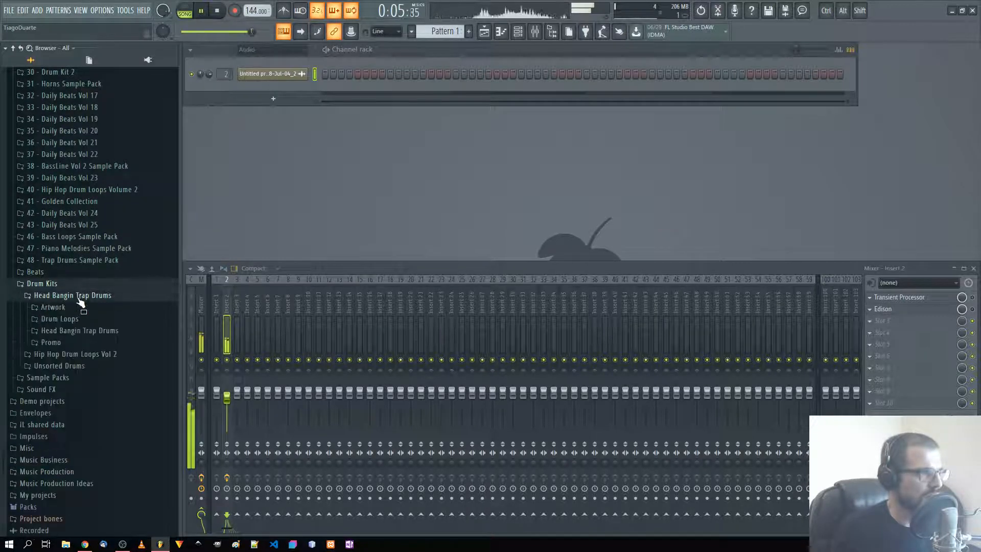
{"action": "left_click", "coordinate": [67, 331]}
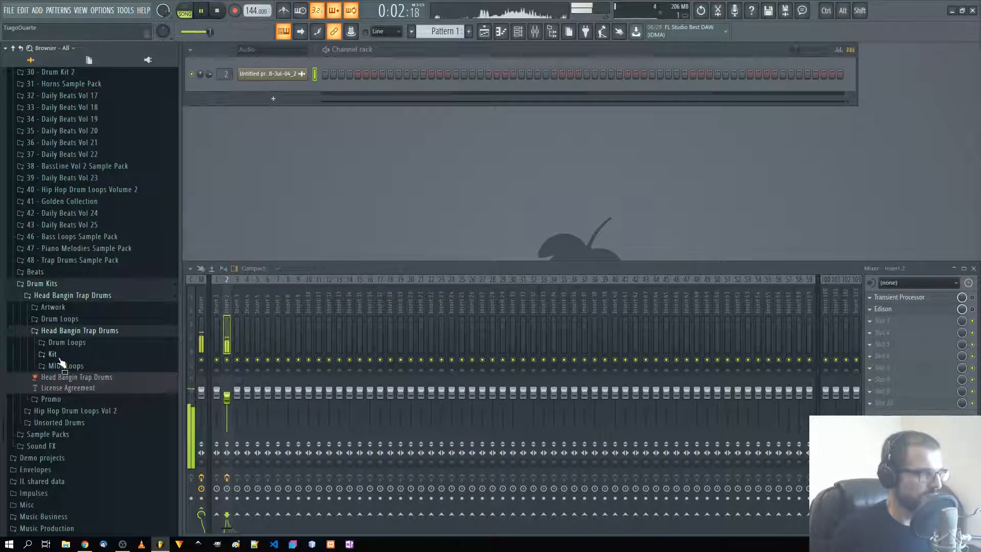
{"action": "left_click", "coordinate": [56, 354]}
{"action": "scroll", "coordinate": [82, 367], "scroll_direction": "down", "scroll_amount": 2}
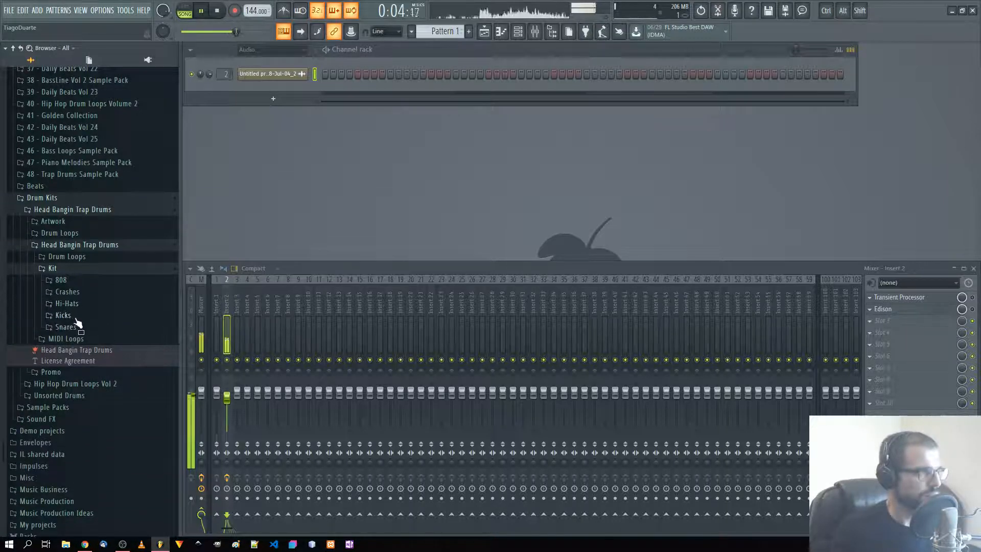
{"action": "left_click", "coordinate": [76, 323]}
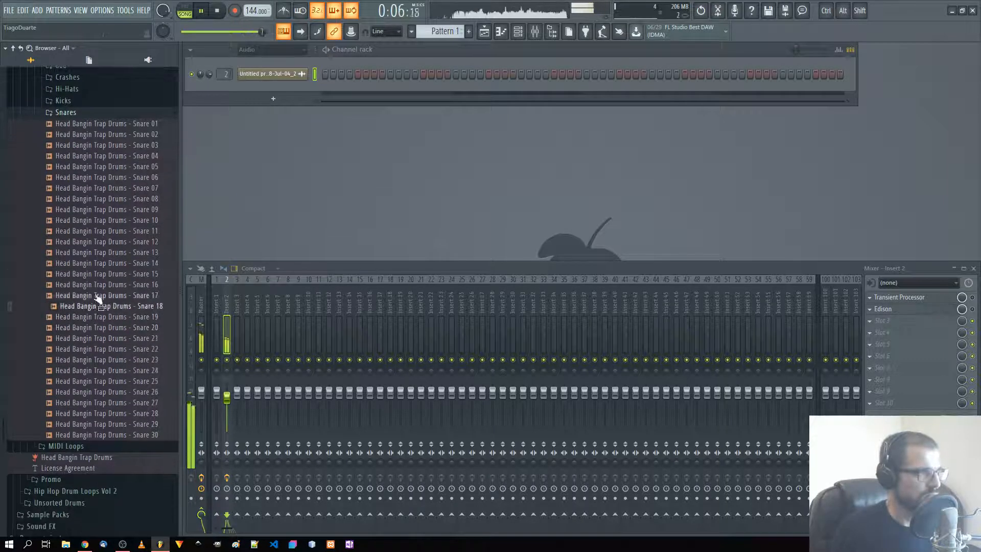
Audition snare samples and add Head Bangin Trap Drums - Snare 18 as a new channel in the channel rack
{"action": "left_click", "coordinate": [97, 286]}
{"action": "left_click", "coordinate": [97, 310]}
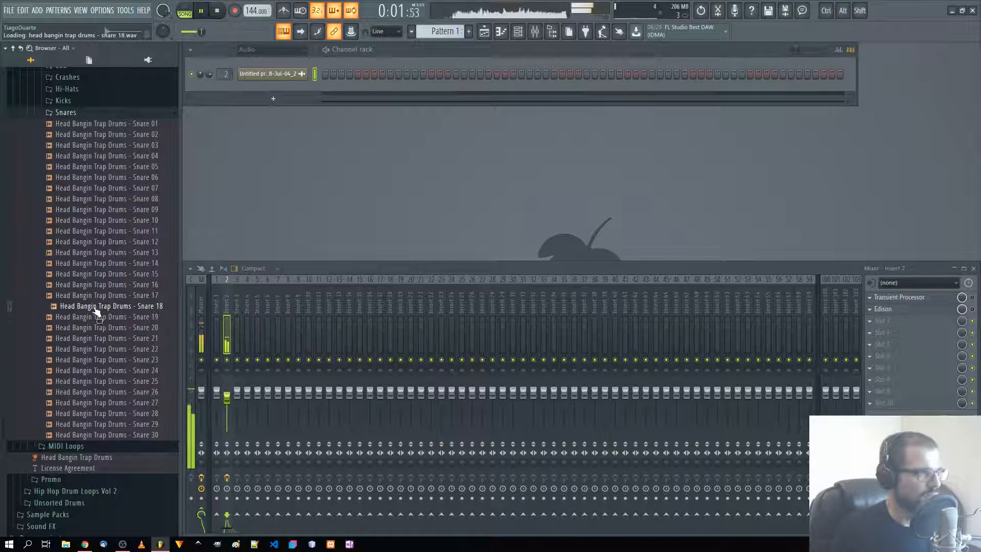
{"action": "left_click_drag", "start_coordinate": [97, 311], "coordinate": [286, 85]}
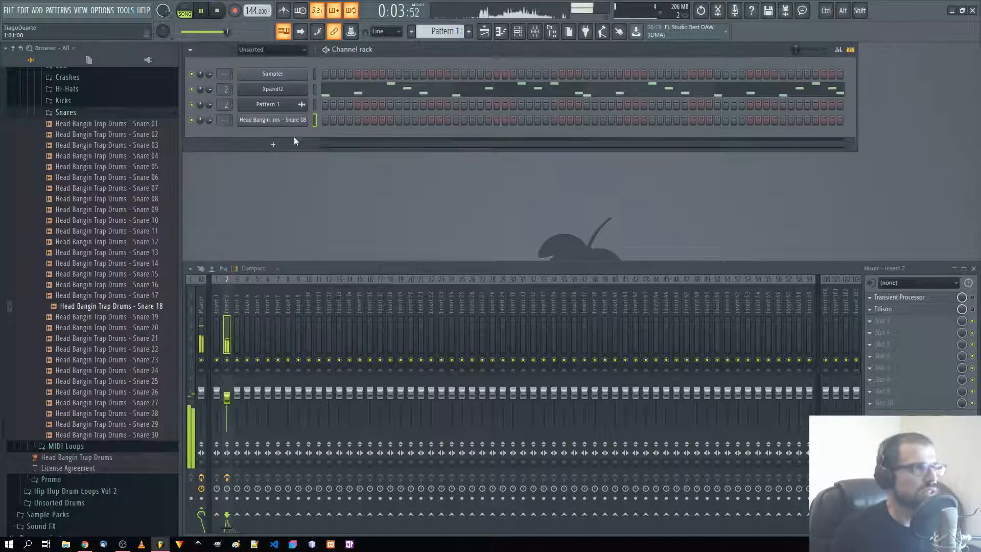
Place a snare hit on step 5 of Pattern 1 and switch to a new empty Pattern 2
{"action": "left_click", "coordinate": [357, 120]}
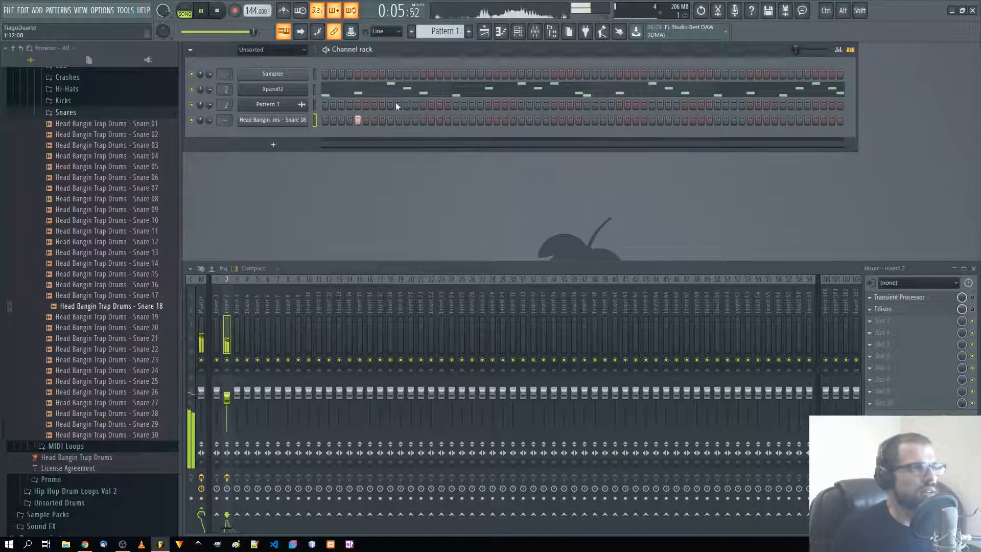
{"action": "key", "text": "F4"}
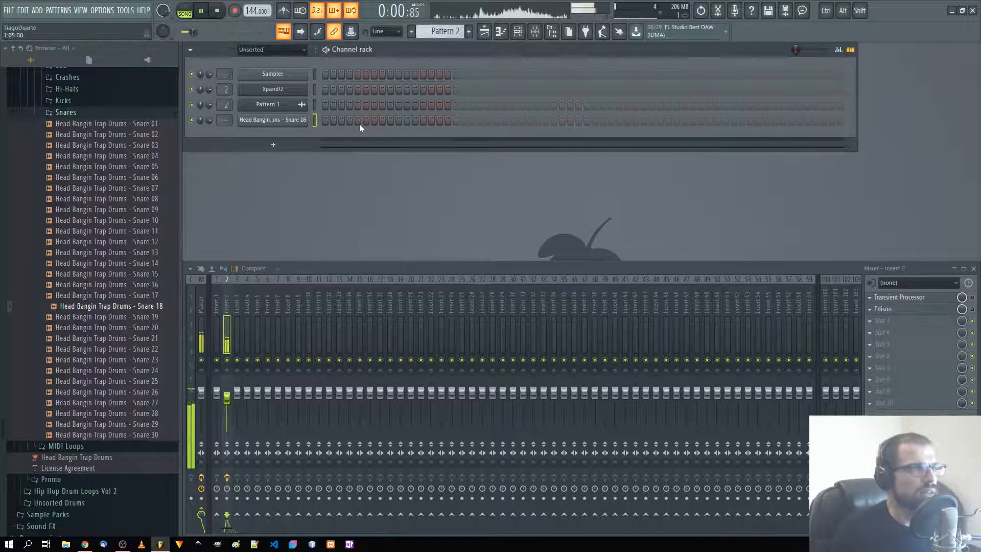
{"action": "left_click", "coordinate": [358, 120]}
{"action": "left_click", "coordinate": [423, 120]}
{"action": "left_click", "coordinate": [488, 121]}
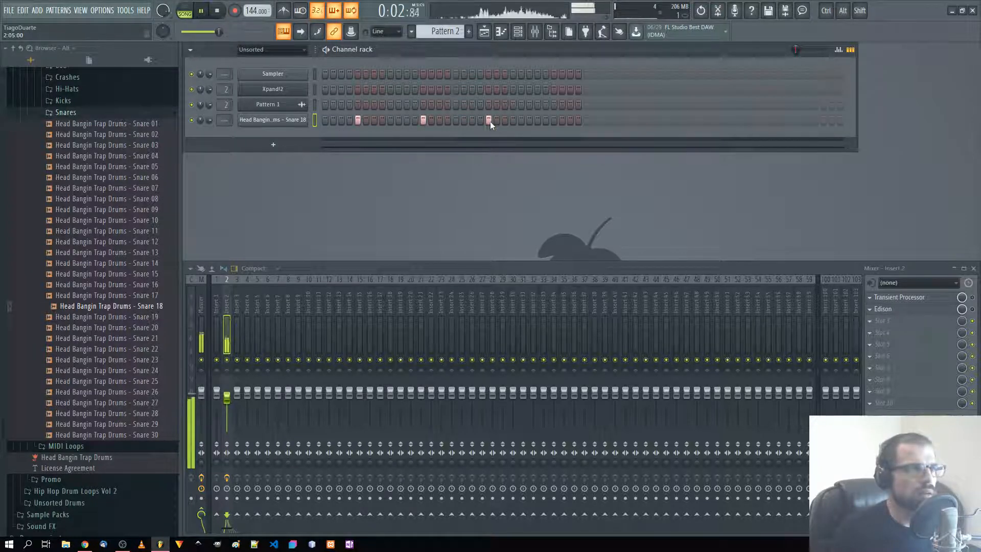
{"action": "right_click", "coordinate": [488, 121]}
{"action": "right_click", "coordinate": [423, 121]}
{"action": "right_click", "coordinate": [358, 120]}
Place Snare 18 hits on steps 9, 25, 41 and 57 of Pattern 2
{"action": "left_click", "coordinate": [390, 120]}
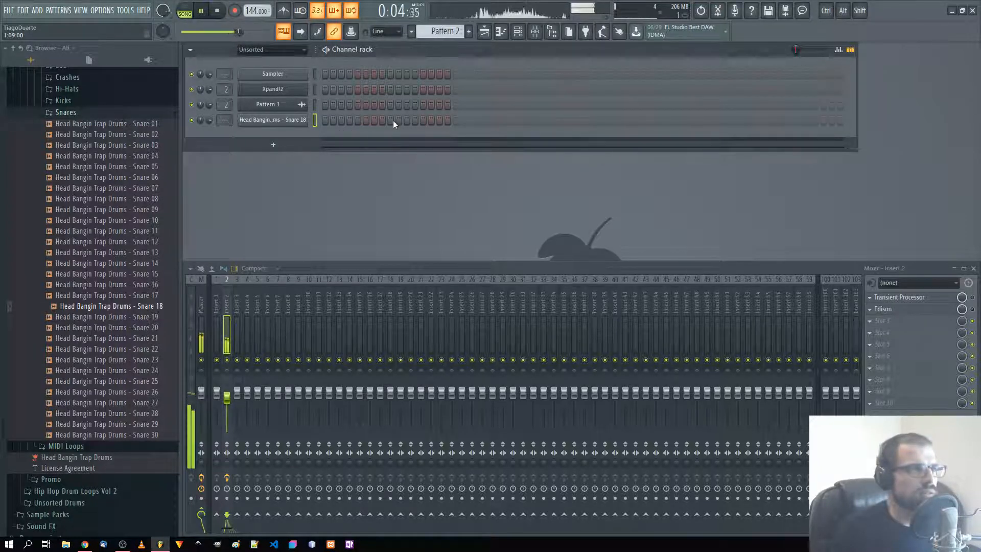
{"action": "left_click", "coordinate": [521, 120]}
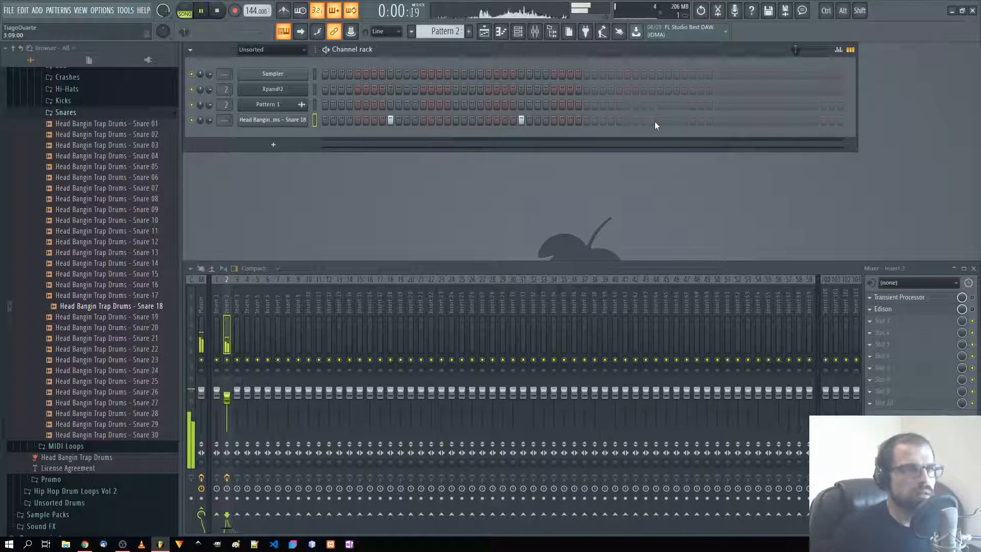
{"action": "left_click", "coordinate": [652, 121]}
{"action": "left_click", "coordinate": [783, 120]}
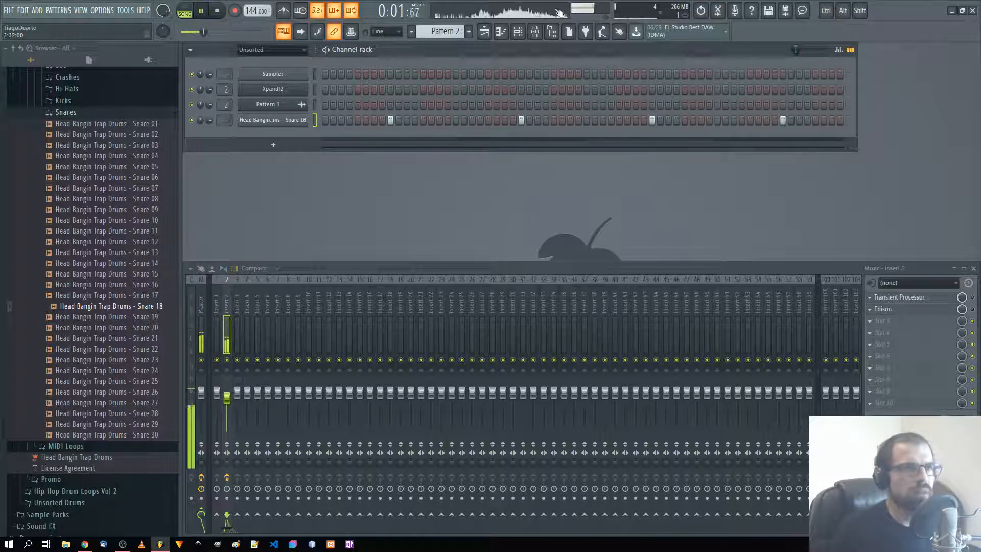
Place Pattern 2 at the start of Track 2 in the playlist and set the playlist snap to Bar
{"action": "left_click", "coordinate": [484, 33]}
{"action": "left_click", "coordinate": [341, 263]}
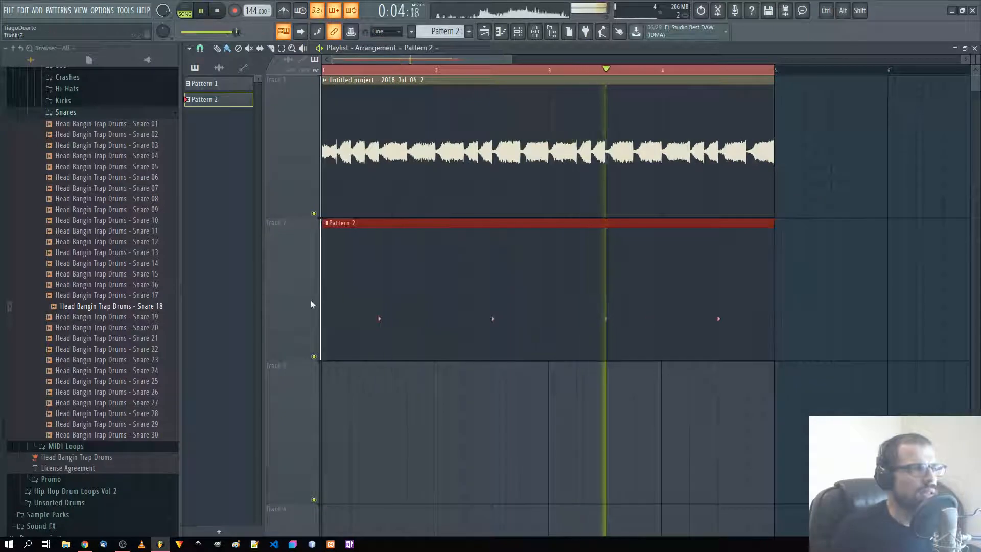
{"action": "left_click", "coordinate": [200, 48]}
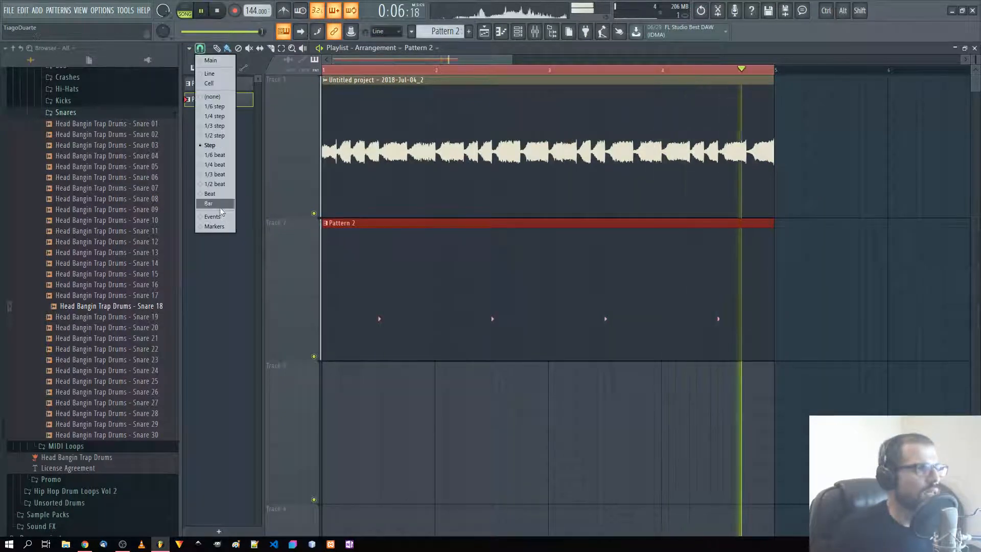
{"action": "left_click", "coordinate": [219, 205]}
{"action": "left_click", "coordinate": [975, 49]}
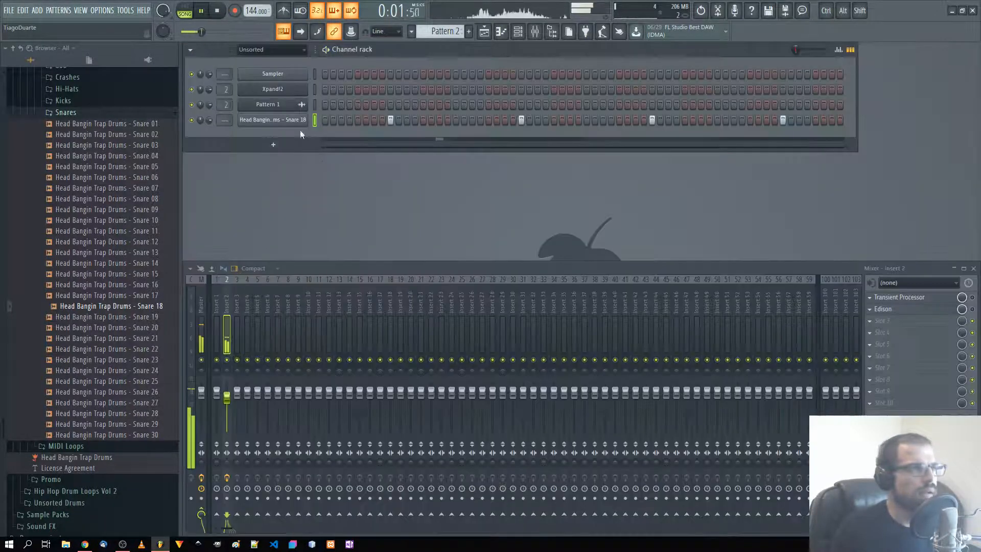
Lower the time-stretching pitch of the Snare 18 sample in Auto mode and close its channel settings
{"action": "left_click", "coordinate": [299, 122]}
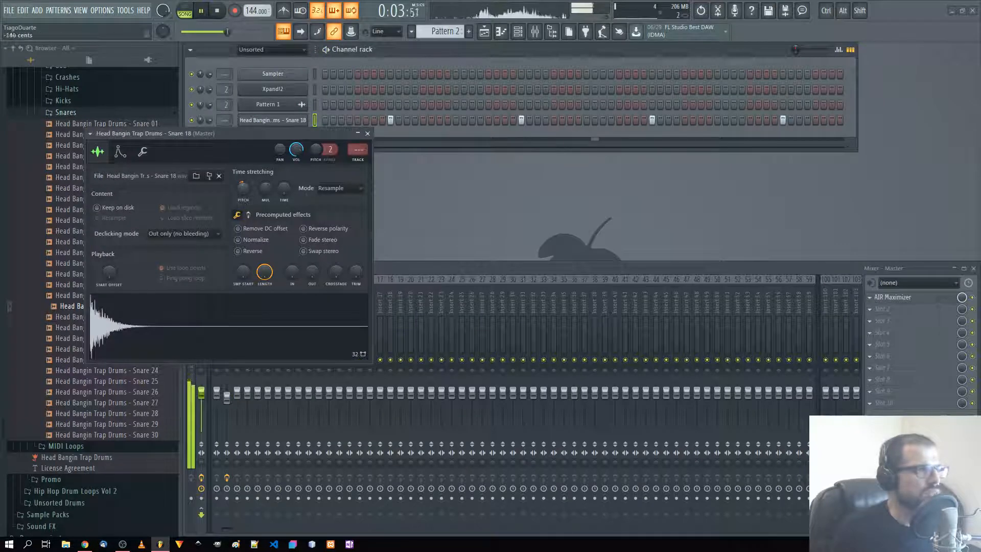
{"action": "left_click_drag", "start_coordinate": [241, 187], "coordinate": [241, 208]}
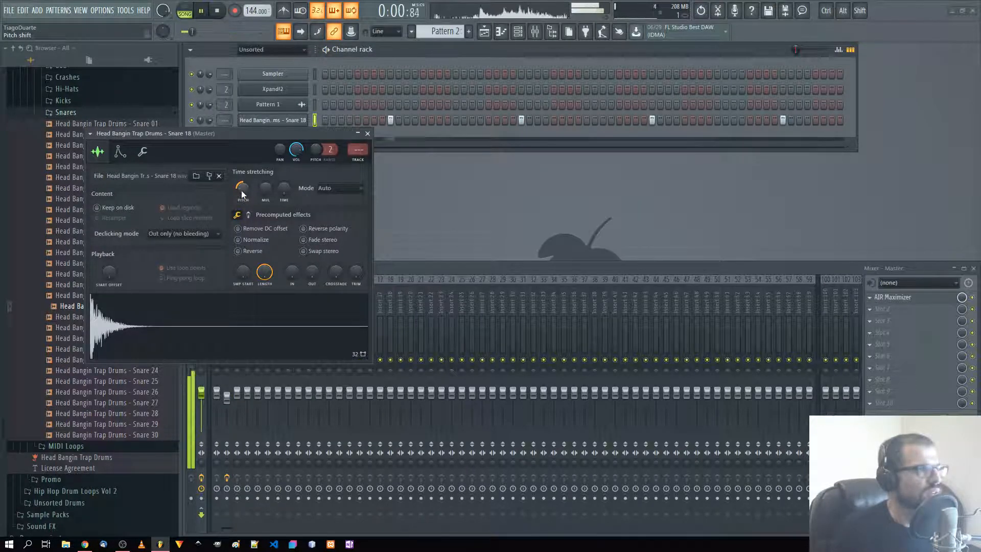
{"action": "left_click", "coordinate": [367, 134]}
Route the Snare 18 channel to mixer insert 3 and lower insert 2's level to about 72% (-6.6 dB)
{"action": "left_click_drag", "start_coordinate": [225, 124], "coordinate": [225, 118]}
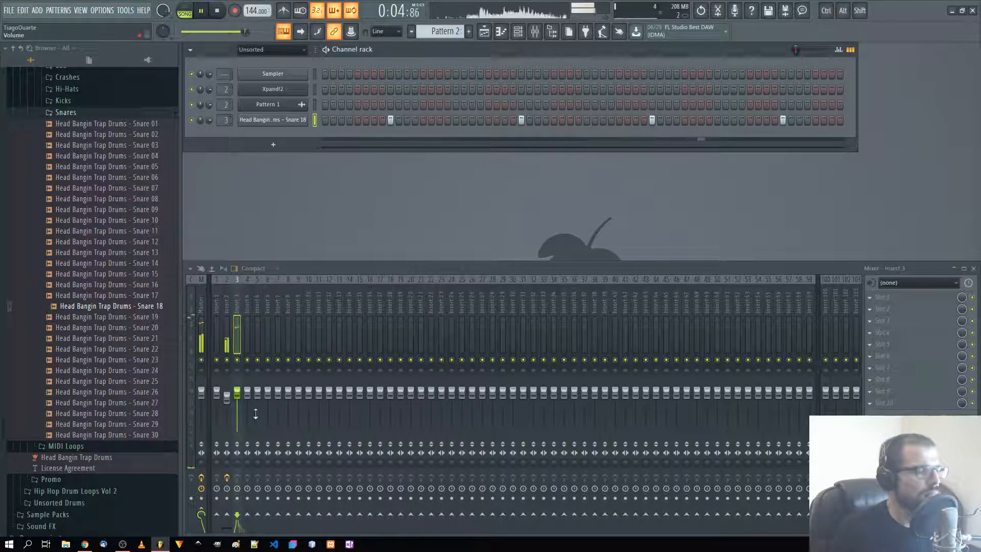
{"action": "left_click_drag", "start_coordinate": [227, 397], "coordinate": [227, 404]}
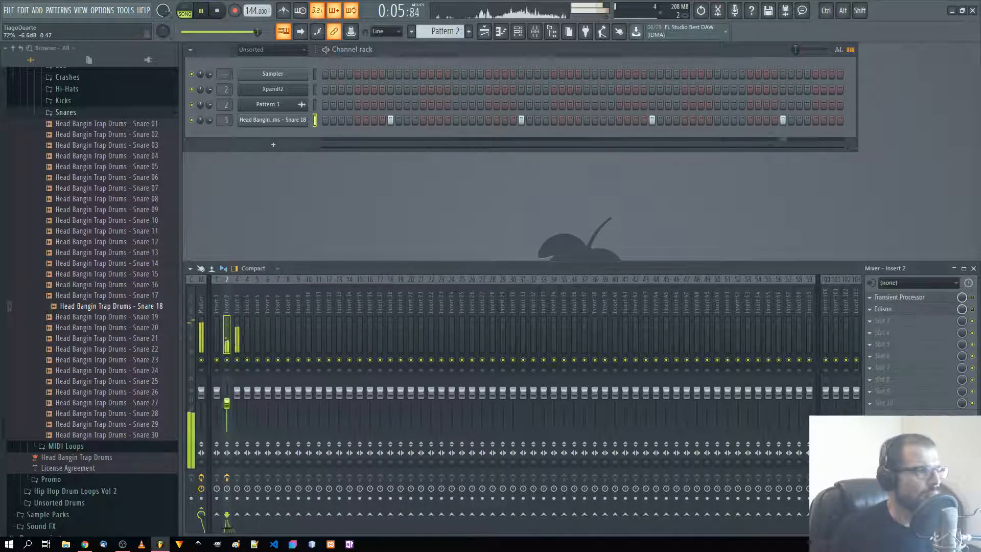
Add the Kick 24 sample from the Head Bangin Trap Drums Kicks folder as a new channel below Snare 18
{"action": "left_click", "coordinate": [77, 113]}
{"action": "left_click", "coordinate": [78, 215]}
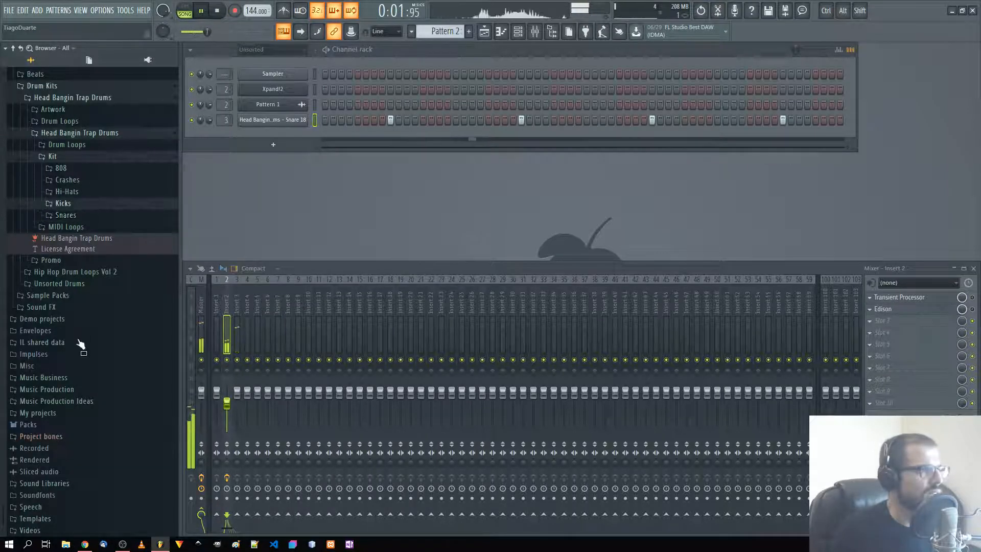
{"action": "scroll", "coordinate": [80, 340], "scroll_direction": "down", "scroll_amount": 5}
{"action": "scroll", "coordinate": [87, 317], "scroll_direction": "up", "scroll_amount": 8}
{"action": "left_click", "coordinate": [63, 311]}
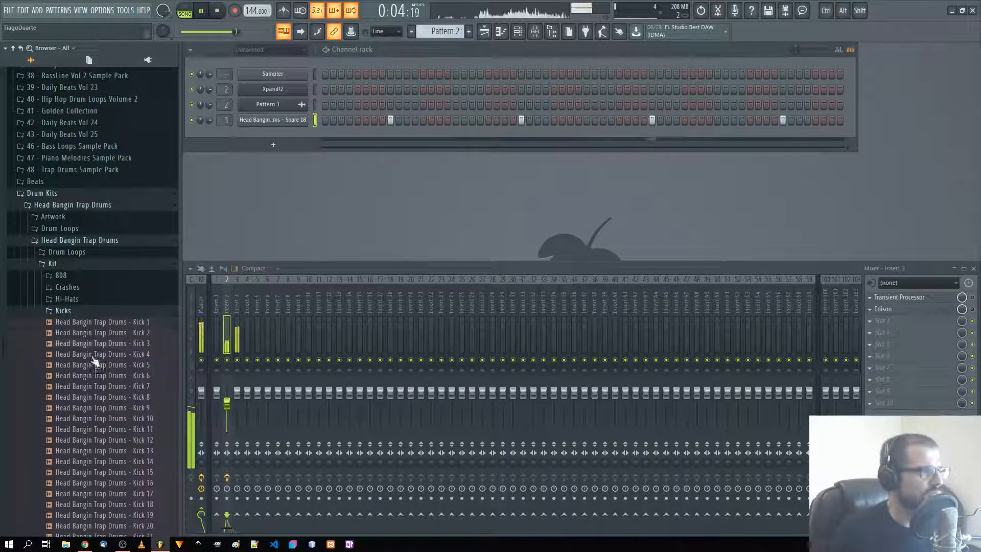
{"action": "scroll", "coordinate": [87, 327], "scroll_direction": "down", "scroll_amount": 4}
{"action": "left_click_drag", "start_coordinate": [91, 333], "coordinate": [126, 434]}
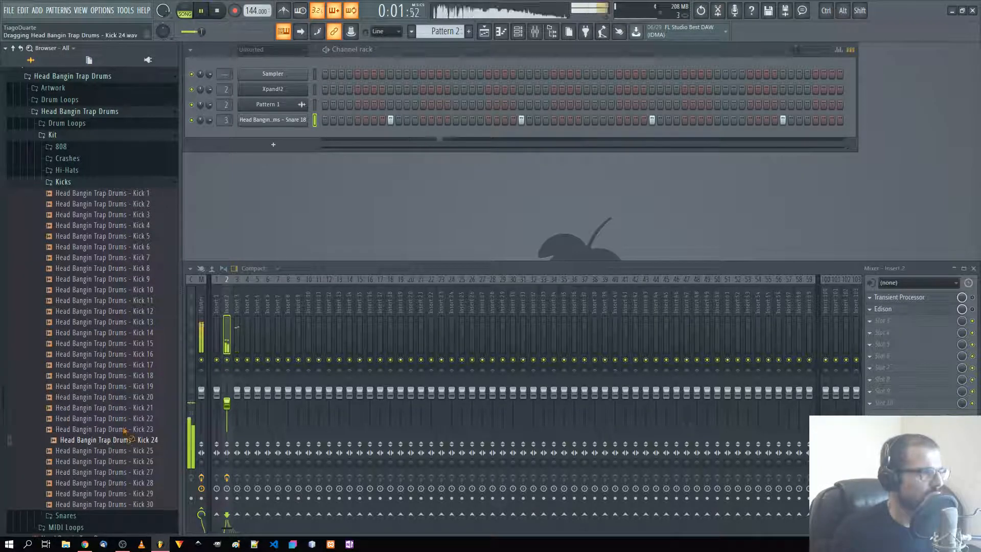
{"action": "left_click_drag", "start_coordinate": [286, 130], "coordinate": [287, 134]}
Place a Kick 24 hit on step 1 and extra Snare 18 hits on steps 47 and 51
{"action": "left_click", "coordinate": [326, 135]}
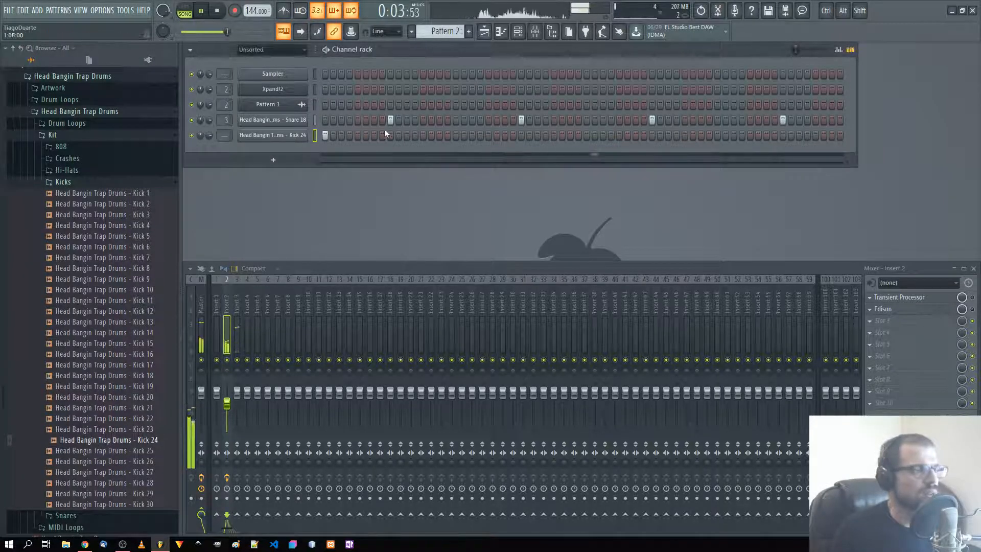
{"action": "left_click", "coordinate": [701, 119]}
{"action": "left_click", "coordinate": [734, 119]}
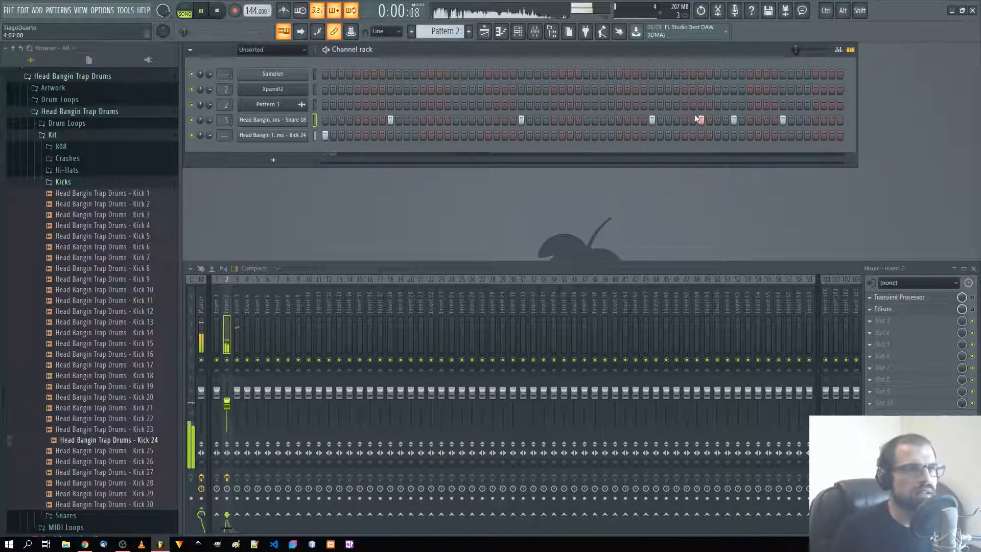
Place Kick 24 hits on steps 5, 17, 19, 20 and 21 of Pattern 2
{"action": "left_click", "coordinate": [358, 134]}
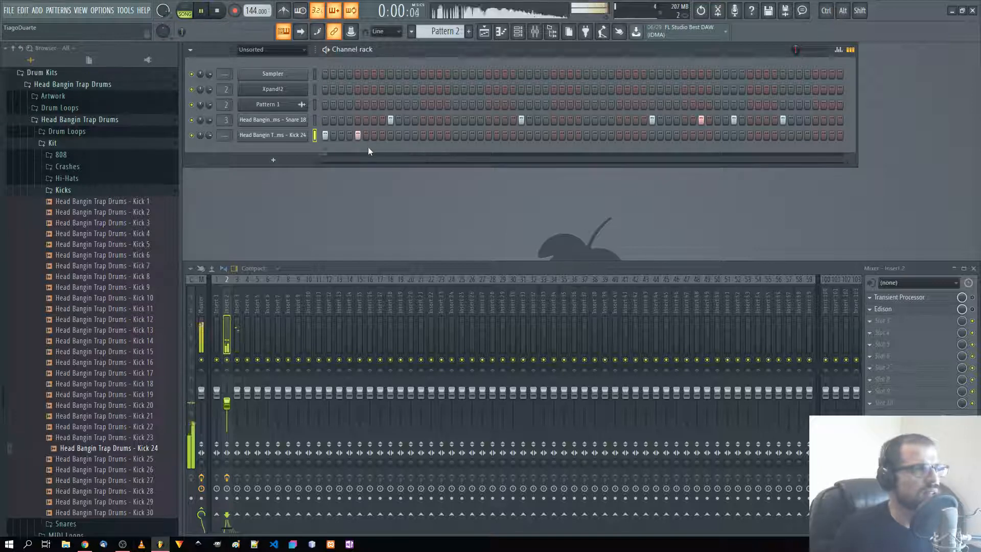
{"action": "left_click_drag", "start_coordinate": [497, 136], "coordinate": [456, 137]}
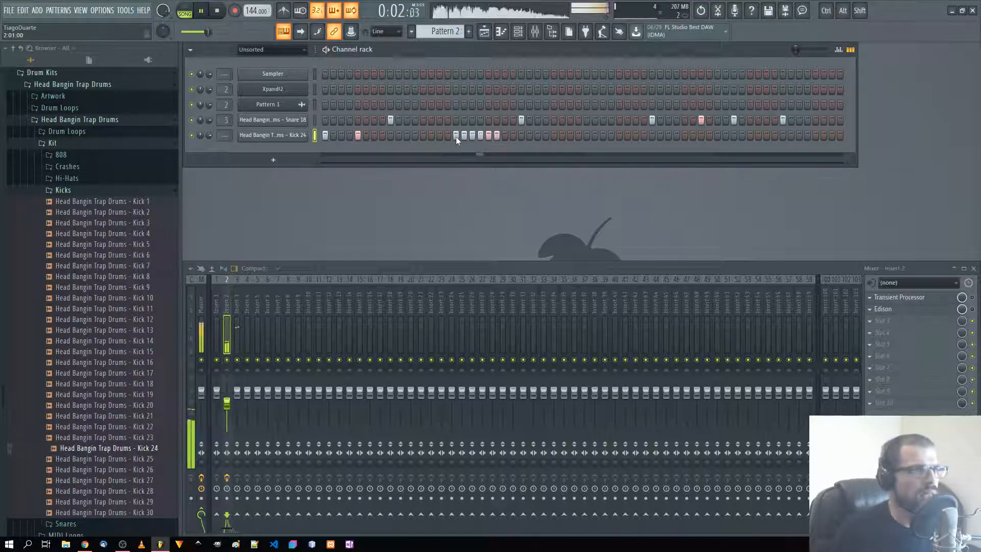
{"action": "right_click", "coordinate": [456, 137]}
{"action": "right_click", "coordinate": [464, 136]}
{"action": "right_click", "coordinate": [497, 137]}
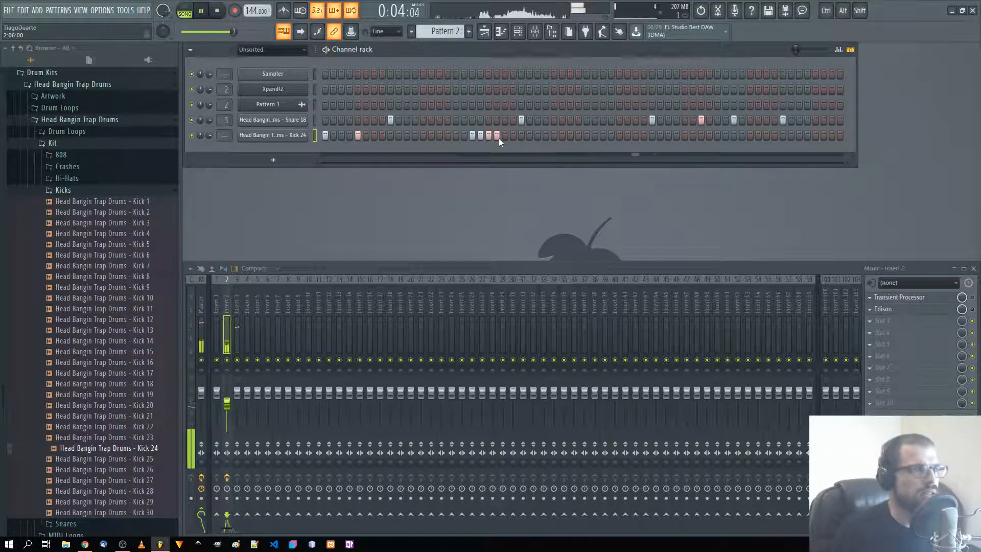
{"action": "left_click", "coordinate": [456, 136]}
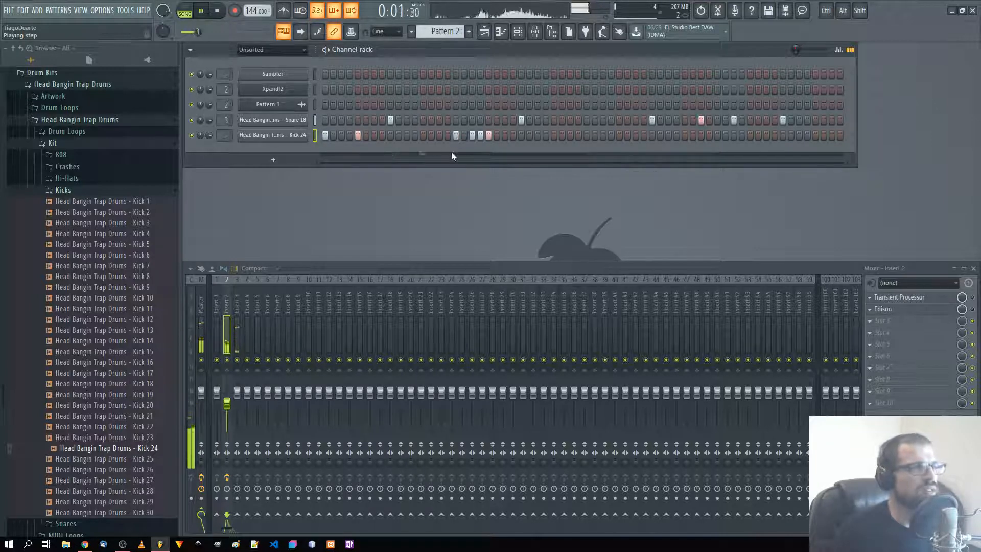
Place Kick 24 hits on steps 33 and 39 and a Snare 18 hit on step 37
{"action": "left_click", "coordinate": [586, 136]}
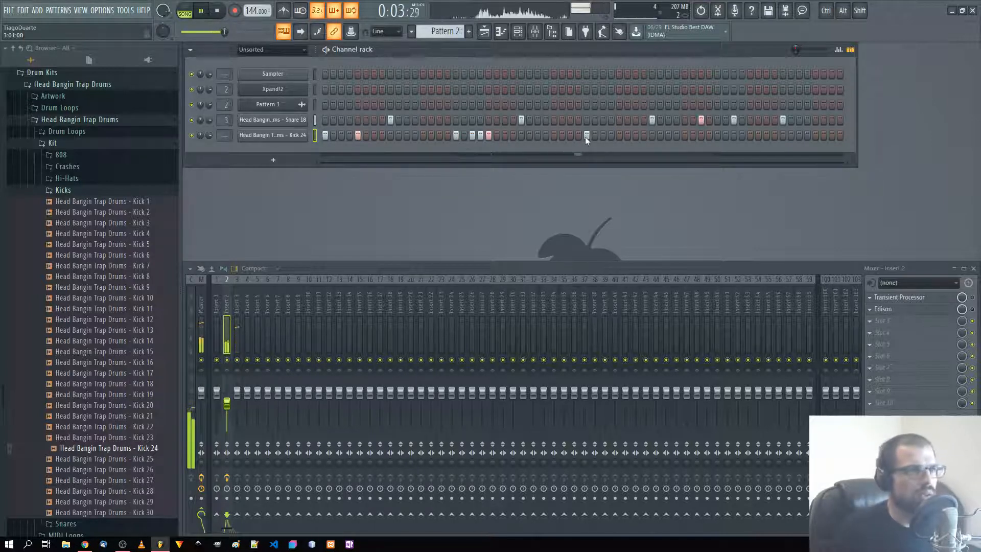
{"action": "left_click", "coordinate": [620, 136]}
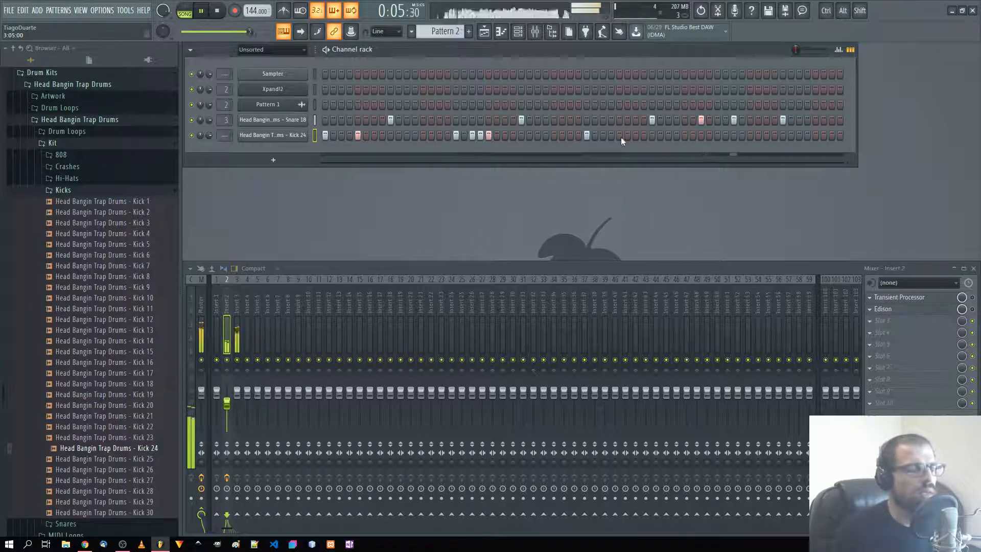
{"action": "right_click", "coordinate": [620, 136]}
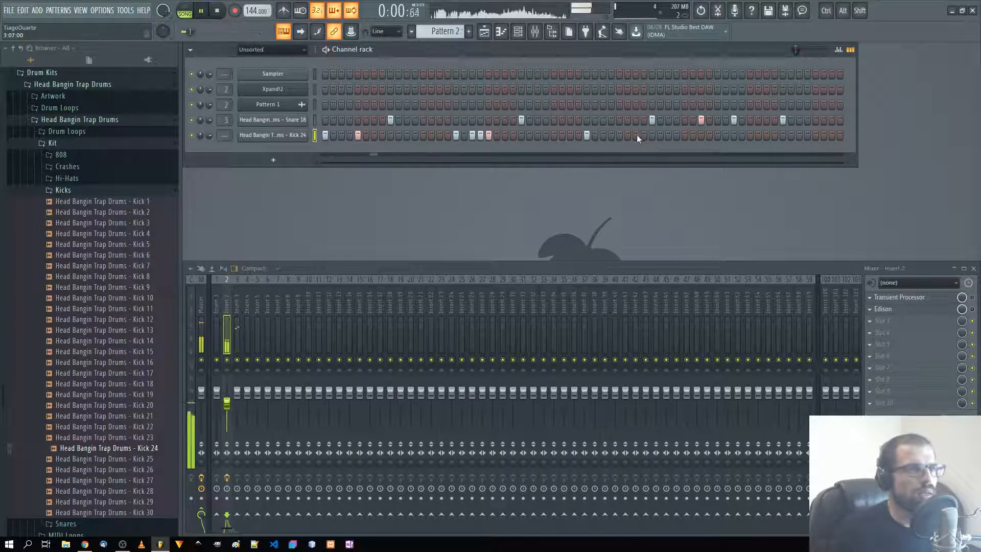
{"action": "left_click", "coordinate": [635, 136]}
{"action": "left_click", "coordinate": [627, 121]}
{"action": "left_click", "coordinate": [620, 121]}
{"action": "right_click", "coordinate": [628, 121]}
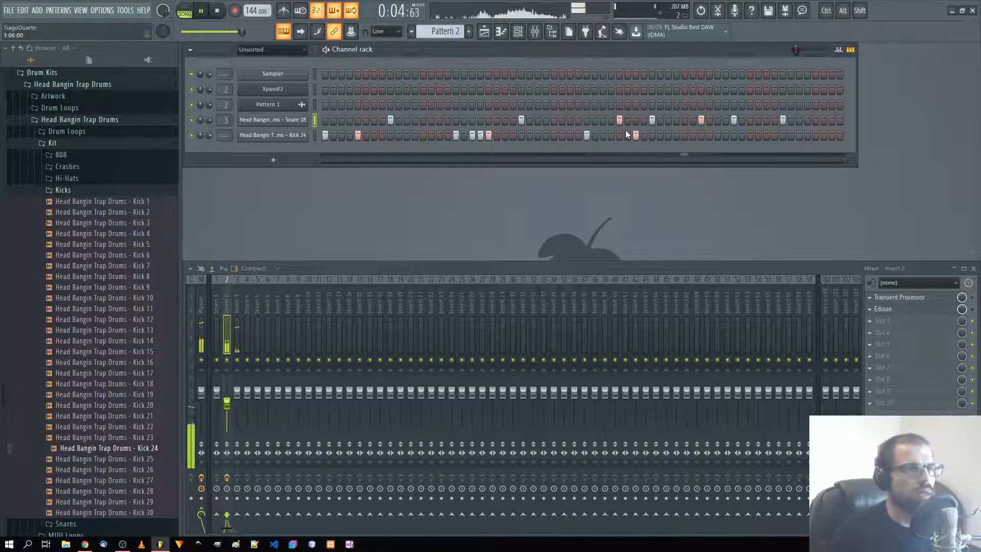
Try kick hits around step 45, keeping Kick 24 hits only on steps 43 and 49
{"action": "left_click", "coordinate": [685, 136]}
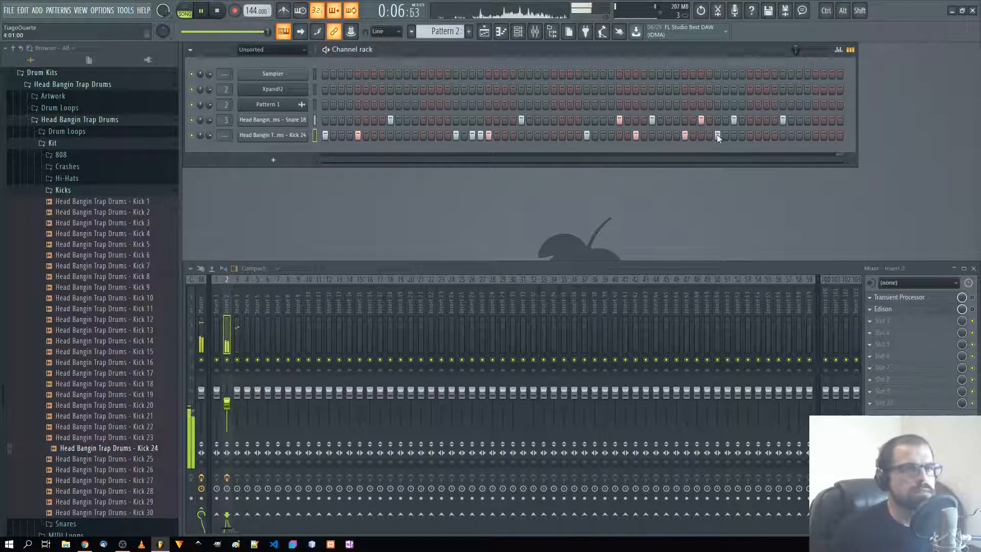
{"action": "left_click", "coordinate": [717, 134]}
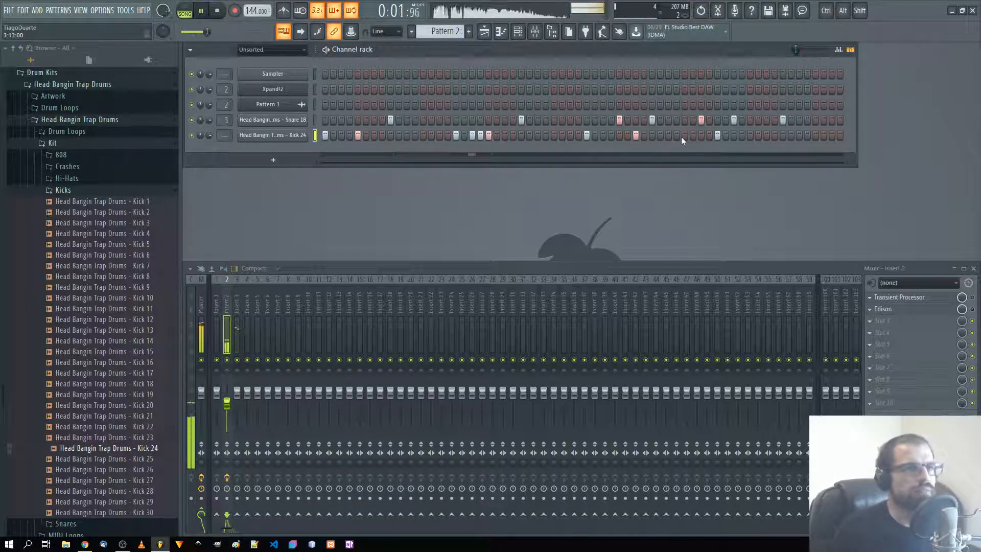
{"action": "left_click", "coordinate": [668, 135]}
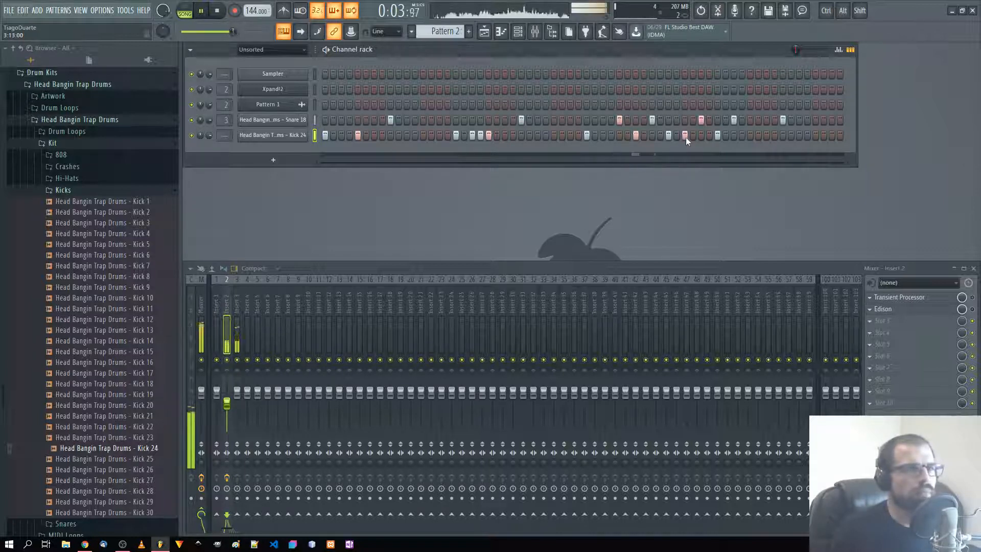
{"action": "left_click", "coordinate": [669, 136]}
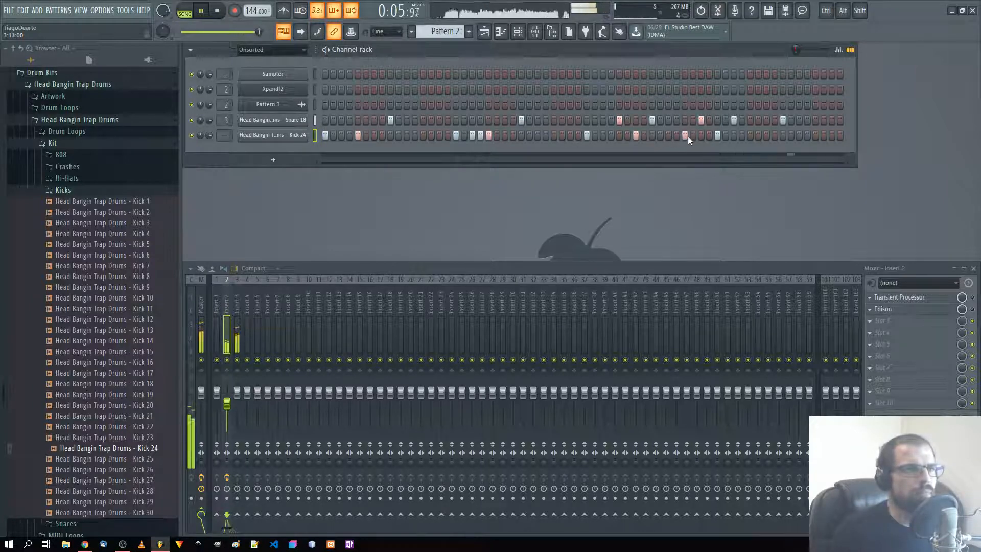
{"action": "left_click", "coordinate": [669, 135]}
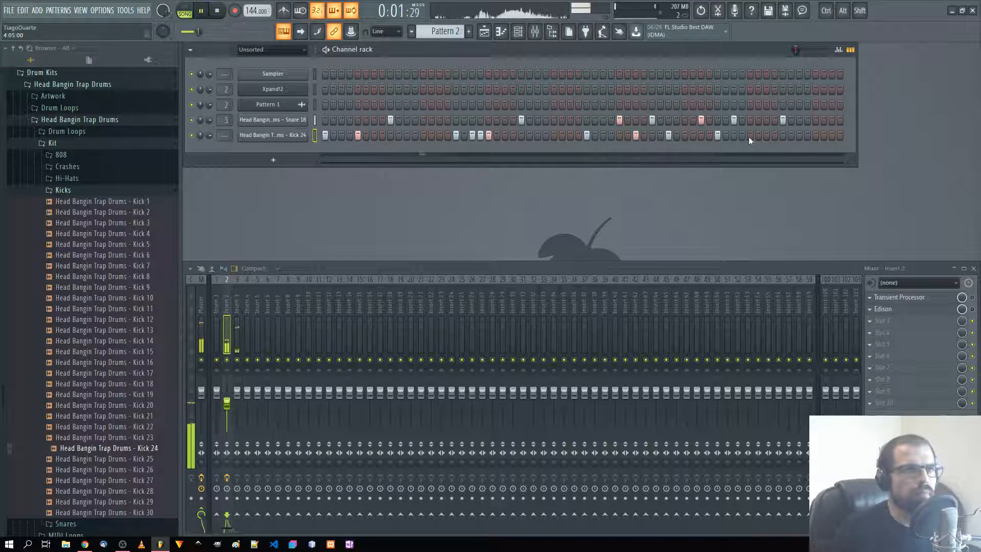
Place Kick 24 hits on steps 54, 55, 56, 59 and 64 of Pattern 2
{"action": "left_click_drag", "start_coordinate": [759, 137], "coordinate": [775, 136]}
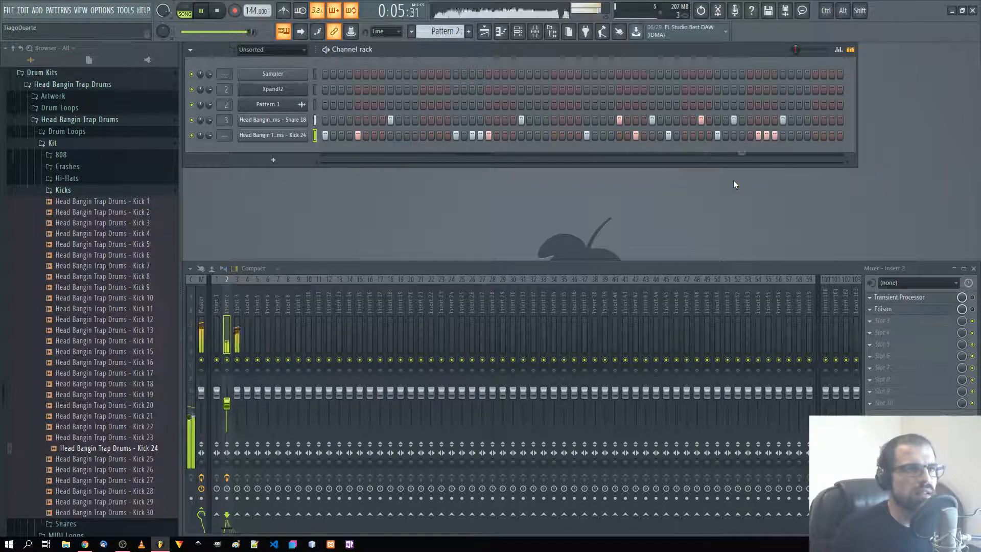
{"action": "left_click", "coordinate": [800, 135]}
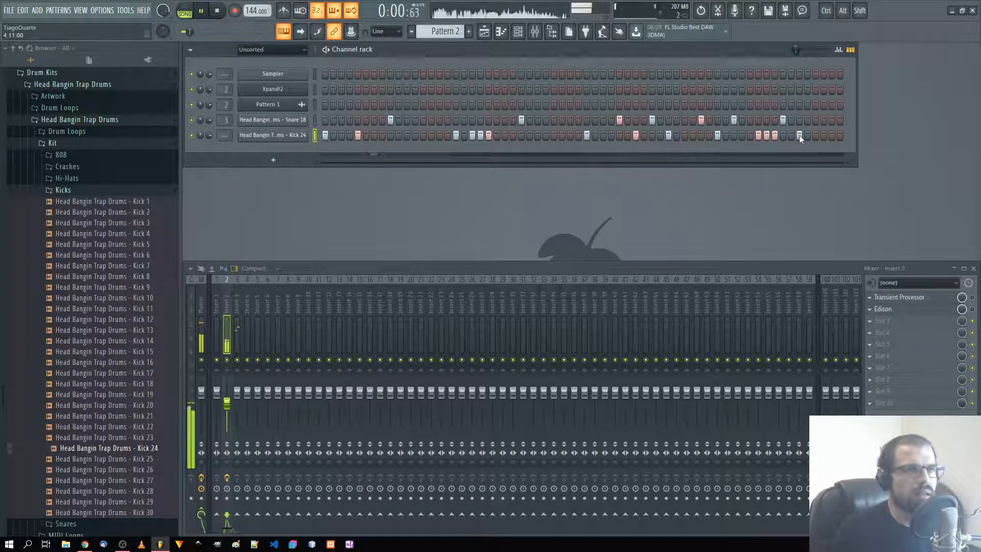
{"action": "left_click", "coordinate": [839, 137]}
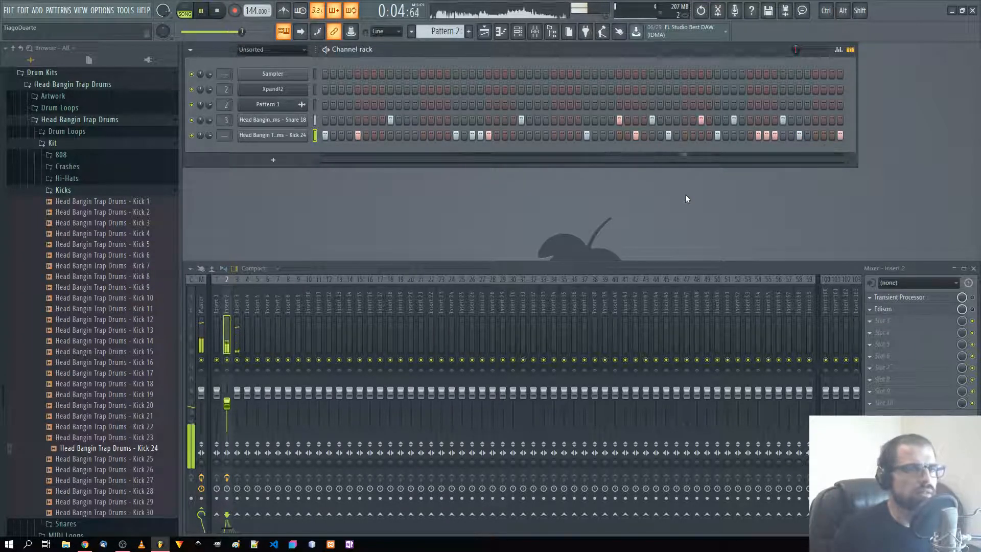
Try the step 39 Kick 24 hit on step 40 and return it to step 39
{"action": "left_click", "coordinate": [645, 136]}
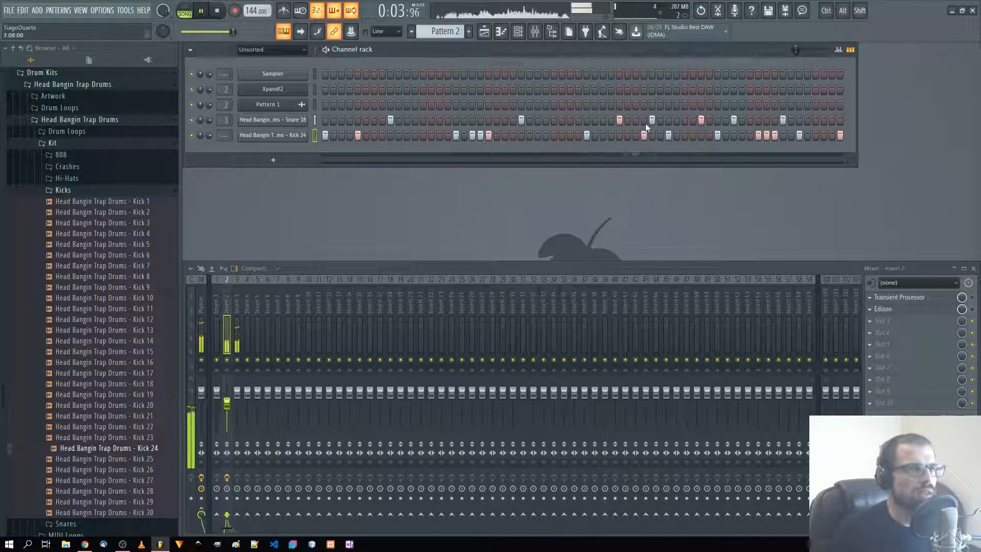
{"action": "right_click", "coordinate": [643, 136]}
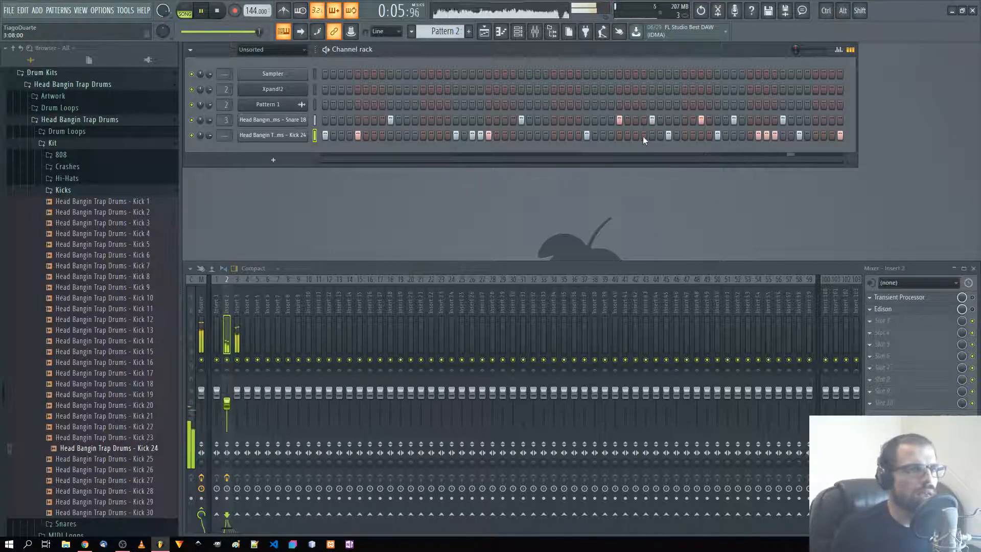
{"action": "left_click", "coordinate": [635, 136]}
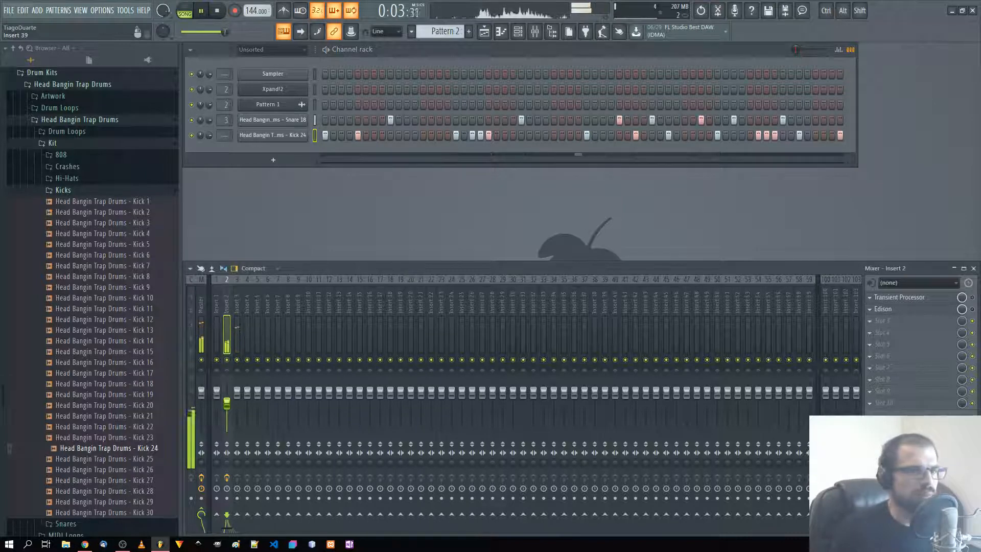
Load FidelityEQ into effect slot 3 of mixer insert 2 and move its window clear of the browser
{"action": "left_click", "coordinate": [894, 321]}
{"action": "mouse_move", "coordinate": [809, 361]}
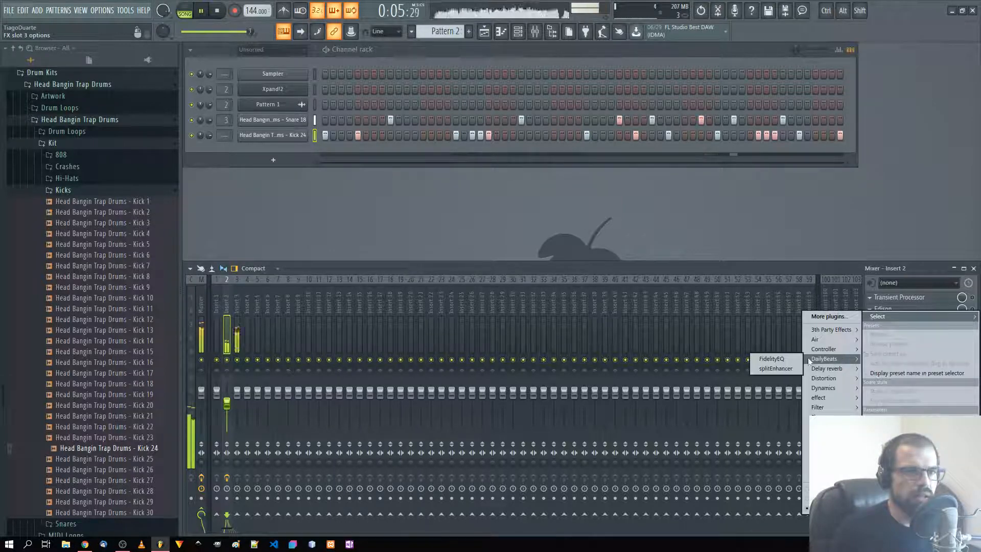
{"action": "left_click", "coordinate": [772, 359]}
{"action": "left_click_drag", "start_coordinate": [249, 50], "coordinate": [674, 150]}
Enable FidelityEQ's low-pass filter at about 3.5 kHz and high-pass filter at about 73 Hz, and close the plugin
{"action": "left_click", "coordinate": [714, 192]}
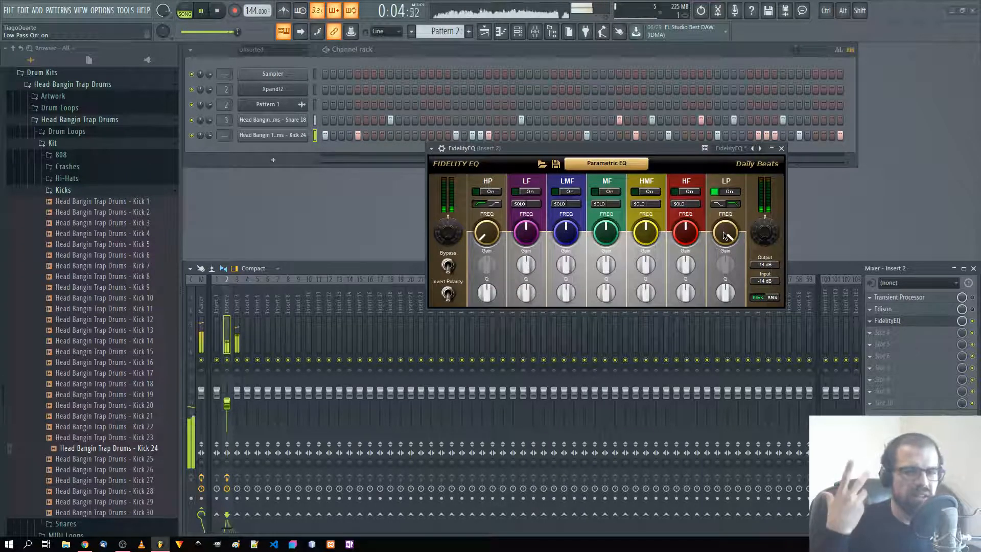
{"action": "left_click_drag", "start_coordinate": [725, 236], "coordinate": [737, 303]}
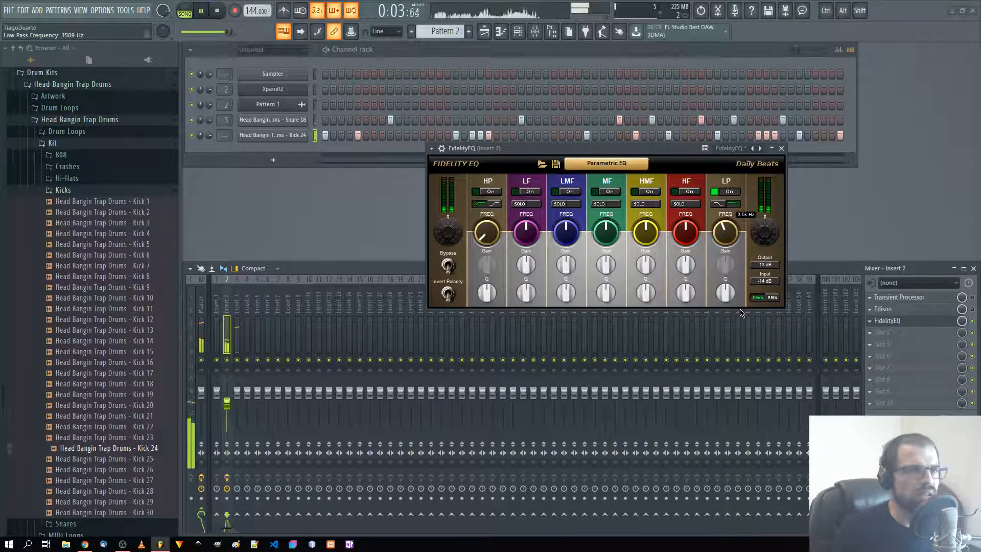
{"action": "left_click", "coordinate": [487, 229]}
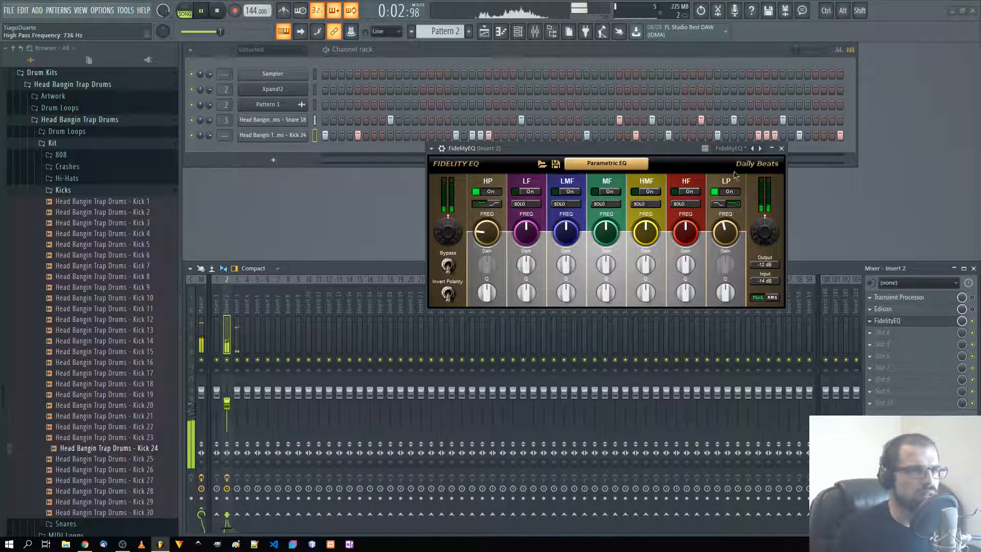
{"action": "left_click", "coordinate": [781, 148]}
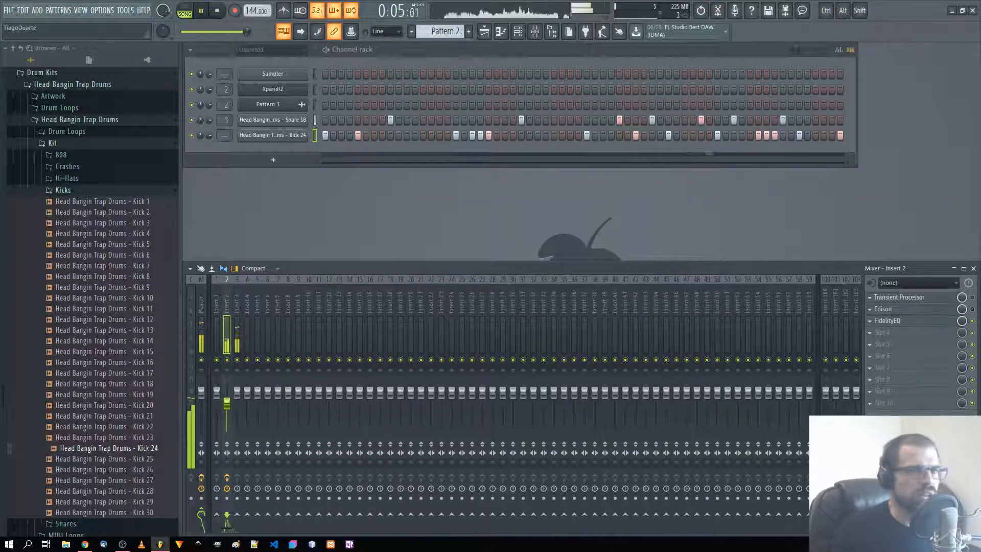
Load splitEnhancer into effect slot 4 of insert 2 and move its window clear of the browser
{"action": "left_click", "coordinate": [879, 332]}
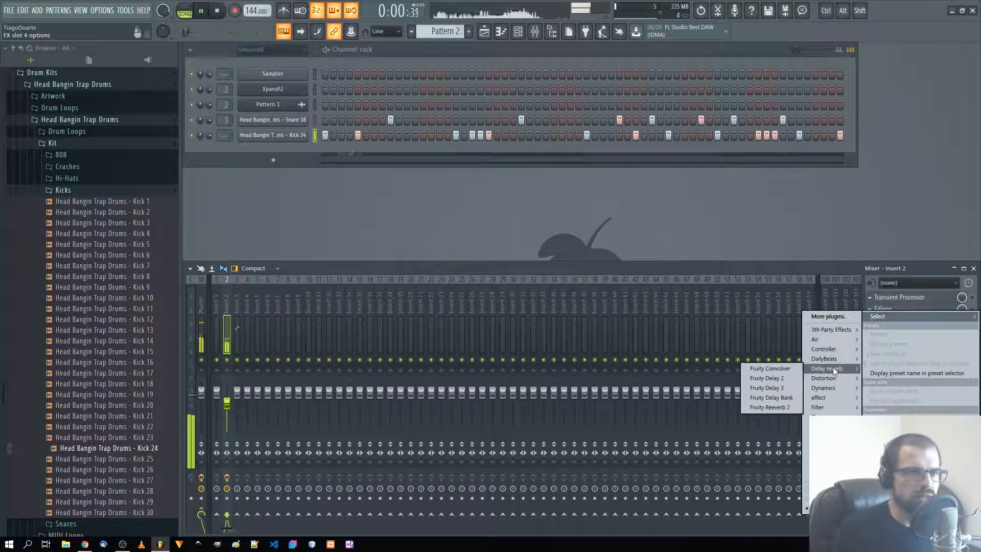
{"action": "left_click", "coordinate": [781, 371]}
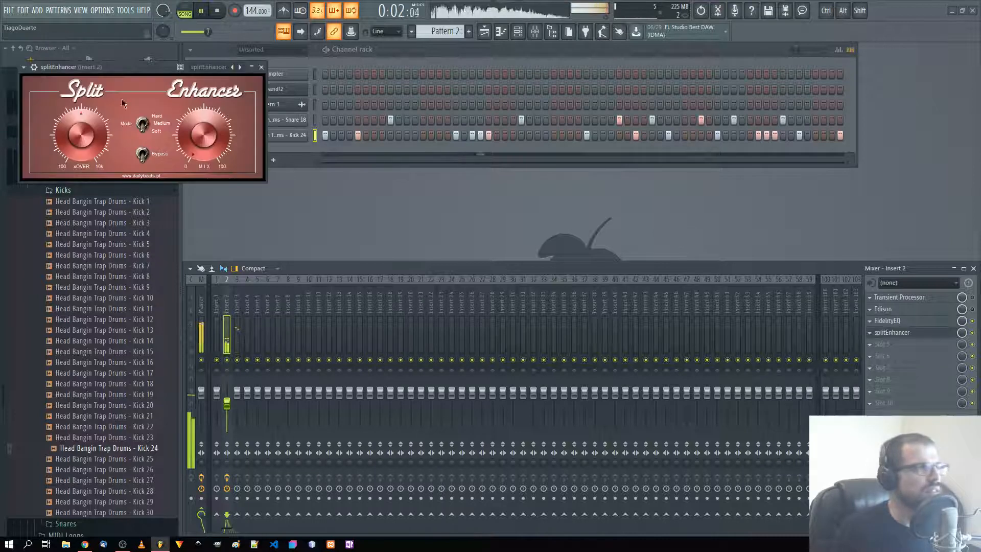
{"action": "left_click_drag", "start_coordinate": [121, 99], "coordinate": [434, 234]}
Change splitEnhancer's mode, set the split to about 2.9 kHz and the mix to 14%, and close the plugin
{"action": "left_click", "coordinate": [445, 232]}
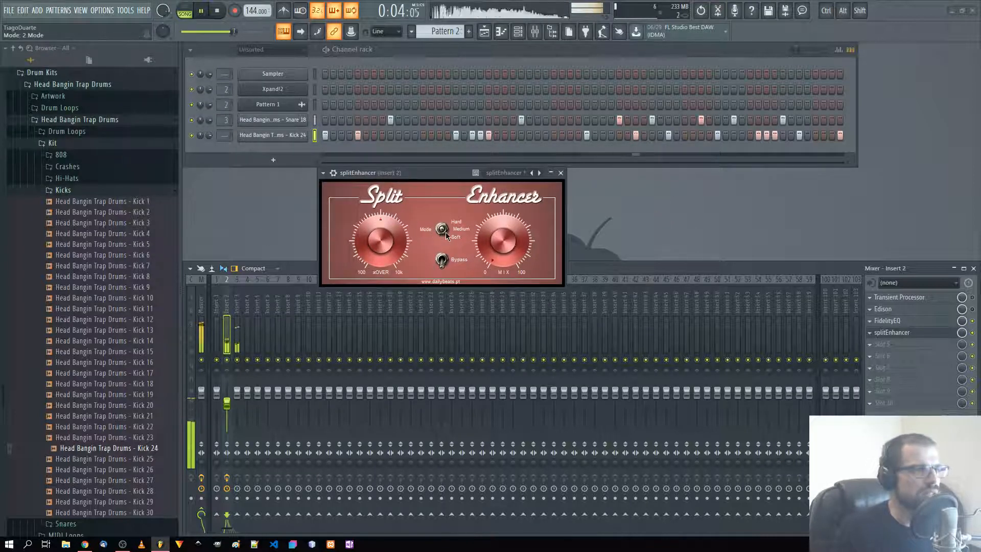
{"action": "mouse_move", "coordinate": [496, 243]}
{"action": "left_mouse_down"}
{"action": "mouse_move", "coordinate": [491, 104]}
{"action": "mouse_move", "coordinate": [502, 252]}
{"action": "left_mouse_up"}
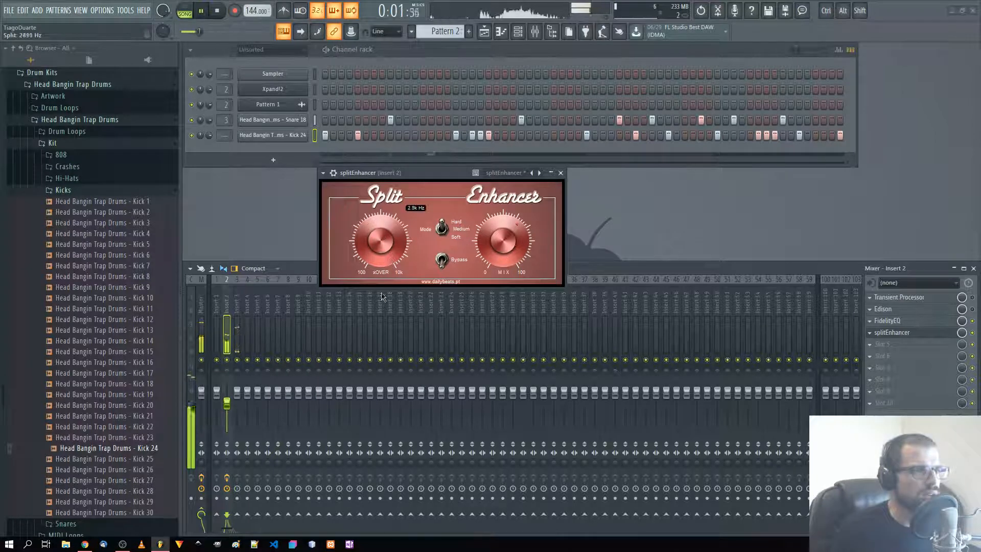
{"action": "left_click_drag", "start_coordinate": [502, 241], "coordinate": [499, 287]}
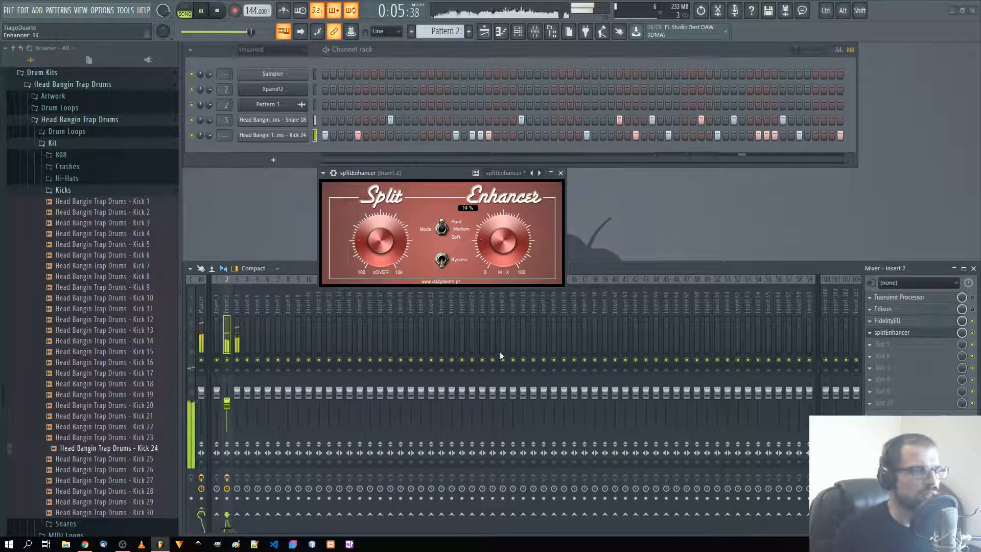
{"action": "left_click", "coordinate": [561, 173]}
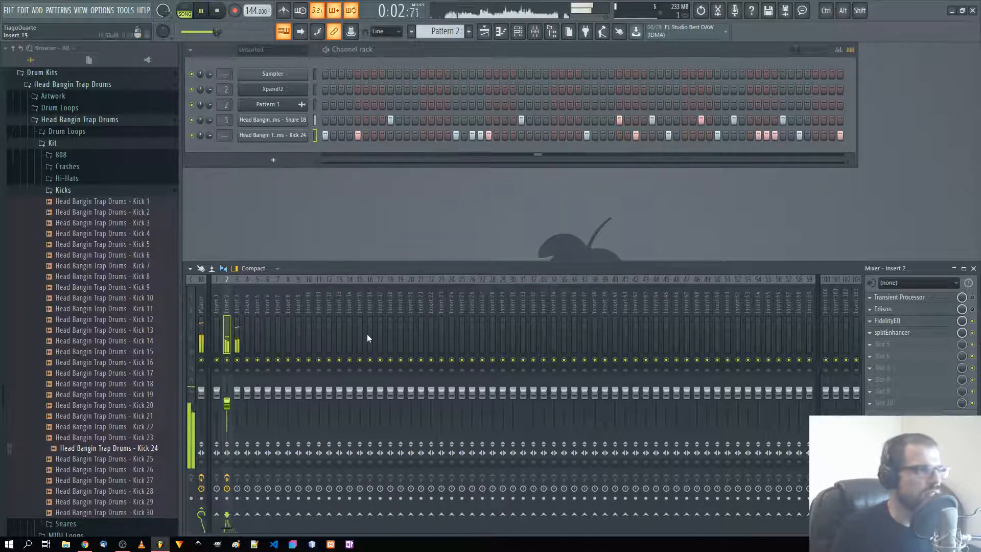
Lower mixer insert 2 to about -13.9 dB and insert 3 to about -2.1 dB, with Kick 24 routed to insert 4
{"action": "left_click_drag", "start_coordinate": [227, 404], "coordinate": [226, 413]}
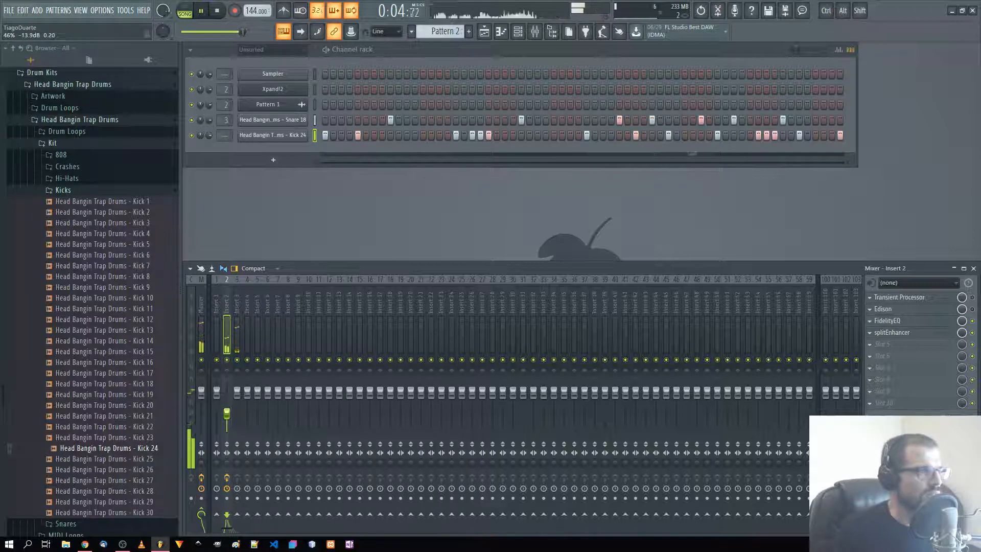
{"action": "left_click_drag", "start_coordinate": [226, 135], "coordinate": [225, 123]}
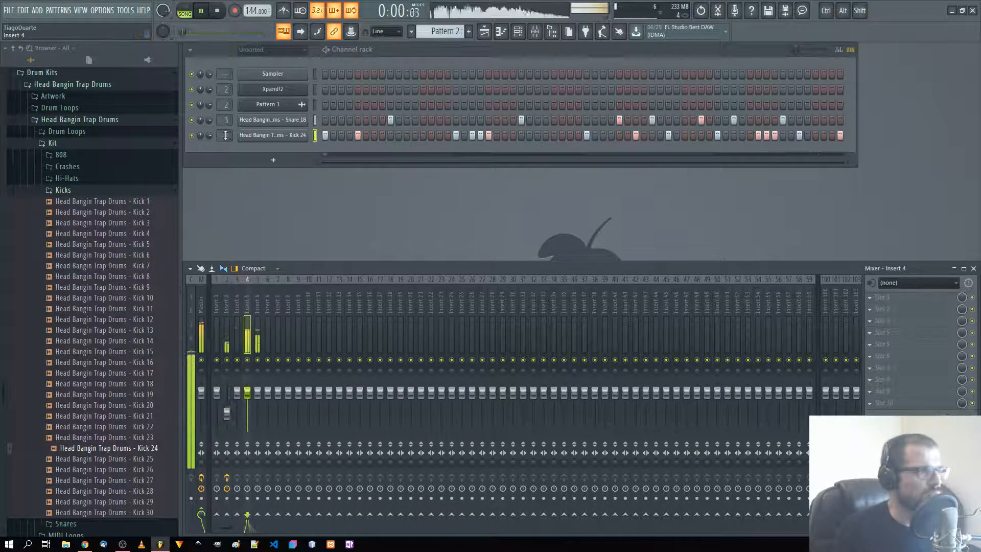
{"action": "left_click", "coordinate": [238, 395]}
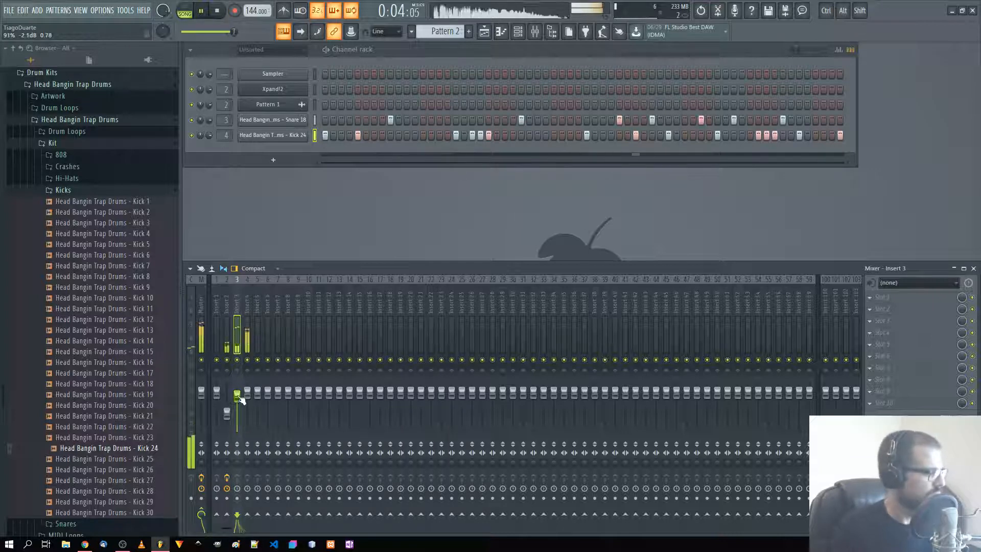
Check the AIR Maximizer settings on the master track and close the plugin
{"action": "left_click", "coordinate": [204, 306]}
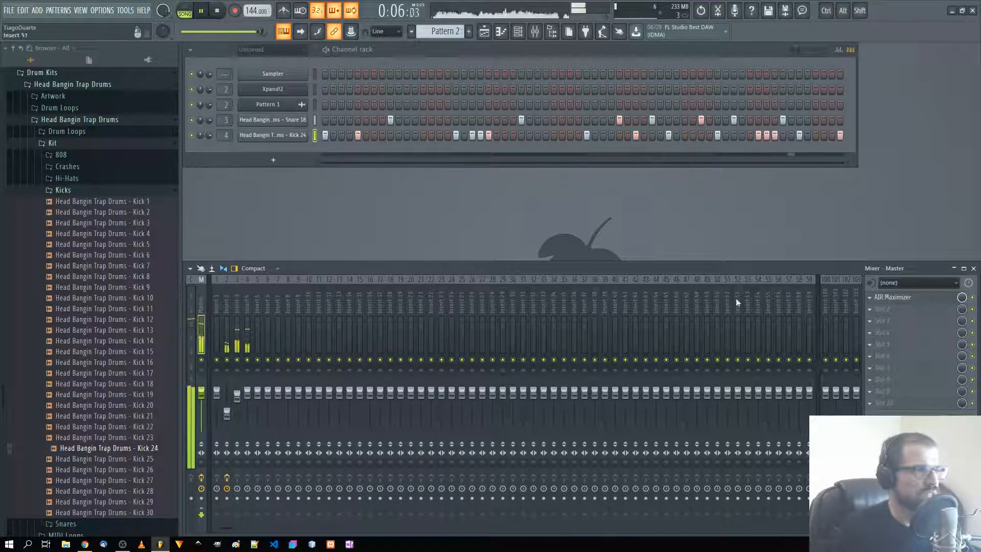
{"action": "left_click", "coordinate": [892, 297]}
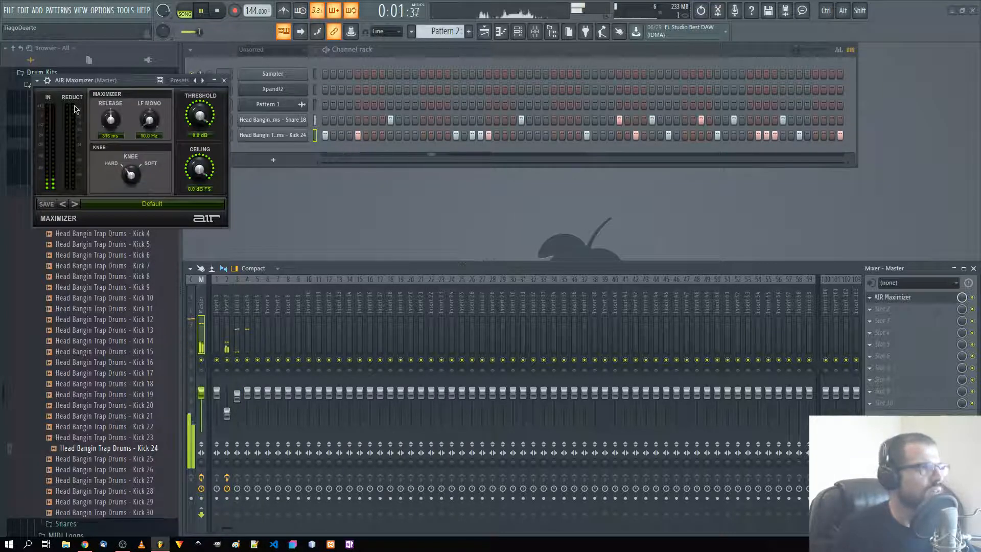
{"action": "left_click", "coordinate": [224, 80]}
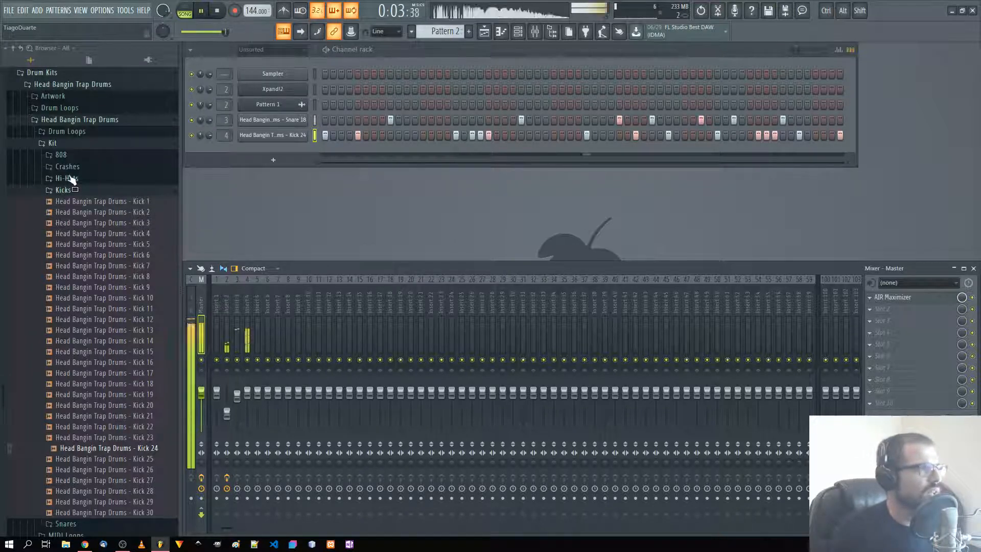
Open the Head Bangin Trap Drums 808 folder and audition samples between 808 - 14 and 808 - 30
{"action": "left_click", "coordinate": [64, 155]}
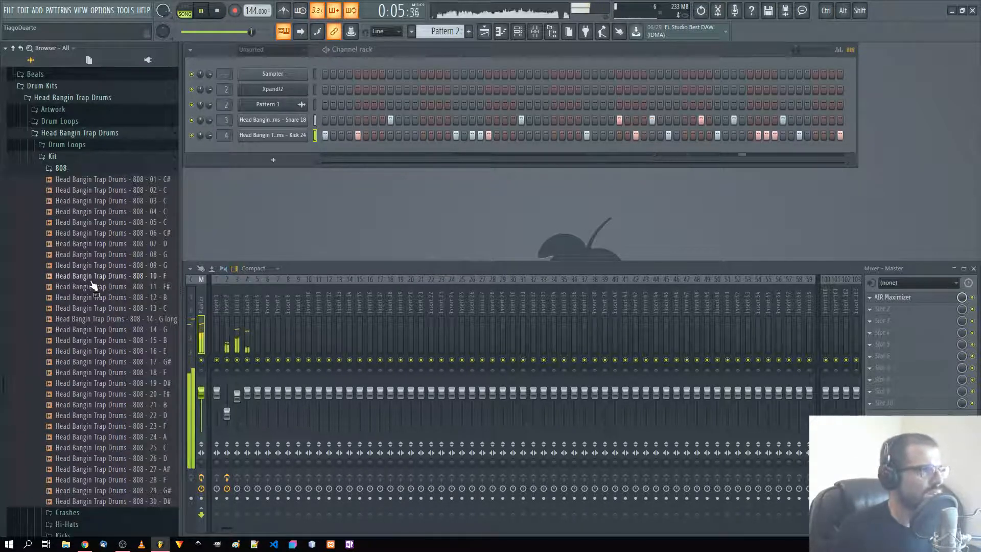
{"action": "left_click", "coordinate": [104, 330]}
{"action": "left_click", "coordinate": [107, 363]}
{"action": "left_click", "coordinate": [109, 395]}
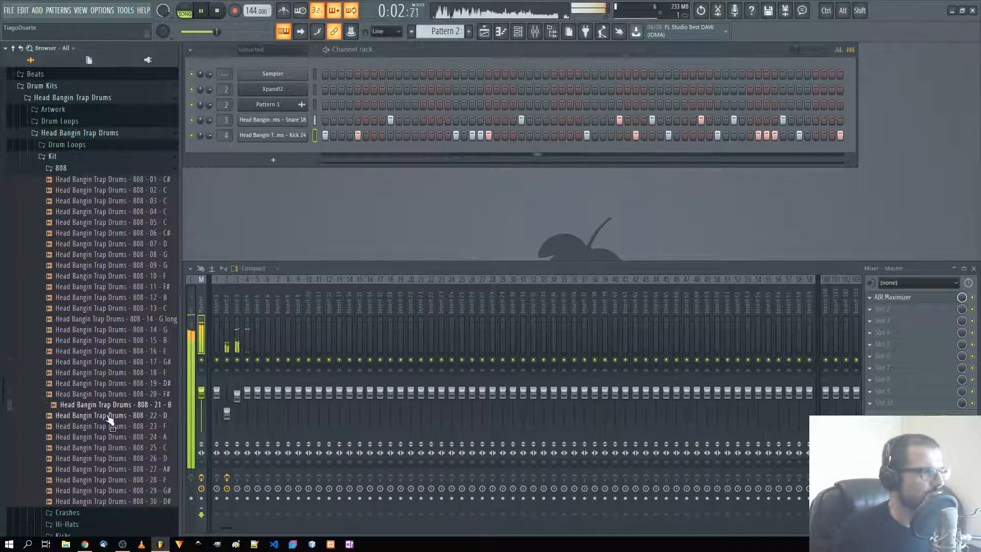
{"action": "left_click", "coordinate": [115, 459]}
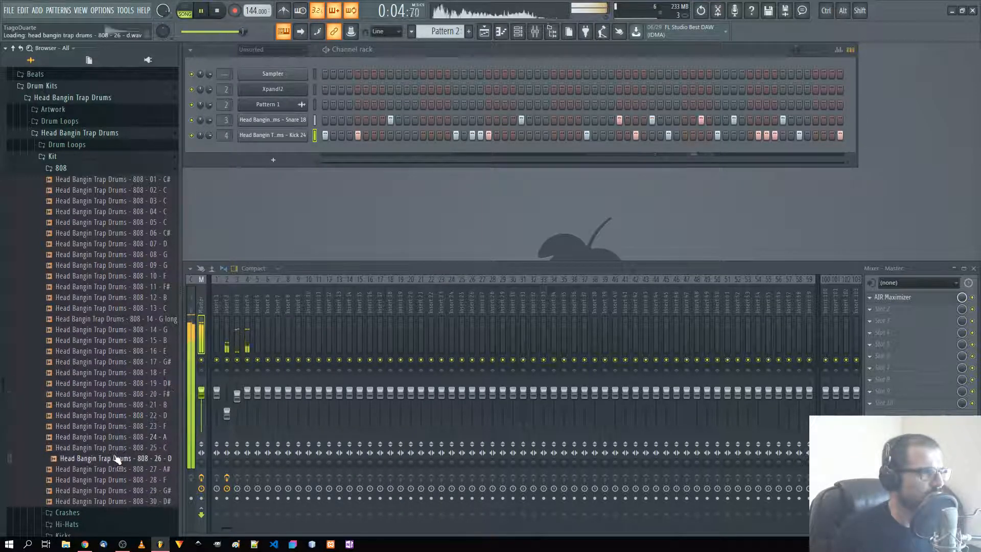
{"action": "left_click", "coordinate": [117, 449]}
{"action": "left_click", "coordinate": [112, 469]}
{"action": "left_click", "coordinate": [111, 480]}
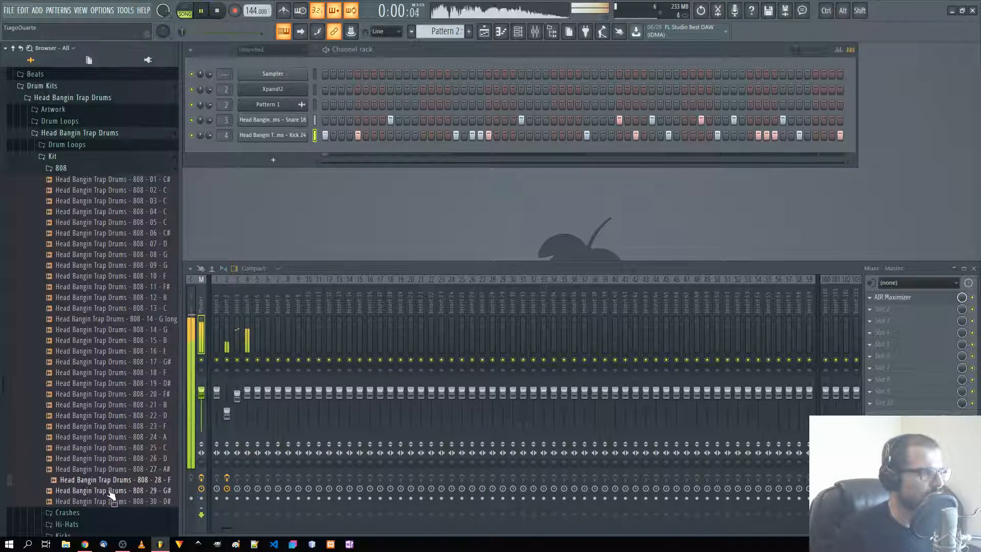
{"action": "left_click", "coordinate": [110, 490]}
{"action": "left_click", "coordinate": [115, 502]}
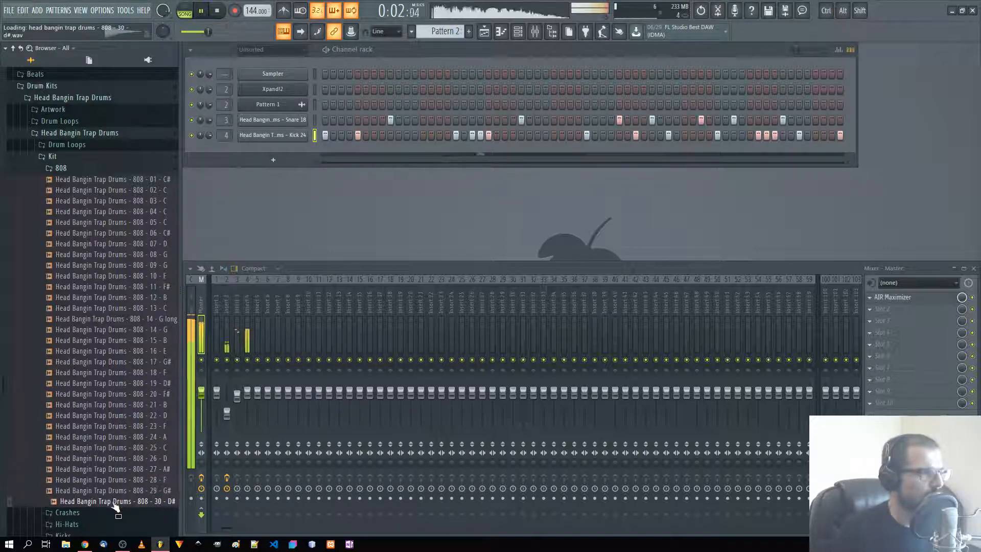
Compare the last few 808 samples again and add 808 - 27 - A# as a new channel below Kick 24
{"action": "left_click", "coordinate": [113, 490]}
{"action": "left_click", "coordinate": [113, 470]}
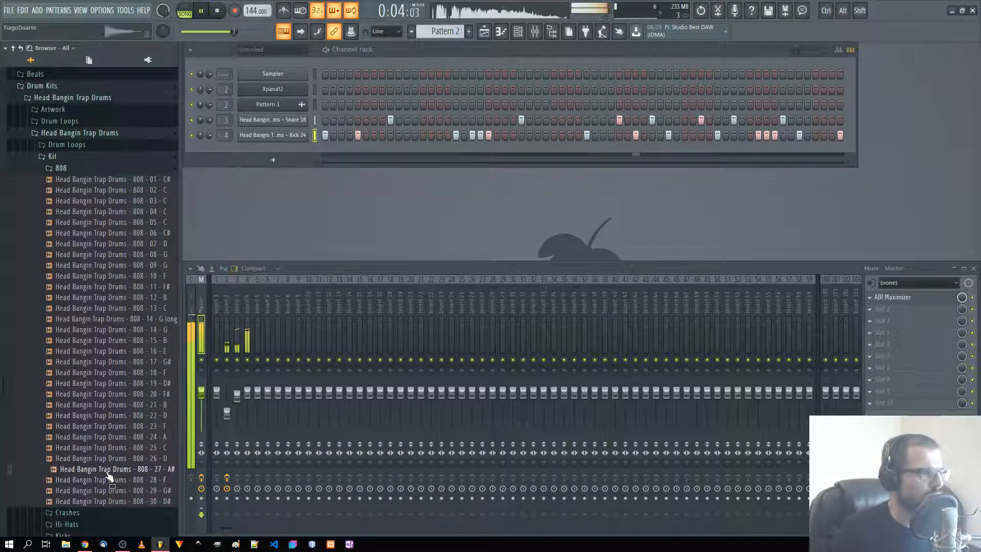
{"action": "left_click", "coordinate": [114, 459]}
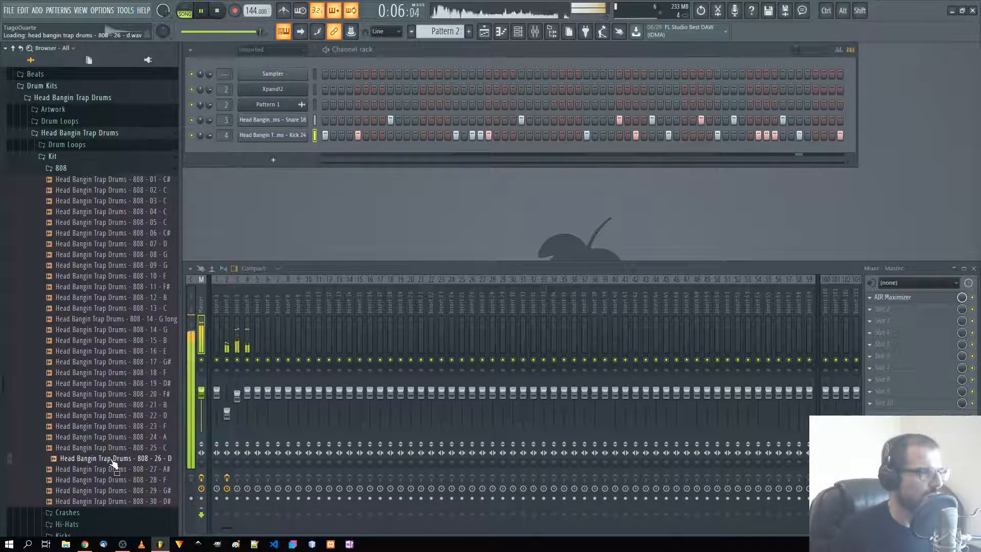
{"action": "left_click", "coordinate": [110, 471]}
{"action": "left_click", "coordinate": [110, 480]}
{"action": "left_click", "coordinate": [112, 471]}
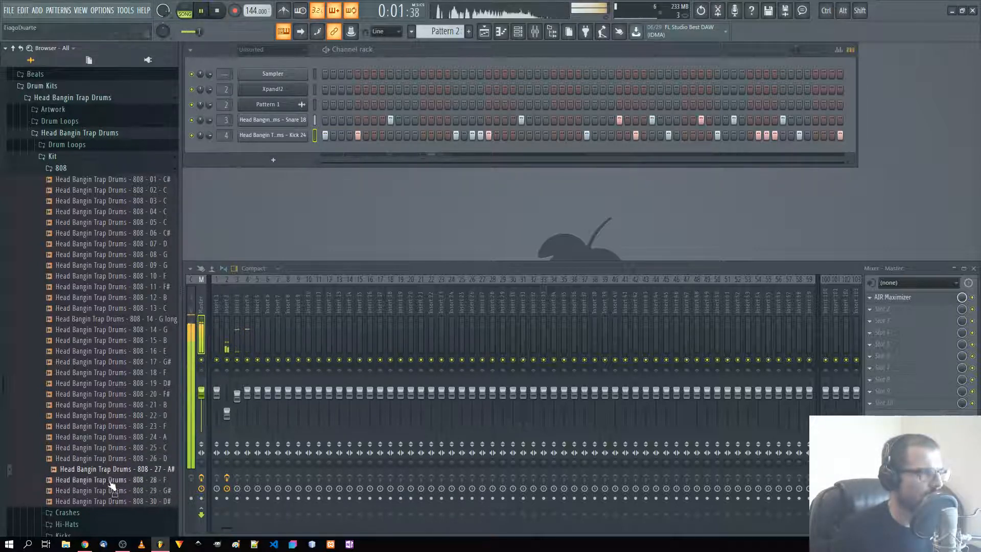
{"action": "left_click", "coordinate": [114, 492]}
{"action": "left_click", "coordinate": [113, 472]}
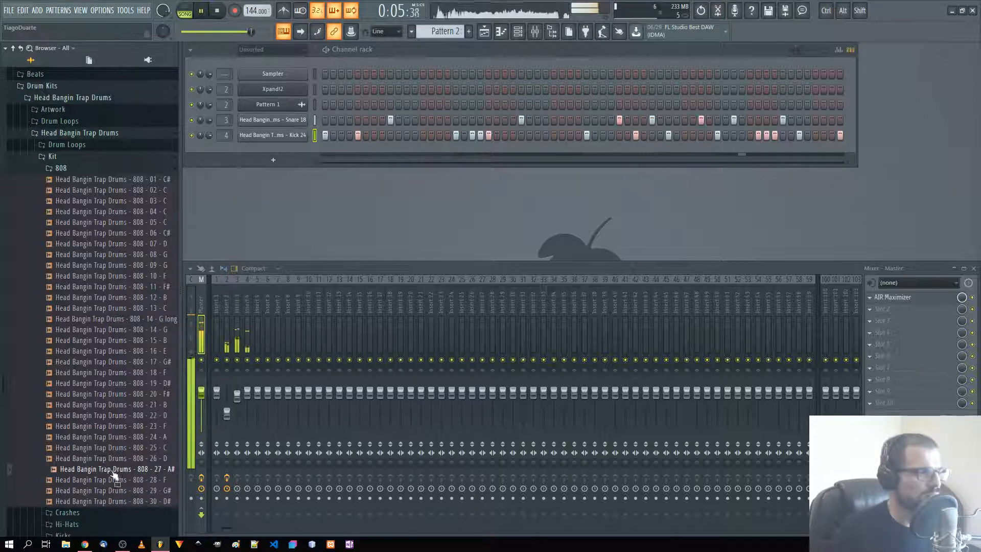
{"action": "left_click_drag", "start_coordinate": [112, 473], "coordinate": [291, 154]}
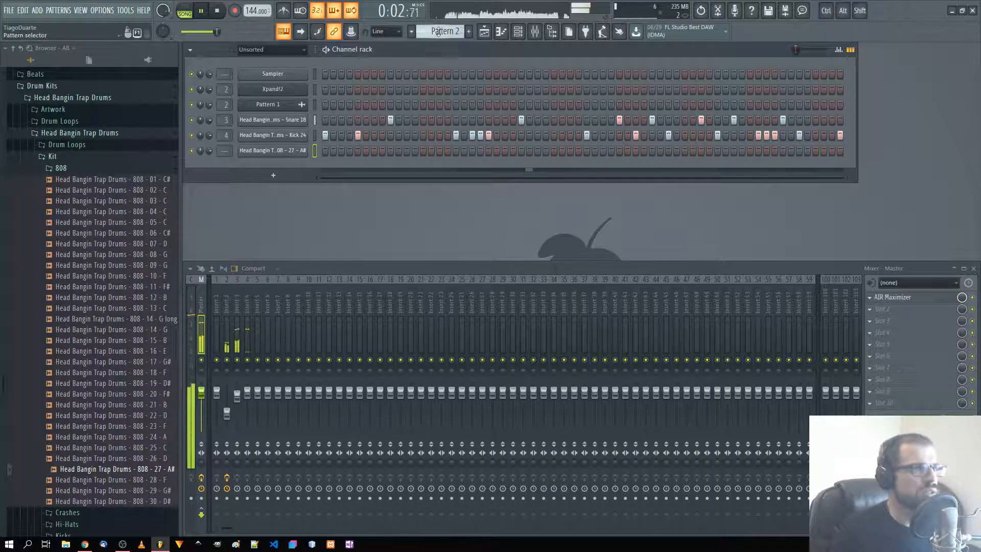
Place Pattern 3 at the start of playlist track 3, extend it to four bars, and close the playlist
{"action": "scroll", "coordinate": [438, 31], "scroll_direction": "down", "scroll_amount": 1}
{"action": "left_click", "coordinate": [487, 33]}
{"action": "left_click", "coordinate": [379, 410]}
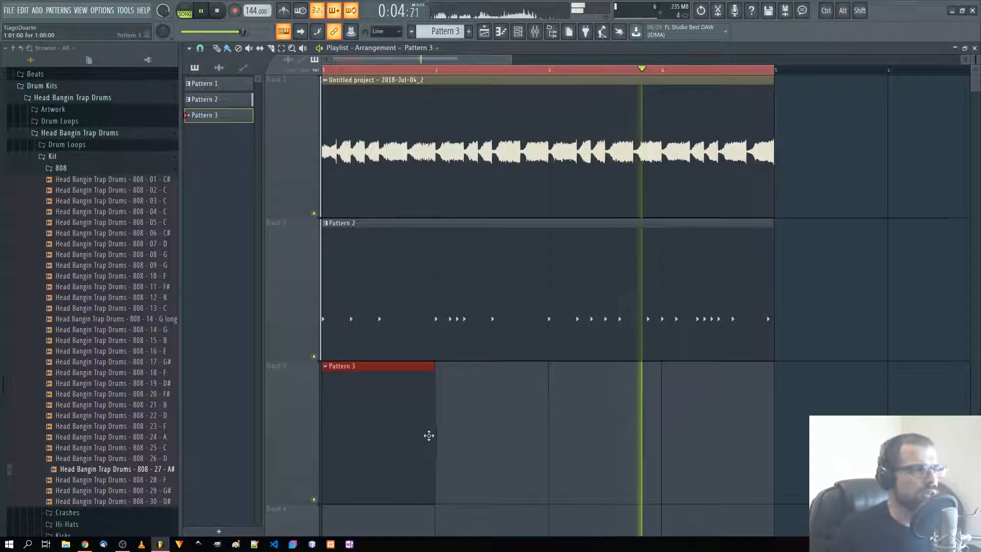
{"action": "left_click_drag", "start_coordinate": [433, 436], "coordinate": [757, 433]}
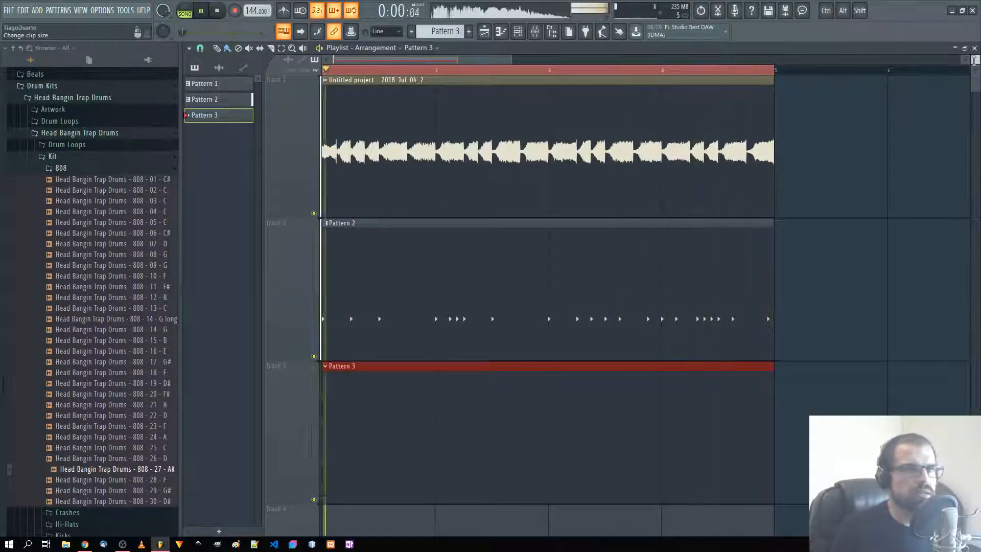
{"action": "left_click_drag", "start_coordinate": [976, 58], "coordinate": [974, 61]}
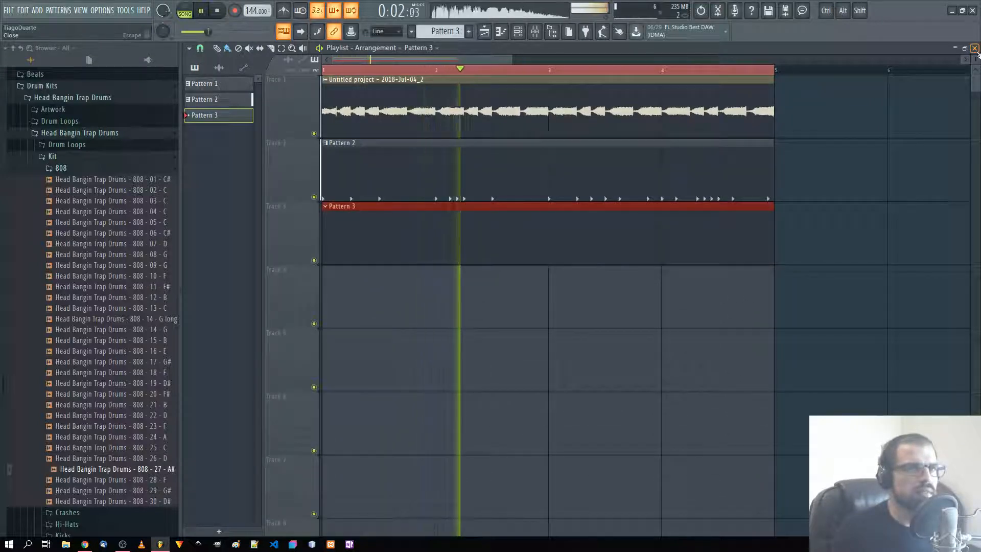
{"action": "left_click", "coordinate": [975, 48]}
Open the 808 - 27 - A# channel settings, move the window clear of the browser, and set the root note to A#4
{"action": "left_click", "coordinate": [272, 151]}
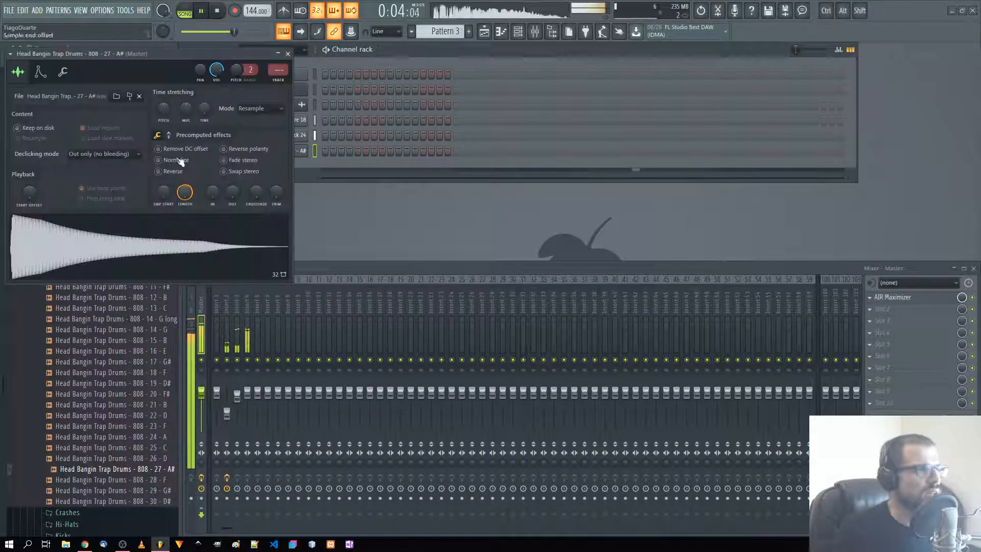
{"action": "left_click_drag", "start_coordinate": [131, 57], "coordinate": [458, 172]}
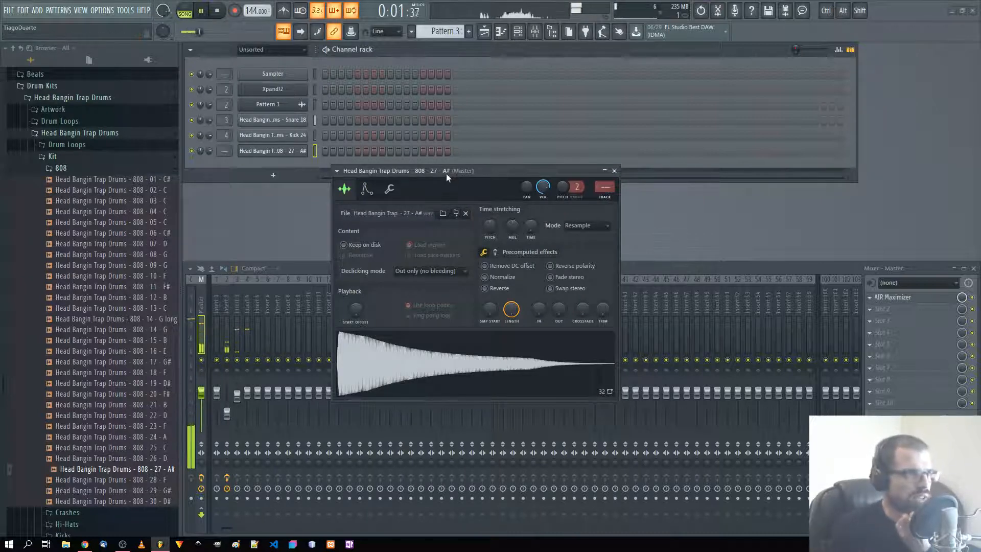
{"action": "left_click", "coordinate": [367, 189]}
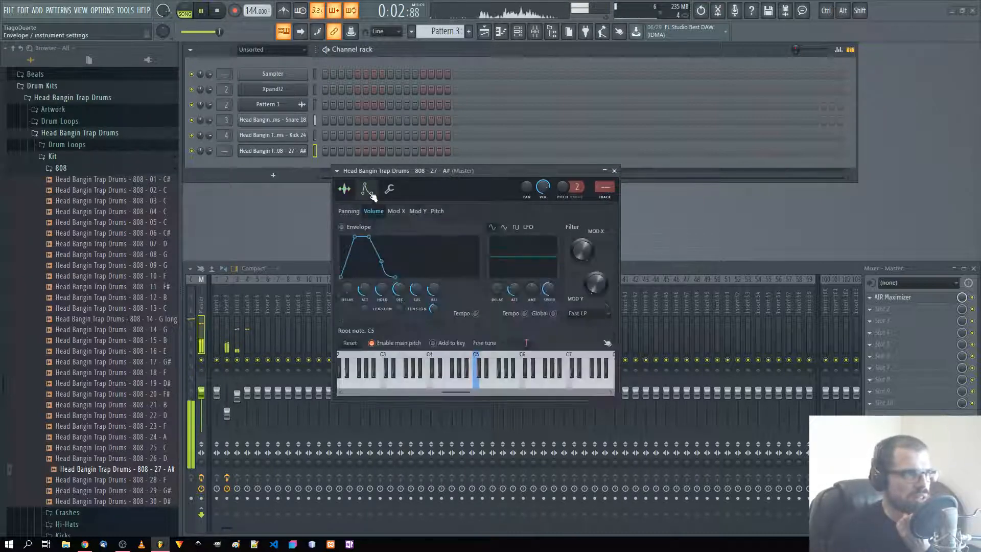
{"action": "right_click", "coordinate": [465, 360]}
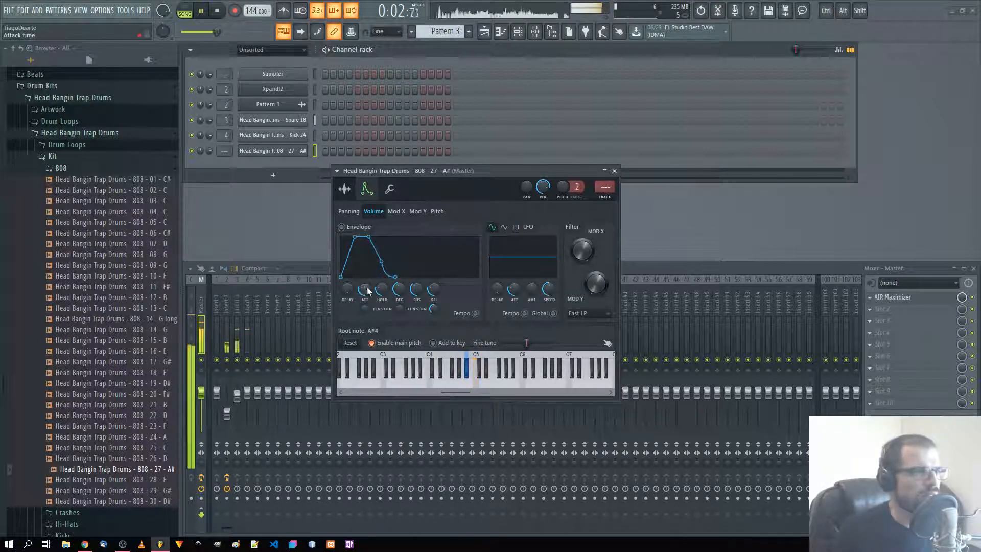
Shape the 808's volume envelope with minimum attack, decay, sustain and release and maximum hold, and close its settings
{"action": "left_click_drag", "start_coordinate": [367, 290], "coordinate": [367, 320]}
{"action": "left_click_drag", "start_coordinate": [399, 291], "coordinate": [399, 306]}
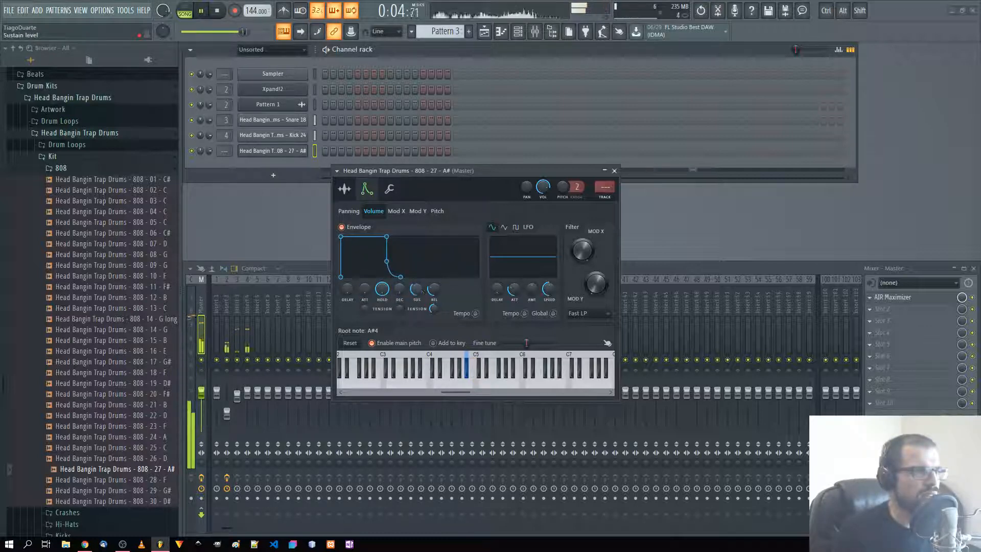
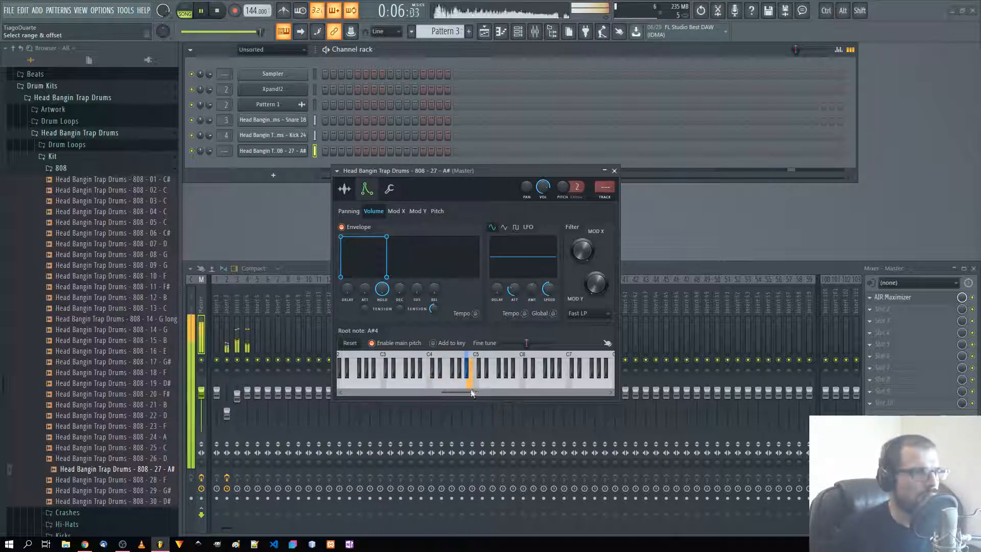
{"action": "left_click", "coordinate": [615, 171]}
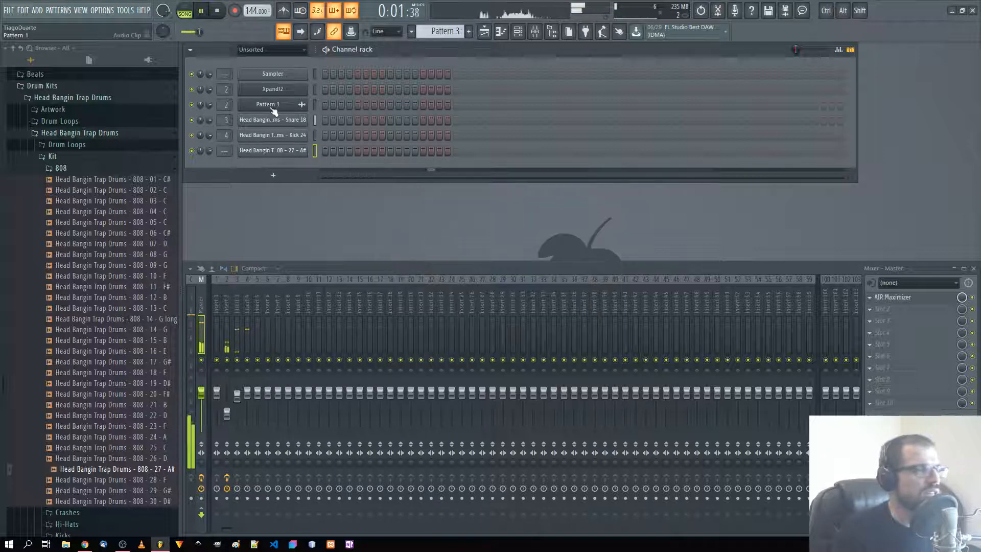
Open and close the Snare 18 channel settings, and bring up the settings of the Pattern 1 audio clip
{"action": "left_click", "coordinate": [273, 119]}
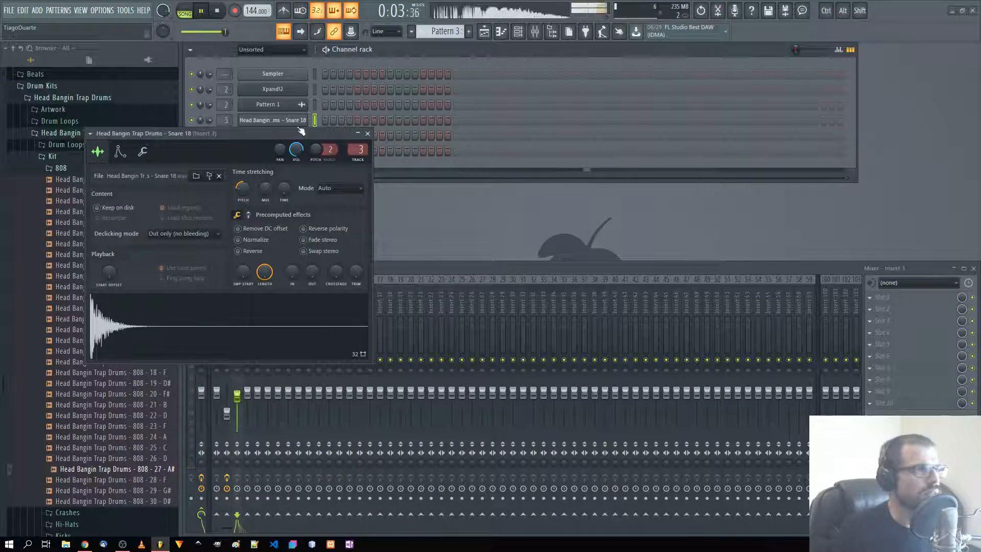
{"action": "left_click", "coordinate": [367, 134]}
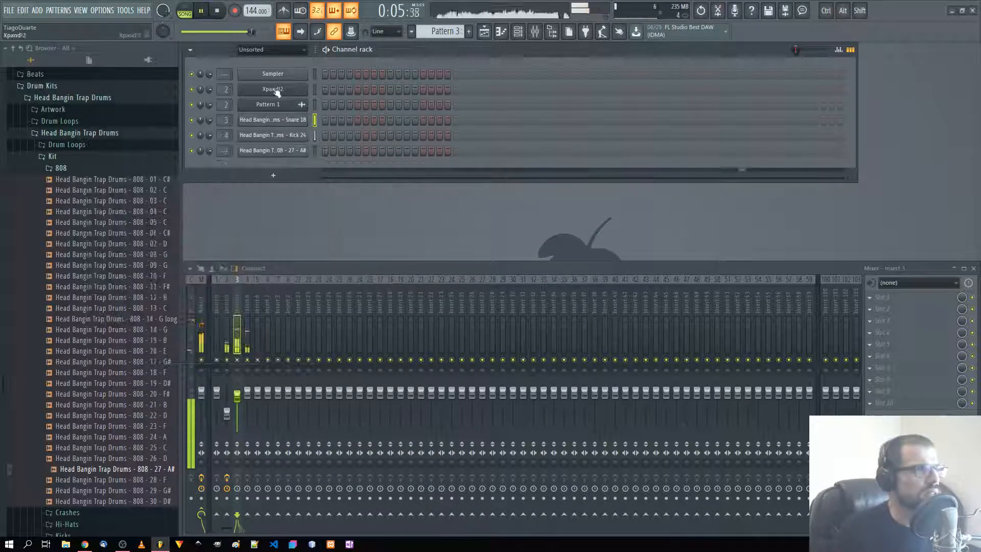
{"action": "left_click", "coordinate": [270, 108]}
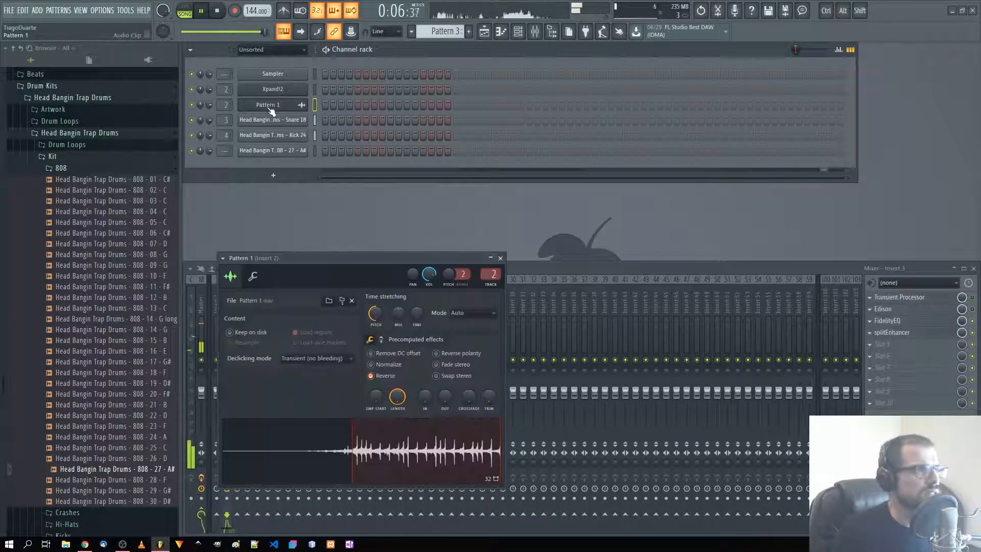
Close the Pattern 1 sample settings and show the channels of all groups in the channel rack
{"action": "left_click", "coordinate": [501, 257]}
{"action": "left_click", "coordinate": [286, 55]}
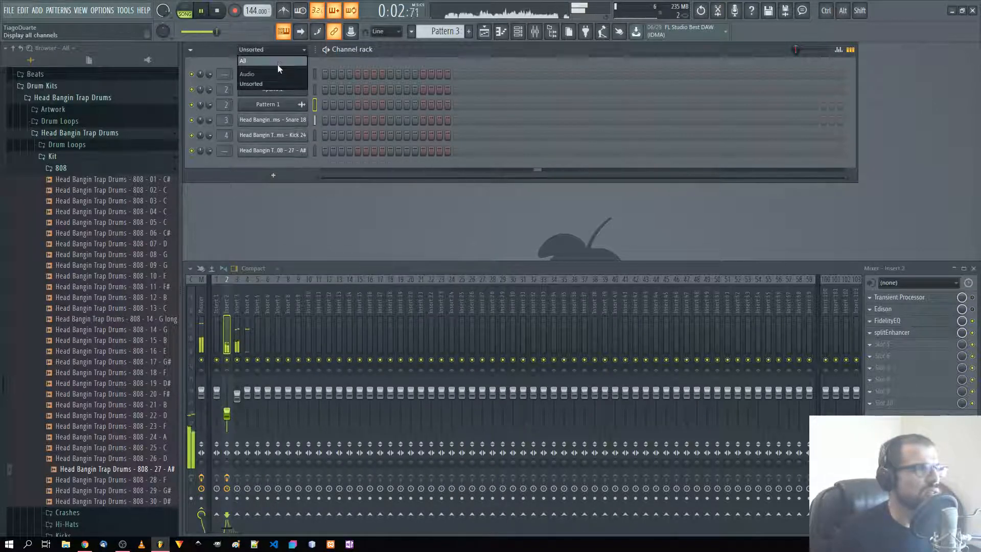
{"action": "left_click", "coordinate": [278, 62]}
Inspect the sampler settings of the Untitled project audio channel and the Pattern 1 audio channel
{"action": "left_click", "coordinate": [270, 120]}
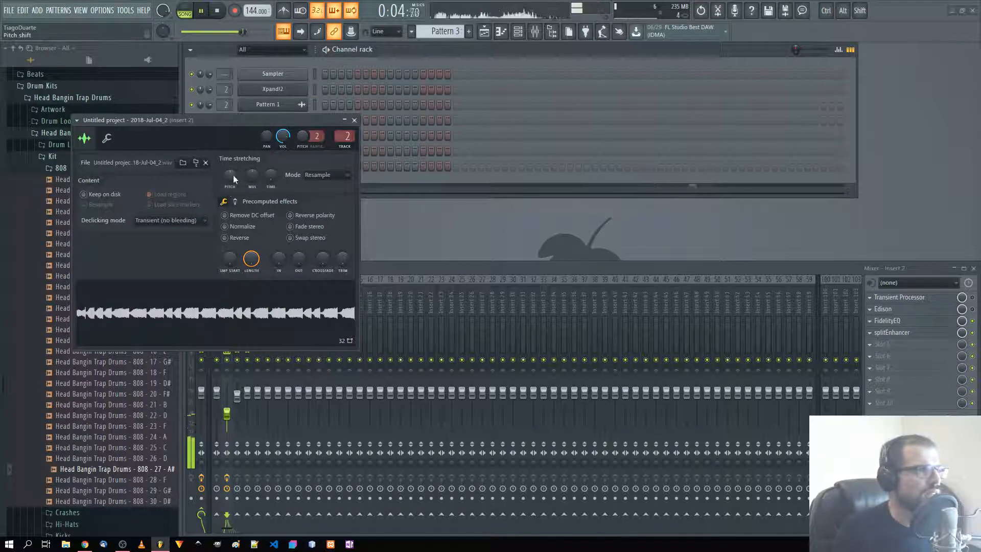
{"action": "left_click", "coordinate": [354, 120]}
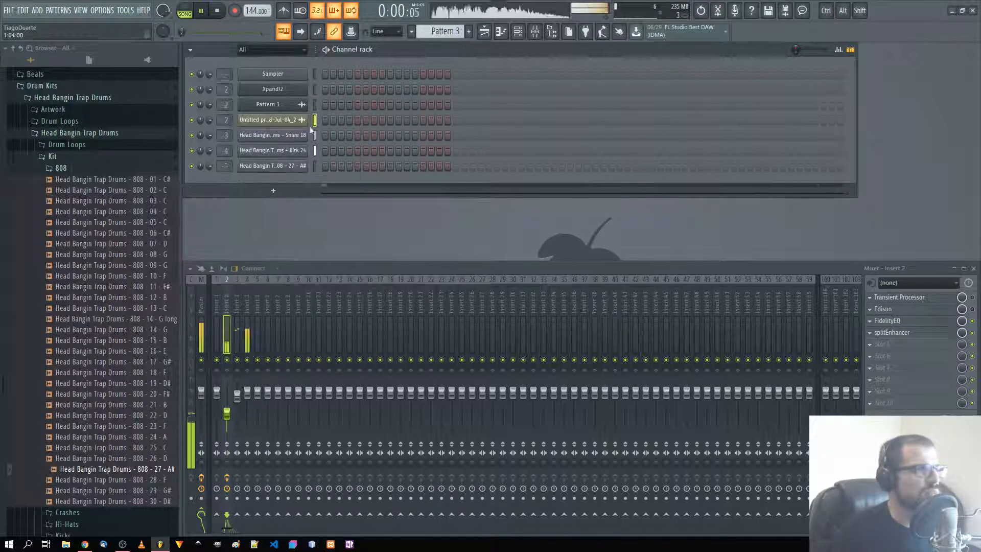
{"action": "left_click", "coordinate": [271, 105]}
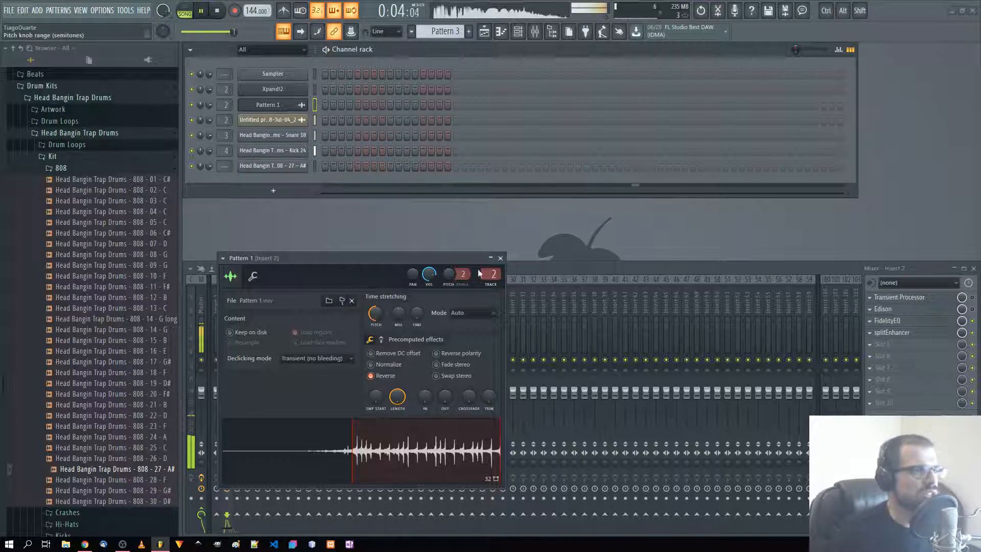
{"action": "left_click", "coordinate": [500, 258]}
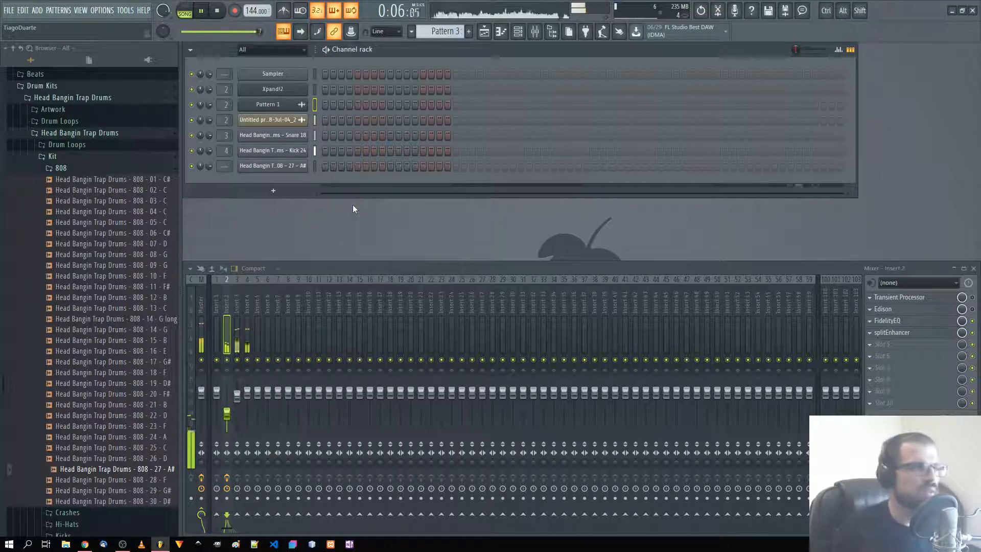
Examine the Xpand!2 melody notes of Pattern 1 in the piano roll, return to Pattern 3 and audition C6
{"action": "scroll", "coordinate": [444, 31], "scroll_direction": "up", "scroll_amount": 2}
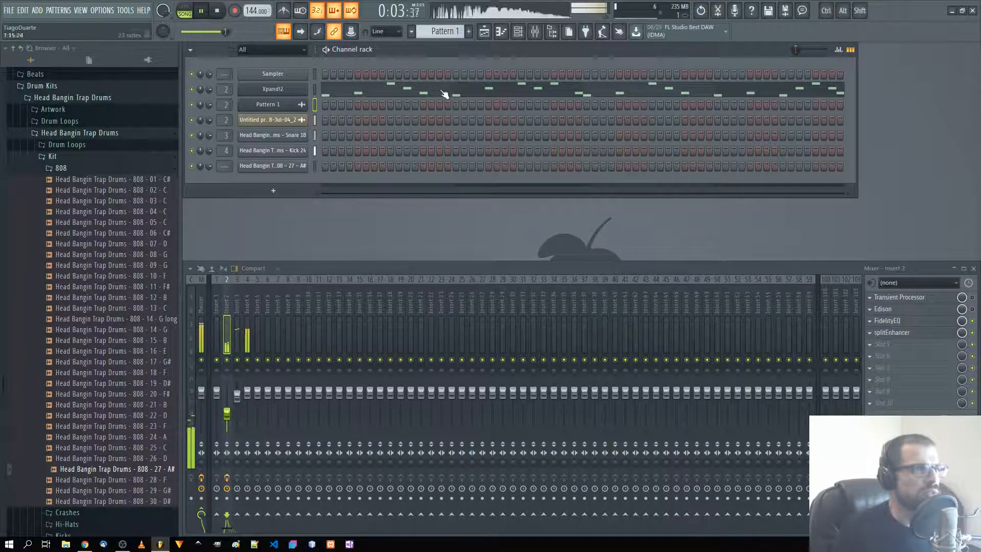
{"action": "left_click", "coordinate": [409, 85]}
{"action": "scroll", "coordinate": [368, 276], "scroll_direction": "down", "scroll_amount": 3}
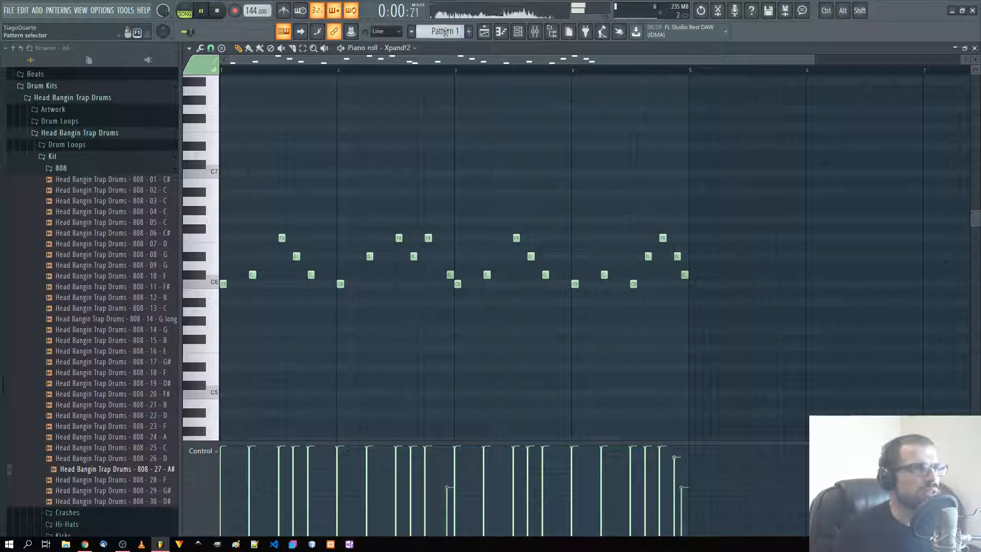
{"action": "scroll", "coordinate": [445, 31], "scroll_direction": "down", "scroll_amount": 2}
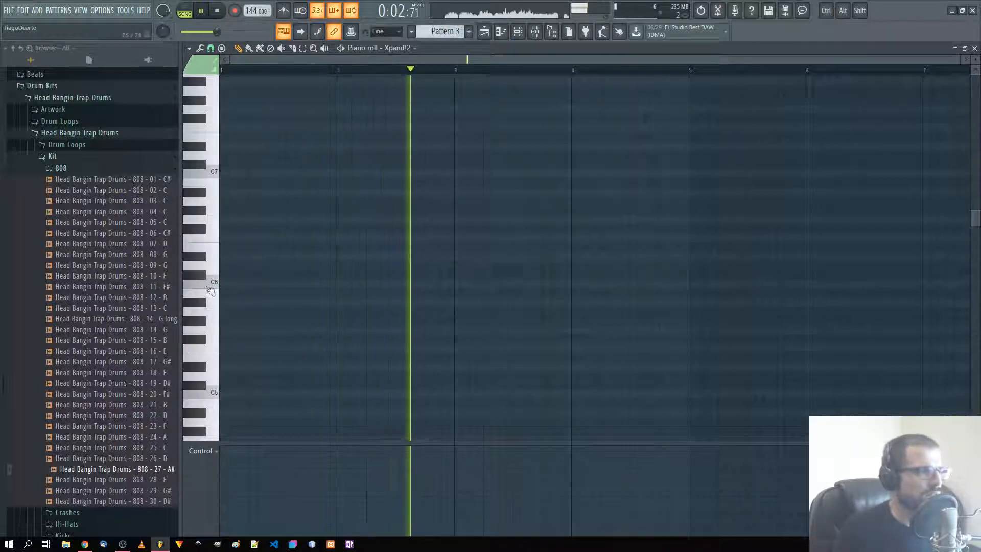
{"action": "scroll", "coordinate": [204, 286], "scroll_direction": "down", "scroll_amount": 3}
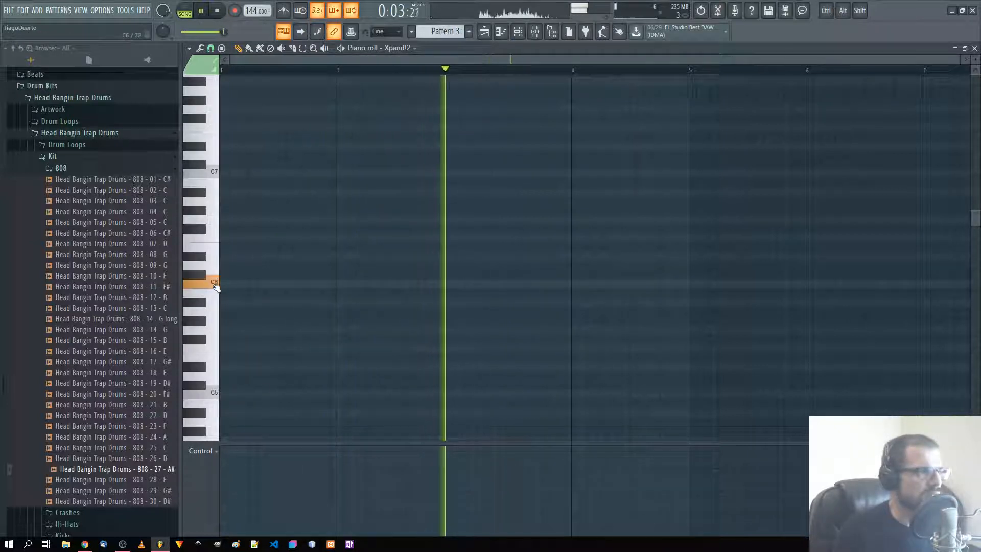
In the piano roll of the 808 - 27 - A# channel, place C5 notes on the first two beats of bar 1 and raise their velocity
{"action": "left_click", "coordinate": [398, 51]}
{"action": "left_click", "coordinate": [425, 131]}
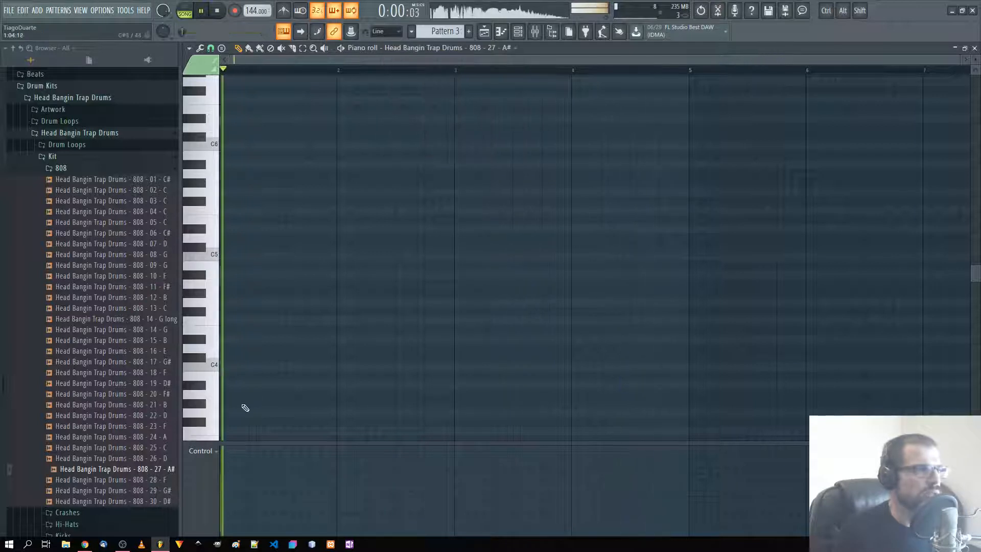
{"action": "mouse_move", "coordinate": [224, 367]}
{"action": "left_mouse_down"}
{"action": "mouse_move", "coordinate": [220, 247]}
{"action": "mouse_move", "coordinate": [219, 262]}
{"action": "mouse_move", "coordinate": [251, 259]}
{"action": "left_mouse_up"}
{"action": "left_click", "coordinate": [251, 258]}
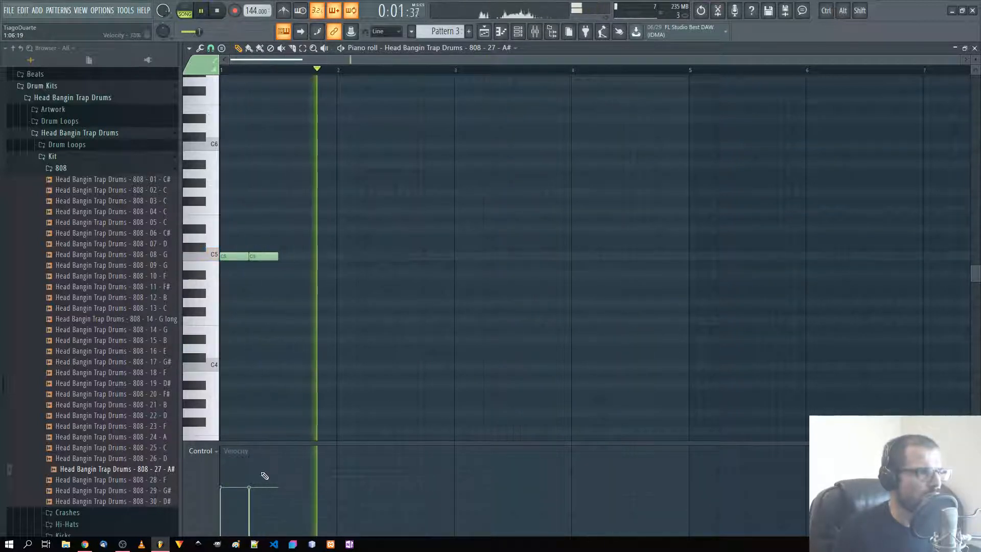
{"action": "scroll", "coordinate": [265, 476], "scroll_direction": "up", "scroll_amount": 5}
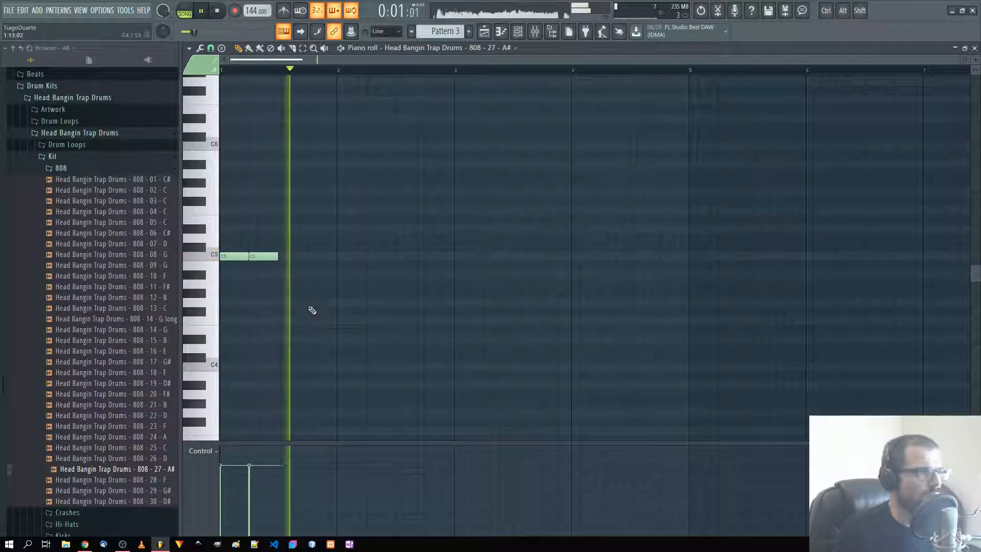
{"action": "scroll", "coordinate": [307, 322], "scroll_direction": "up", "scroll_amount": 3}
{"action": "left_click", "coordinate": [313, 284]}
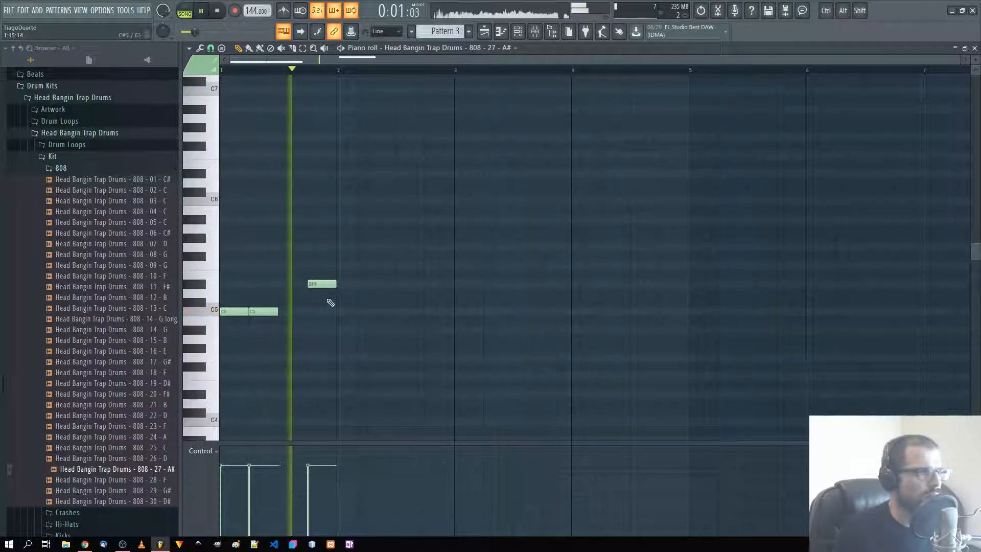
{"action": "key", "text": "space"}
Extend the second C5 note to the end of bar 1, duplicate both 808 notes into bar 2 and play them back
{"action": "left_click_drag", "start_coordinate": [323, 284], "coordinate": [236, 349]}
{"action": "key", "text": "space"}
{"action": "right_click", "coordinate": [297, 285]}
{"action": "key", "text": "space"}
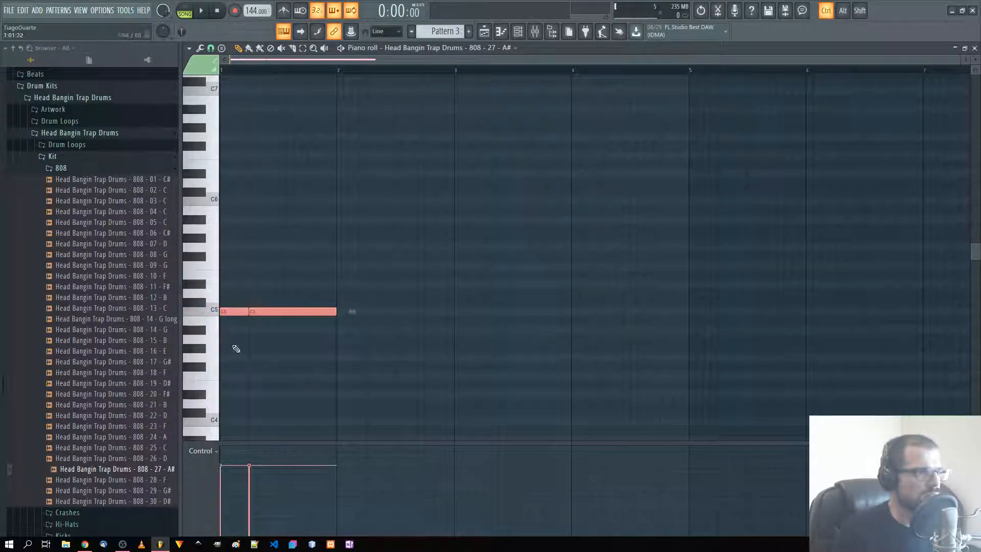
{"action": "left_click_drag", "start_coordinate": [229, 314], "coordinate": [345, 320]}
{"action": "key", "text": "space"}
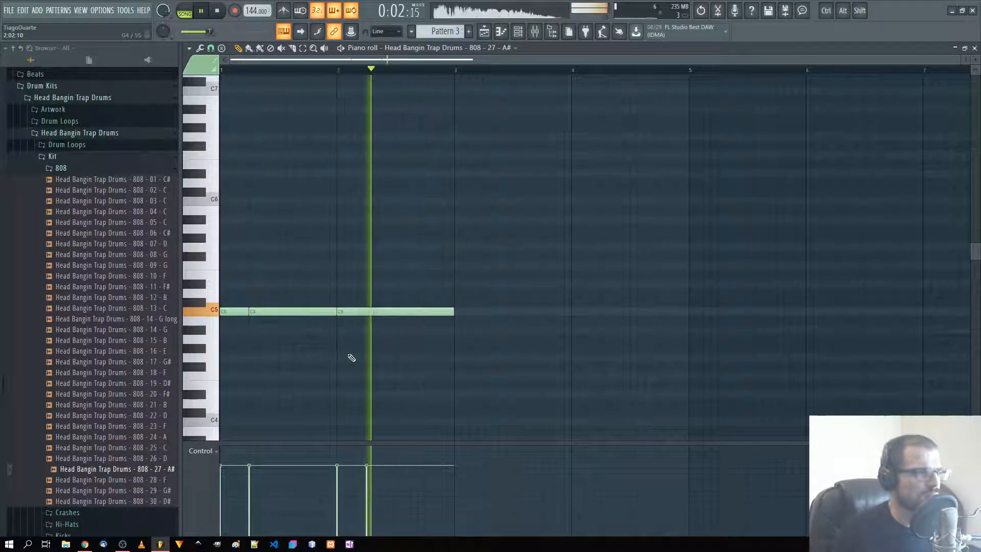
{"action": "key", "text": "space"}
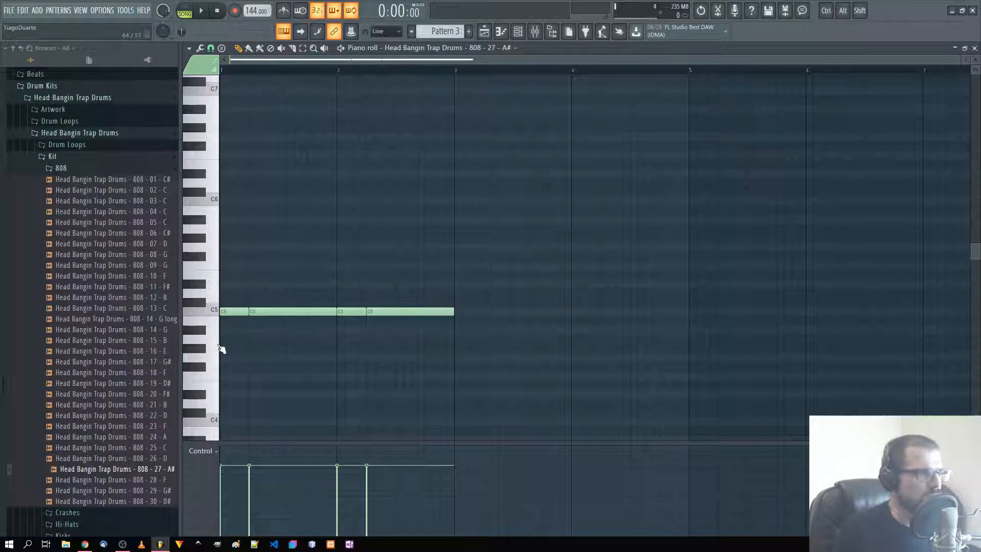
Add a D#4 slide note on the last beat of bar 2 and play the 808 line back
{"action": "left_click_drag", "start_coordinate": [412, 357], "coordinate": [426, 396]}
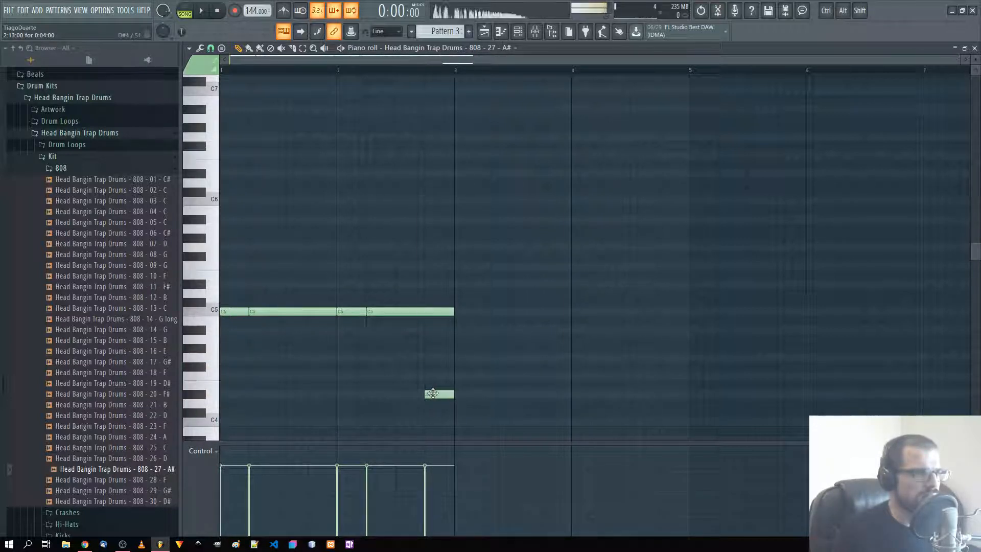
{"action": "double_click", "coordinate": [447, 395]}
{"action": "left_click", "coordinate": [543, 332]}
{"action": "key", "text": "space"}
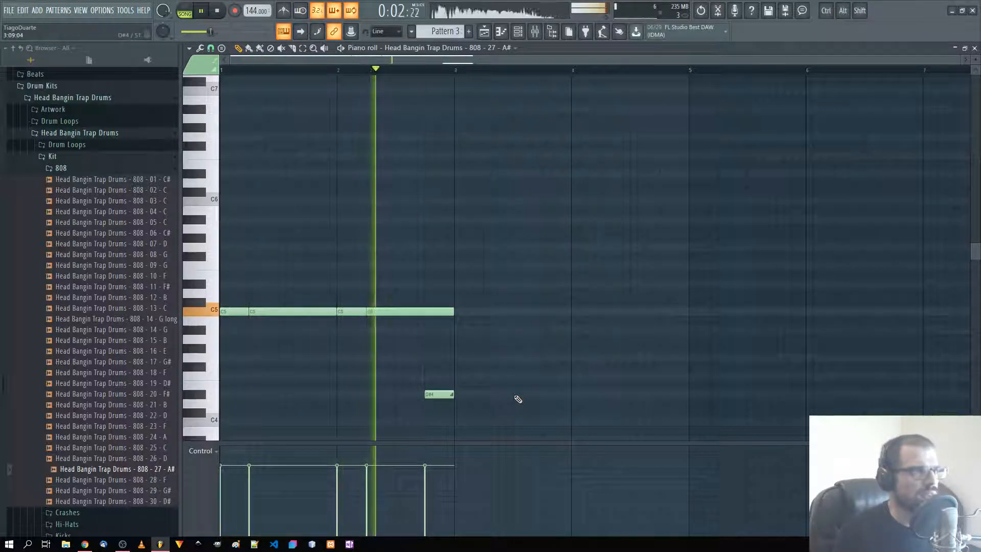
{"action": "key", "text": "space"}
Route the 808 channel to mixer insert 5 and lower that insert's fader to about 60% (-9.9 dB) during playback
{"action": "left_click", "coordinate": [974, 48]}
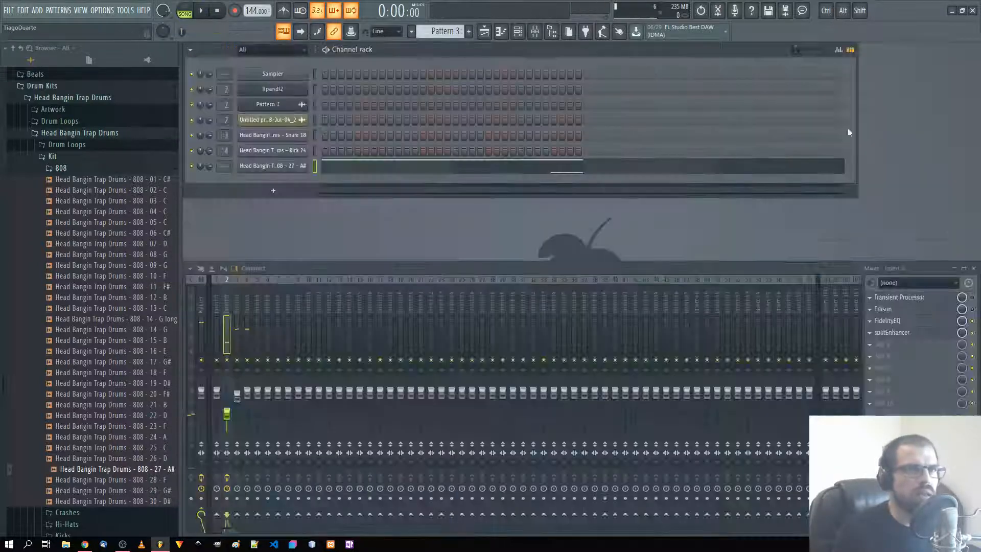
{"action": "scroll", "coordinate": [228, 163], "scroll_direction": "up", "scroll_amount": 5}
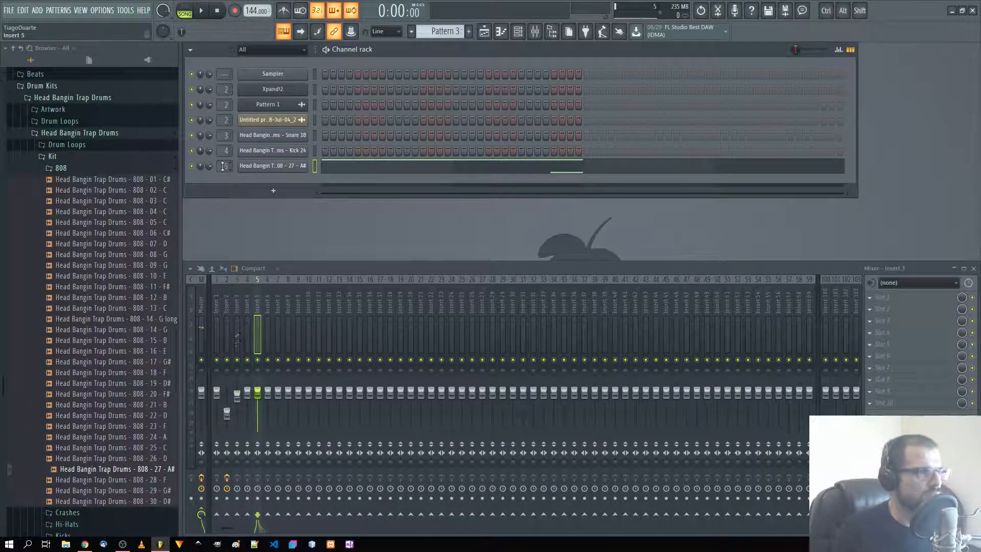
{"action": "left_click_drag", "start_coordinate": [258, 392], "coordinate": [257, 400]}
{"action": "key", "text": "space"}
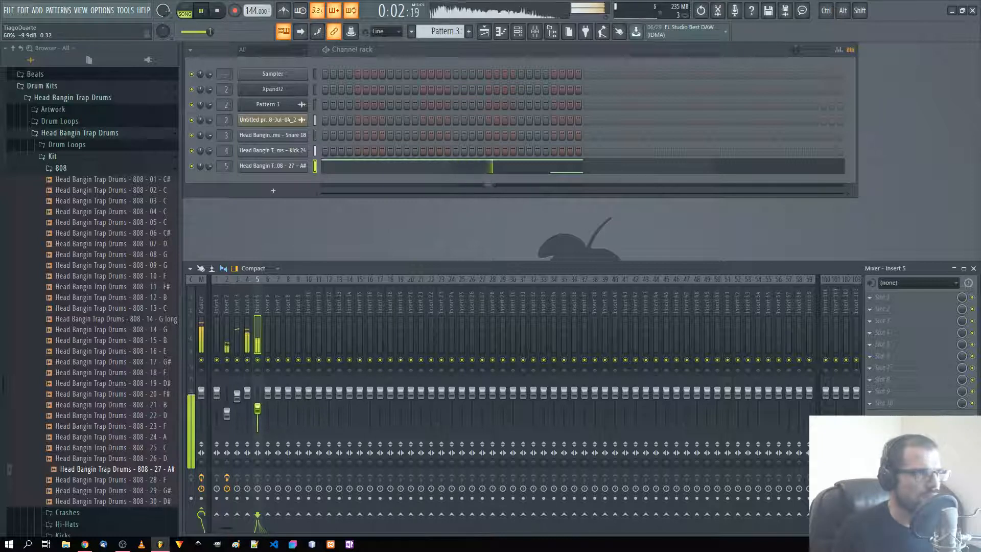
{"action": "left_click", "coordinate": [484, 169]}
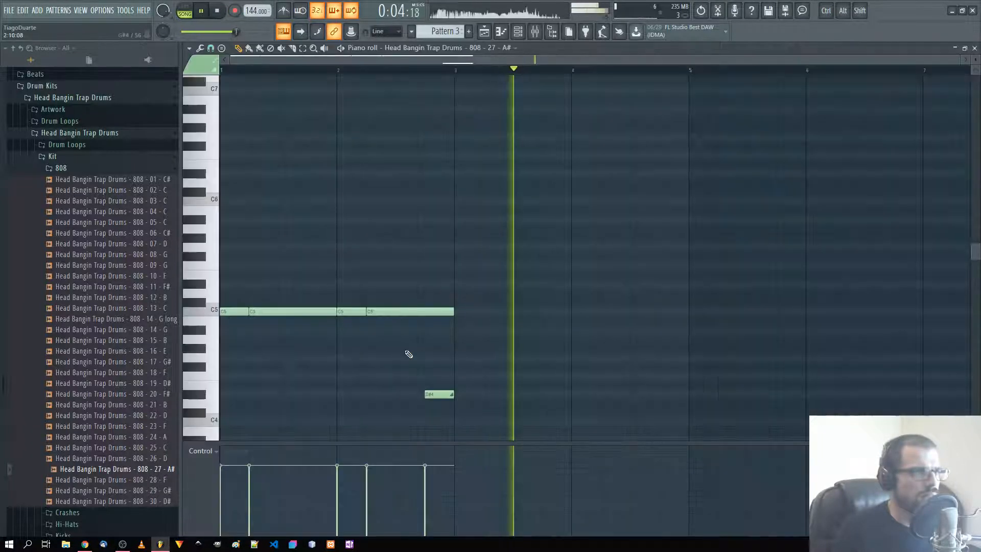
{"action": "key", "text": "space"}
{"action": "left_click_drag", "start_coordinate": [483, 416], "coordinate": [220, 261]}
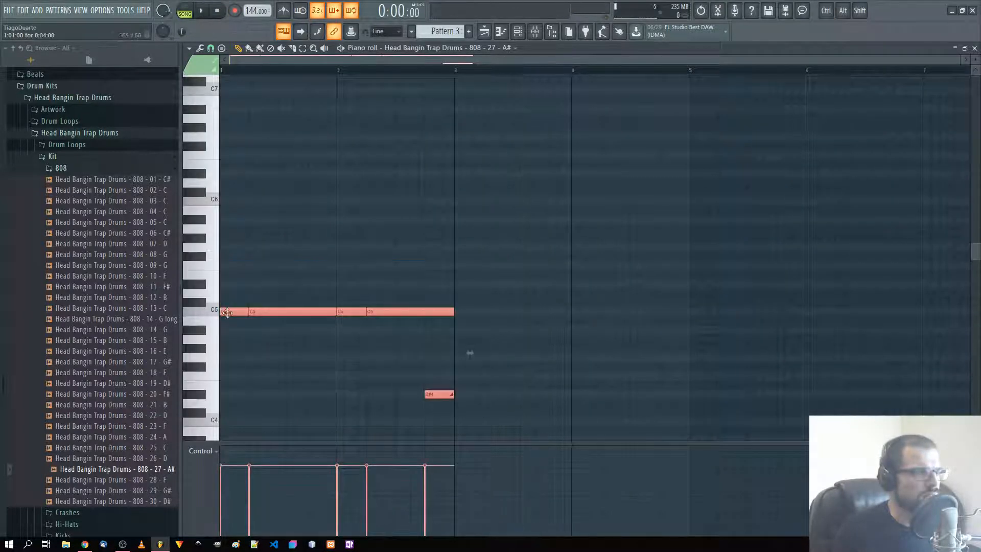
{"action": "left_click", "coordinate": [250, 325]}
{"action": "left_click", "coordinate": [974, 48]}
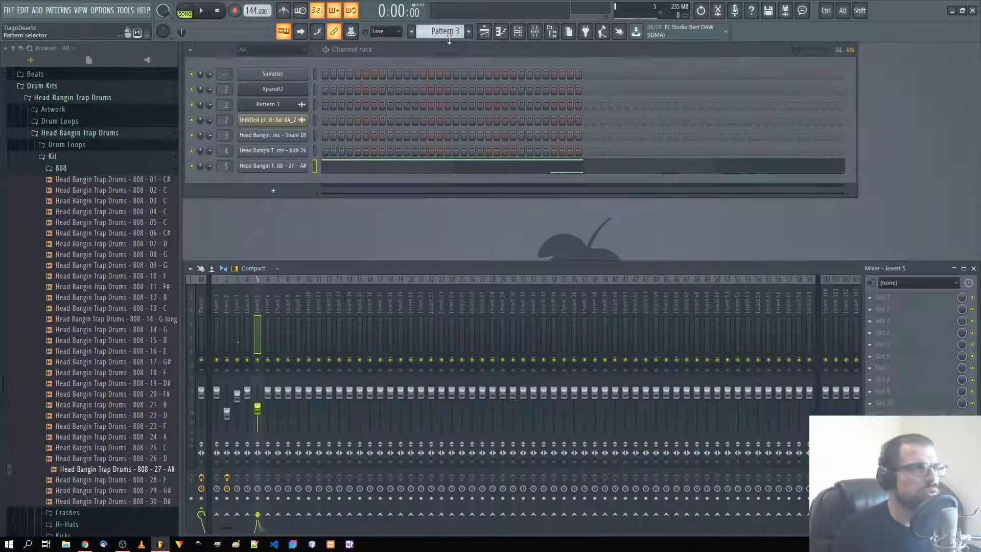
Copy the Kick 24 channel's steps from Pattern 2 into the same channel of Pattern 3
{"action": "scroll", "coordinate": [448, 36], "scroll_direction": "down", "scroll_amount": 1}
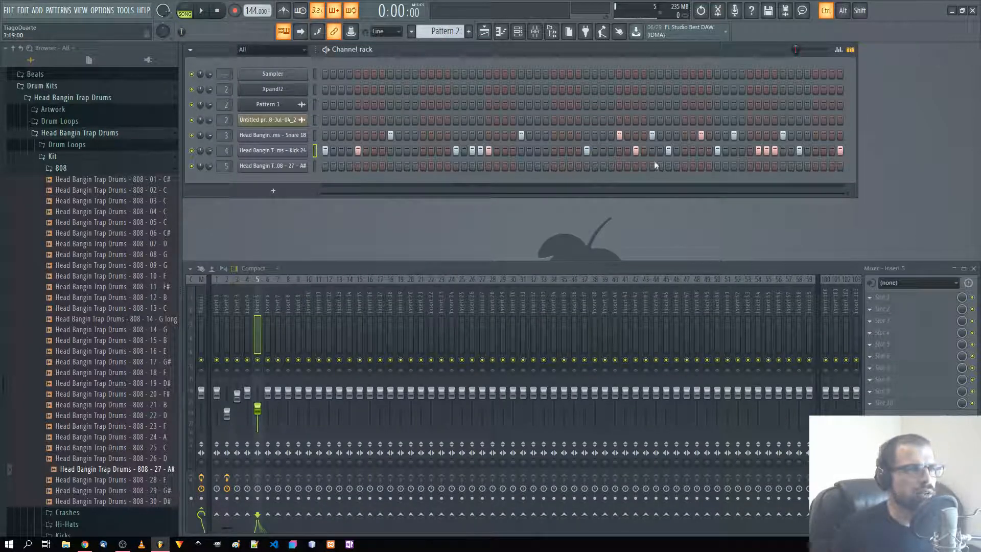
{"action": "scroll", "coordinate": [438, 33], "scroll_direction": "up", "scroll_amount": 1}
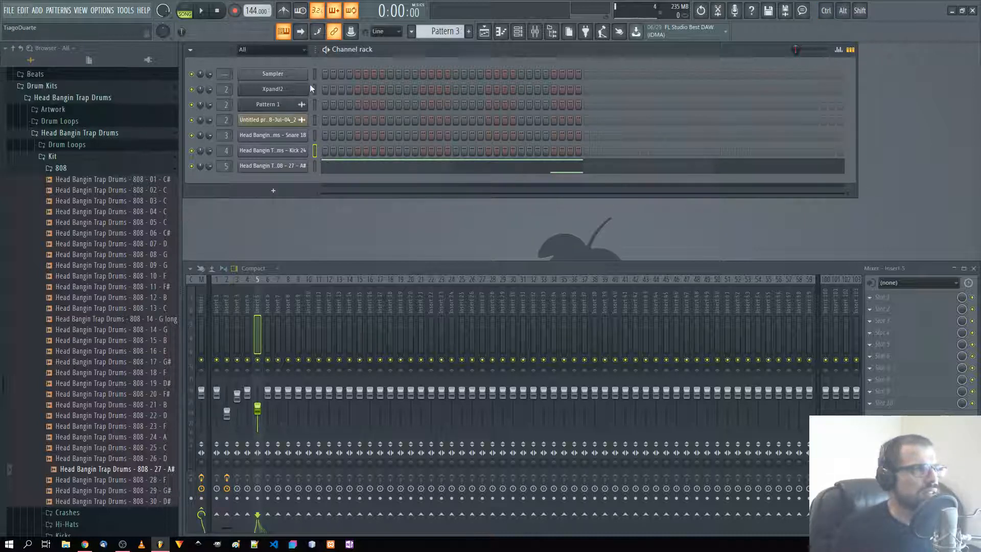
{"action": "key", "text": "ctrl+v"}
Shorten the first 808 C5 note of bar 2 to two steps and add two one-step C5 notes after it, matching the ghosted kicks
{"action": "left_click", "coordinate": [379, 172]}
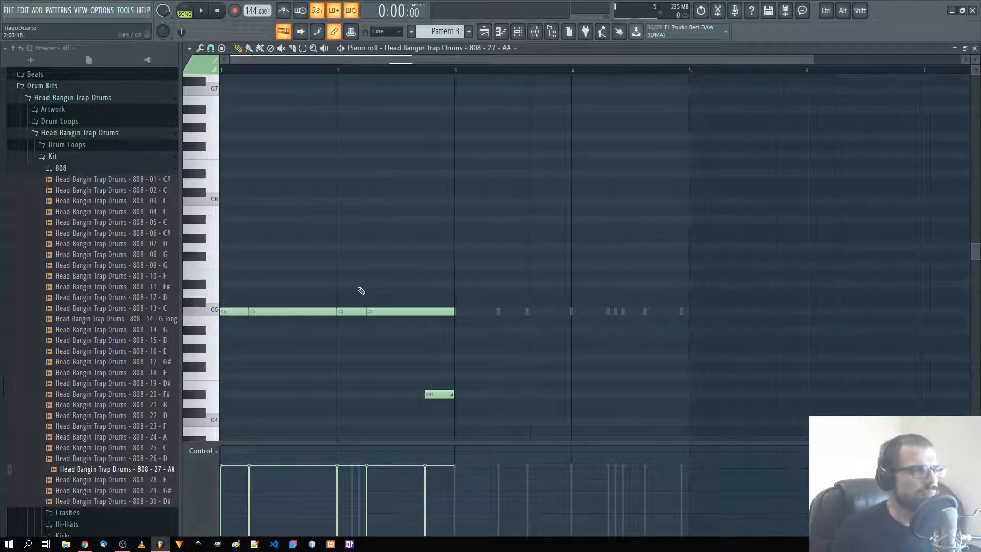
{"action": "left_click_drag", "start_coordinate": [383, 313], "coordinate": [348, 310]}
{"action": "scroll", "coordinate": [348, 327], "scroll_direction": "up", "scroll_amount": 8}
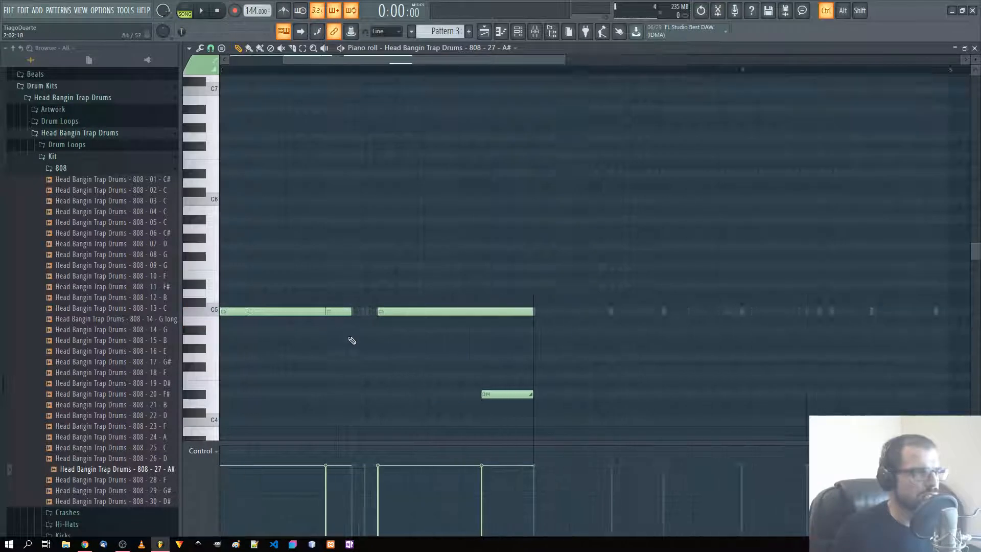
{"action": "left_click", "coordinate": [422, 311]}
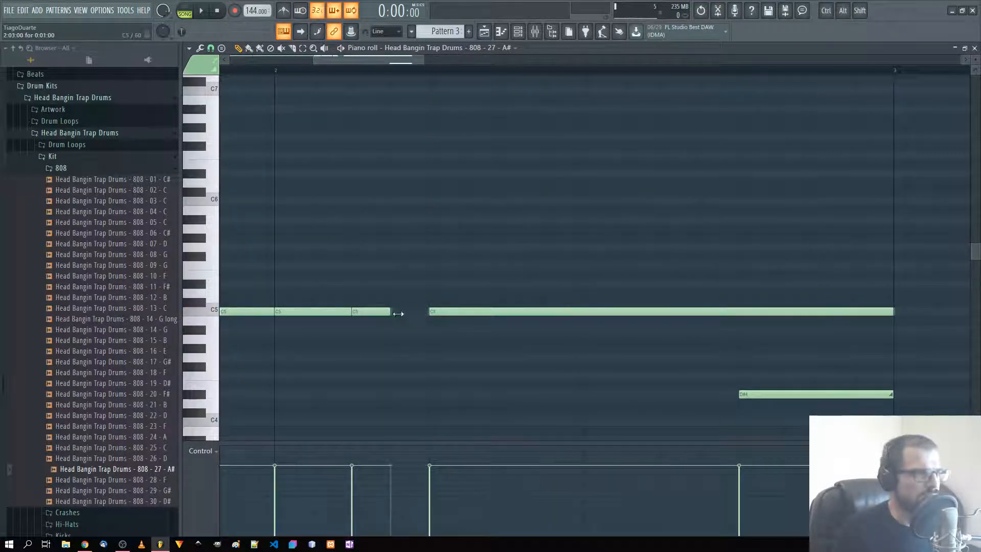
{"action": "left_click", "coordinate": [401, 313]}
{"action": "left_click_drag", "start_coordinate": [498, 366], "coordinate": [797, 393]}
{"action": "scroll", "coordinate": [486, 351], "scroll_direction": "down", "scroll_amount": 4}
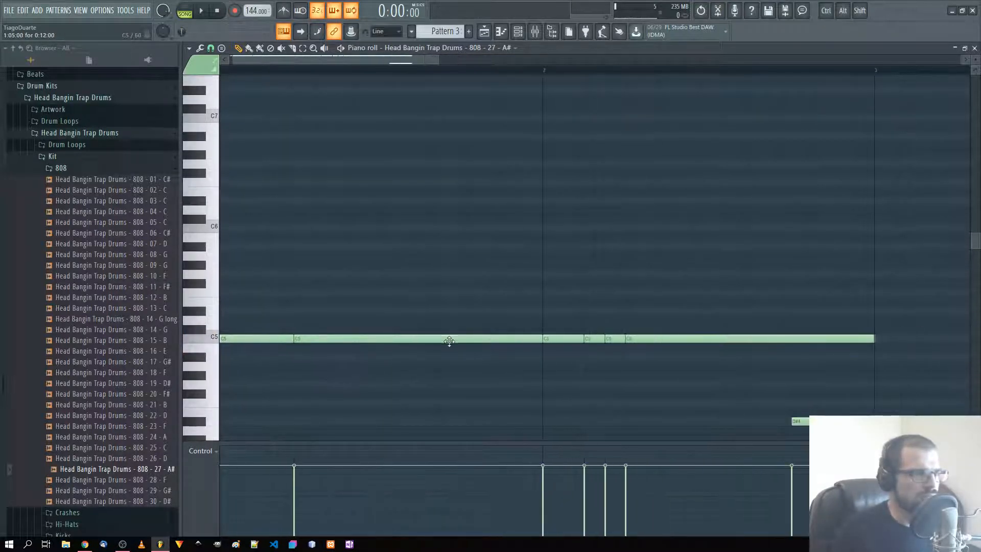
Add C5 808 notes of six, four and six steps across bar 3, starting on the ghosted kicks
{"action": "mouse_move", "coordinate": [449, 341]}
{"action": "left_mouse_down"}
{"action": "mouse_move", "coordinate": [434, 309]}
{"action": "mouse_move", "coordinate": [452, 346]}
{"action": "left_mouse_up"}
{"action": "mouse_move", "coordinate": [251, 341]}
{"action": "left_mouse_down"}
{"action": "mouse_move", "coordinate": [249, 326]}
{"action": "mouse_move", "coordinate": [249, 340]}
{"action": "left_mouse_up"}
{"action": "scroll", "coordinate": [434, 363], "scroll_direction": "right", "scroll_amount": 5}
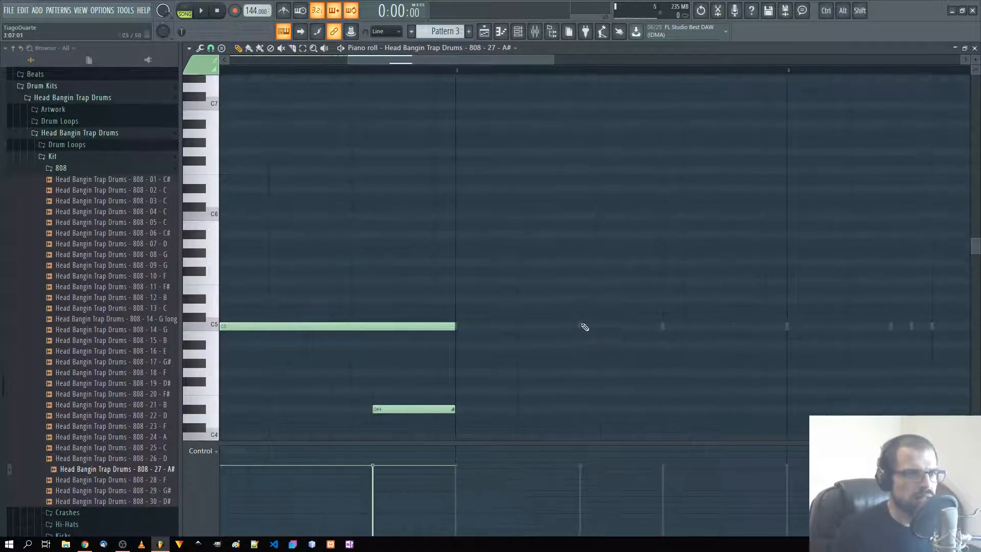
{"action": "left_click_drag", "start_coordinate": [496, 330], "coordinate": [532, 329]}
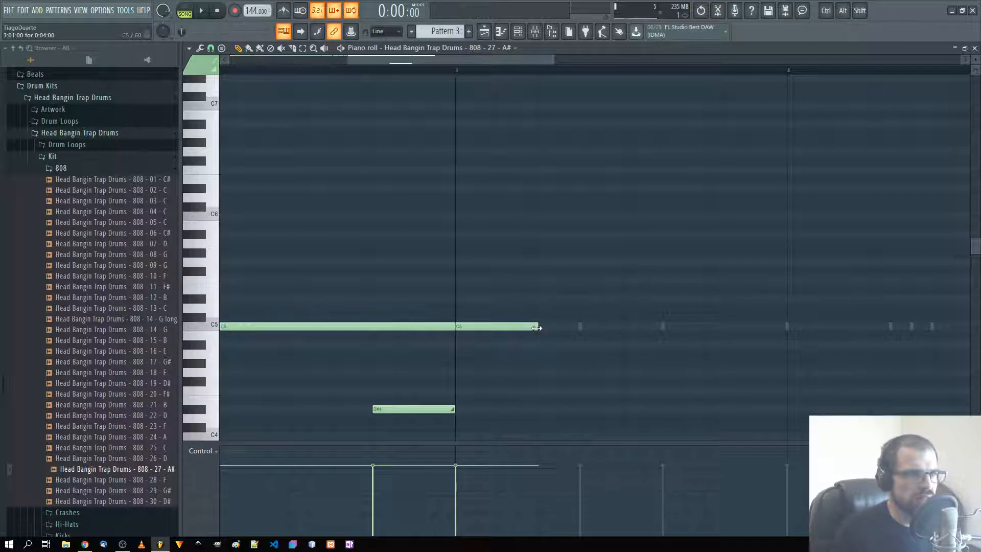
{"action": "left_click", "coordinate": [584, 328]}
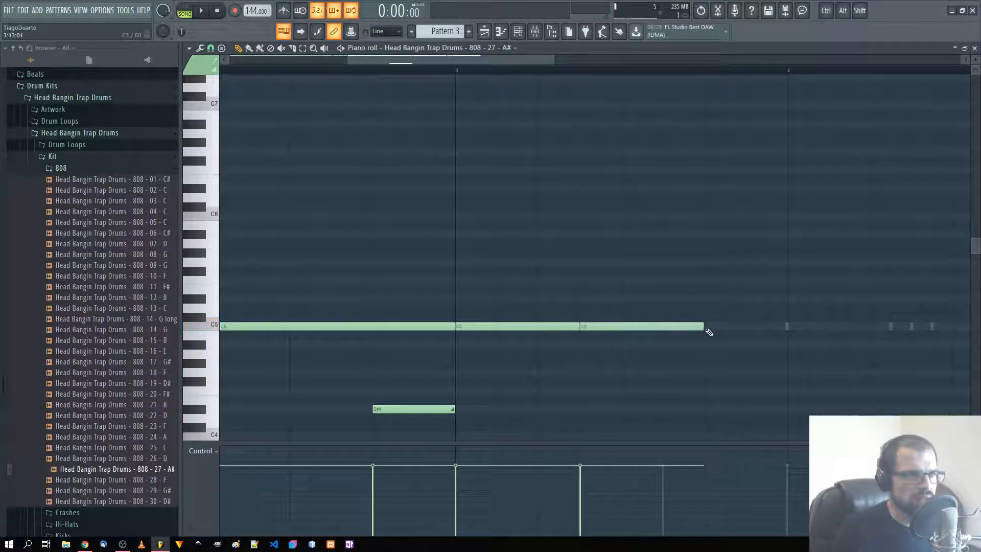
{"action": "left_click", "coordinate": [665, 327]}
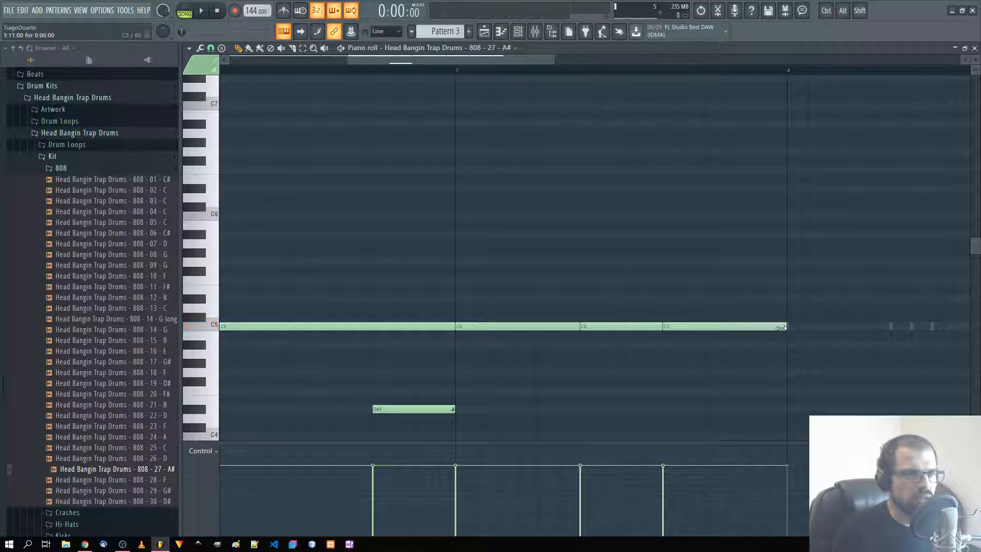
Fill bar 4 on the ghosted kicks with a five-step C5, one-step D#5 and F5, a three-step C#5 and a six-step C5
{"action": "scroll", "coordinate": [744, 354], "scroll_direction": "down", "scroll_amount": 4}
{"action": "left_click", "coordinate": [581, 330]}
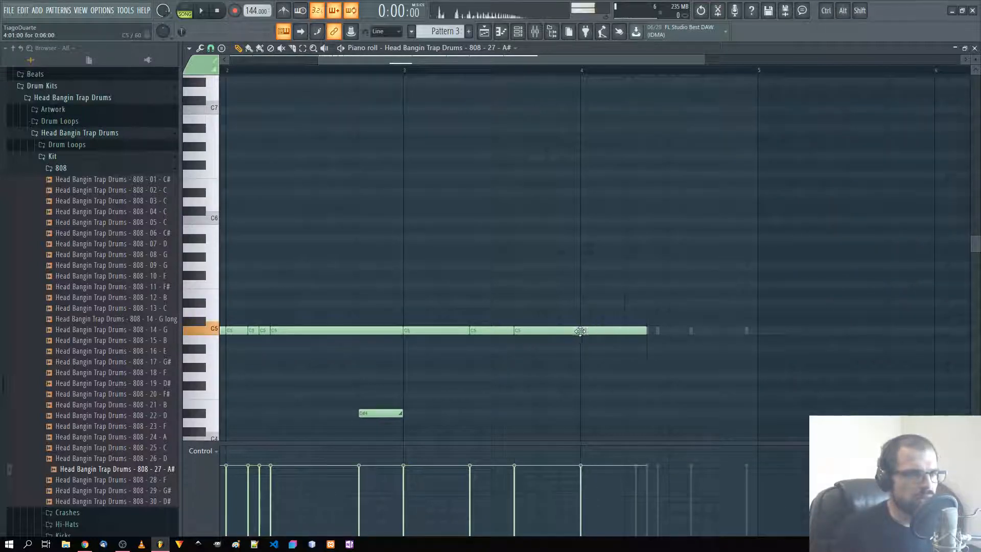
{"action": "left_click", "coordinate": [640, 303]}
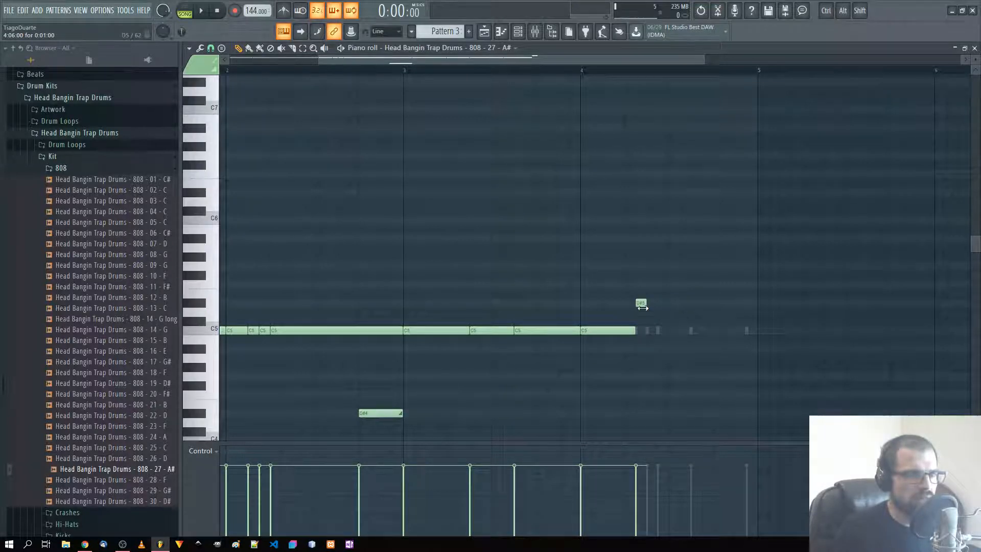
{"action": "left_click", "coordinate": [649, 285]}
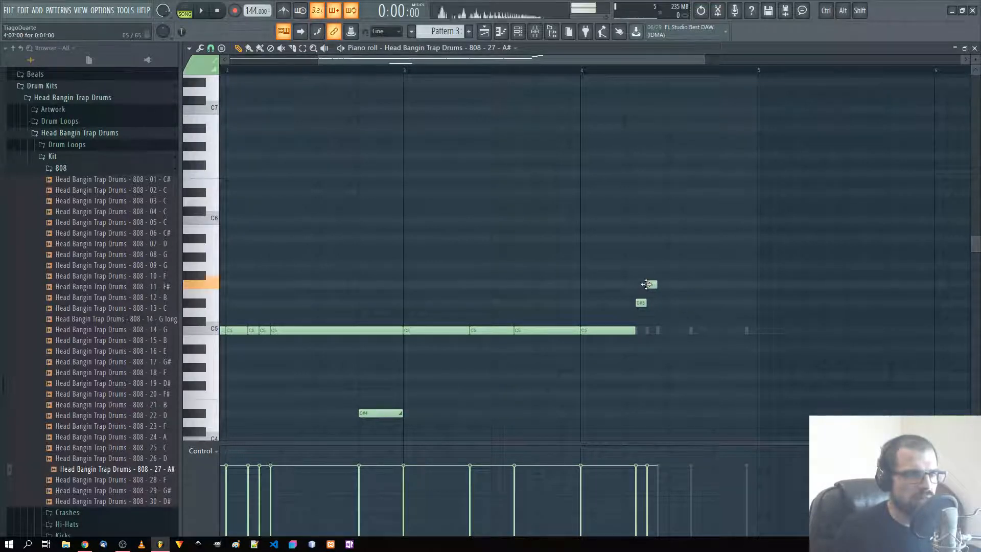
{"action": "left_click", "coordinate": [661, 321]}
{"action": "left_click_drag", "start_coordinate": [666, 331], "coordinate": [696, 330]}
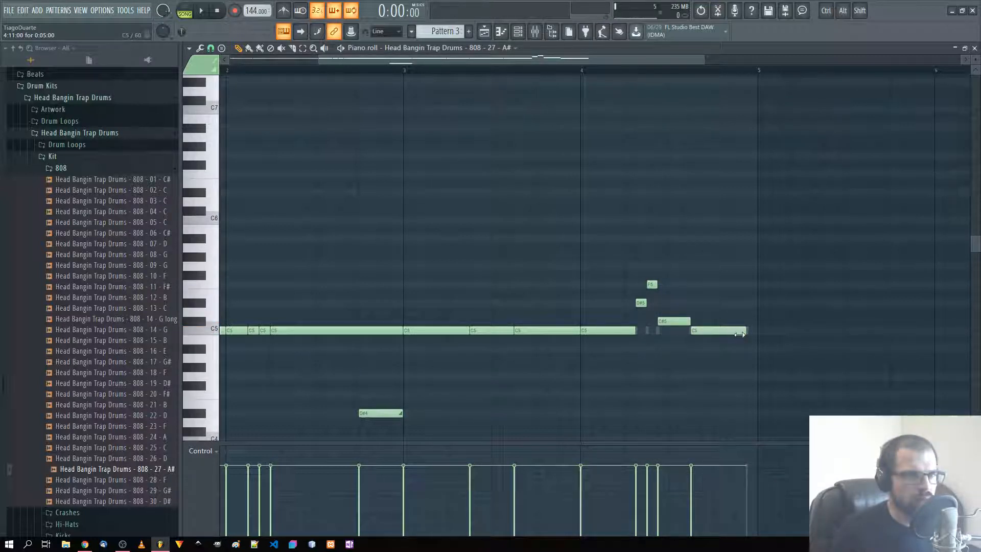
Add a four-step A#3 slide note on the last beat of bar 4 of the 808 line
{"action": "scroll", "coordinate": [810, 396], "scroll_direction": "down", "scroll_amount": 4}
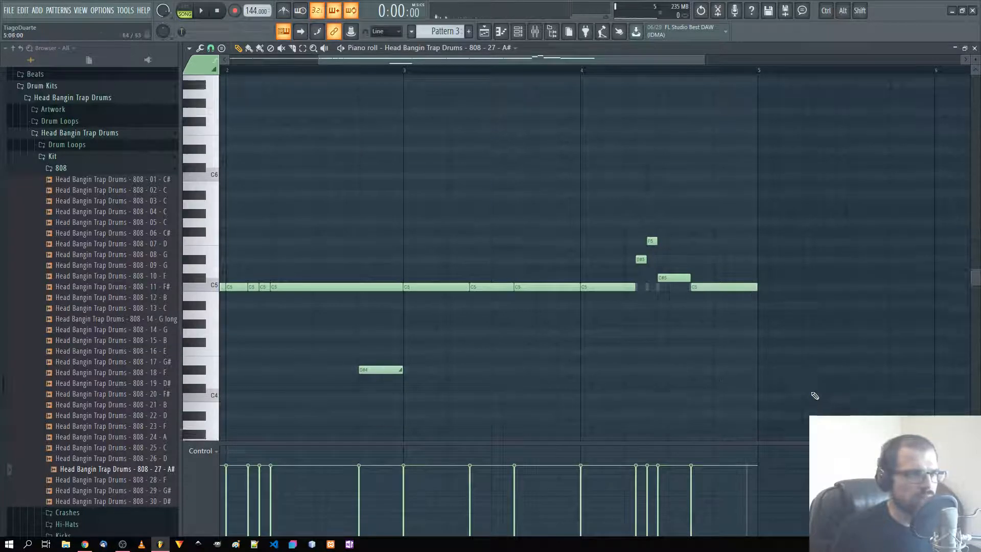
{"action": "left_click", "coordinate": [722, 351]}
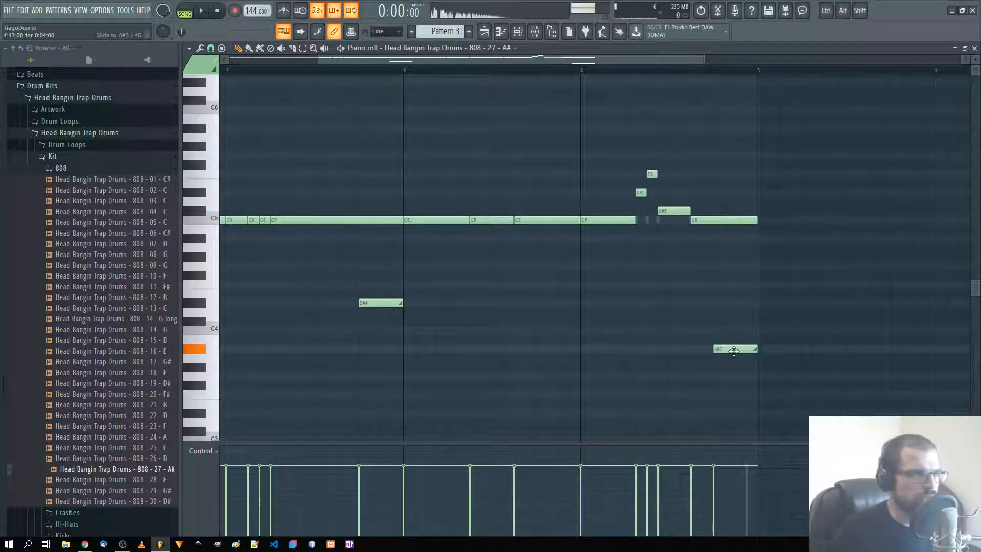
{"action": "right_click", "coordinate": [647, 305], "text": "ctrl"}
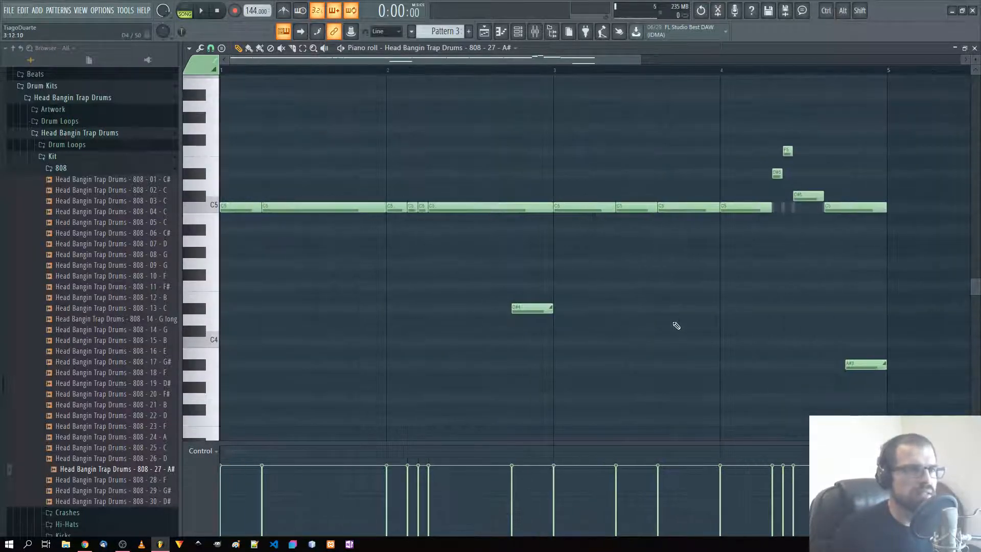
Play the pattern, close the piano roll and lower mixer insert 5's fader slightly
{"action": "key", "text": "space"}
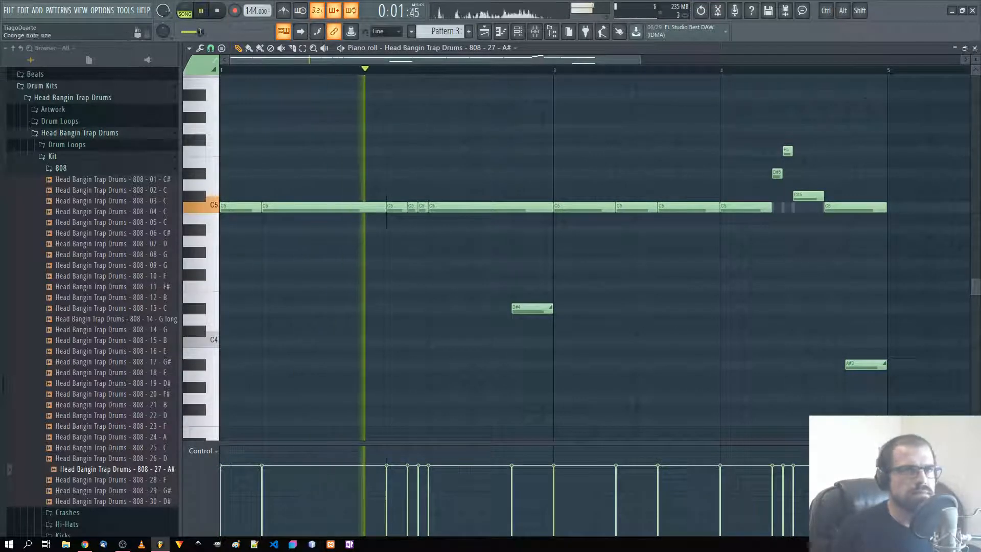
{"action": "left_click", "coordinate": [975, 48]}
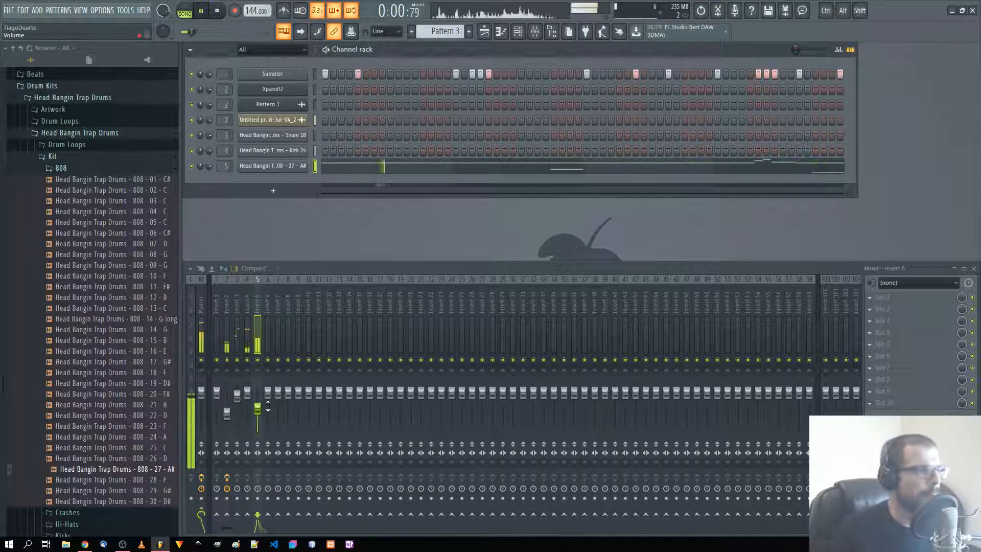
{"action": "left_click_drag", "start_coordinate": [260, 412], "coordinate": [260, 410]}
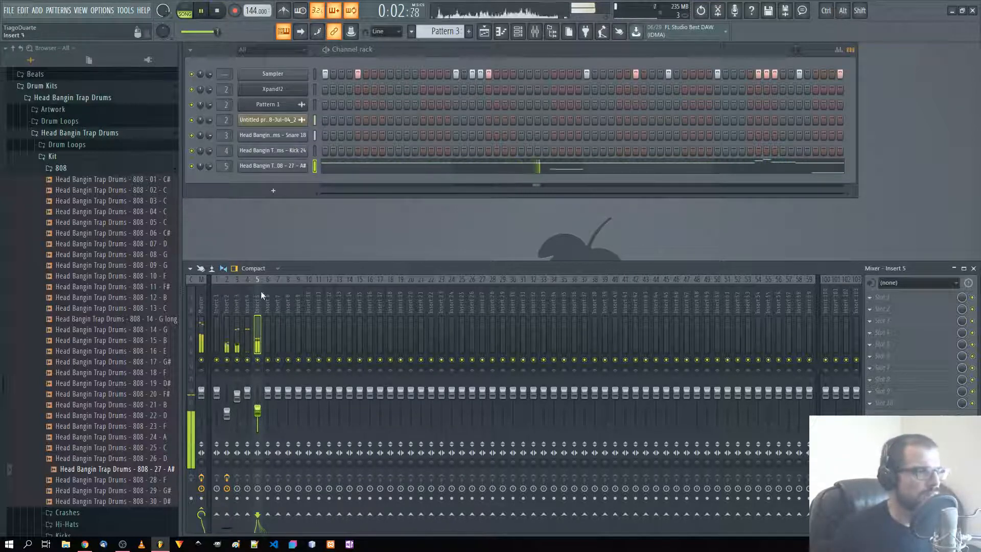
Route mixer inserts 2 to 5 only to insert 1 and rename insert 1 as Mix
{"action": "left_click_drag", "start_coordinate": [258, 315], "coordinate": [226, 315]}
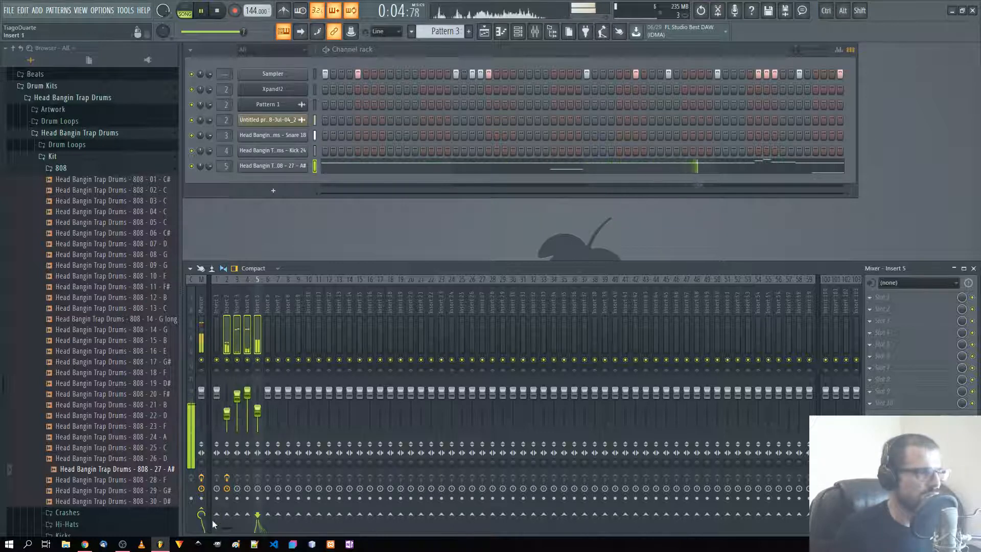
{"action": "right_click", "coordinate": [223, 514]}
{"action": "left_click", "coordinate": [217, 308]}
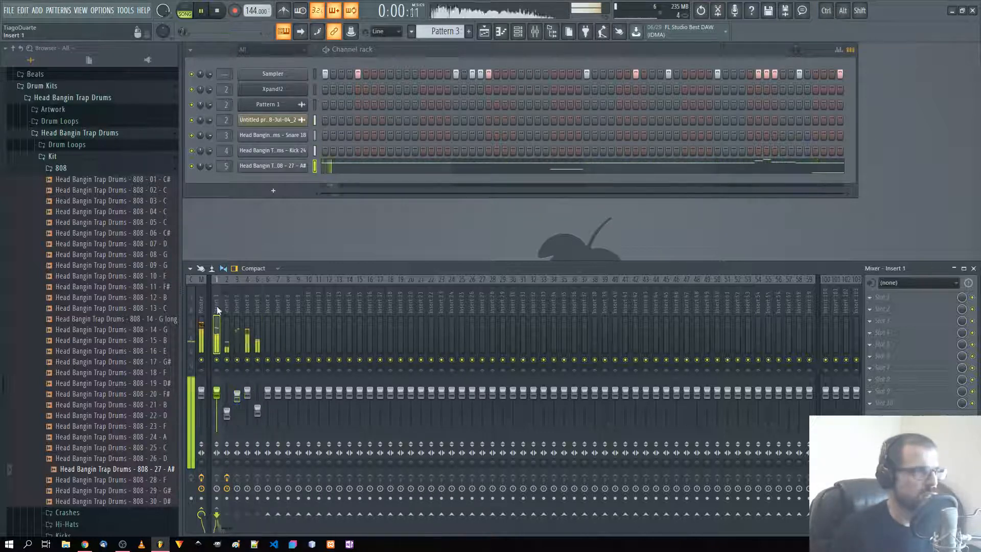
{"action": "key", "text": "F2"}
{"action": "type", "text": "Mix"}
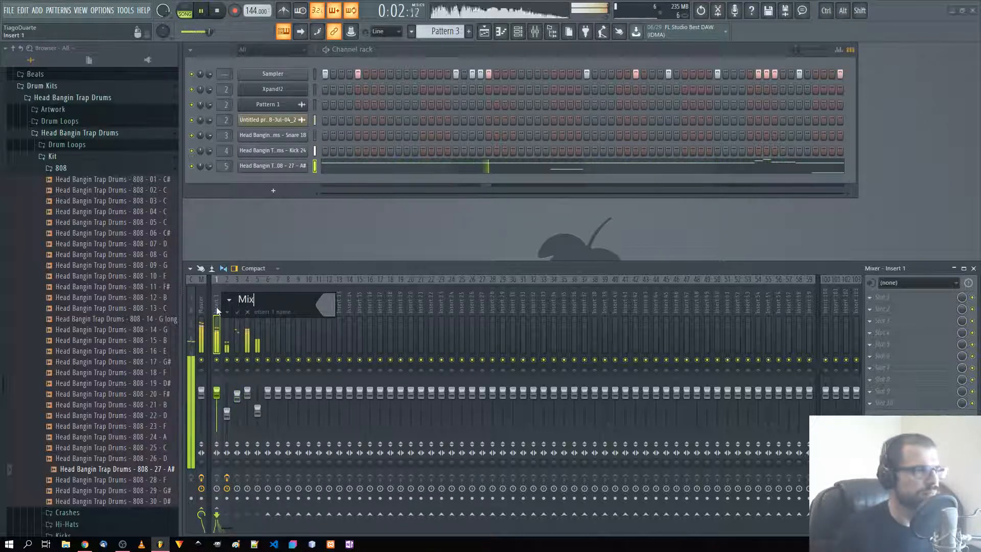
{"action": "key", "text": "Return"}
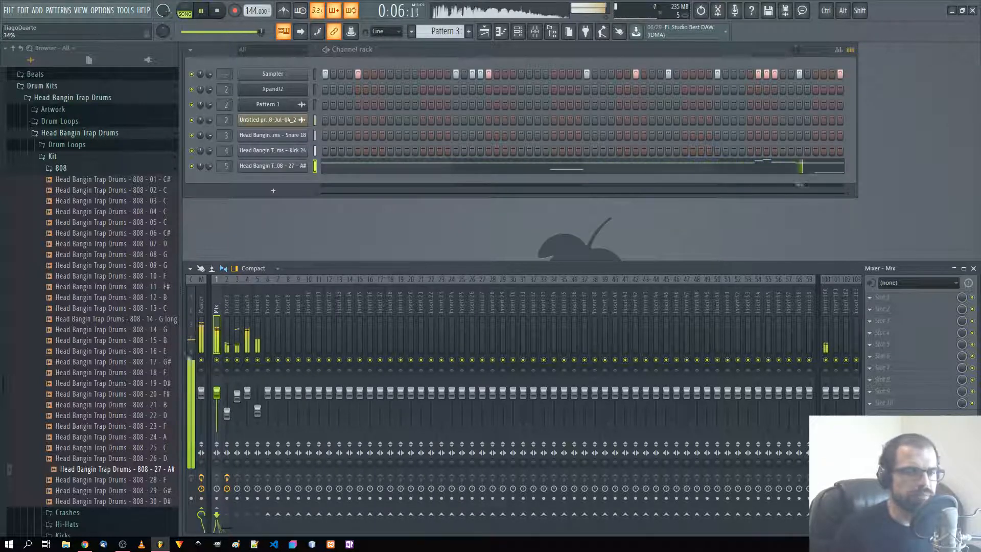
Rename mixer insert 100 as Aux rev
{"action": "left_click", "coordinate": [827, 304]}
{"action": "key", "text": "F2"}
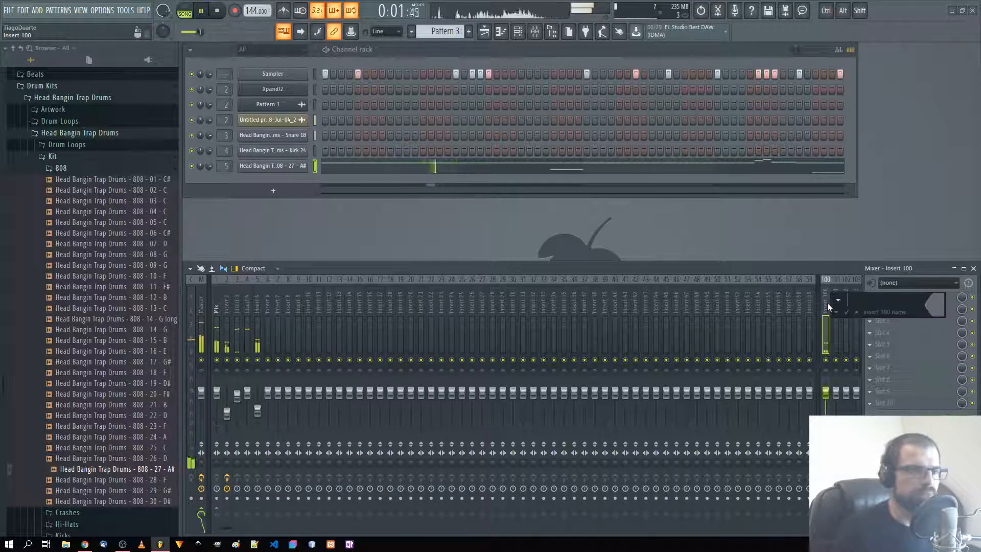
{"action": "type", "text": "Aux rev"}
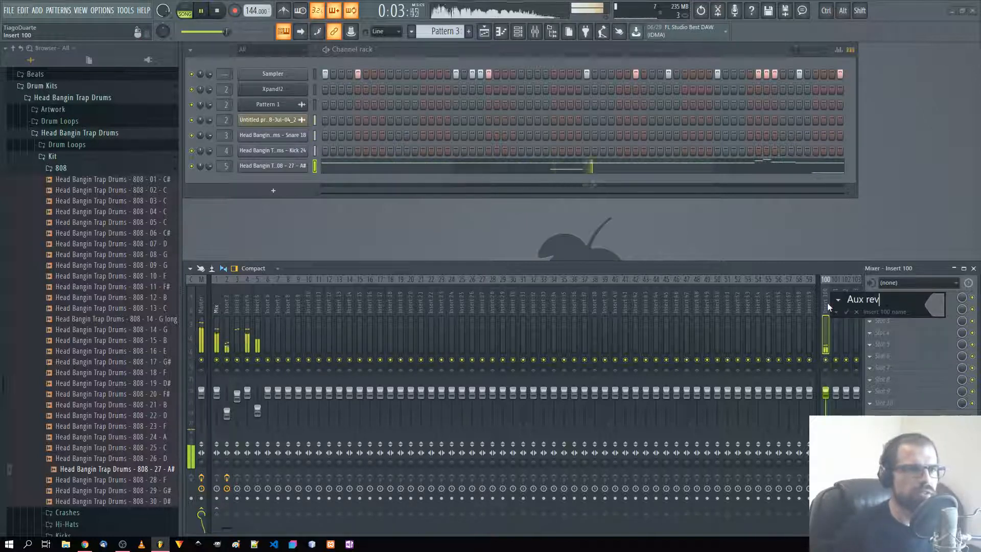
{"action": "key", "text": "Return"}
Load the MPXiReverb effect into the first effect slot of the Aux rev insert
{"action": "left_click", "coordinate": [879, 297]}
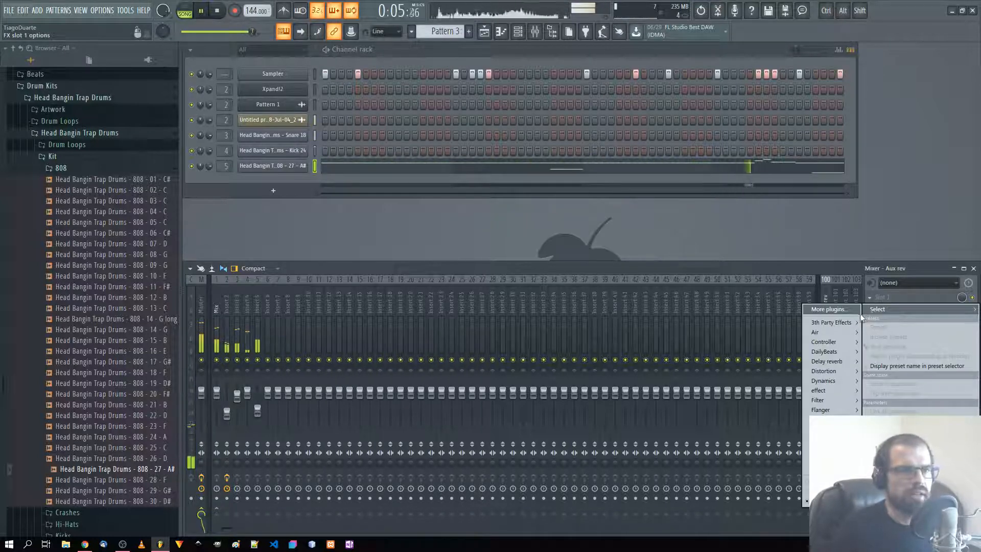
{"action": "mouse_move", "coordinate": [837, 321]}
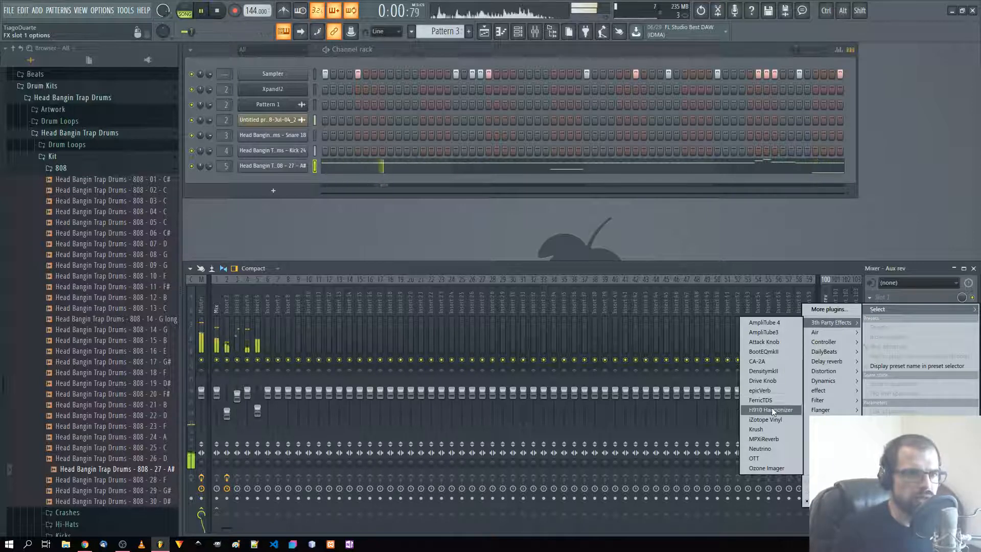
{"action": "left_click", "coordinate": [765, 440]}
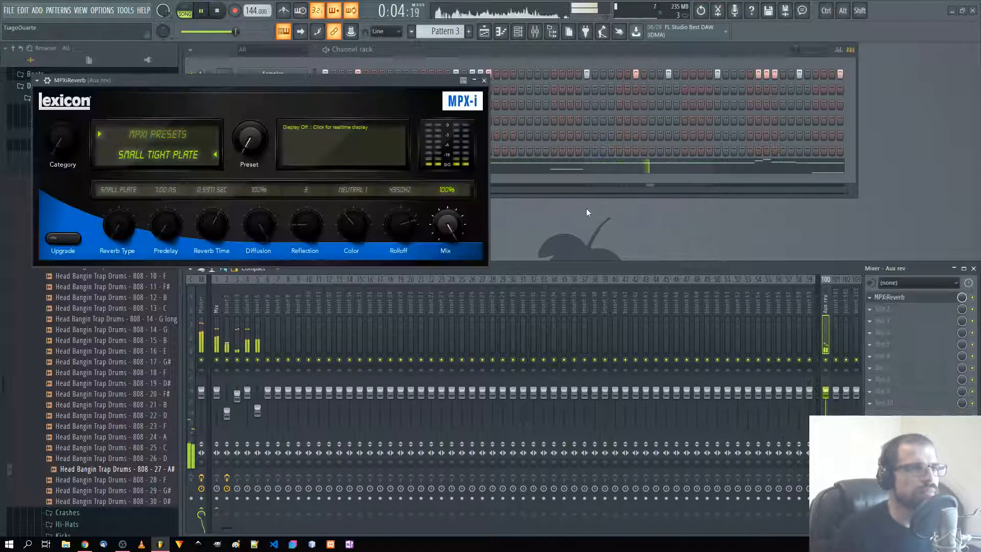
Load FidelityEQ into the second Aux rev slot and enable its high-pass filter at about 583 Hz
{"action": "left_click", "coordinate": [888, 311]}
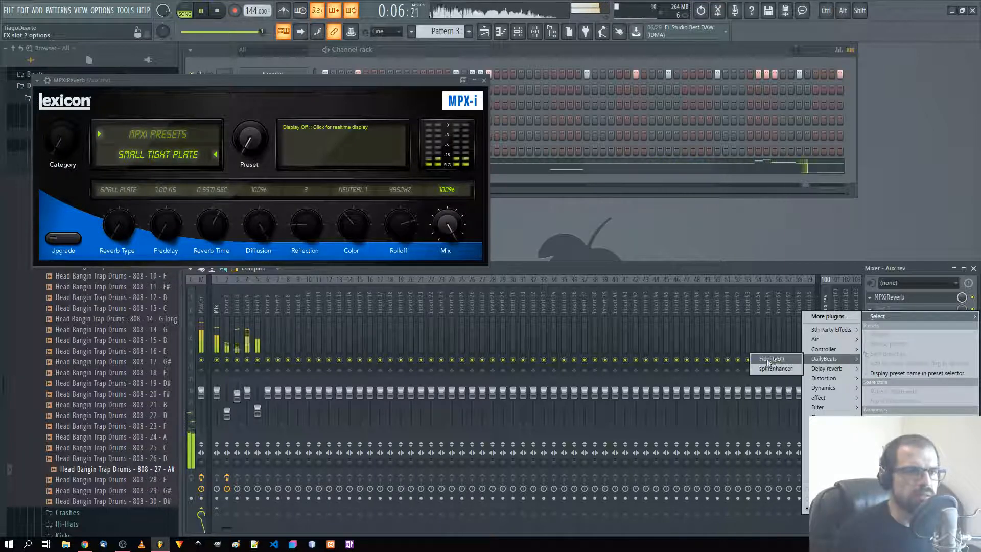
{"action": "left_click", "coordinate": [889, 356]}
{"action": "left_click_drag", "start_coordinate": [256, 102], "coordinate": [569, 259]}
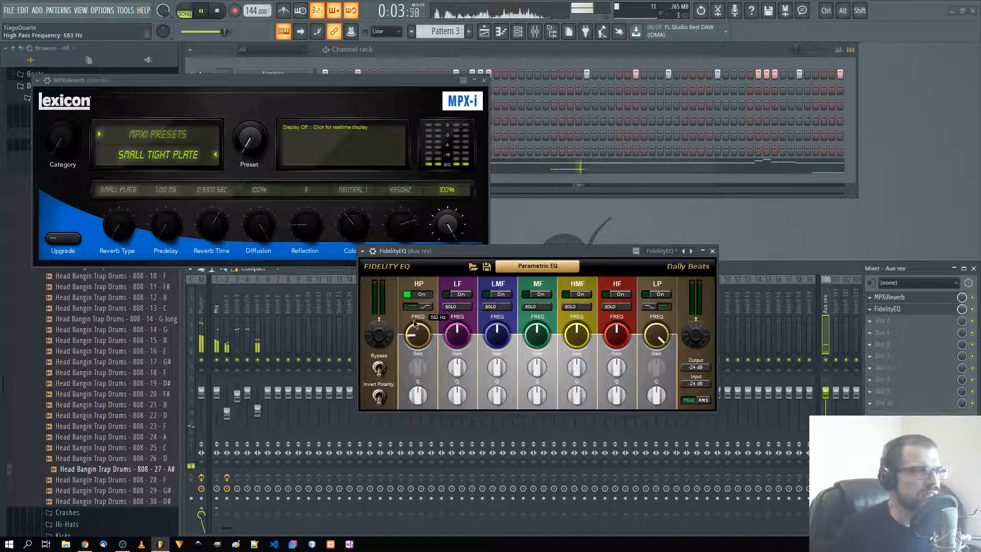
{"action": "left_click", "coordinate": [712, 251]}
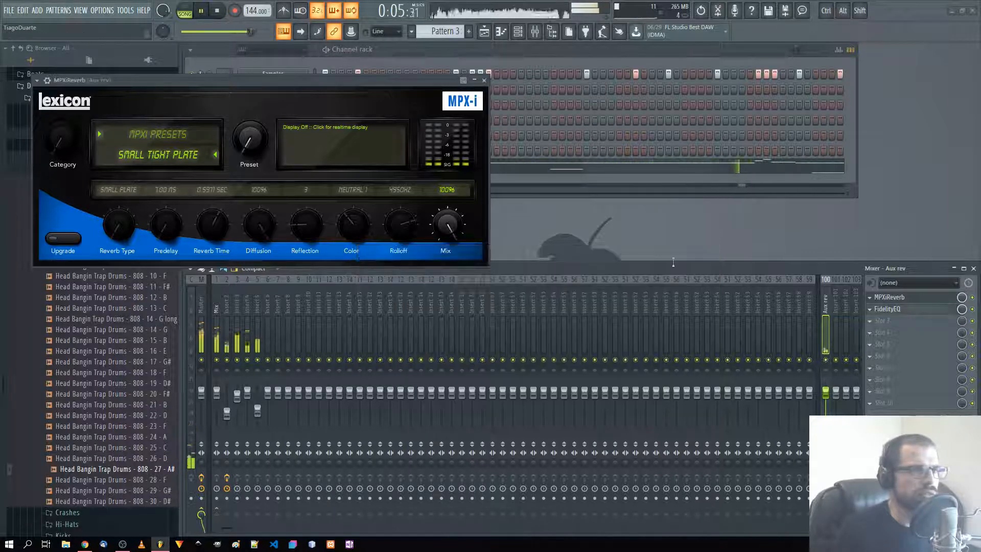
Select the Medium Plate preset in MPXiReverb and close the plugin window
{"action": "left_click_drag", "start_coordinate": [308, 82], "coordinate": [538, 189]}
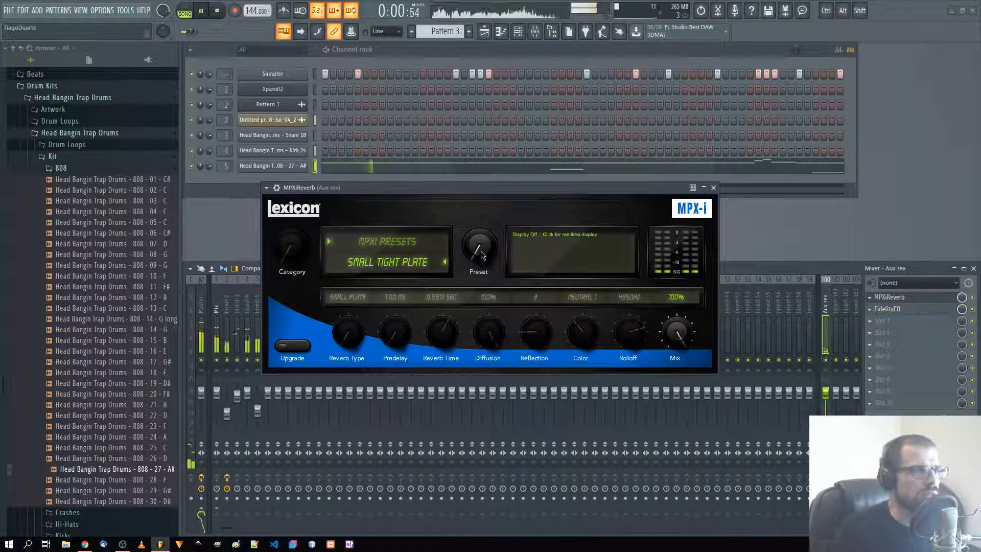
{"action": "left_click_drag", "start_coordinate": [481, 256], "coordinate": [464, 250]}
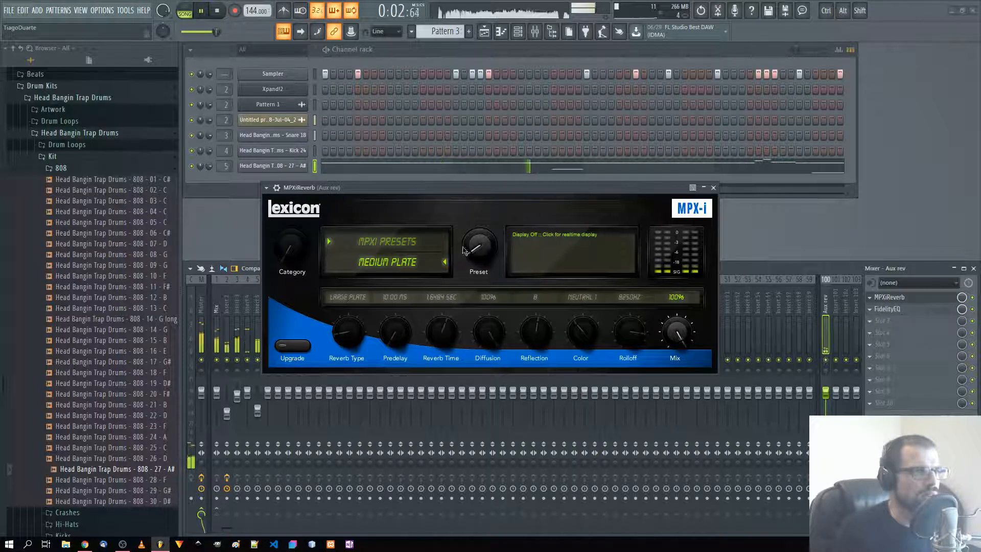
{"action": "left_click", "coordinate": [714, 188]}
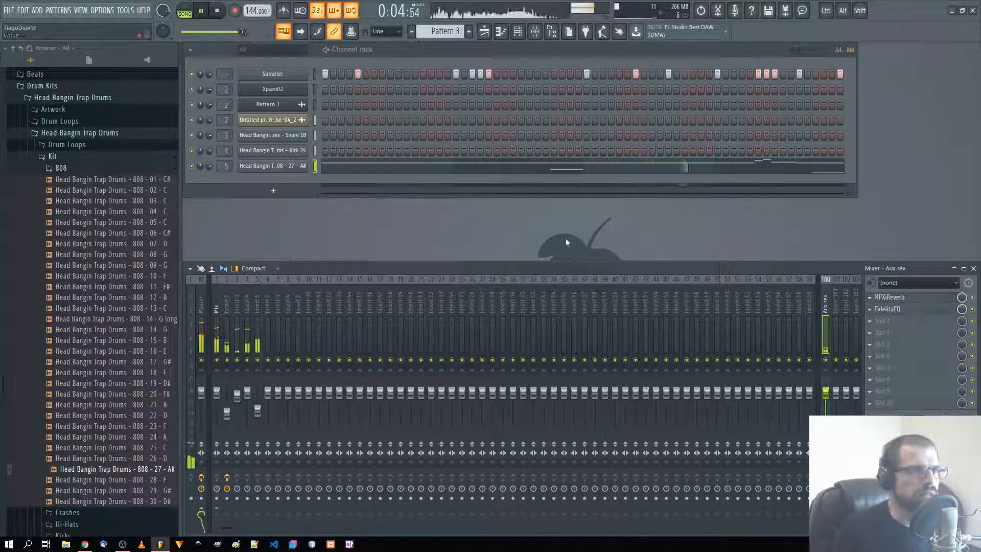
Rename mixer insert 2 as Sample and insert 3 as Snare
{"action": "double_click", "coordinate": [226, 299]}
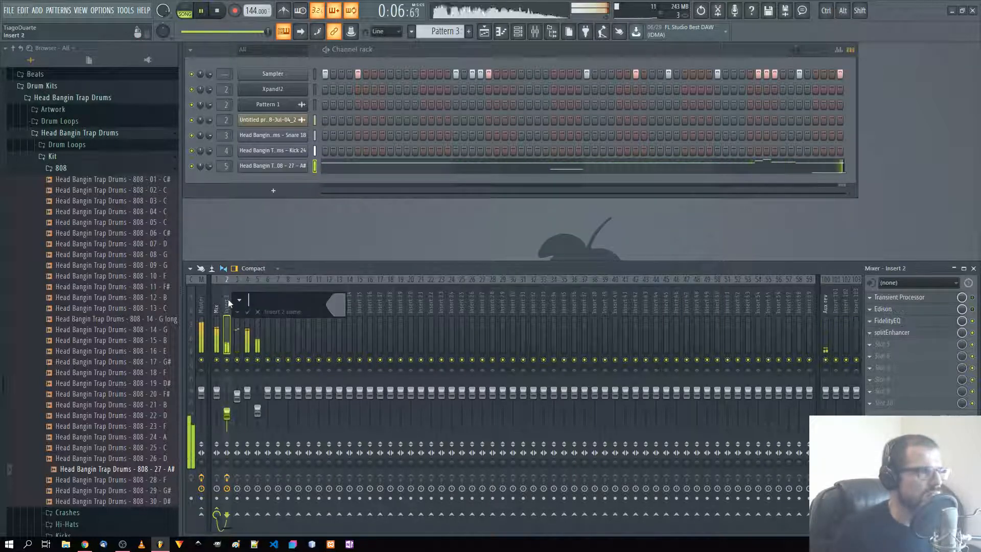
{"action": "type", "text": "Sample"}
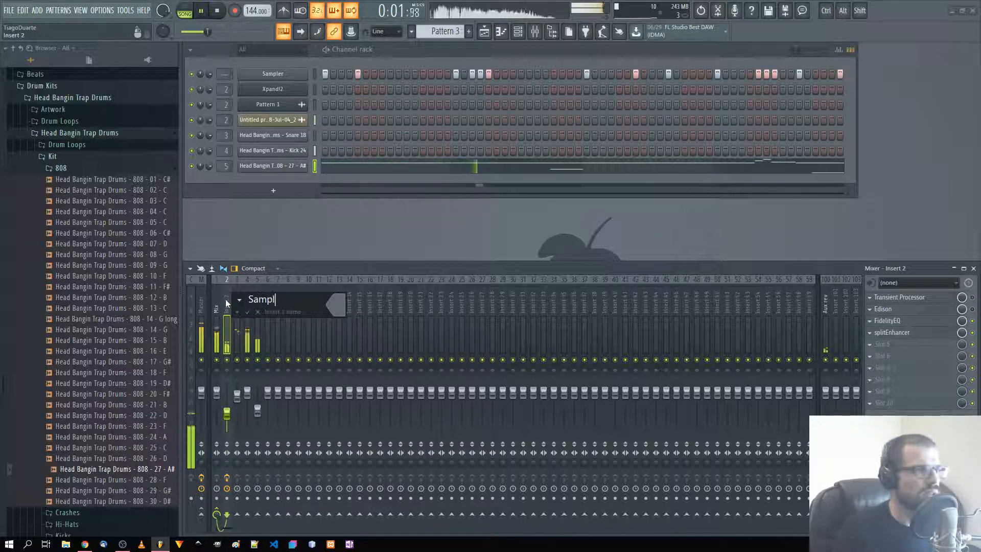
{"action": "key", "text": "Return"}
{"action": "key", "text": "Right"}
{"action": "key", "text": "F2"}
{"action": "type", "text": "Sn"}
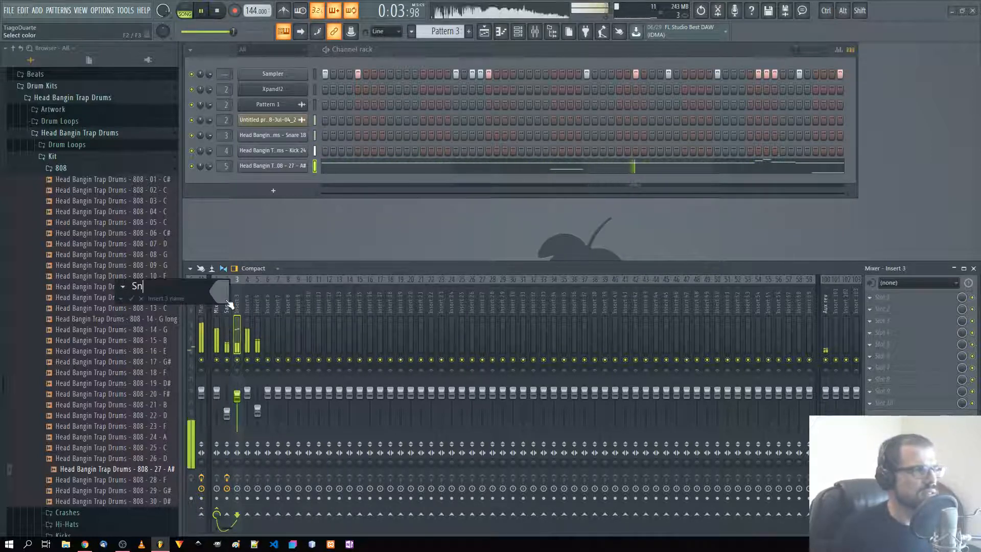
{"action": "type", "text": "are"}
{"action": "key", "text": "Return"}
Rename mixer insert 4 as Kick and insert 5 as 808
{"action": "key", "text": "Right"}
{"action": "key", "text": "F2"}
{"action": "type", "text": "Kic"}
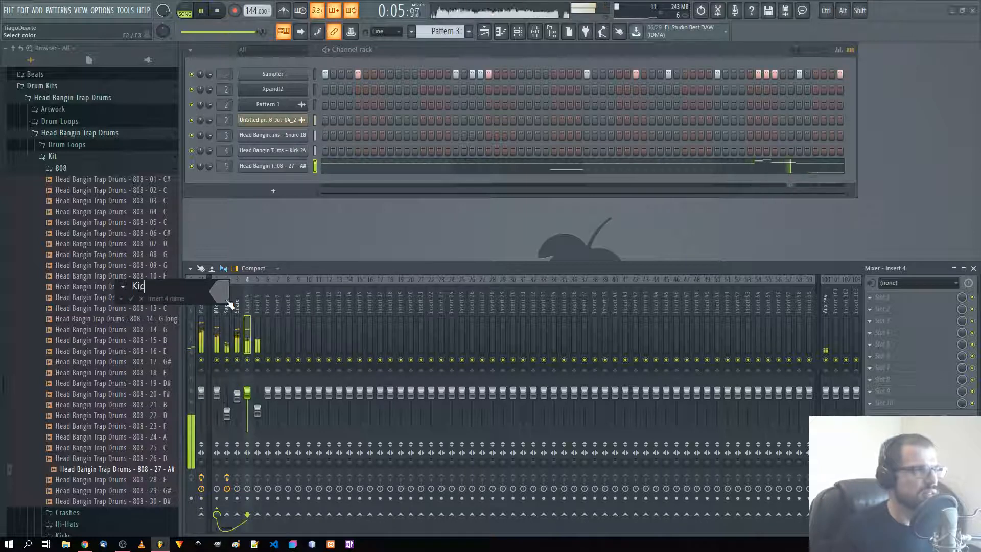
{"action": "type", "text": "k"}
{"action": "key", "text": "Return"}
{"action": "key", "text": "Right"}
{"action": "key", "text": "F2"}
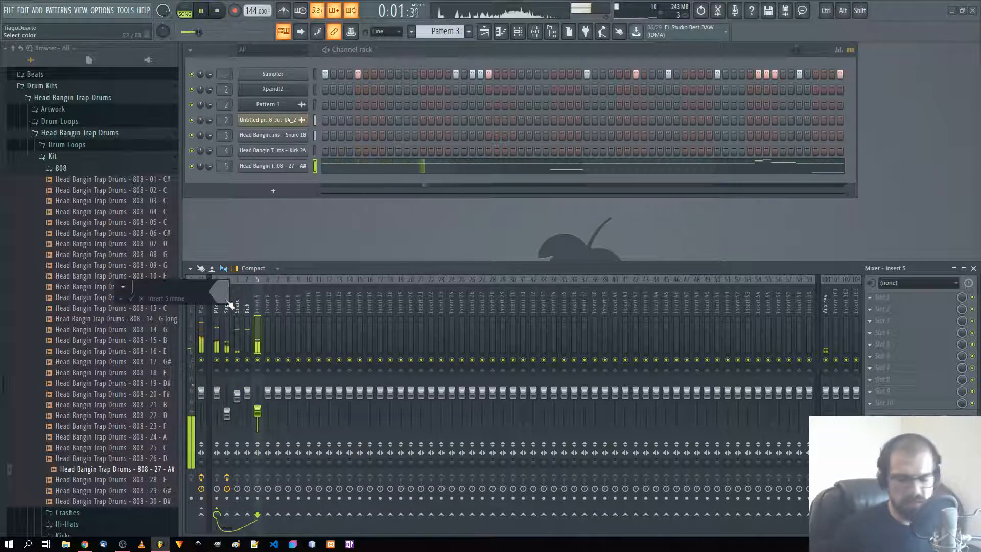
{"action": "type", "text": "808"}
{"action": "key", "text": "Return"}
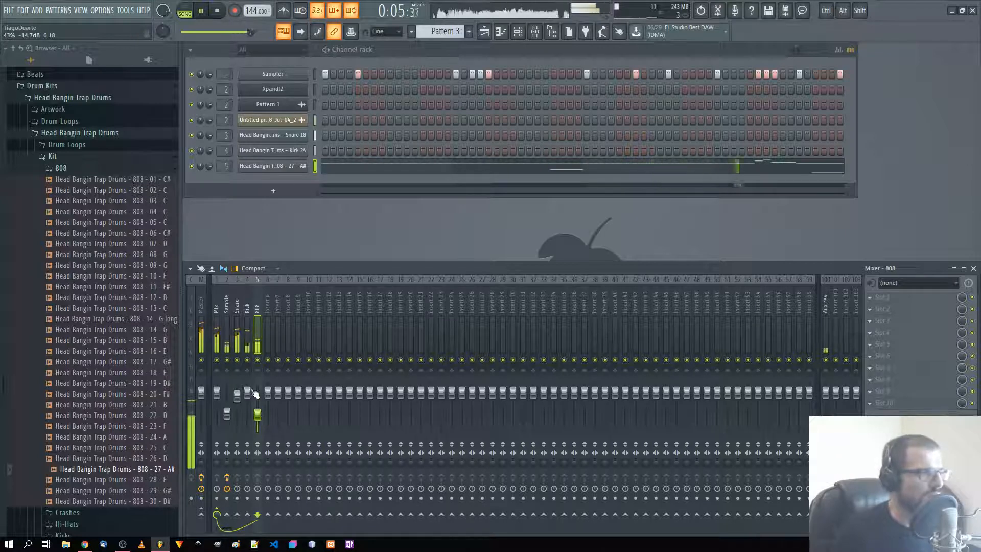
Lower the Sample insert's volume to about -19.2 dB and load Fruity Reeverb 2 into its fifth effect slot
{"action": "left_click", "coordinate": [231, 376]}
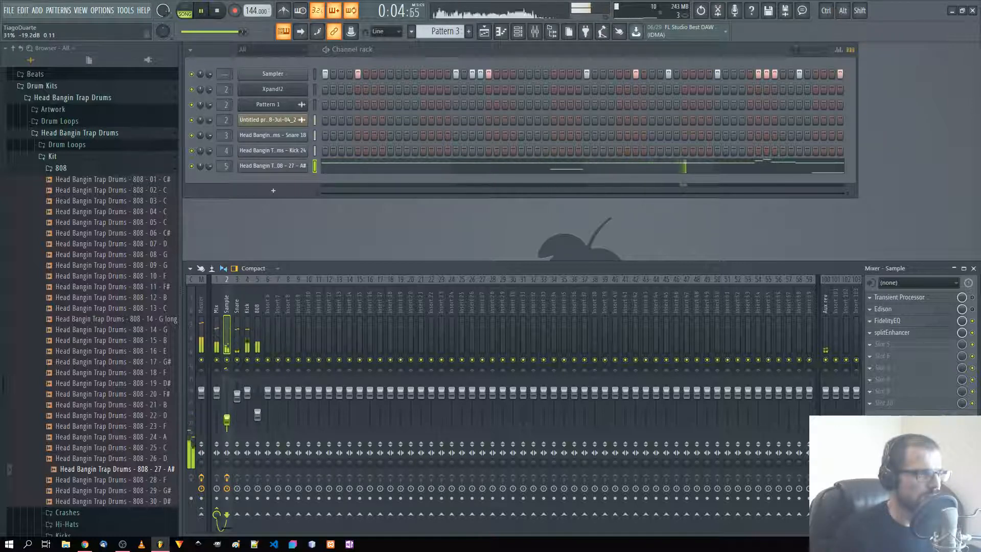
{"action": "left_click", "coordinate": [900, 345]}
{"action": "mouse_move", "coordinate": [877, 316]}
{"action": "mouse_move", "coordinate": [838, 372]}
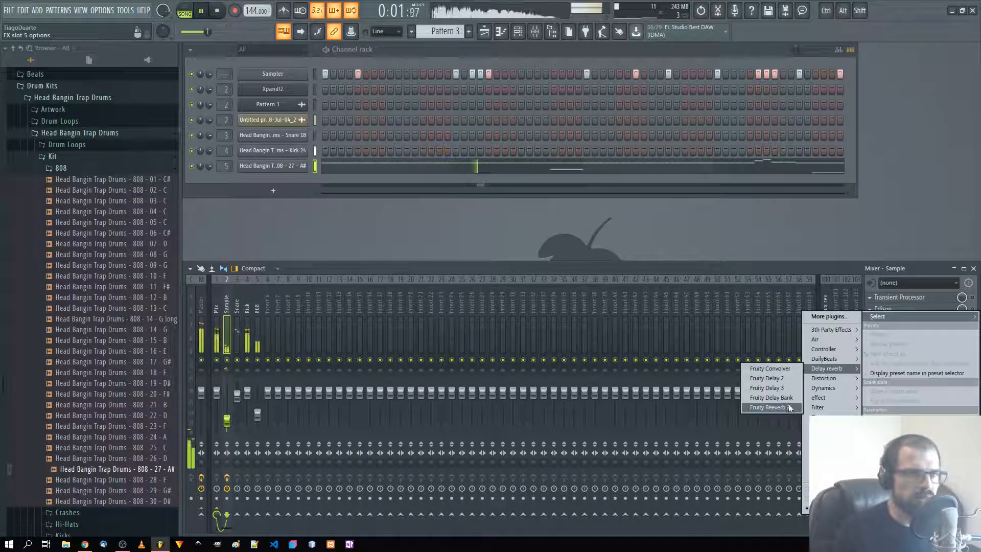
{"action": "left_click", "coordinate": [769, 408]}
Raise the room size and low cut in Fruity Reeverb 2 and set its wet level to 46%
{"action": "left_click_drag", "start_coordinate": [160, 125], "coordinate": [160, 104]}
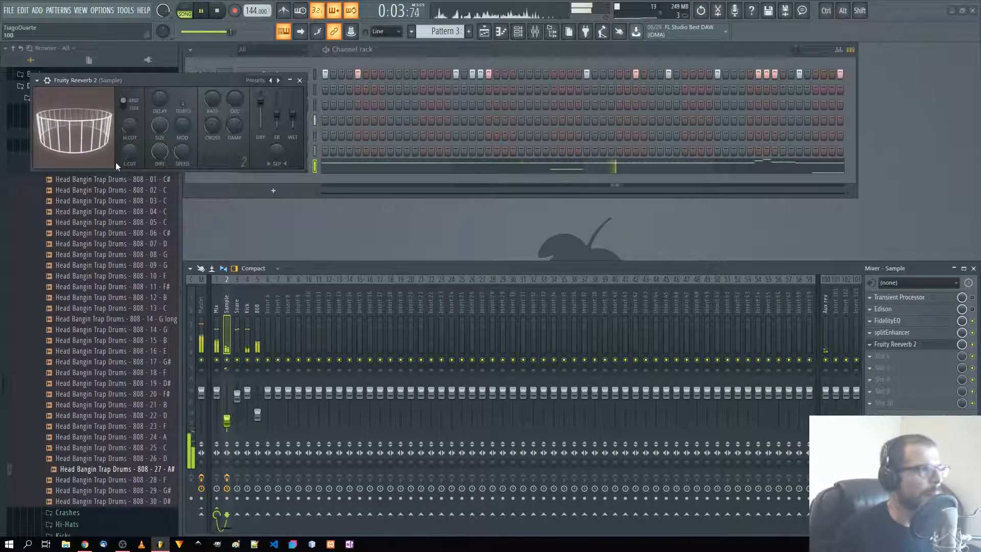
{"action": "left_click_drag", "start_coordinate": [129, 152], "coordinate": [129, 136]}
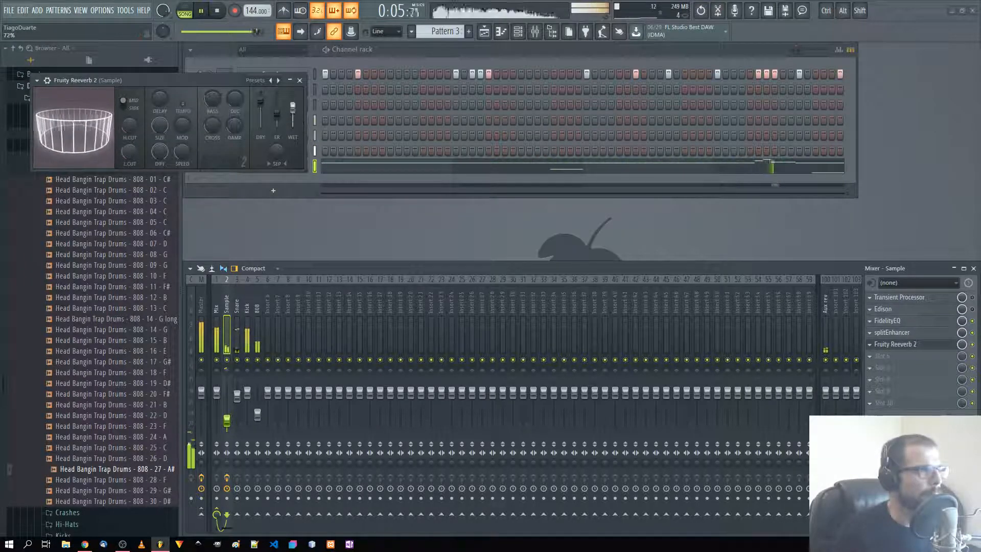
{"action": "left_click_drag", "start_coordinate": [294, 113], "coordinate": [294, 115]}
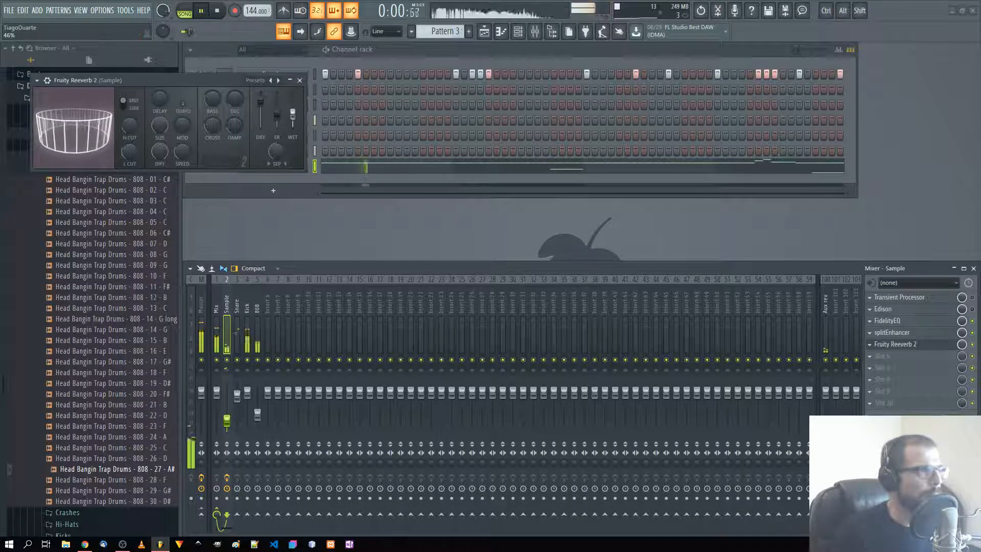
{"action": "left_click", "coordinate": [300, 80]}
Open the Xpand!2 instrument and route its channel to mixer insert 6
{"action": "left_click", "coordinate": [280, 90]}
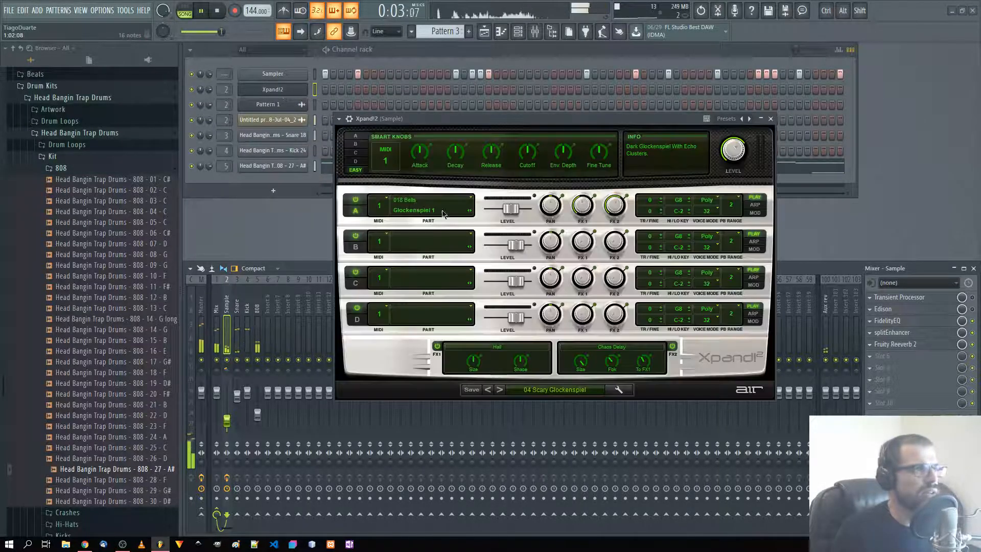
{"action": "left_click_drag", "start_coordinate": [556, 119], "coordinate": [556, 118]}
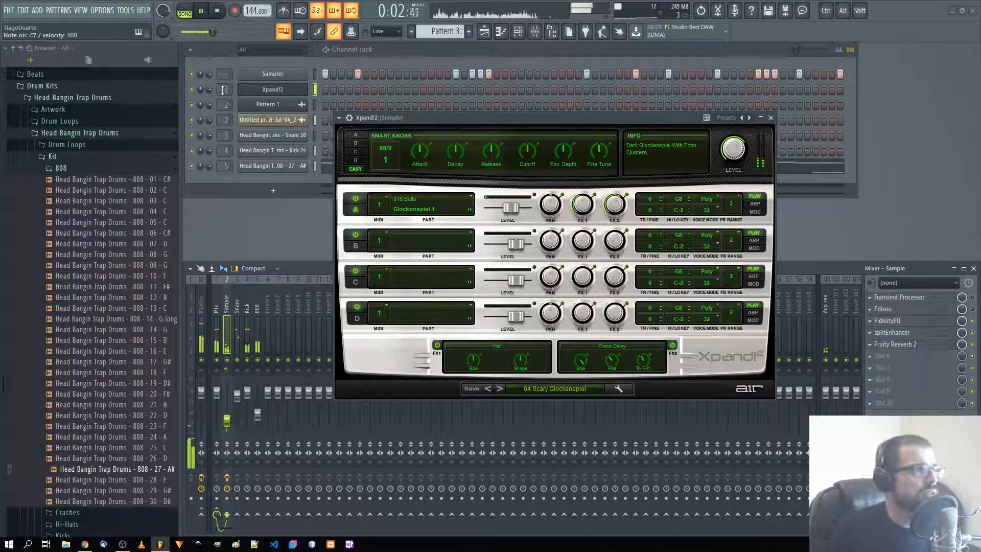
{"action": "scroll", "coordinate": [223, 90], "scroll_direction": "up", "scroll_amount": 4}
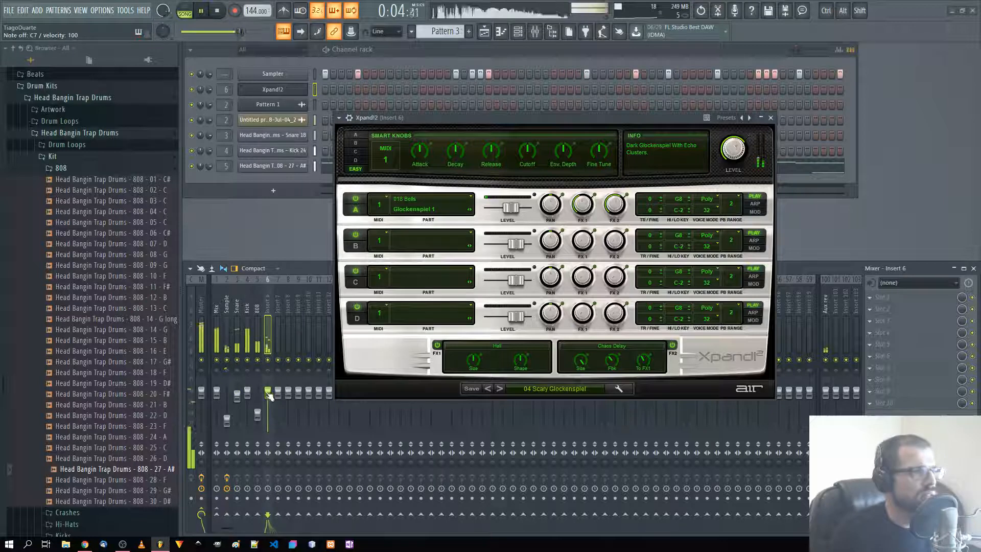
Load the +06 Blues Piano preset from the 13 Acoustic Piano category in Xpand!2
{"action": "left_click", "coordinate": [549, 389]}
{"action": "mouse_move", "coordinate": [552, 393]}
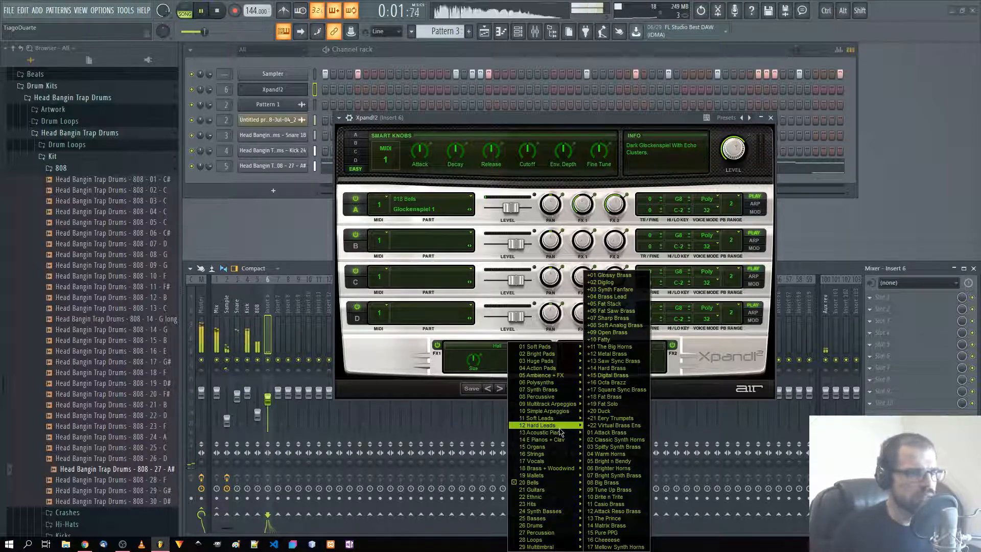
{"action": "mouse_move", "coordinate": [559, 433]}
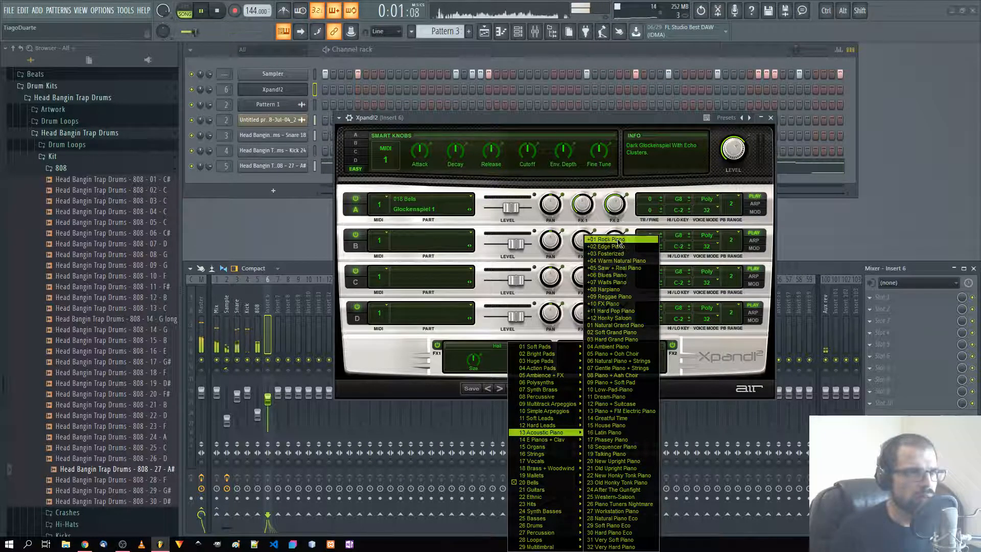
{"action": "left_click", "coordinate": [607, 275]}
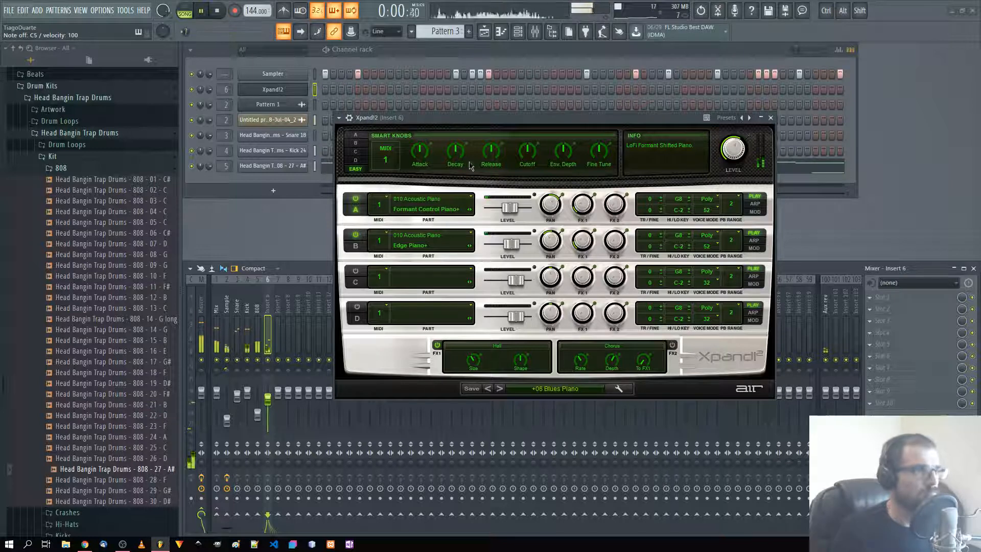
Close the Xpand!2 window and audition the piano sound with notes such as F4 and C4 over the beat
{"action": "right_click", "coordinate": [286, 31]}
{"action": "left_click", "coordinate": [300, 55]}
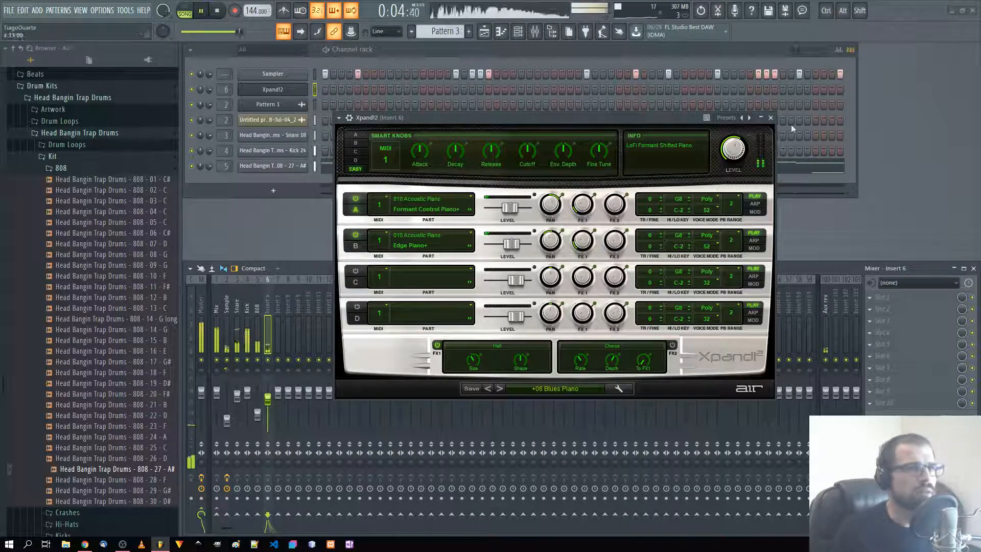
{"action": "left_click", "coordinate": [770, 118]}
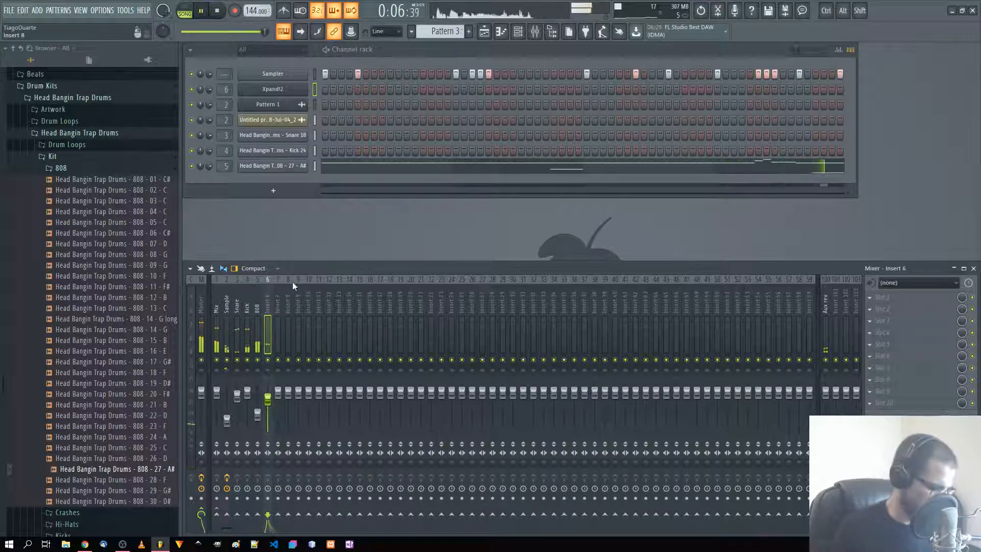
{"action": "key", "text": "d"}
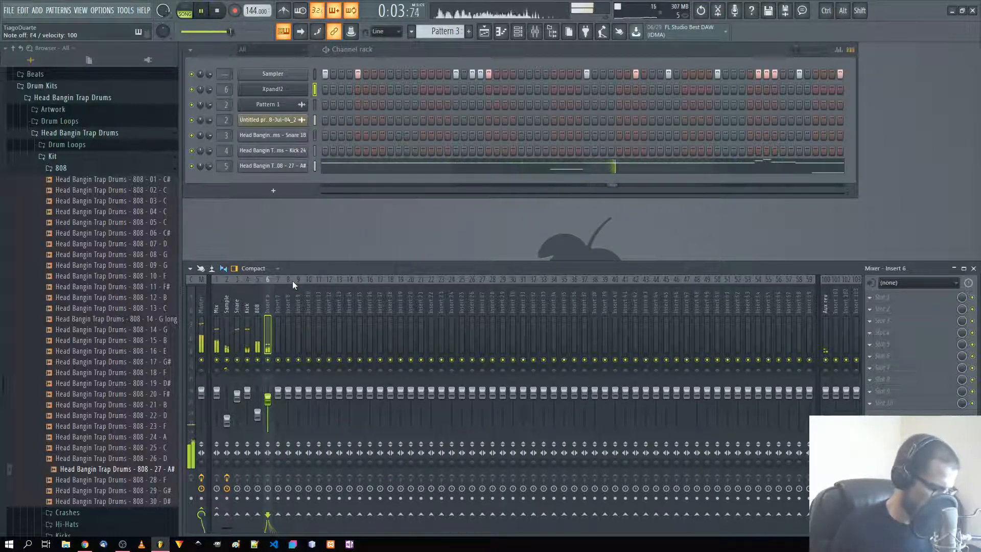
{"action": "key", "text": "z"}
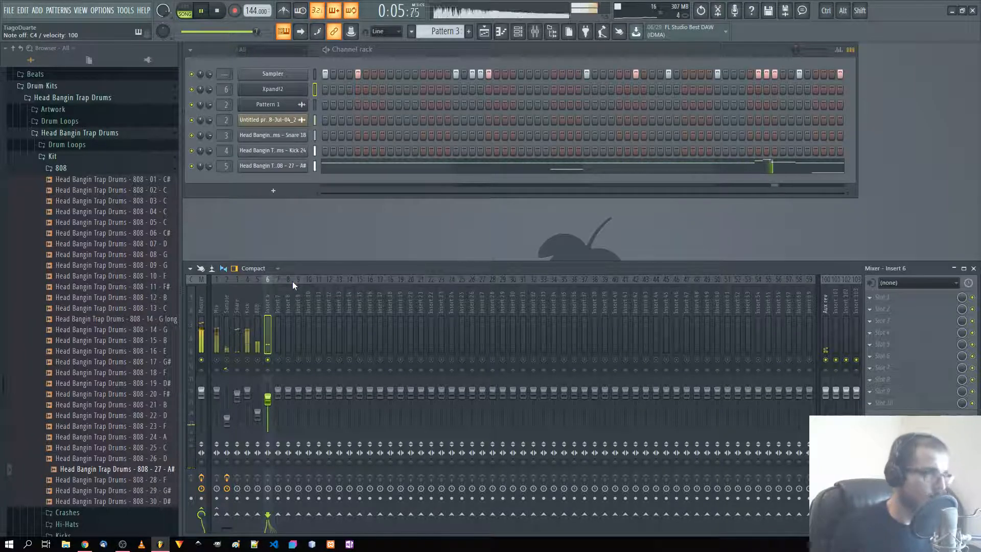
Stop playback, clear the Sampler channel's steps and open the piano roll of the Xpand!2 channel
{"action": "key", "text": "space"}
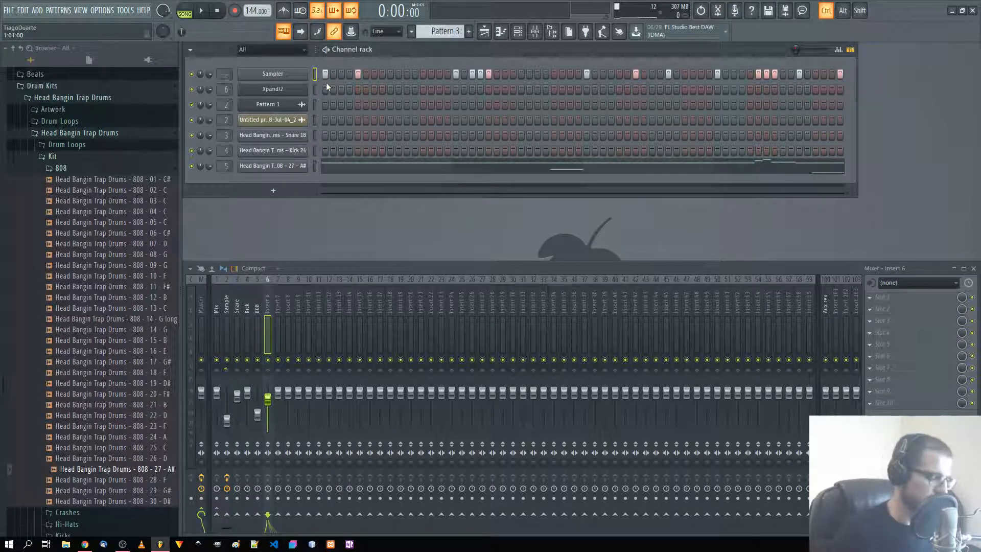
{"action": "key", "text": "ctrl+z"}
{"action": "right_click", "coordinate": [297, 91]}
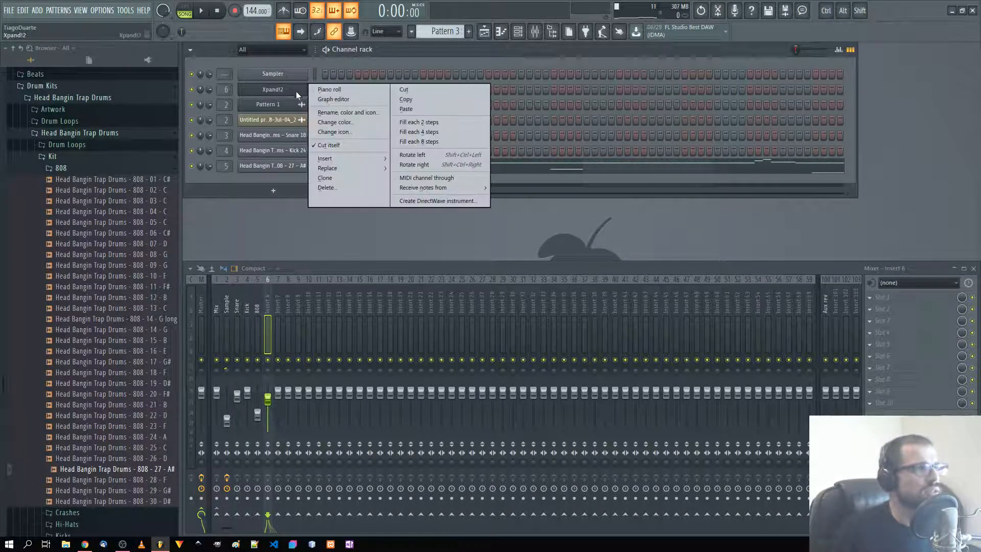
{"action": "left_click", "coordinate": [357, 90]}
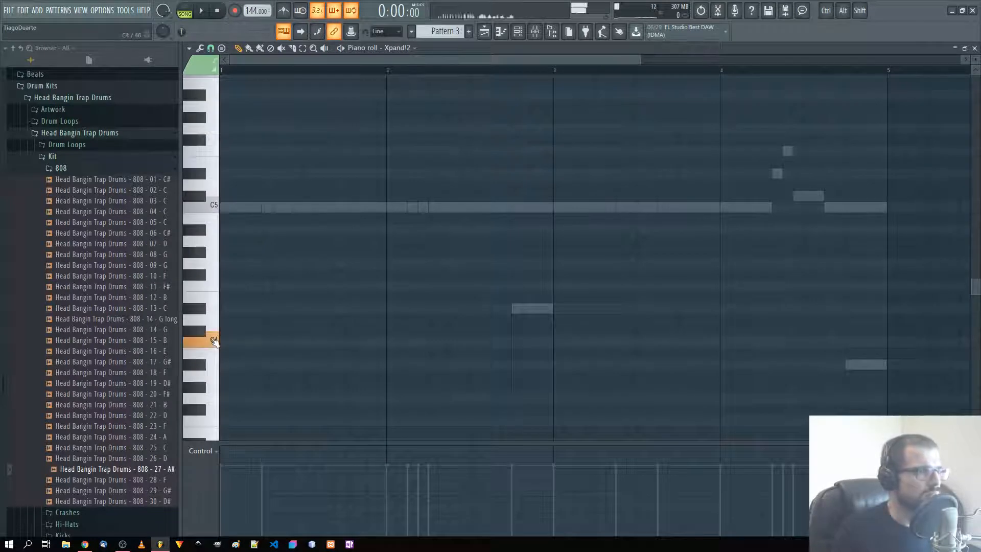
Draw one full-bar C4 note in each of bars 1 and 2 of the Xpand!2 piano roll
{"action": "left_click_drag", "start_coordinate": [270, 347], "coordinate": [140, 341]}
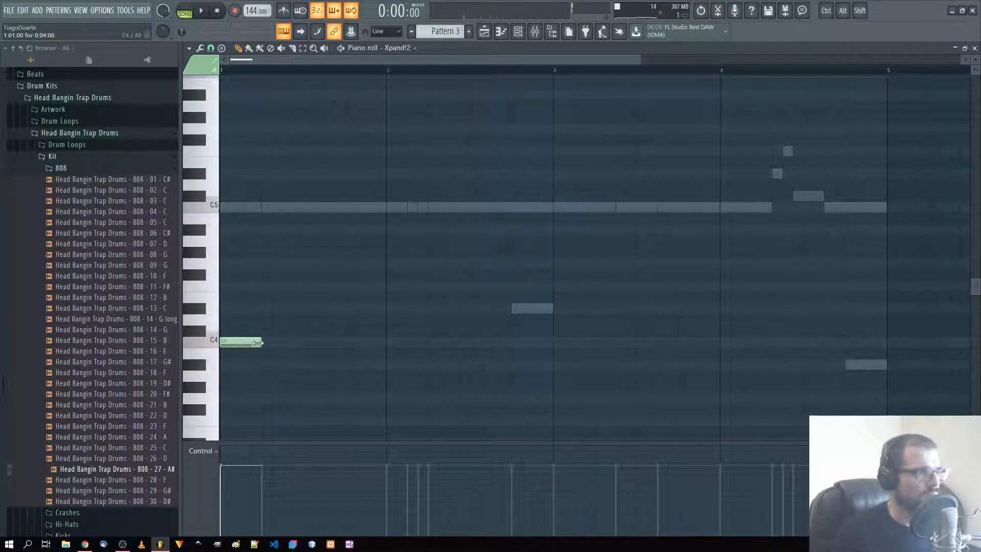
{"action": "left_click_drag", "start_coordinate": [257, 343], "coordinate": [375, 352]}
{"action": "left_click", "coordinate": [393, 308]}
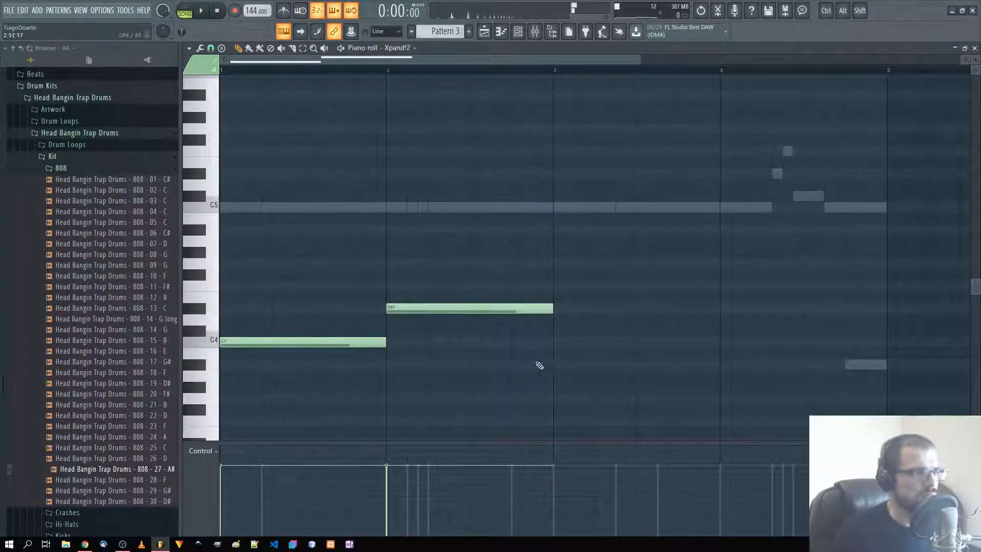
{"action": "key", "text": "space"}
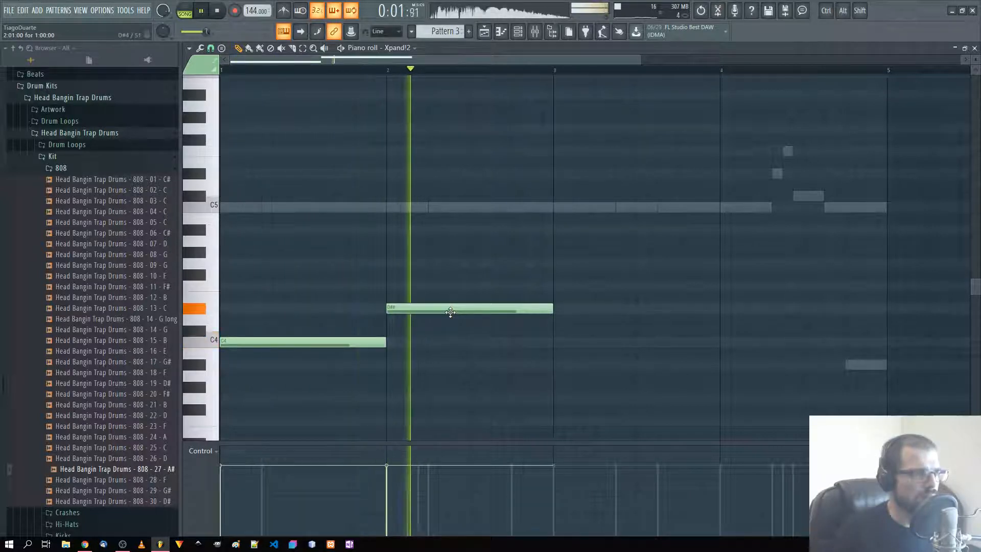
{"action": "key", "text": "space"}
{"action": "left_click_drag", "start_coordinate": [499, 309], "coordinate": [501, 347]}
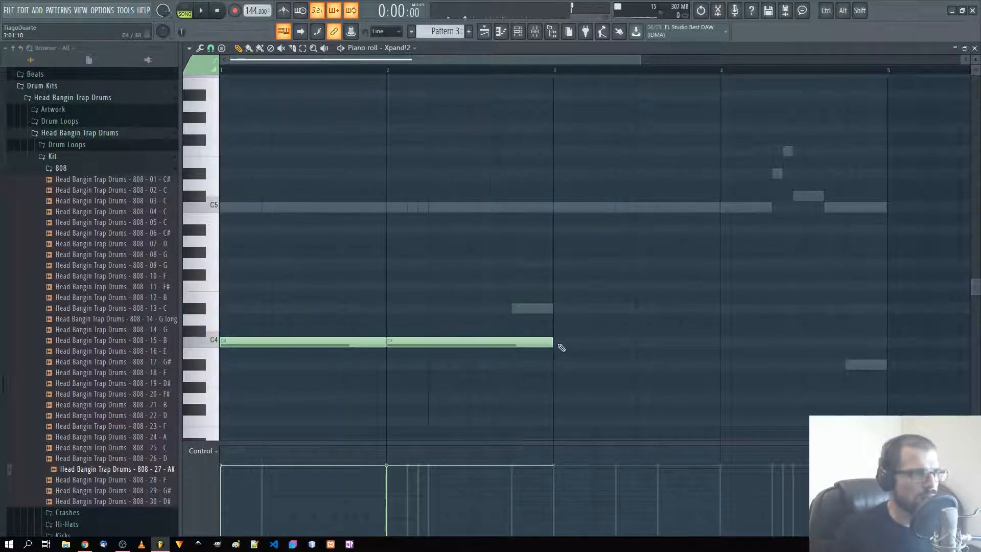
End bar 2 with a one-beat D#4 after a shortened C4, and place a three-beat C4 at bar 3
{"action": "left_click", "coordinate": [513, 309]}
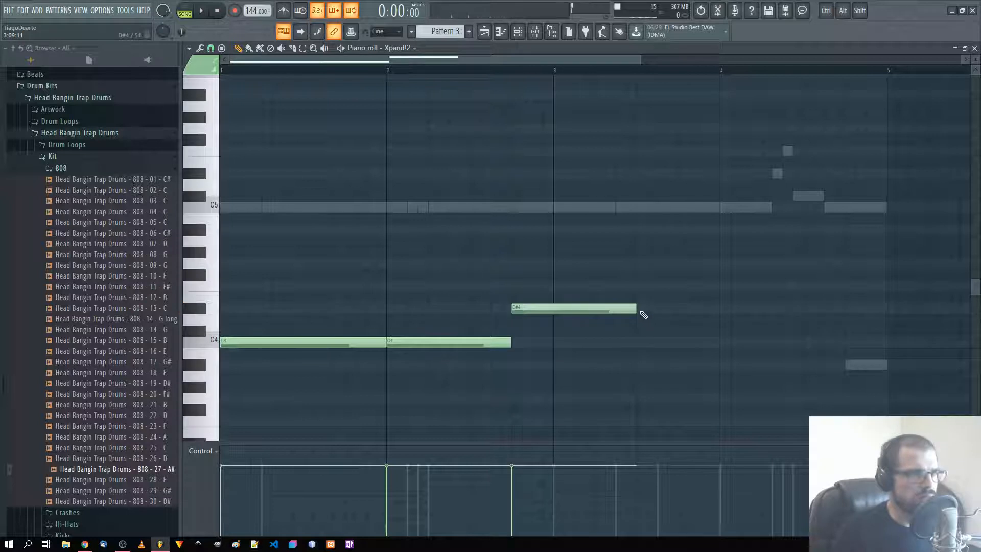
{"action": "left_click_drag", "start_coordinate": [636, 309], "coordinate": [536, 312]}
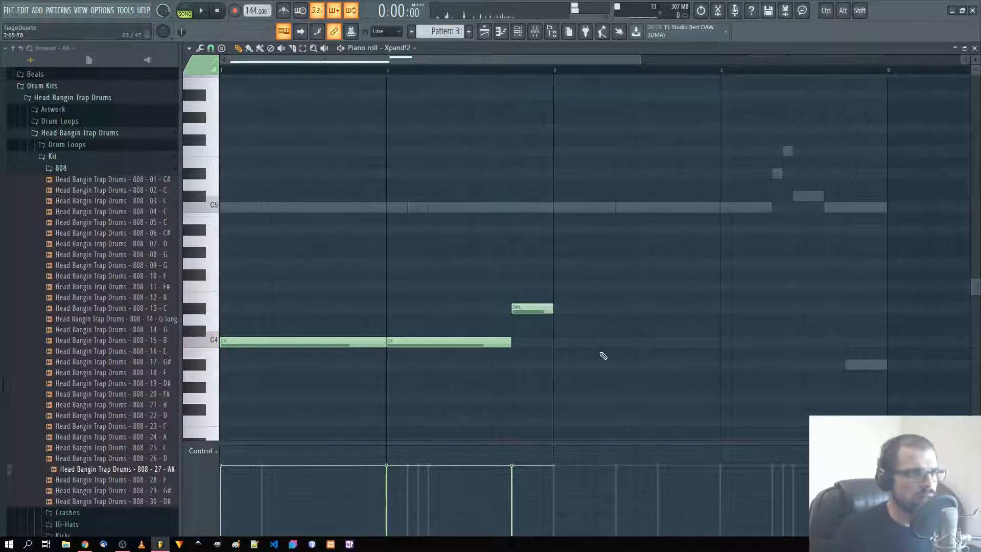
{"action": "left_click", "coordinate": [555, 341]}
{"action": "key", "text": "space"}
Fill bar 4 with consecutive C4, C#4, C4 and A#3 notes, ending at the bar line
{"action": "scroll", "coordinate": [623, 365], "scroll_direction": "down", "scroll_amount": 1}
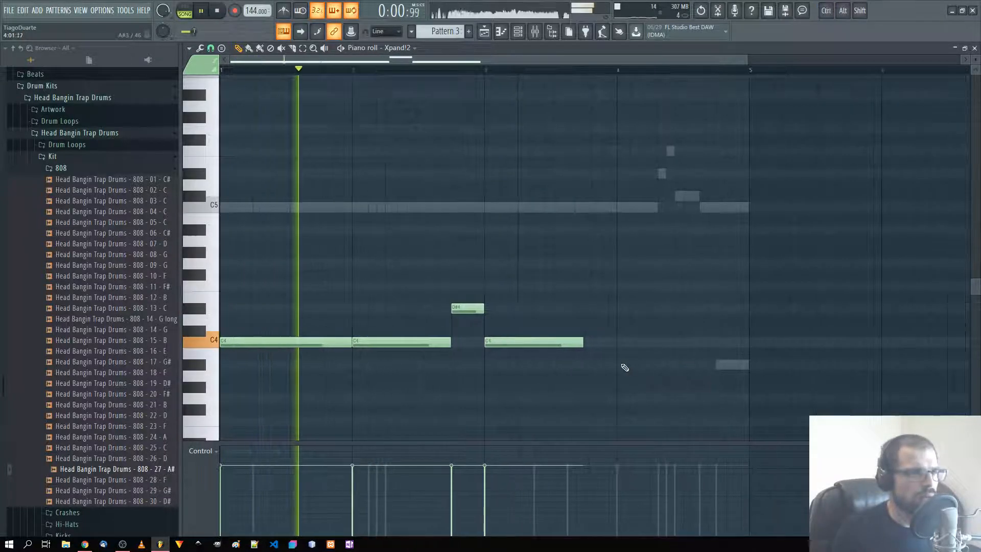
{"action": "scroll", "coordinate": [622, 366], "scroll_direction": "down", "scroll_amount": 3}
{"action": "scroll", "coordinate": [606, 356], "scroll_direction": "up", "scroll_amount": 1}
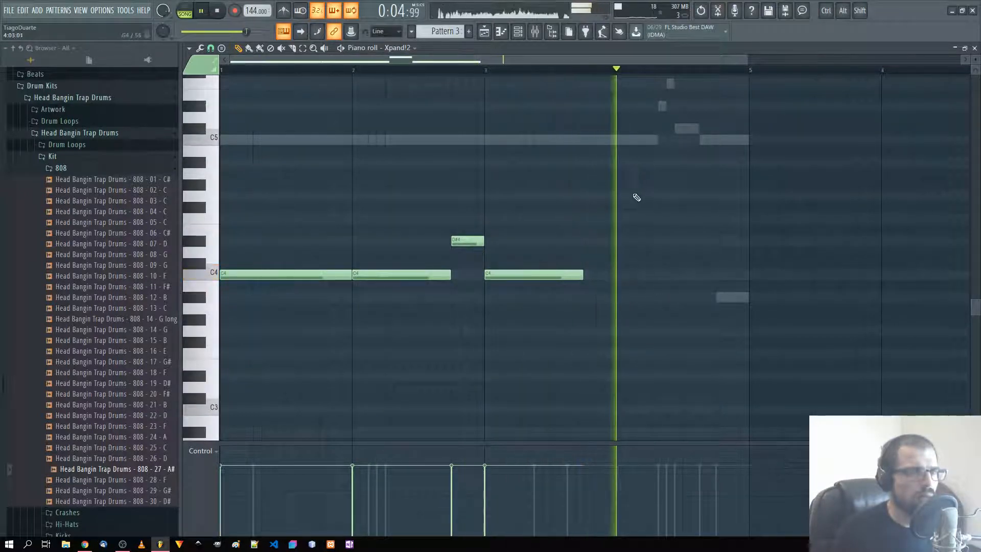
{"action": "left_click", "coordinate": [626, 273]}
{"action": "left_click_drag", "start_coordinate": [715, 275], "coordinate": [750, 298]}
{"action": "left_click", "coordinate": [680, 263]}
{"action": "left_click", "coordinate": [703, 276]}
{"action": "left_click", "coordinate": [720, 298]}
Shorten bar 3's C4 to ten steps and finish the bar with two-step D#4, F4 and G4 notes
{"action": "mouse_move", "coordinate": [580, 272]}
{"action": "left_mouse_down"}
{"action": "mouse_move", "coordinate": [607, 278]}
{"action": "mouse_move", "coordinate": [567, 278]}
{"action": "left_mouse_up"}
{"action": "left_click", "coordinate": [571, 241]}
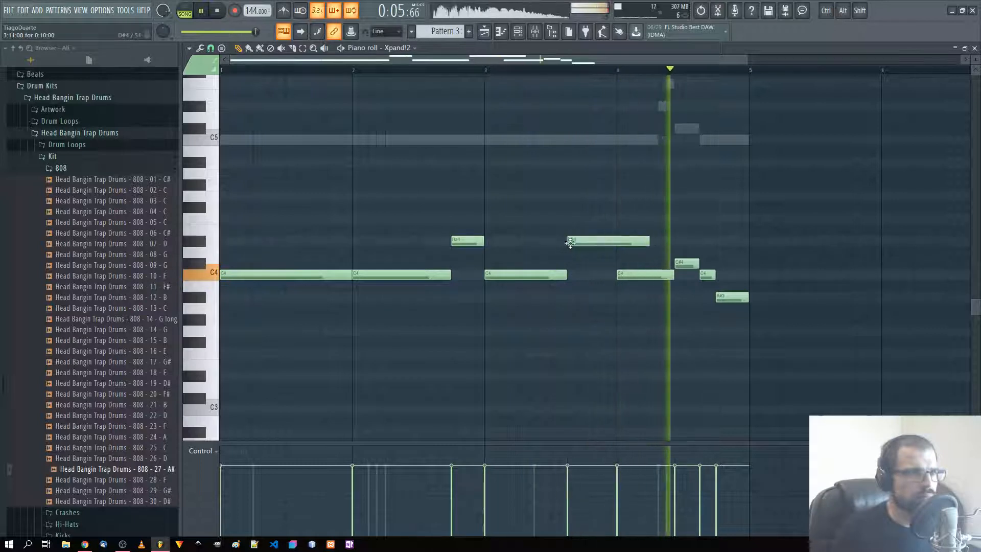
{"action": "left_click_drag", "start_coordinate": [647, 243], "coordinate": [583, 246]}
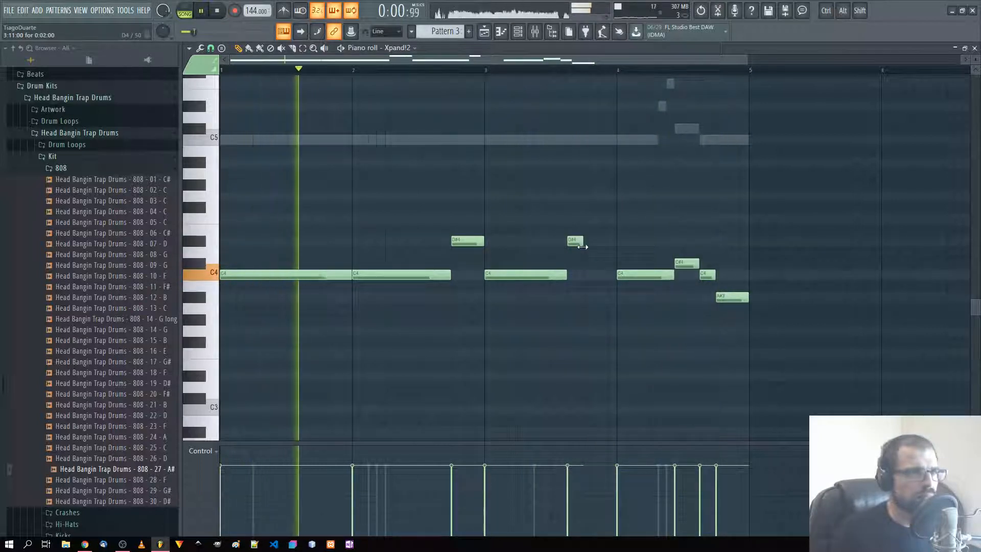
{"action": "left_click", "coordinate": [588, 218]}
{"action": "left_click", "coordinate": [602, 196]}
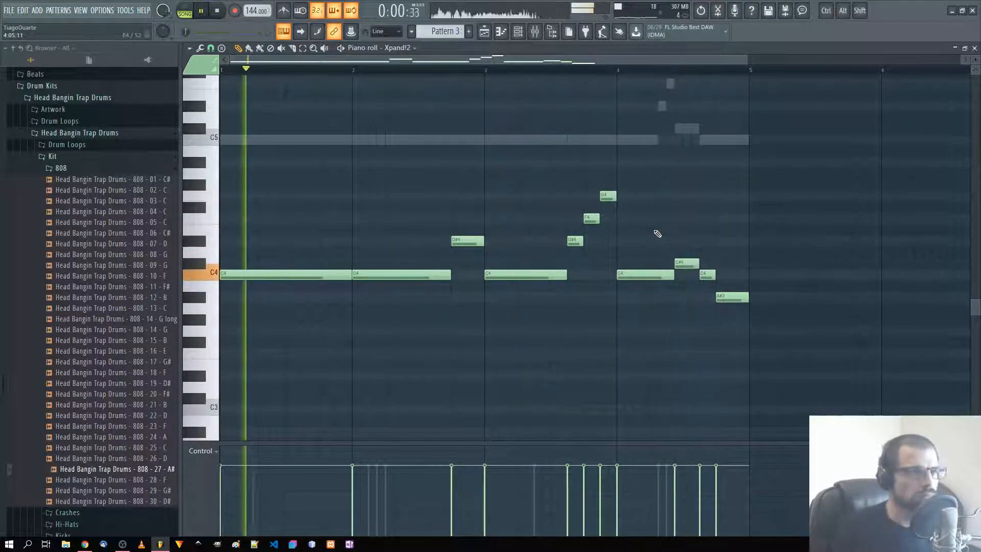
Move bar 3's F4 down to C#4 and its G4 down to A#3, and close the piano roll
{"action": "left_click_drag", "start_coordinate": [590, 218], "coordinate": [591, 263]}
{"action": "left_click_drag", "start_coordinate": [611, 198], "coordinate": [606, 297]}
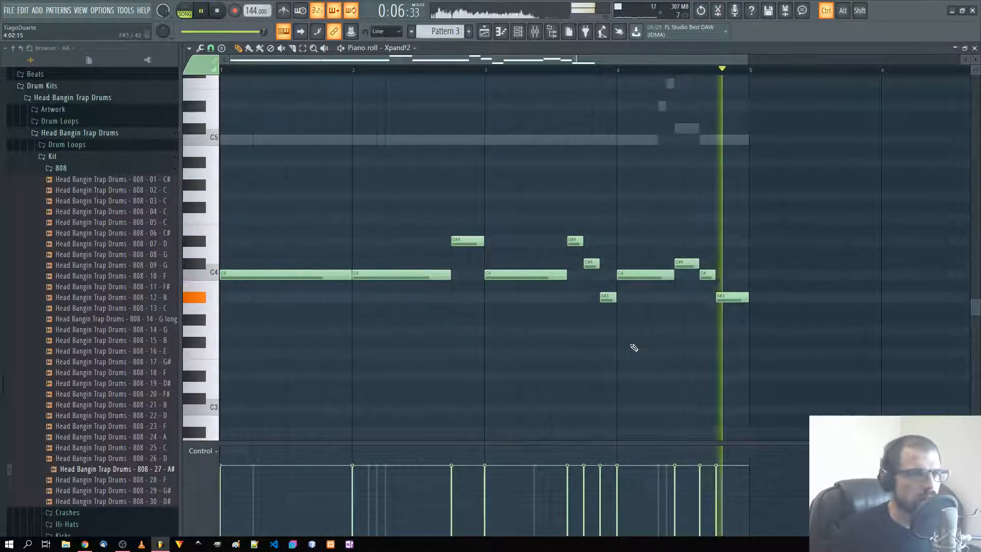
{"action": "left_click", "coordinate": [975, 48]}
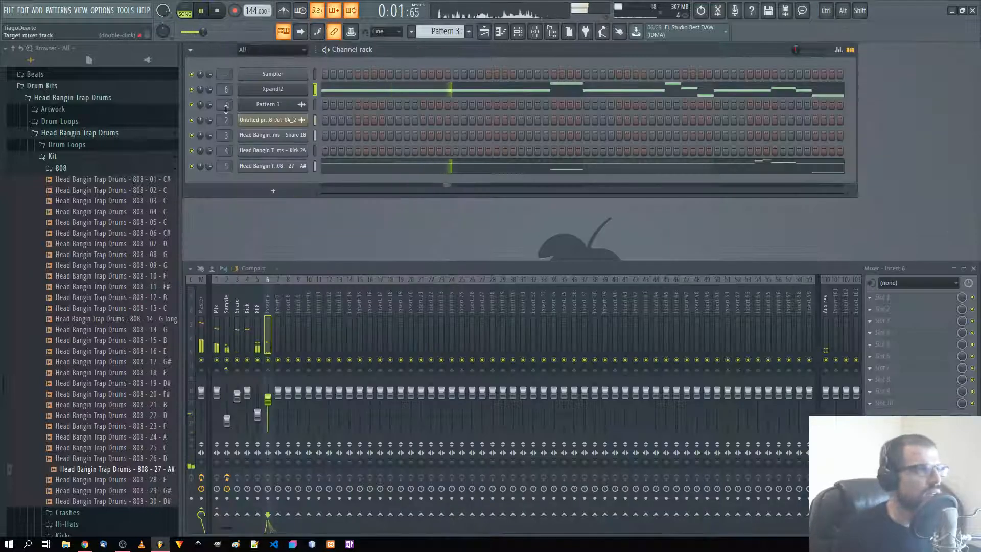
Rename mixer insert 6 as Piano and route it only to the Mix insert
{"action": "double_click", "coordinate": [266, 312]}
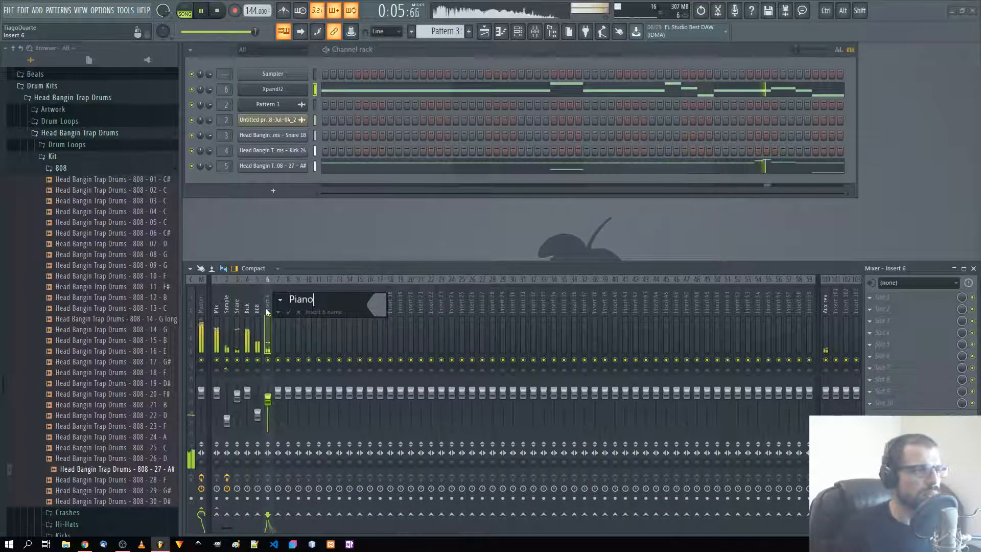
{"action": "key", "text": "Return"}
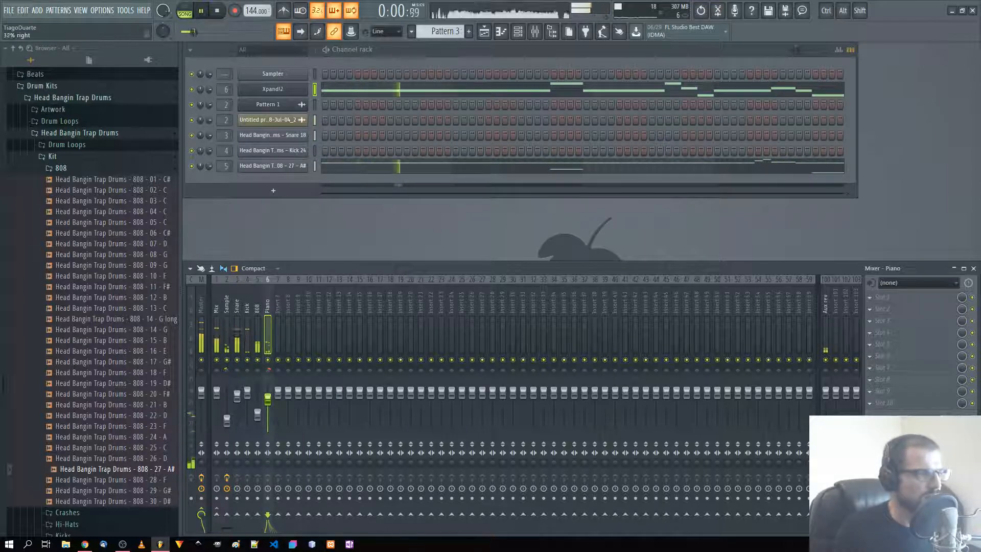
{"action": "right_click", "coordinate": [218, 515]}
{"action": "left_click", "coordinate": [235, 499]}
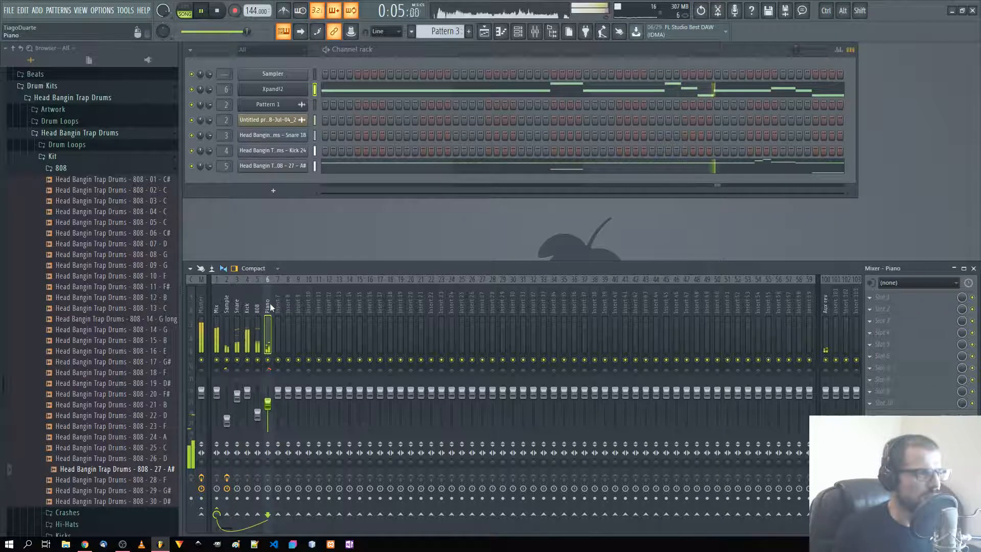
Rename the Xpand!2 channel as Piano
{"action": "left_click", "coordinate": [276, 90], "text": "shift"}
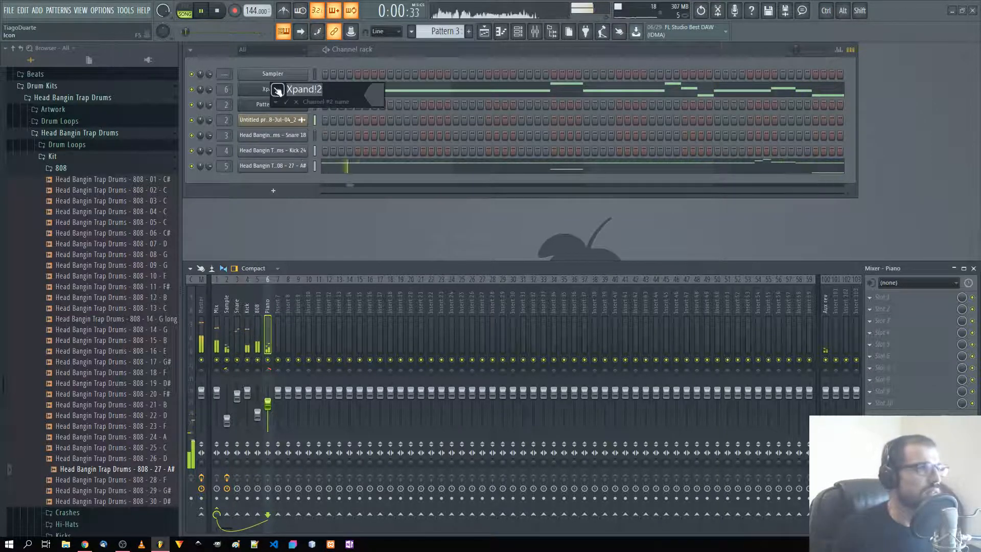
{"action": "type", "text": "Piano"}
{"action": "key", "text": "Return"}
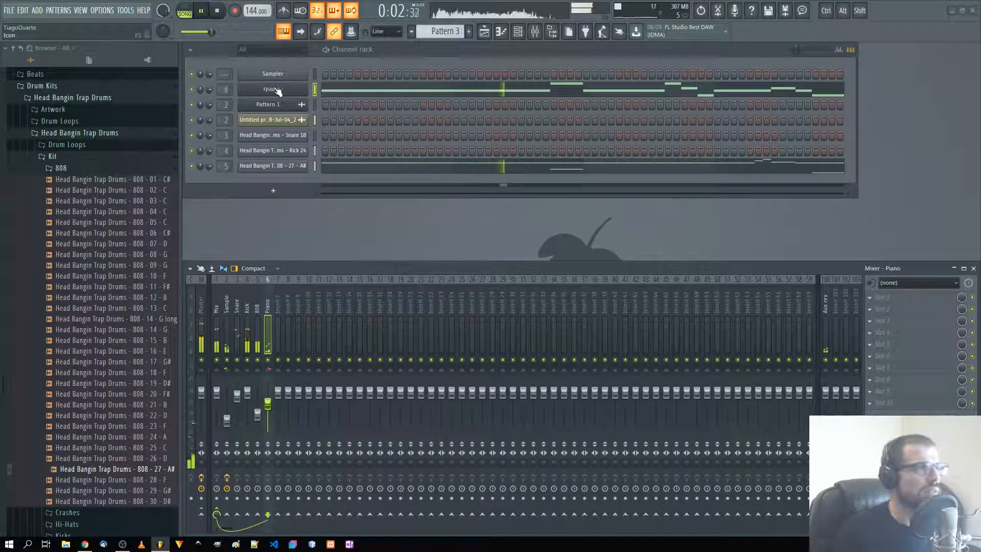
Collapse the 808 folder, expand the kit's Hi-Hats folder and audition samples between Hi hat 12 and Hi hat 1
{"action": "left_click", "coordinate": [69, 171]}
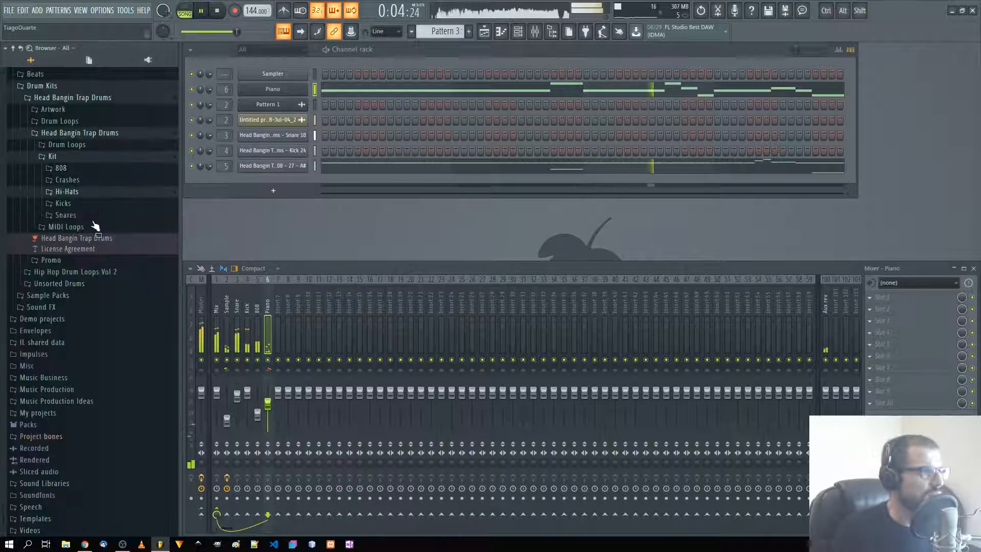
{"action": "left_click", "coordinate": [76, 193]}
{"action": "left_click", "coordinate": [92, 322]}
{"action": "left_click", "coordinate": [102, 302]}
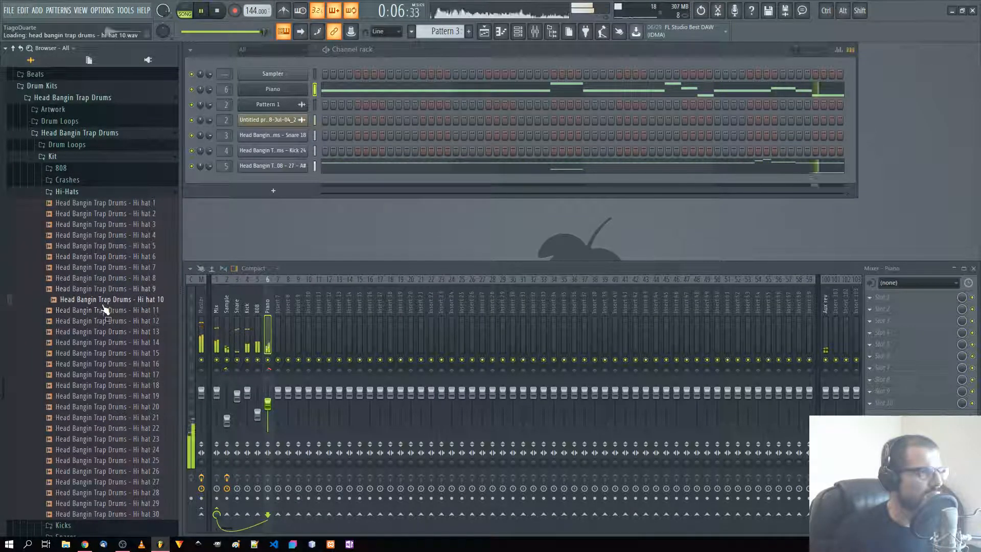
{"action": "left_click", "coordinate": [99, 268]}
{"action": "left_click", "coordinate": [95, 245]}
{"action": "left_click", "coordinate": [95, 235]}
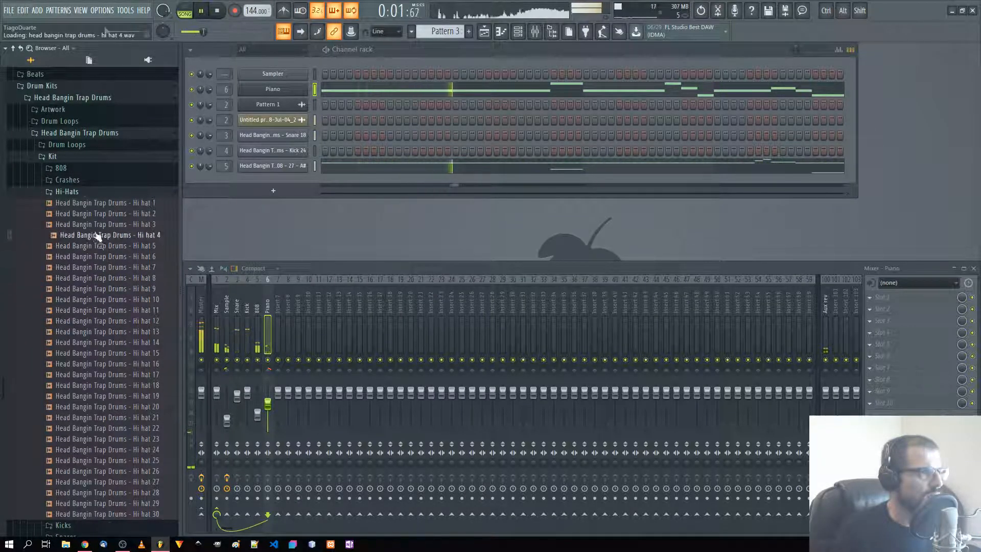
{"action": "left_click", "coordinate": [97, 224]}
{"action": "left_click", "coordinate": [98, 214]}
{"action": "left_click", "coordinate": [97, 204]}
Audition samples between Hi hat 10 and Hi hat 17, and add Hi hat 17 as a new channel in the rack
{"action": "left_click", "coordinate": [108, 322]}
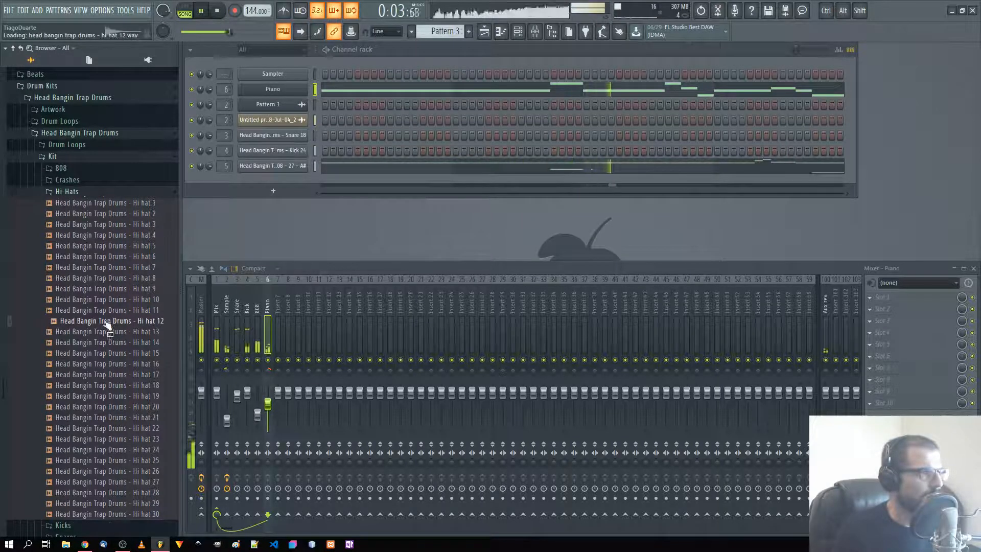
{"action": "left_click", "coordinate": [110, 301]}
{"action": "left_click", "coordinate": [112, 321]}
{"action": "left_click", "coordinate": [111, 343]}
{"action": "left_click", "coordinate": [112, 353]}
{"action": "left_click", "coordinate": [112, 364]}
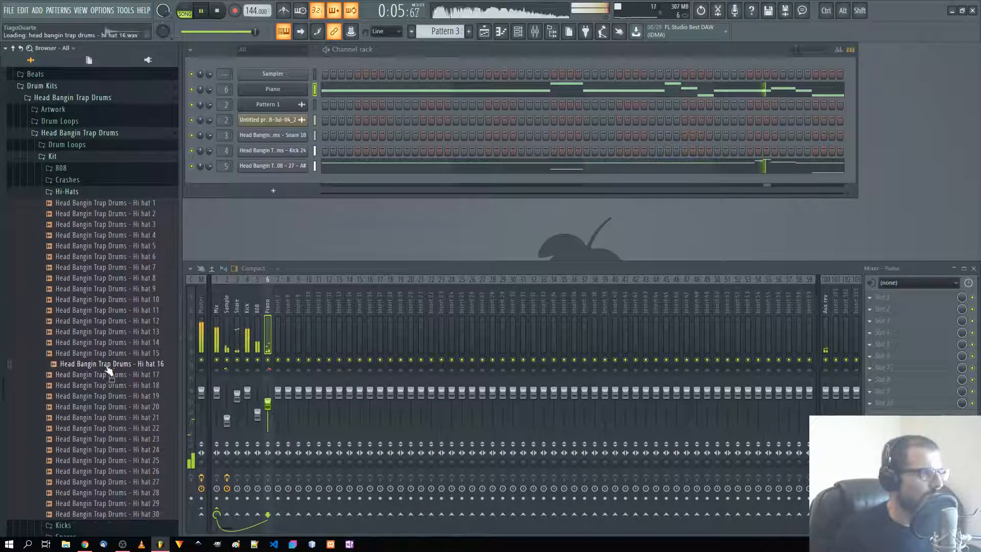
{"action": "left_click", "coordinate": [112, 375]}
{"action": "left_click_drag", "start_coordinate": [111, 382], "coordinate": [270, 183]}
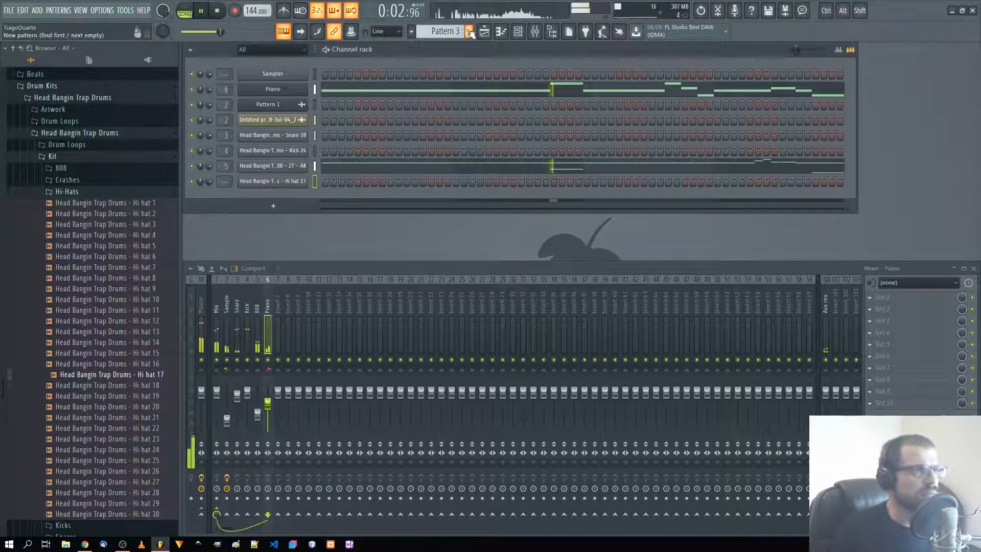
Switch to the empty Pattern 4 and place it on playlist track 4 across bars 1 to 4
{"action": "scroll", "coordinate": [442, 32], "scroll_direction": "up", "scroll_amount": 1}
{"action": "scroll", "coordinate": [441, 31], "scroll_direction": "down", "scroll_amount": 2}
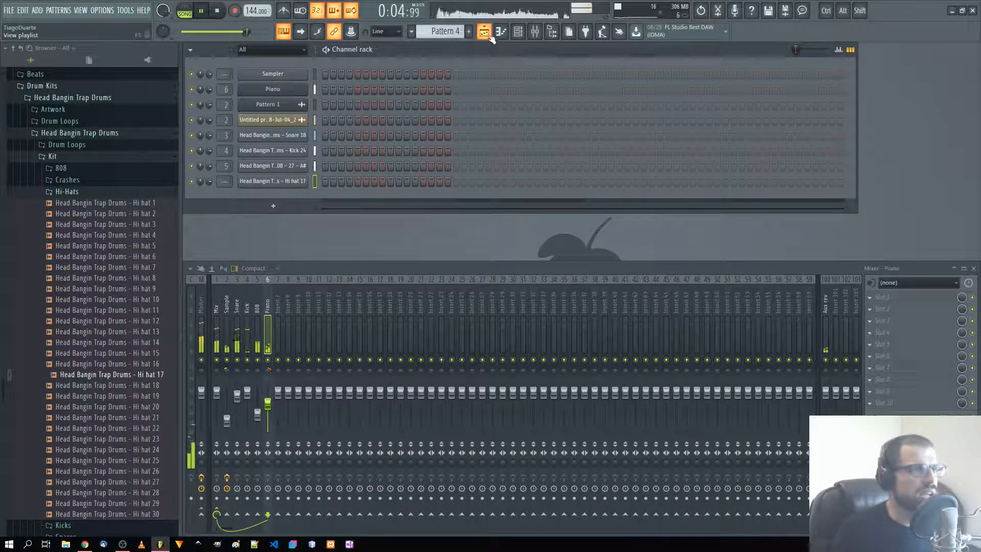
{"action": "left_click", "coordinate": [490, 37]}
{"action": "mouse_move", "coordinate": [357, 322]}
{"action": "left_mouse_down"}
{"action": "mouse_move", "coordinate": [444, 307]}
{"action": "mouse_move", "coordinate": [683, 313]}
{"action": "mouse_move", "coordinate": [769, 462]}
{"action": "left_mouse_up"}
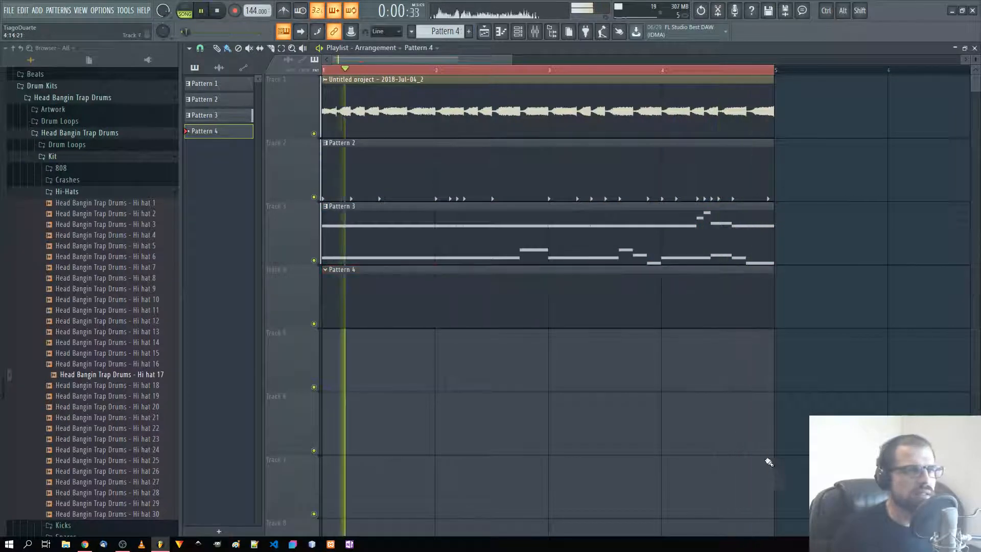
{"action": "key", "text": "F5"}
Extend Pattern 4 to four bars and fill the Hi hat 17 channel on each 8 steps
{"action": "right_click", "coordinate": [281, 180]}
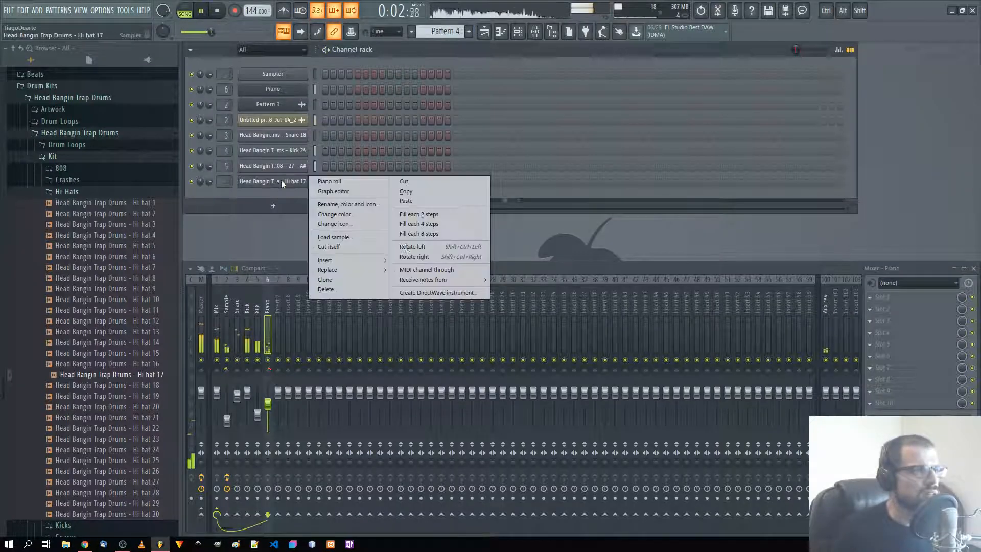
{"action": "left_click", "coordinate": [415, 221]}
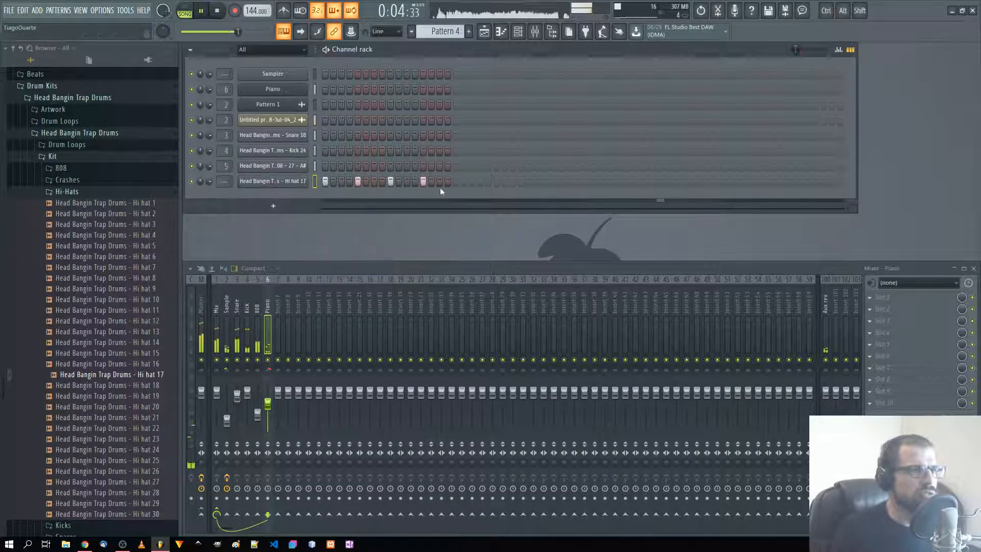
{"action": "left_click", "coordinate": [814, 183]}
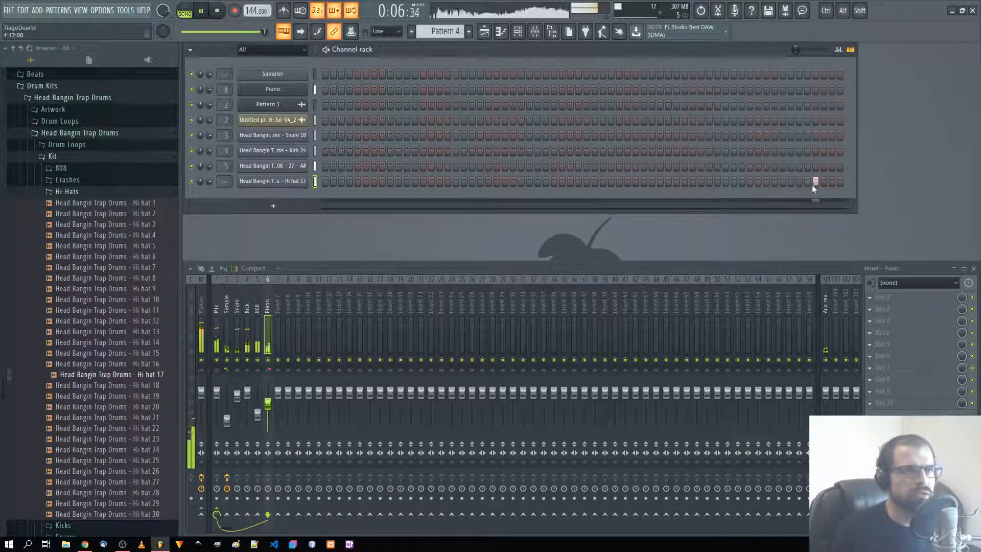
{"action": "right_click", "coordinate": [284, 179]}
{"action": "mouse_move", "coordinate": [347, 258]}
{"action": "left_click", "coordinate": [425, 231]}
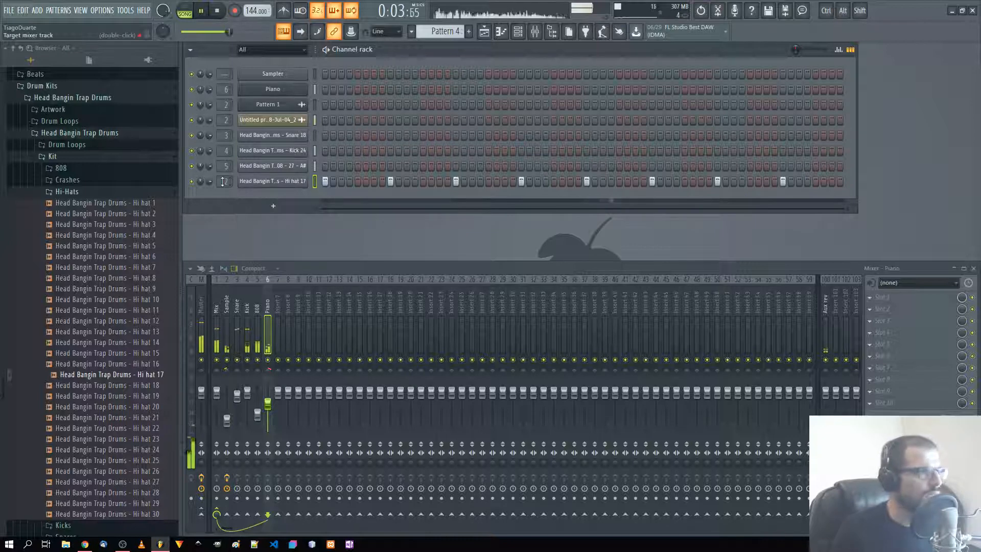
Assign Hi hat 17 to mixer insert 7, named Hi hats, routed only to Mix with its volume at about -9.9 dB
{"action": "scroll", "coordinate": [223, 181], "scroll_direction": "up", "scroll_amount": 7}
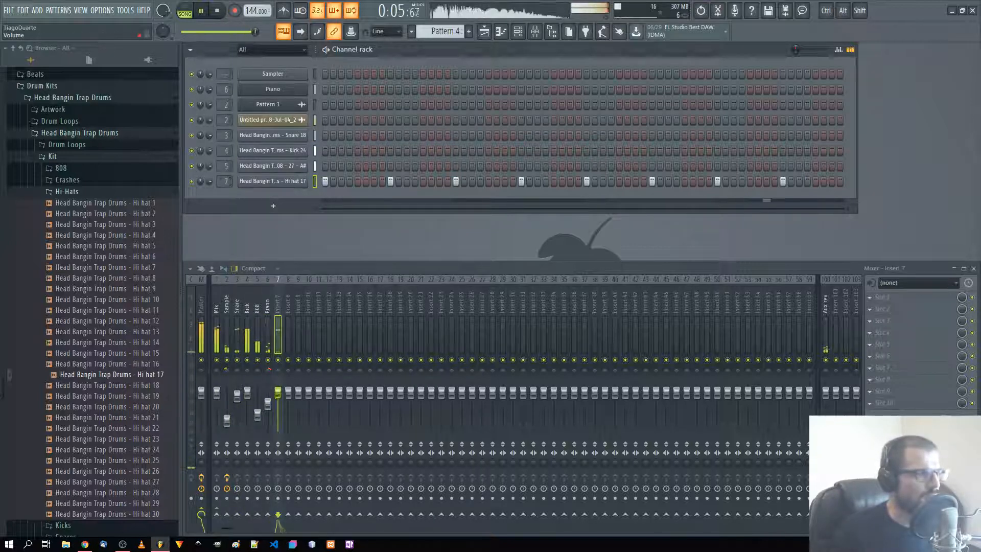
{"action": "left_click", "coordinate": [217, 514]}
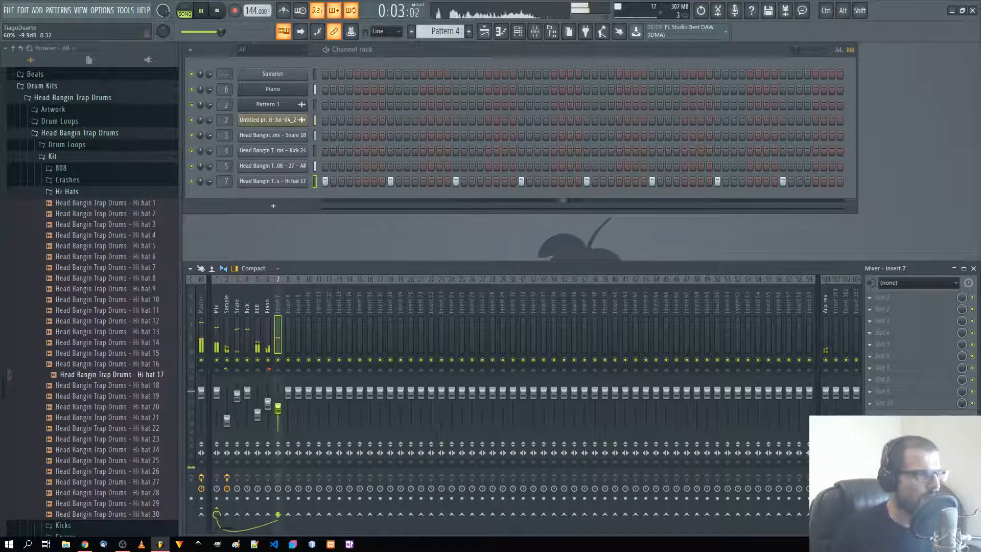
{"action": "double_click", "coordinate": [280, 306]}
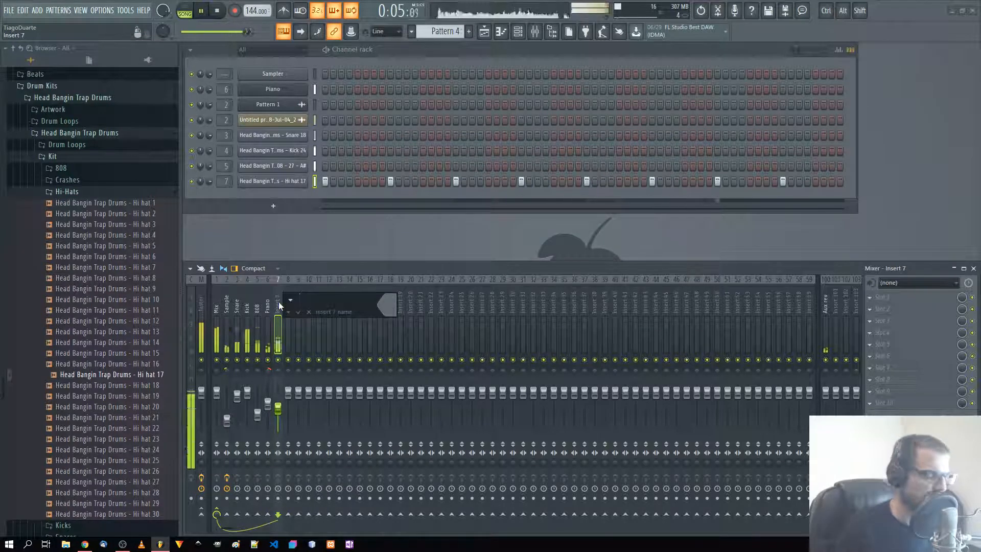
{"action": "type", "text": "Hi hats"}
{"action": "key", "text": "Return"}
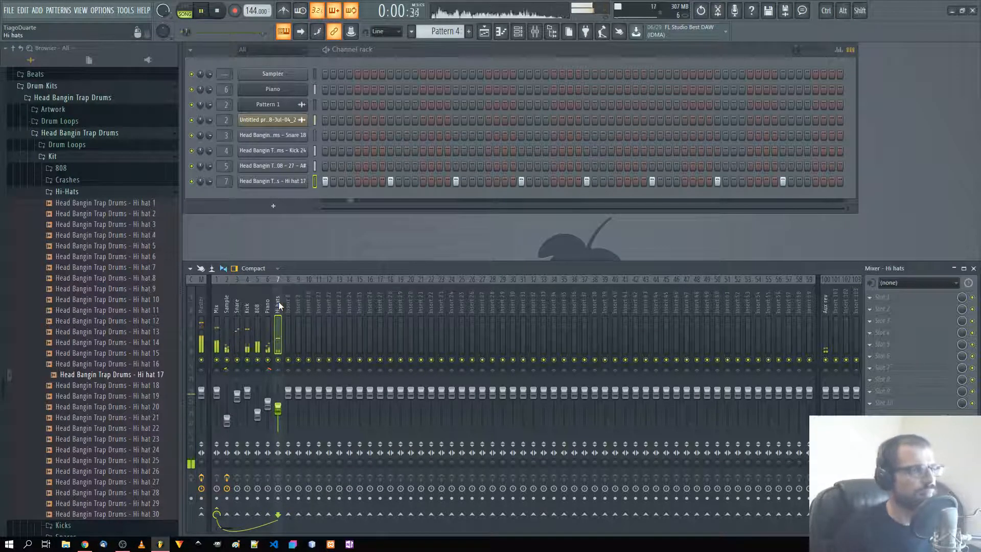
Audition the hi-hat samples from Hi hat 22 to Hi hat 30 for a second hi-hat sound
{"action": "left_click", "coordinate": [157, 311]}
{"action": "left_click", "coordinate": [133, 428]}
{"action": "left_click", "coordinate": [122, 451]}
{"action": "left_click", "coordinate": [124, 471]}
{"action": "left_click", "coordinate": [127, 482]}
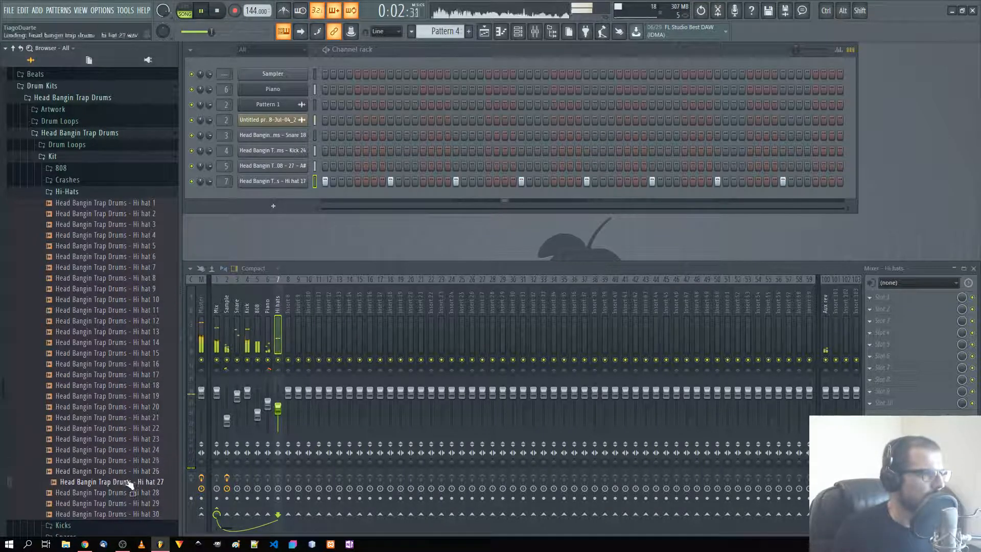
{"action": "left_click", "coordinate": [132, 462]}
{"action": "left_click", "coordinate": [132, 471]}
{"action": "left_click", "coordinate": [132, 482]}
{"action": "left_click", "coordinate": [133, 503]}
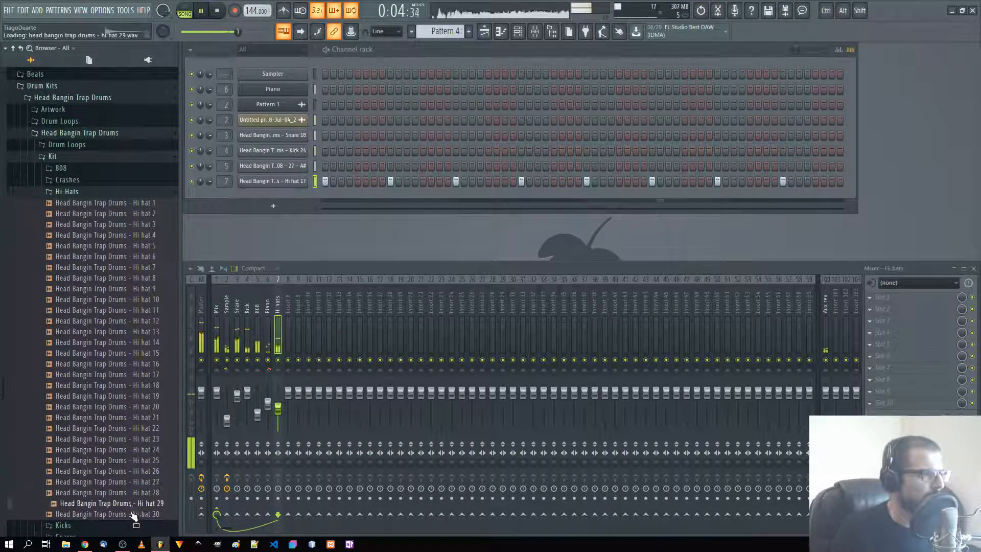
{"action": "left_click", "coordinate": [132, 514]}
Audition the hi-hat samples from Hi hat 27 back down to Hi hat 18
{"action": "left_click", "coordinate": [131, 482]}
{"action": "left_click", "coordinate": [131, 450]}
{"action": "left_click", "coordinate": [128, 439]}
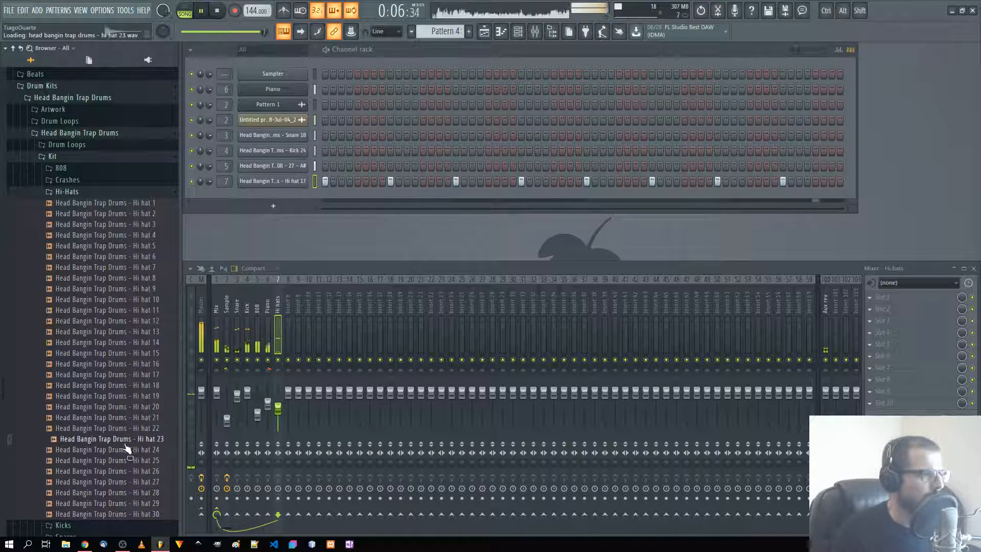
{"action": "left_click", "coordinate": [126, 428]}
{"action": "left_click", "coordinate": [124, 422]}
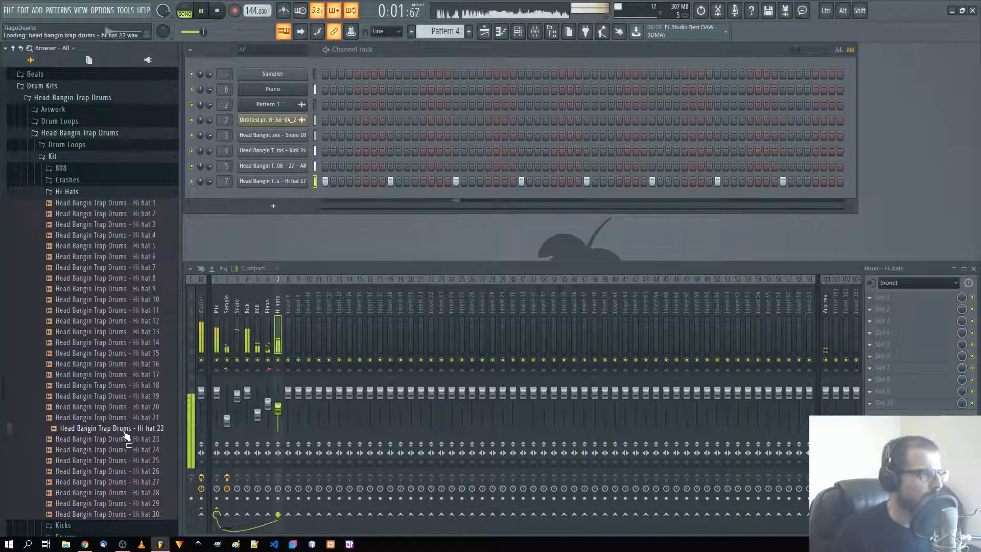
{"action": "left_click", "coordinate": [126, 408]}
{"action": "left_click", "coordinate": [128, 397]}
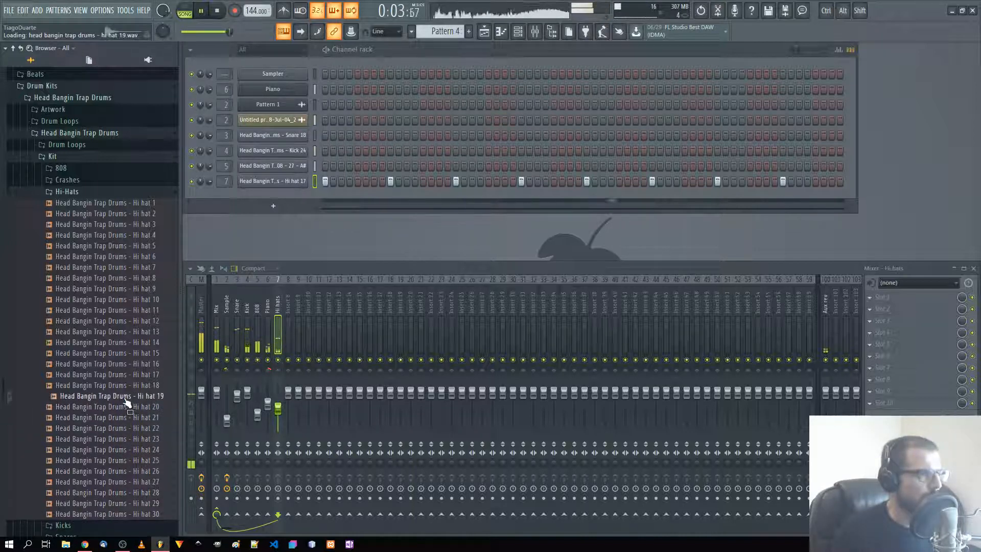
{"action": "left_click", "coordinate": [127, 387]}
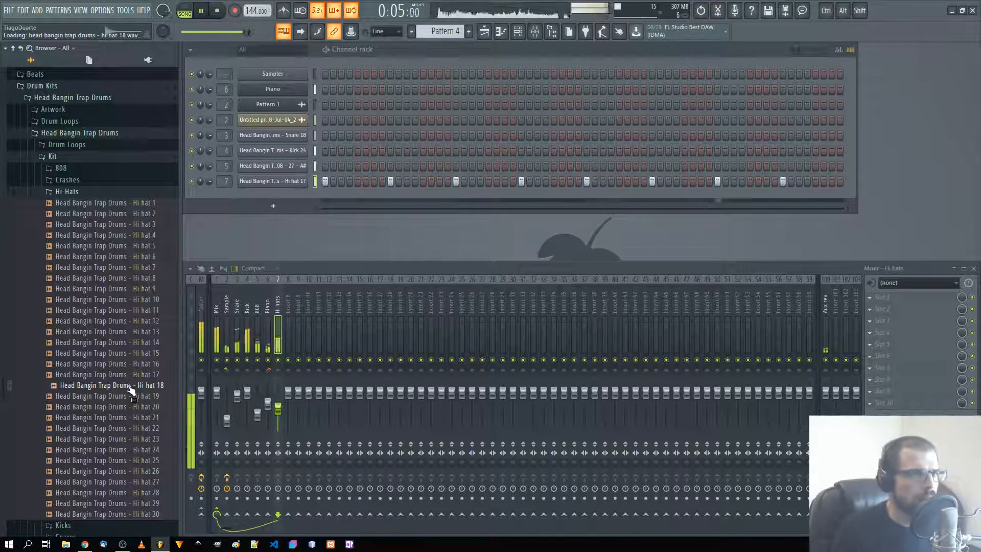
Add the Hi hat 15 sample as a new channel and fill the last four steps of its bar 4
{"action": "left_click", "coordinate": [128, 377]}
{"action": "left_click", "coordinate": [127, 366]}
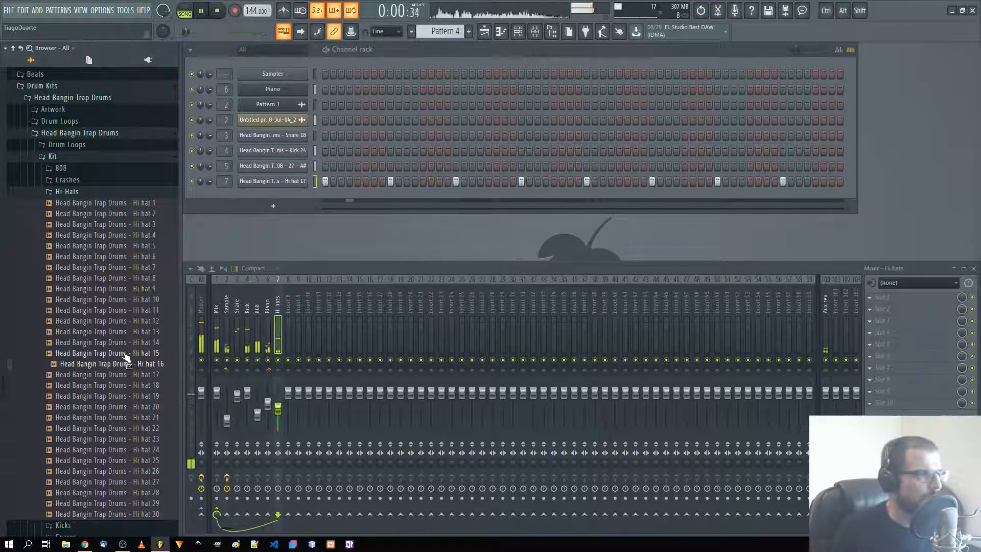
{"action": "left_click", "coordinate": [125, 355]}
{"action": "left_click", "coordinate": [124, 345]}
{"action": "left_click", "coordinate": [118, 357]}
{"action": "left_click_drag", "start_coordinate": [118, 359], "coordinate": [166, 331]}
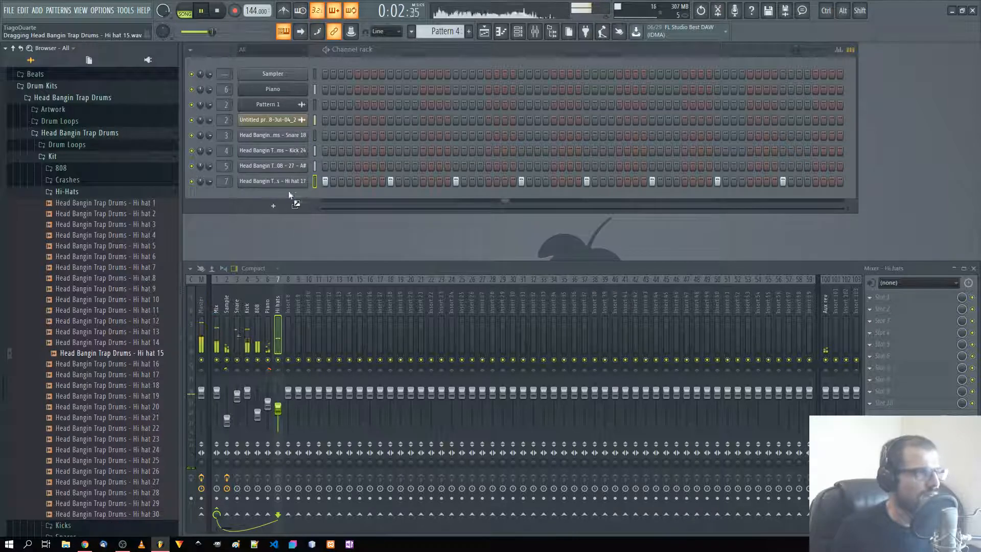
{"action": "left_click_drag", "start_coordinate": [282, 193], "coordinate": [282, 195]}
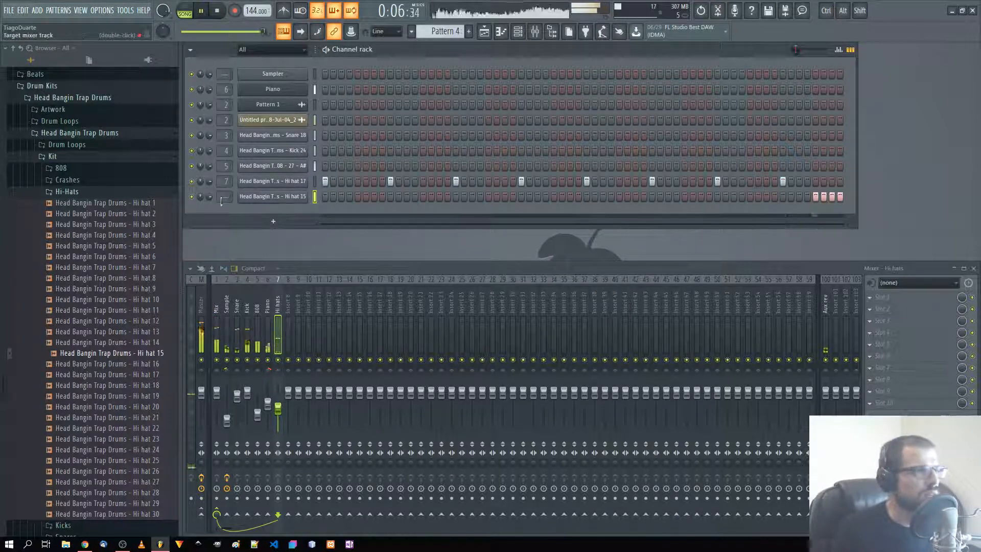
Assign the Hi hat 15 channel to mixer insert 8, lower that insert's volume and route it only to Mix
{"action": "scroll", "coordinate": [223, 198], "scroll_direction": "up", "scroll_amount": 8}
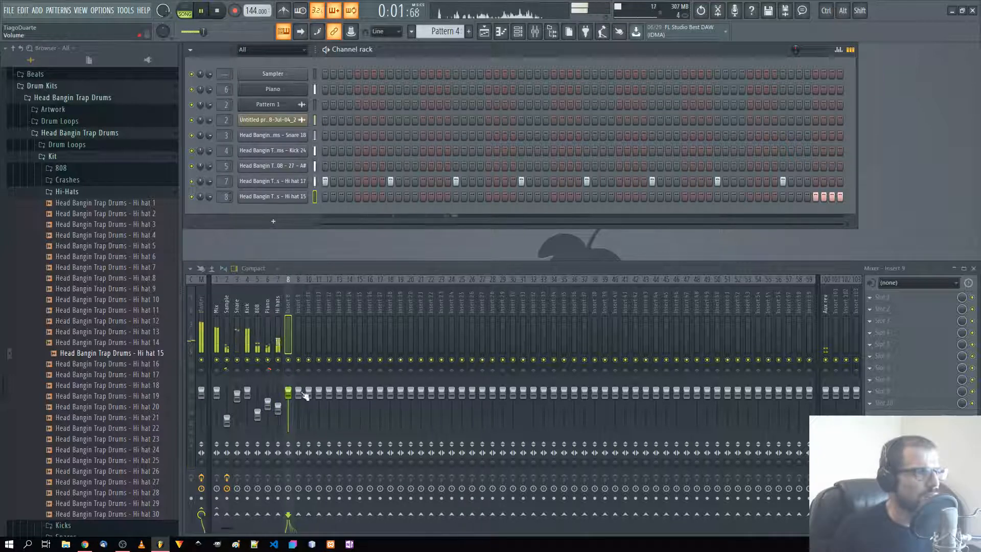
{"action": "left_click_drag", "start_coordinate": [290, 394], "coordinate": [290, 412]}
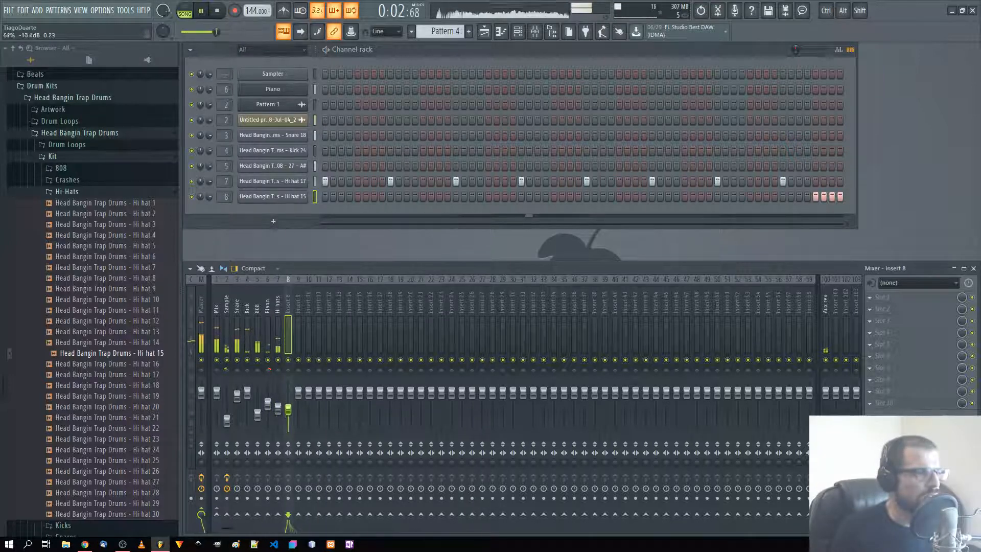
{"action": "right_click", "coordinate": [218, 516]}
{"action": "left_click", "coordinate": [251, 499]}
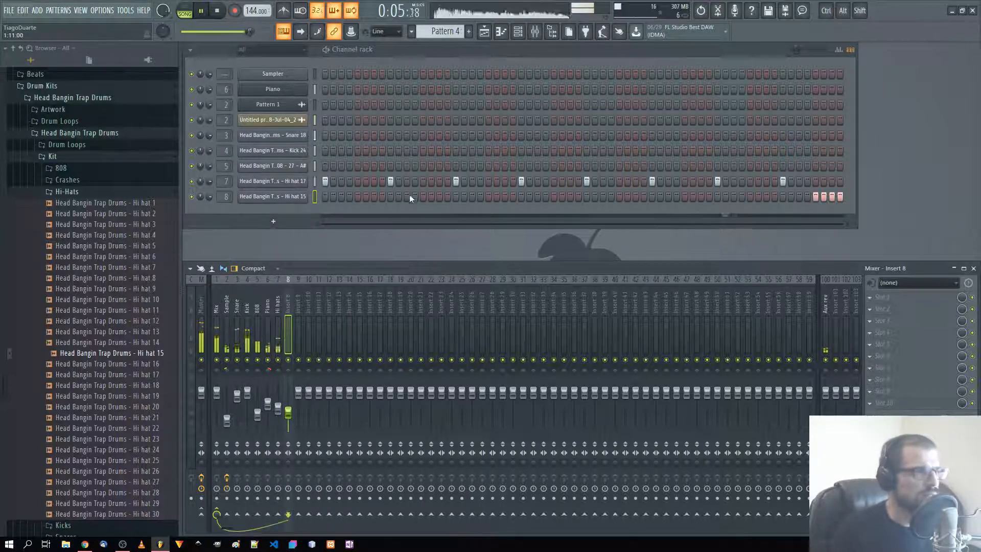
Add Hi hat 15 hits in bar 2 on steps 7, 11 and 15
{"action": "left_click", "coordinate": [496, 196]}
{"action": "left_click", "coordinate": [495, 196]}
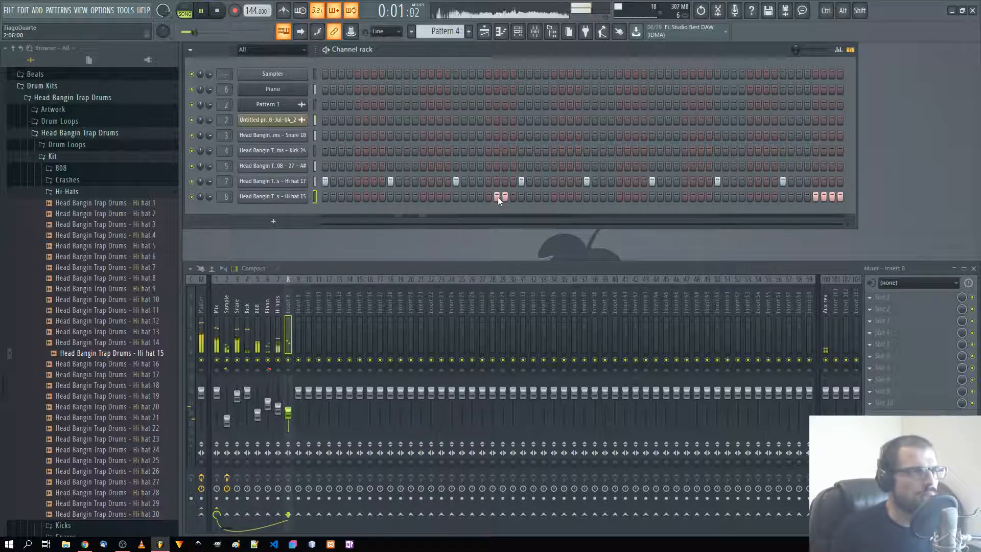
{"action": "left_click", "coordinate": [538, 197]}
{"action": "left_click", "coordinate": [570, 197]}
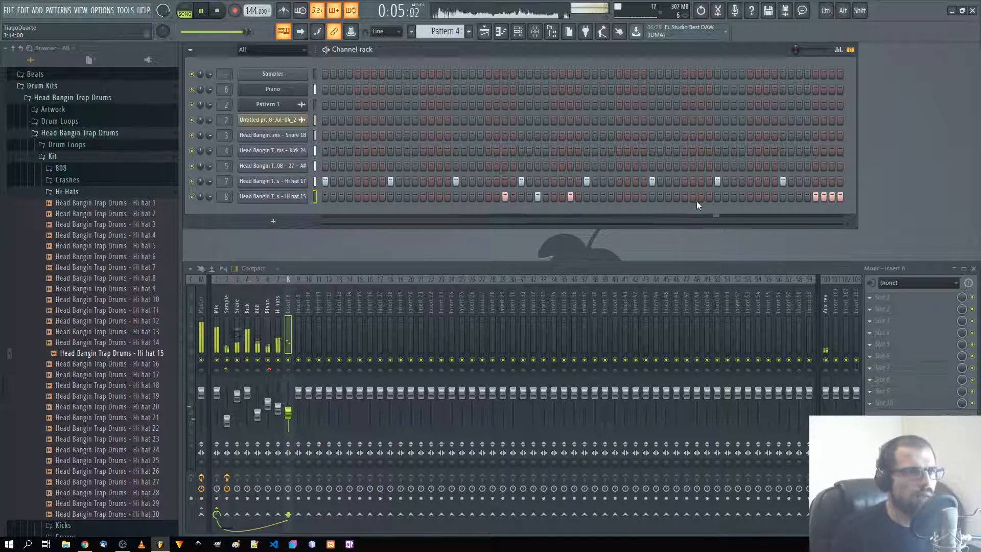
In the Hi hat 15 piano roll, set snap to 1/6 beat and fill bar 3's last two beats with six 1/3-beat C5 notes
{"action": "right_click", "coordinate": [305, 195]}
{"action": "left_click", "coordinate": [352, 198]}
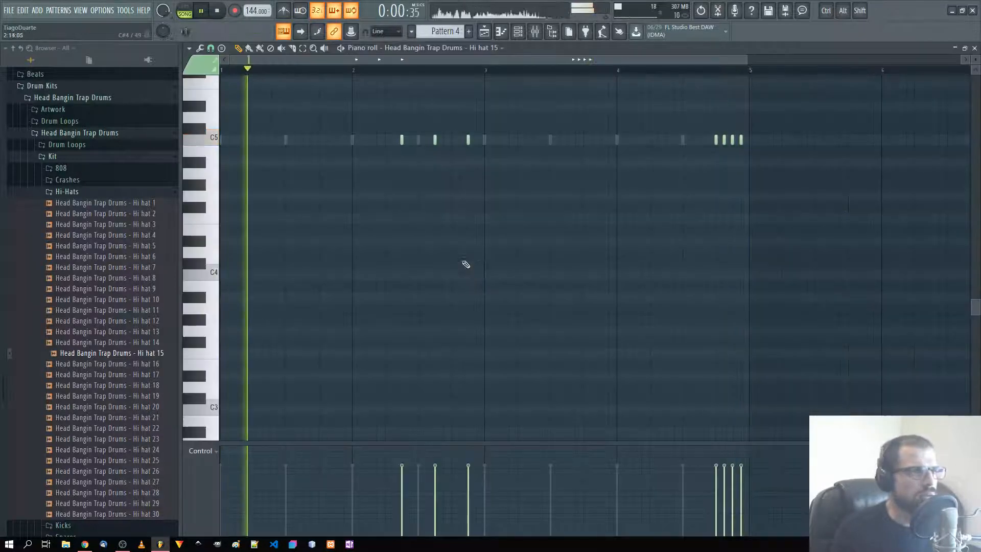
{"action": "scroll", "coordinate": [530, 274], "scroll_direction": "up", "scroll_amount": 3}
{"action": "scroll", "coordinate": [619, 256], "scroll_direction": "up", "scroll_amount": 3}
{"action": "scroll", "coordinate": [619, 256], "scroll_direction": "up", "scroll_amount": 2}
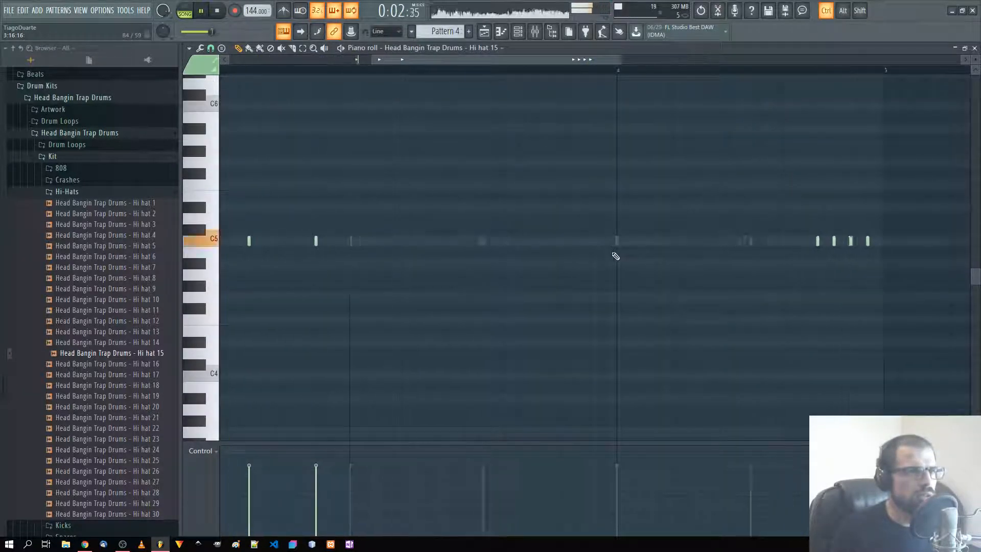
{"action": "scroll", "coordinate": [597, 252], "scroll_direction": "down", "scroll_amount": 3}
{"action": "left_click", "coordinate": [210, 48]}
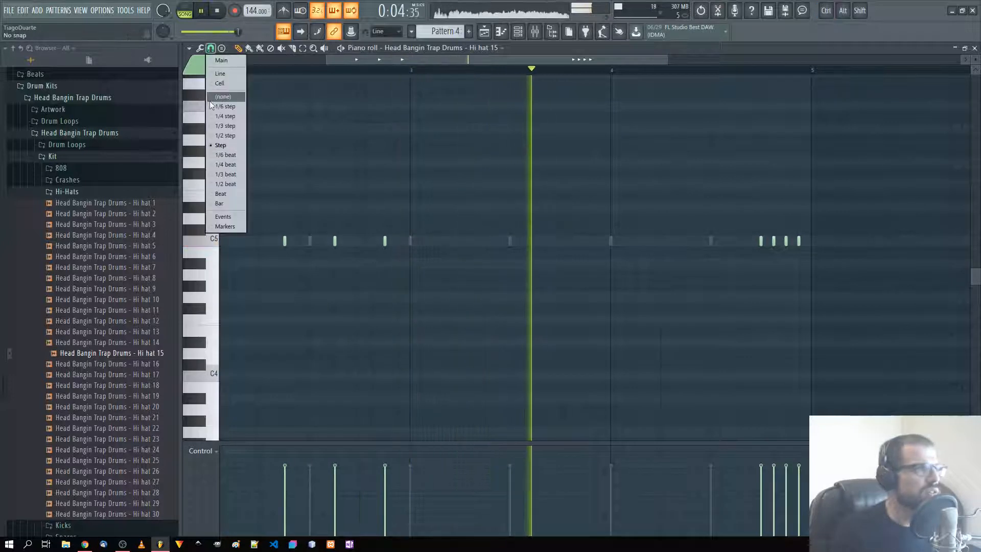
{"action": "left_click", "coordinate": [230, 154]}
{"action": "left_click", "coordinate": [516, 241]}
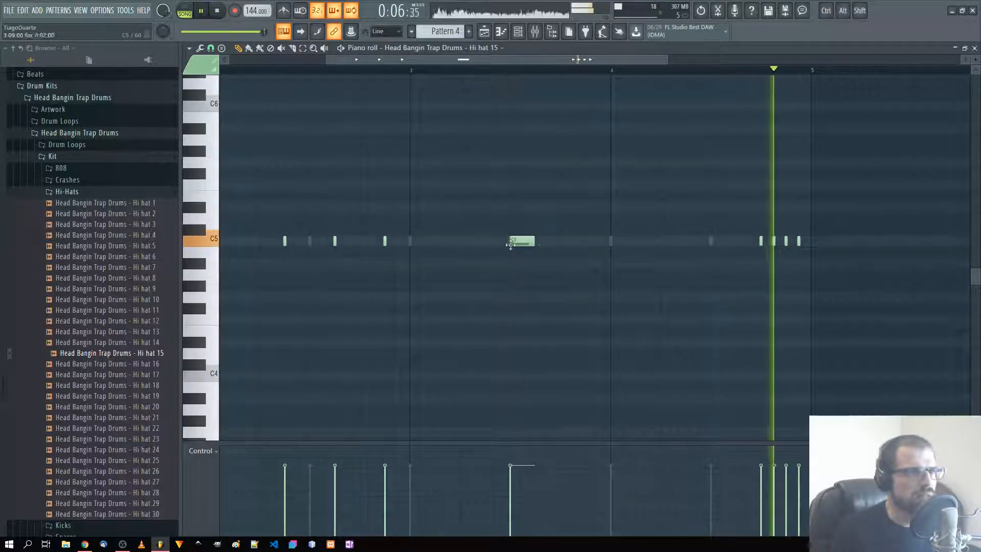
{"action": "left_click", "coordinate": [550, 241]}
{"action": "left_click", "coordinate": [567, 240]}
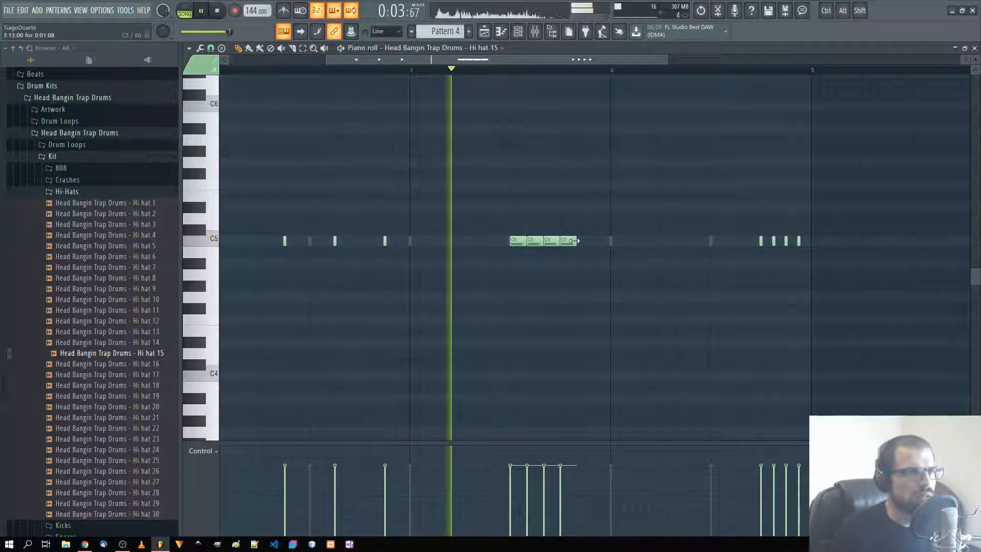
{"action": "left_click", "coordinate": [584, 241]}
{"action": "left_click", "coordinate": [601, 241]}
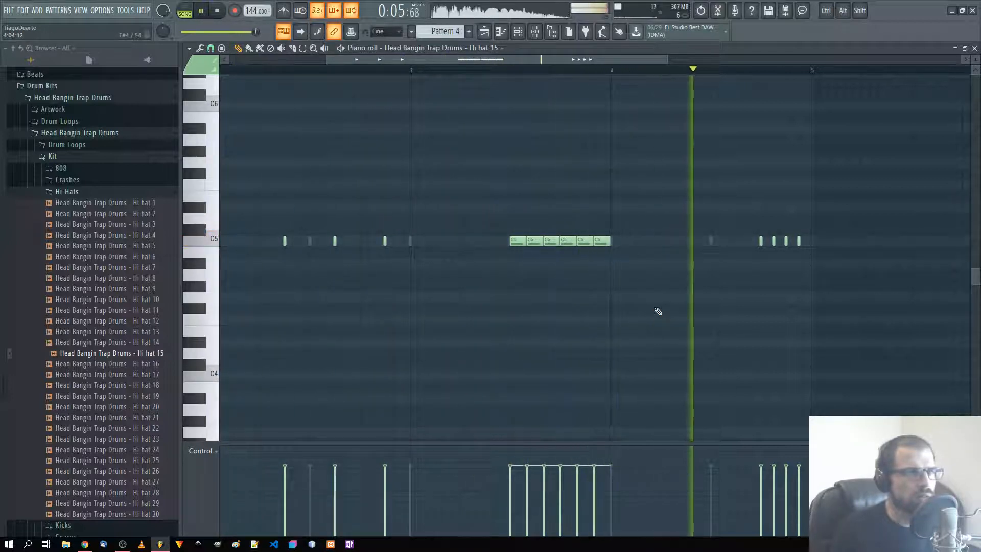
{"action": "scroll", "coordinate": [635, 305], "scroll_direction": "down", "scroll_amount": 3}
{"action": "left_click_drag", "start_coordinate": [577, 303], "coordinate": [578, 307]}
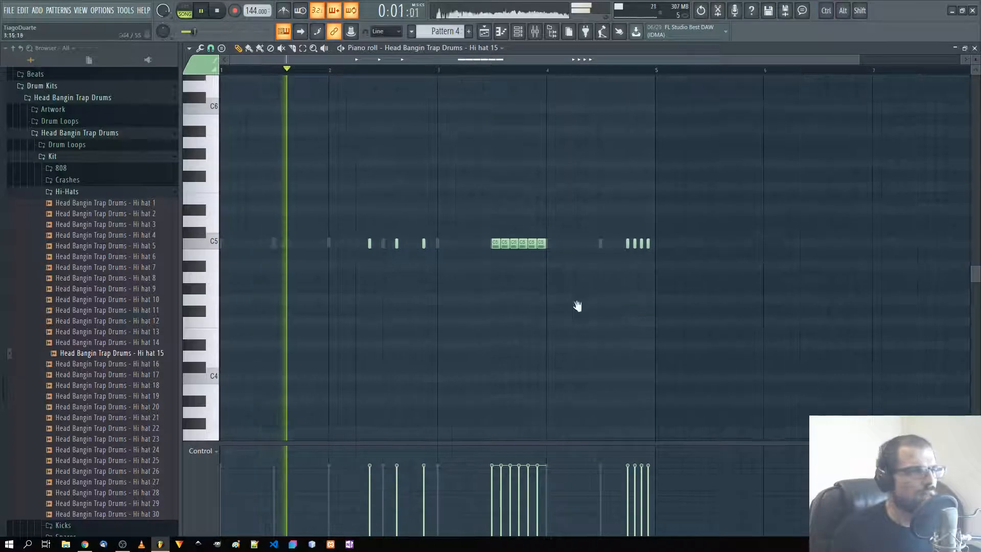
{"action": "scroll", "coordinate": [723, 313], "scroll_direction": "up", "scroll_amount": 1}
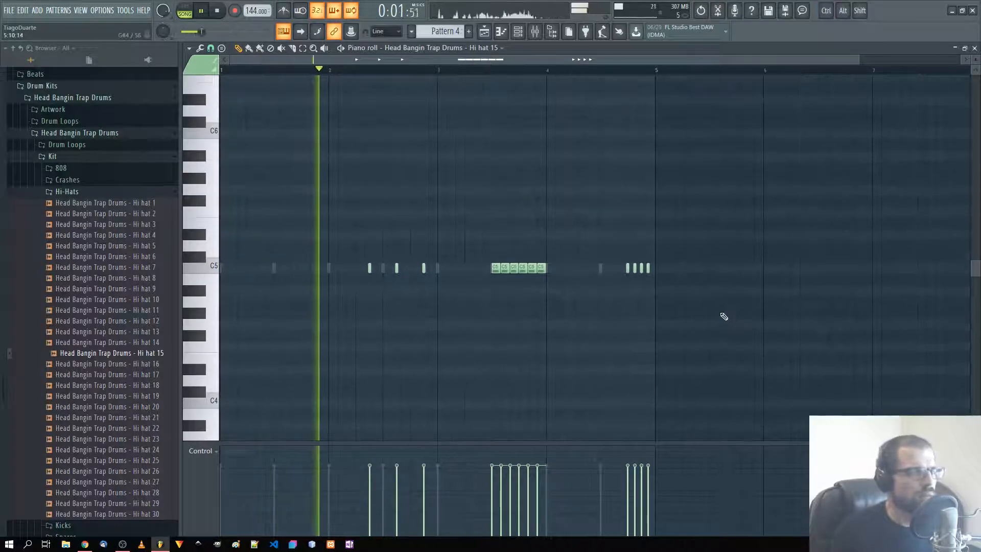
{"action": "left_click", "coordinate": [974, 48]}
Rename mixer insert 8 as Hi hat 2 and lower its volume to about -15 dB
{"action": "double_click", "coordinate": [288, 304]}
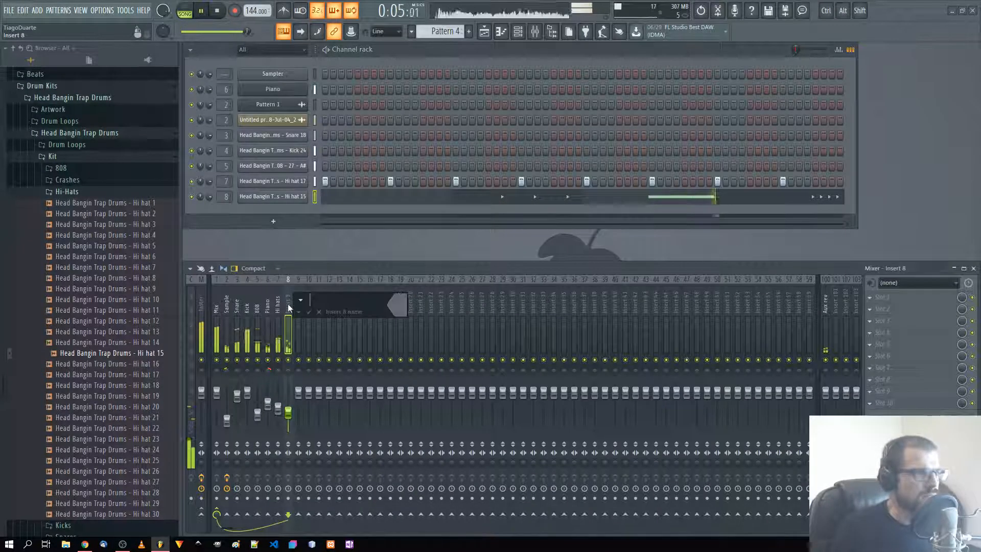
{"action": "type", "text": "Hi ha"}
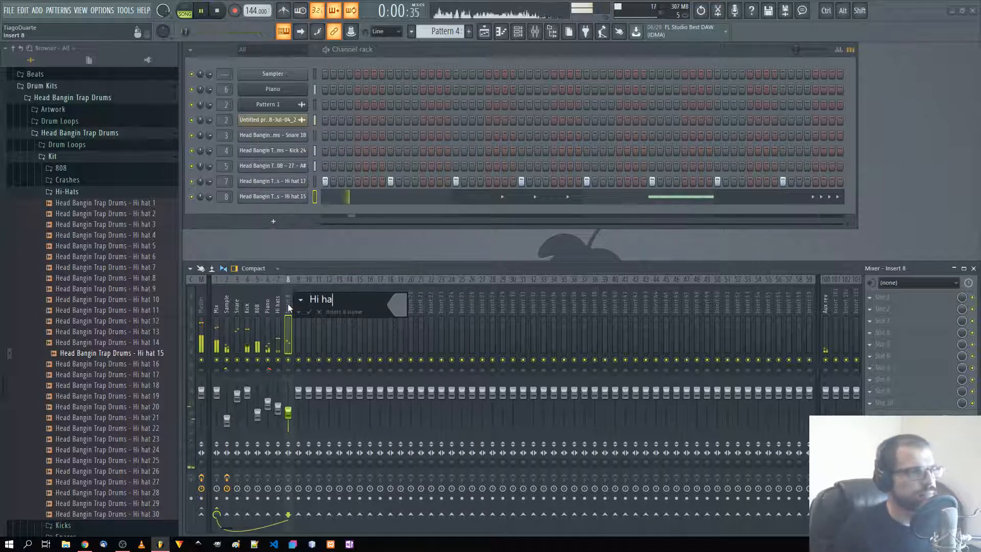
{"action": "type", "text": "t 2"}
{"action": "key", "text": "Return"}
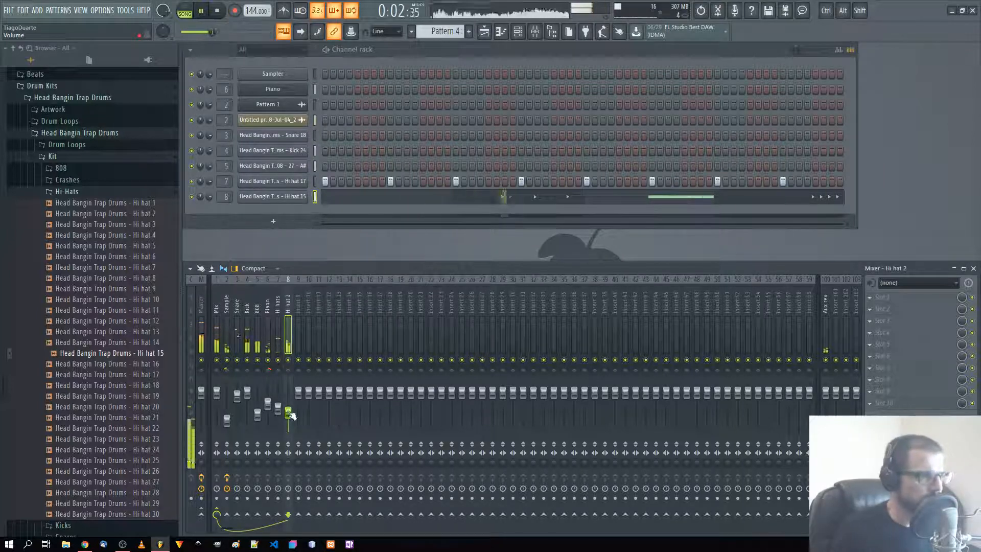
{"action": "left_click_drag", "start_coordinate": [289, 413], "coordinate": [290, 416]}
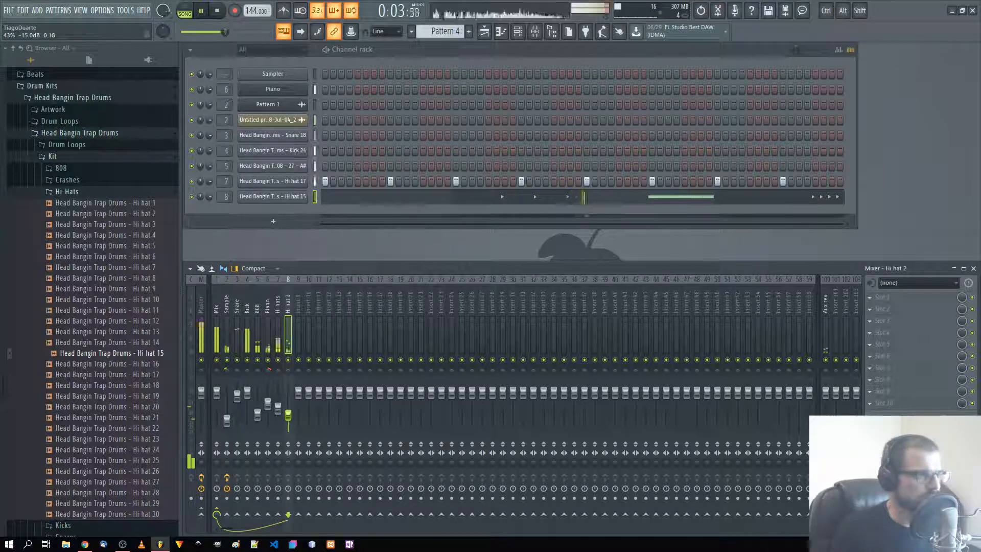
Inspect the AIR Maximizer effect on the Master track
{"action": "left_click", "coordinate": [202, 314]}
{"action": "left_click", "coordinate": [890, 299]}
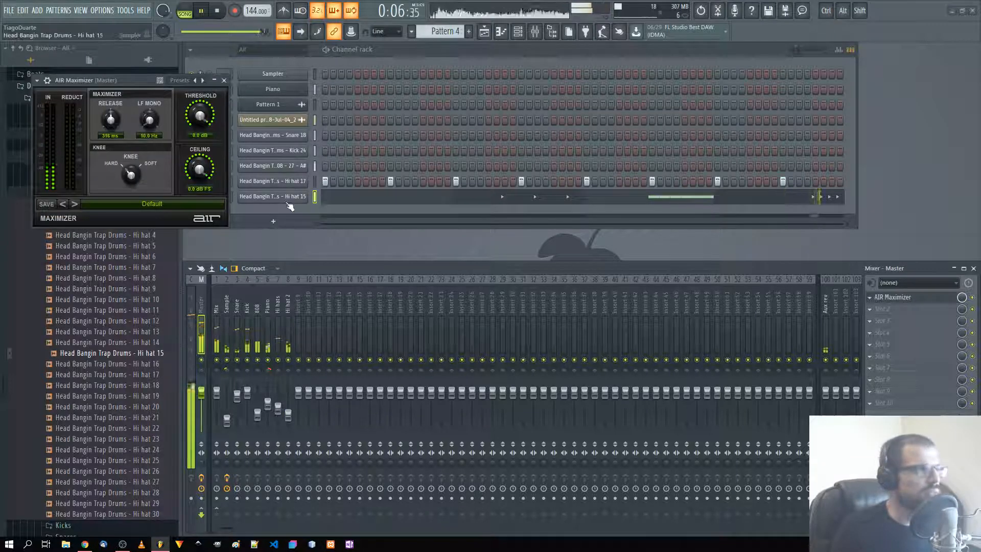
{"action": "left_click", "coordinate": [225, 82]}
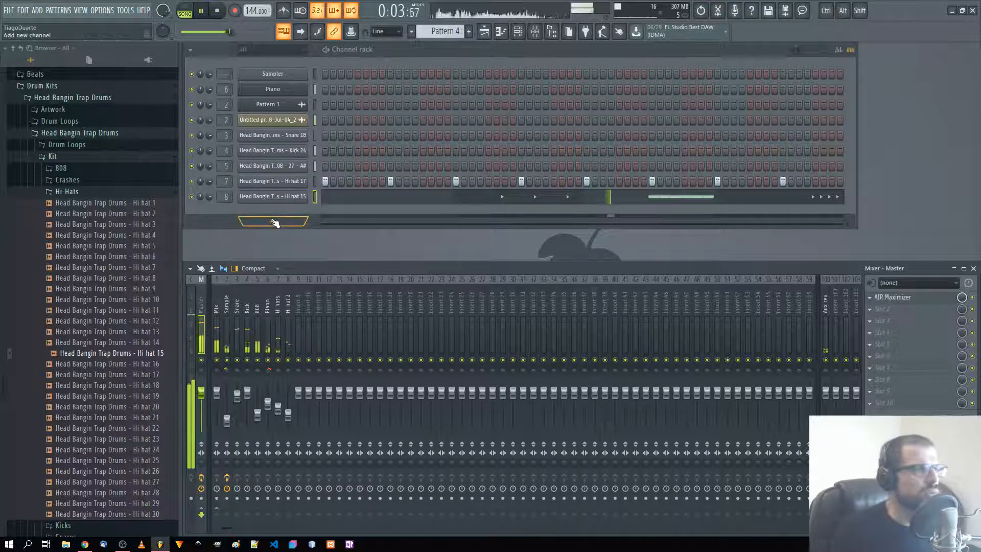
Audition the first crash samples of the kit and add Crash 03 as a new channel
{"action": "left_click", "coordinate": [82, 193]}
{"action": "left_click", "coordinate": [69, 180]}
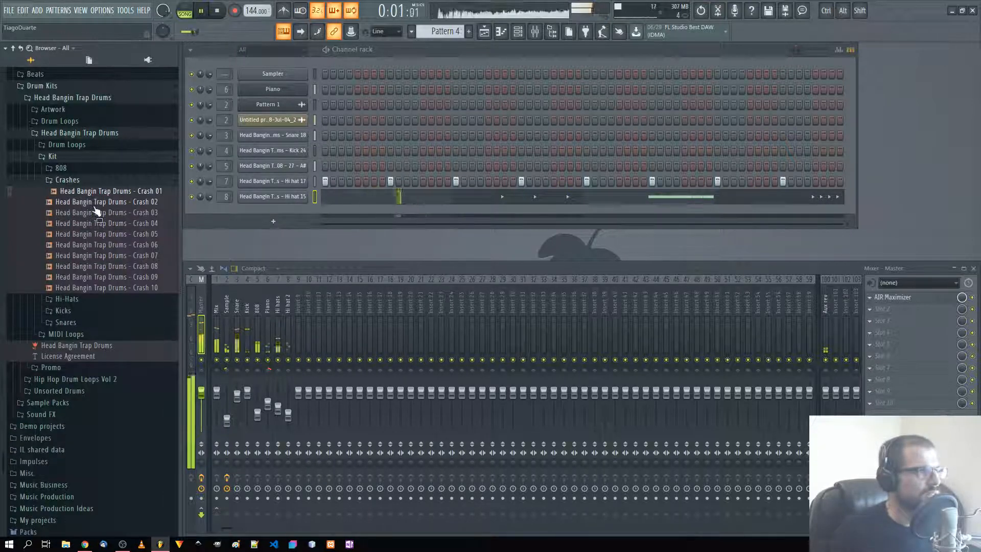
{"action": "left_click", "coordinate": [95, 203]}
{"action": "left_click", "coordinate": [94, 213]}
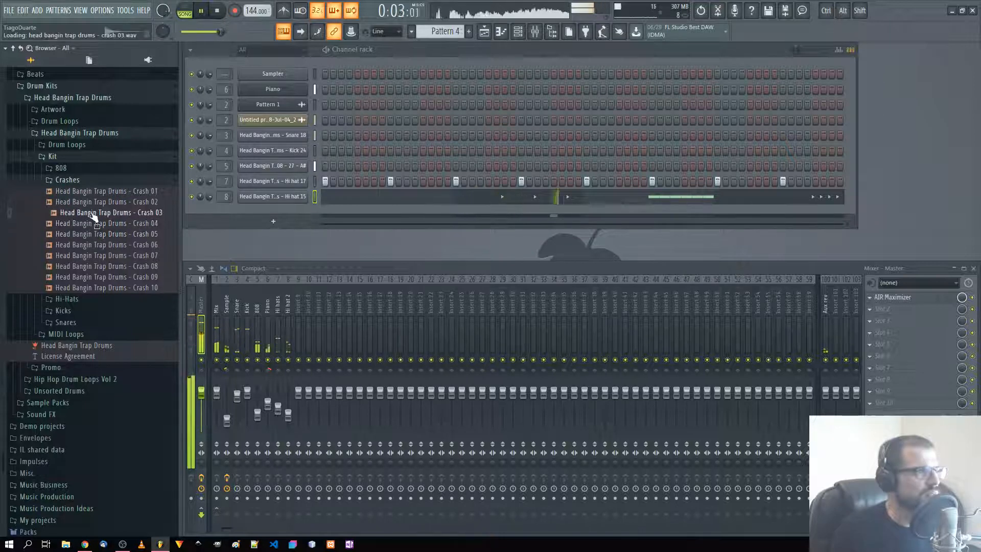
{"action": "left_click_drag", "start_coordinate": [93, 213], "coordinate": [266, 211]}
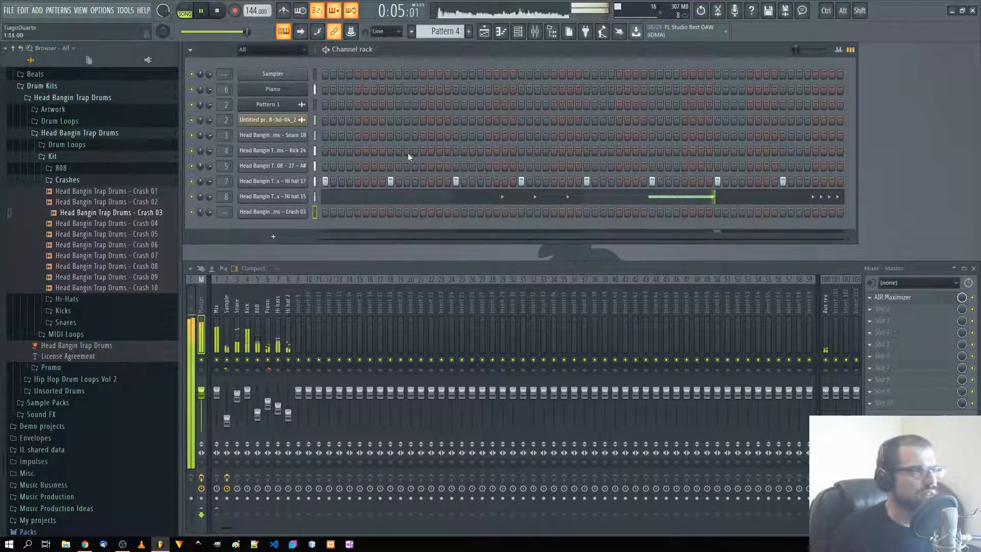
Rename Pattern 4 as Hi hats and switch to the empty Pattern 5
{"action": "middle_click", "coordinate": [442, 31]}
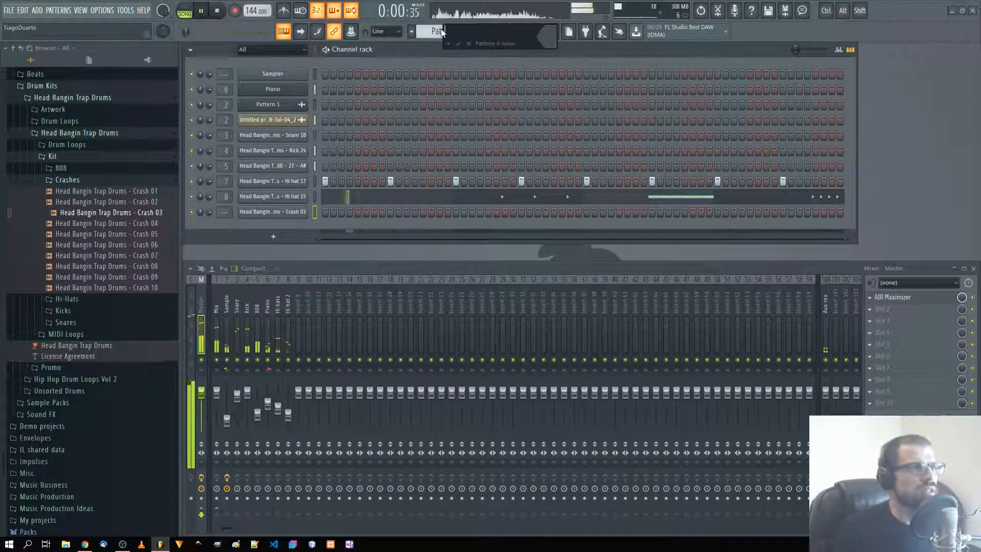
{"action": "type", "text": "Hi hats"}
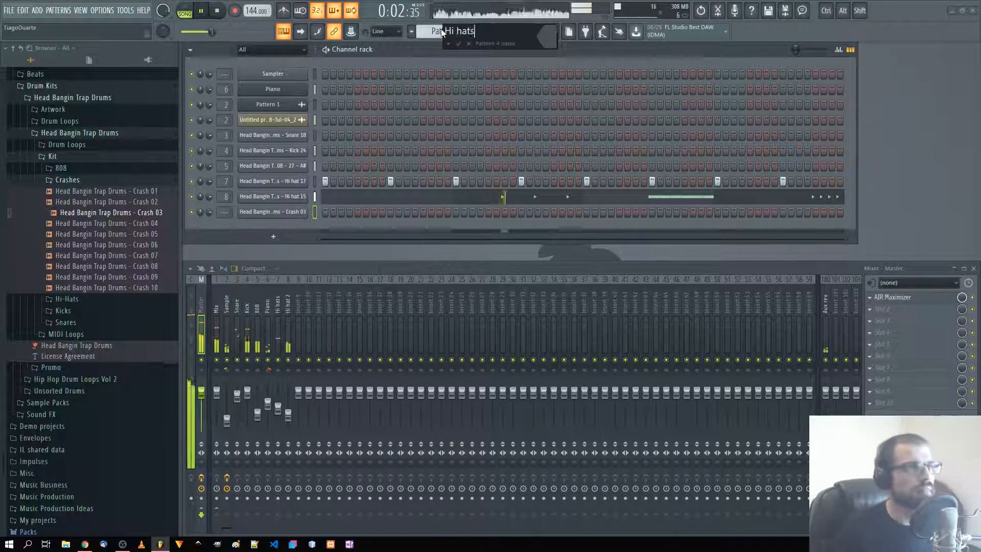
{"action": "key", "text": "Return"}
{"action": "left_click", "coordinate": [469, 32]}
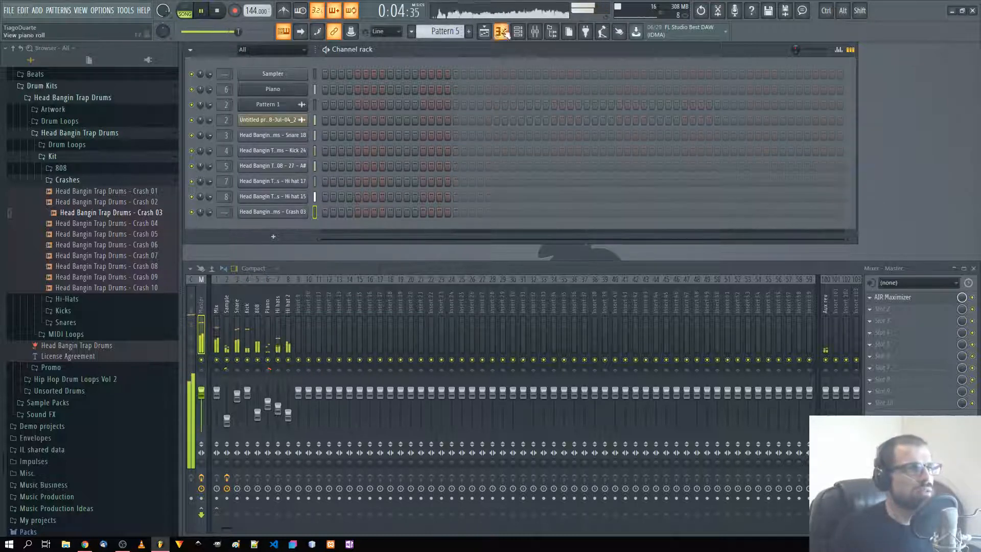
Place Pattern 5 in the playlist and save the project
{"action": "left_click", "coordinate": [485, 32]}
{"action": "left_click", "coordinate": [345, 376]}
{"action": "left_click_drag", "start_coordinate": [434, 365], "coordinate": [750, 375]}
{"action": "left_click", "coordinate": [974, 48]}
{"action": "key", "text": "ctrl+s"}
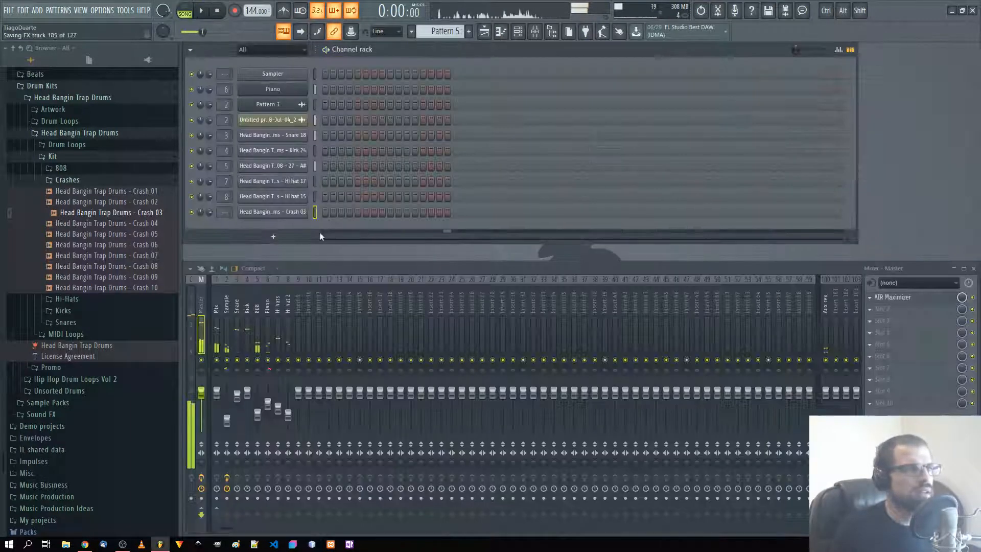
Place a Crash 03 hit on step 1 of bar 1 and assign its channel to mixer insert 9, named Crash
{"action": "mouse_move", "coordinate": [224, 212]}
{"action": "left_mouse_down"}
{"action": "mouse_move", "coordinate": [224, 198]}
{"action": "mouse_move", "coordinate": [223, 214]}
{"action": "left_mouse_up"}
{"action": "double_click", "coordinate": [298, 306]}
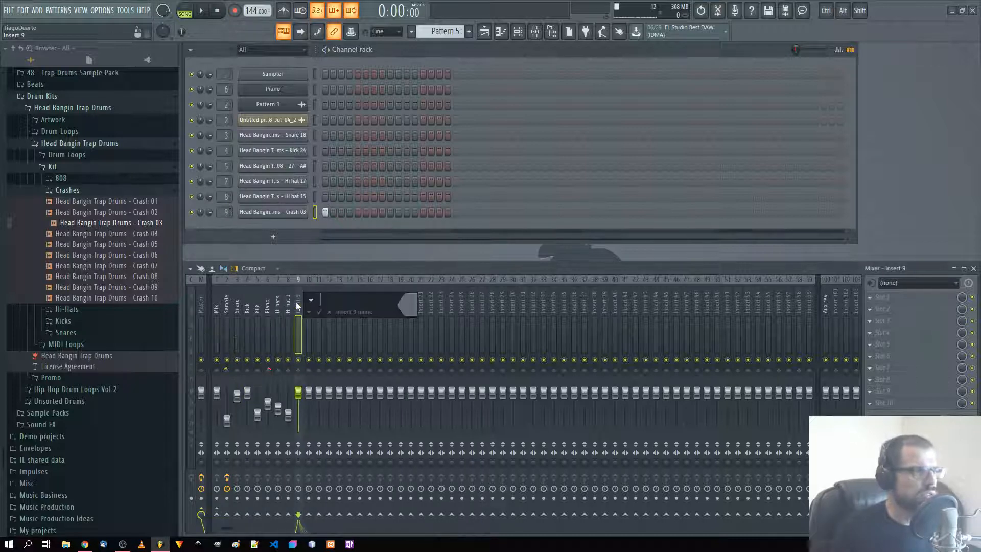
{"action": "type", "text": "Crash"}
{"action": "key", "text": "Return"}
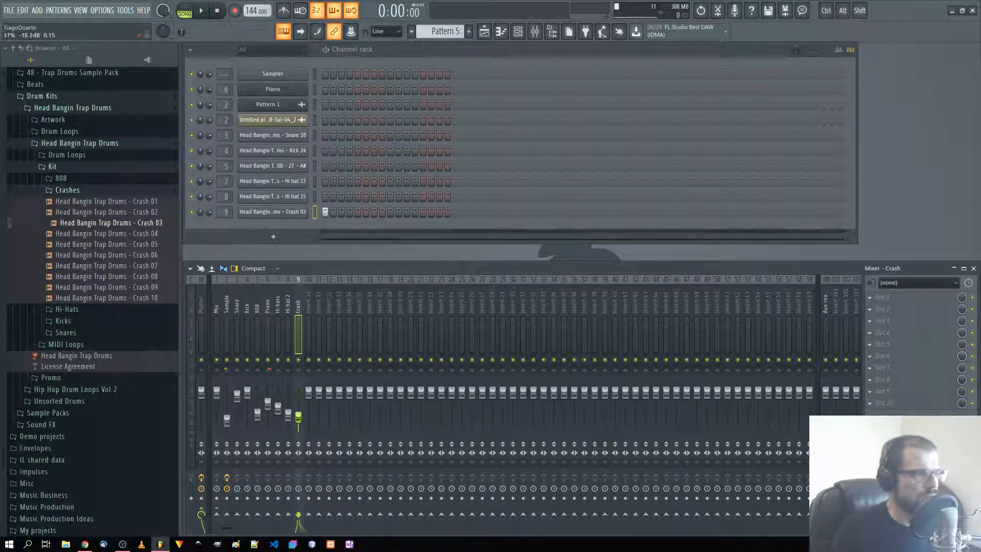
Lower the Crash insert's volume while the song plays and route it only to Mix
{"action": "key", "text": "space"}
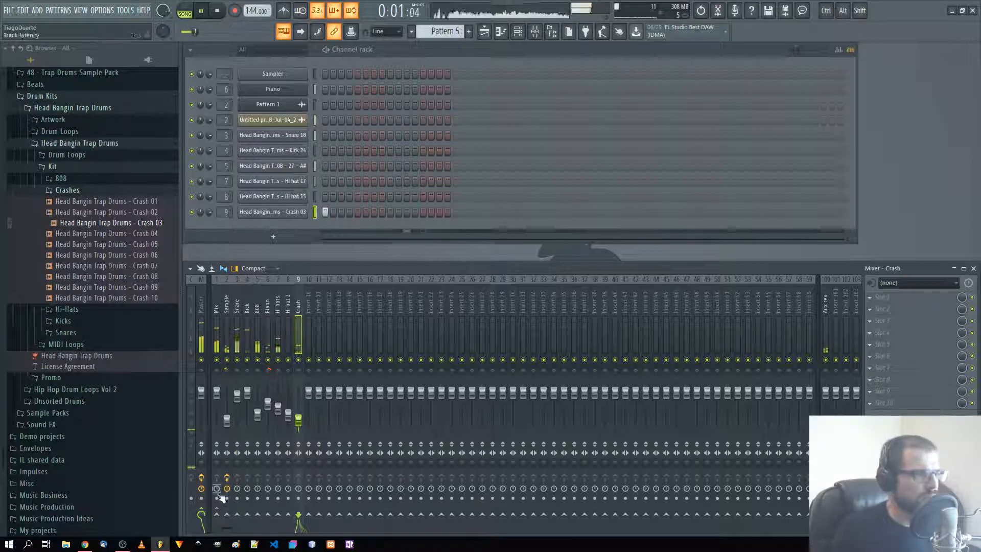
{"action": "right_click", "coordinate": [217, 514]}
{"action": "left_click", "coordinate": [250, 499]}
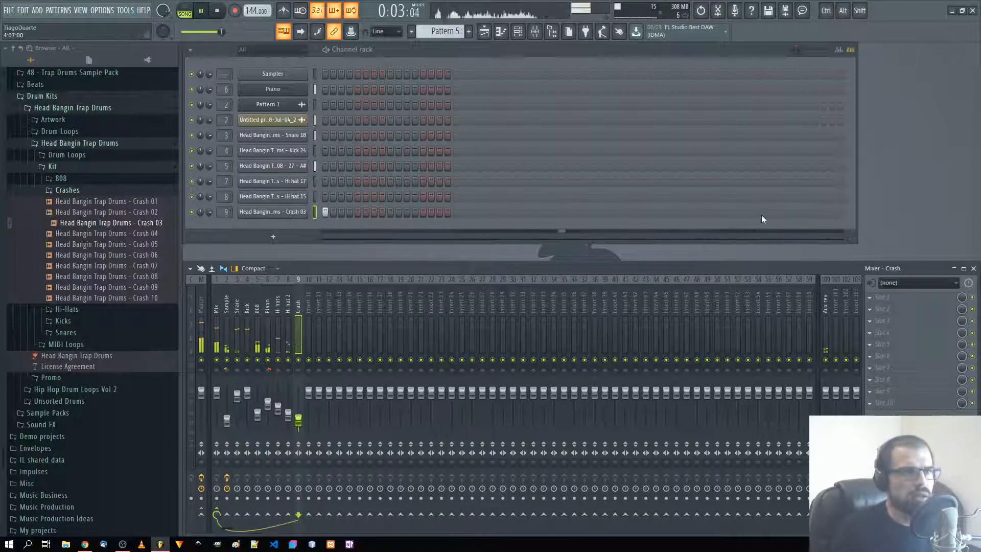
Add Crash 04 as a new channel on mixer insert 10, using it instead of Crash 03 on step 13 of bar 4
{"action": "left_click", "coordinate": [815, 212]}
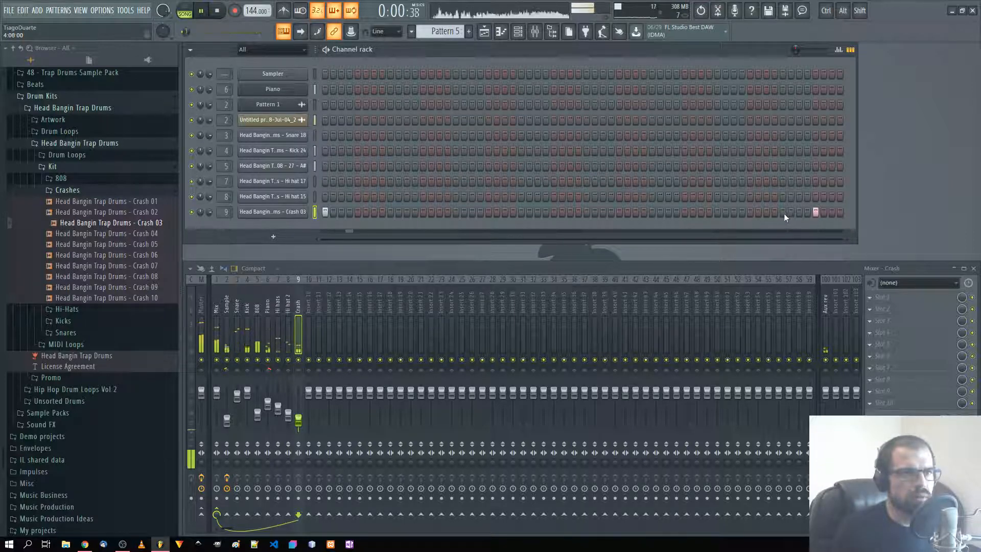
{"action": "left_click", "coordinate": [131, 234]}
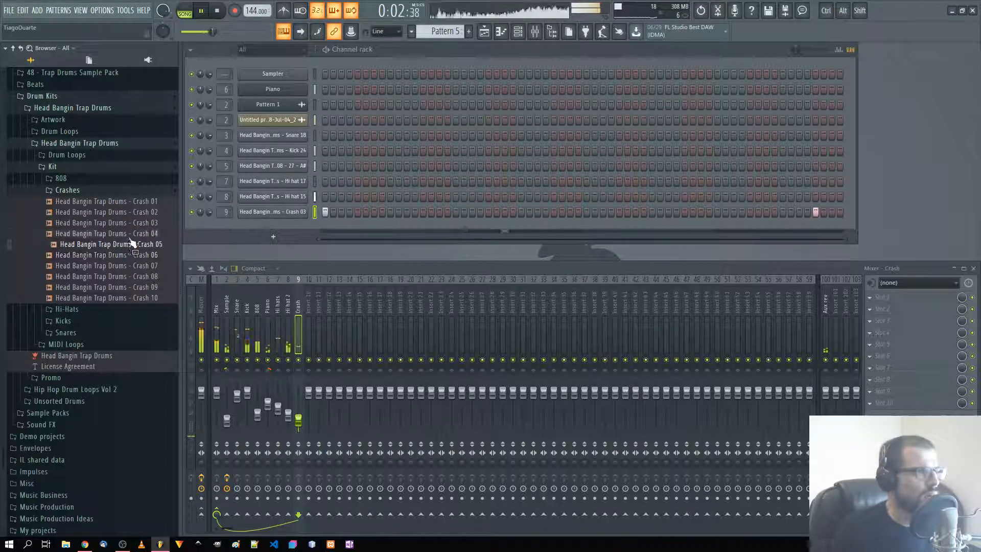
{"action": "left_click_drag", "start_coordinate": [132, 244], "coordinate": [228, 213]}
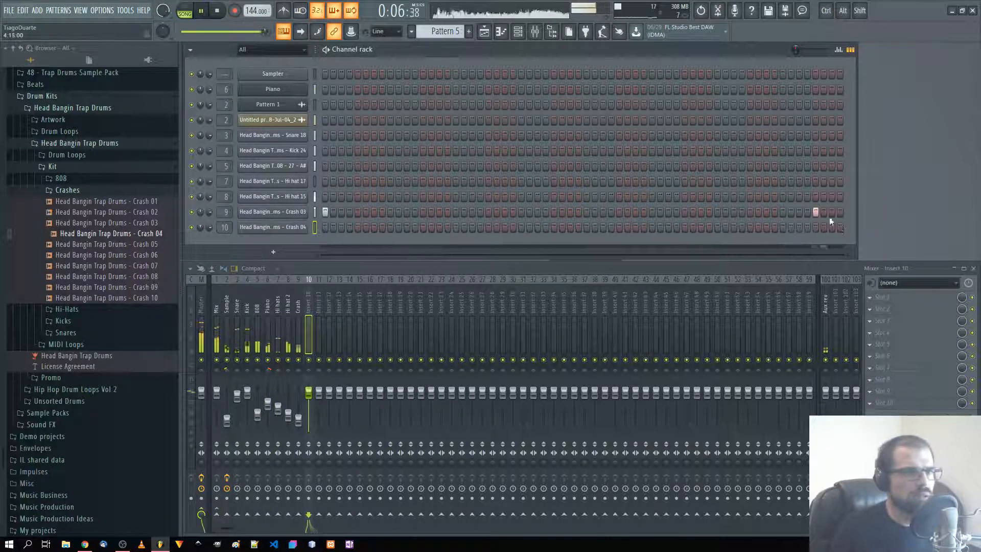
{"action": "right_click", "coordinate": [816, 212]}
{"action": "left_click", "coordinate": [815, 227]}
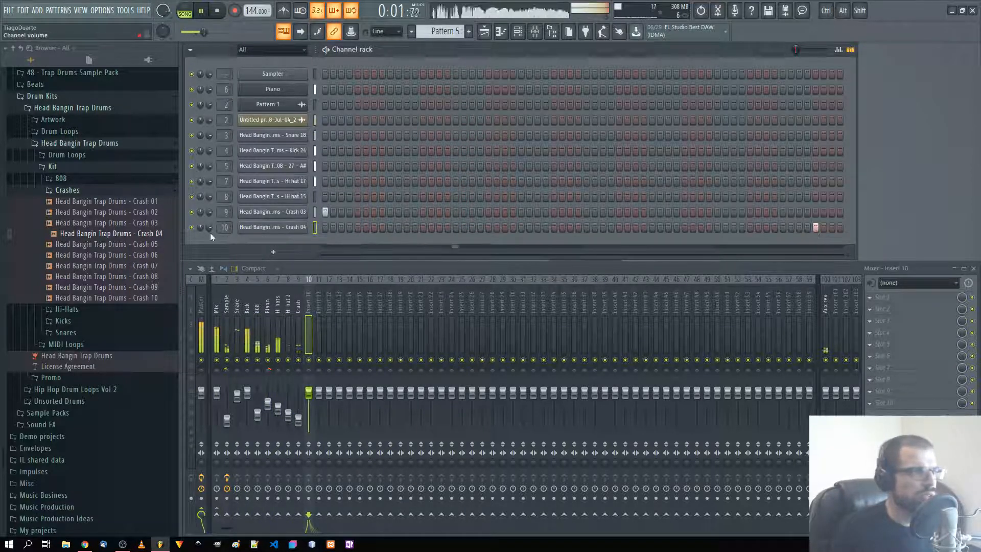
Lower mixer insert 10's volume and name it Crash 2, moving the Crash 04 hit to step 9 of bar 4
{"action": "left_click_drag", "start_coordinate": [310, 406], "coordinate": [309, 415]}
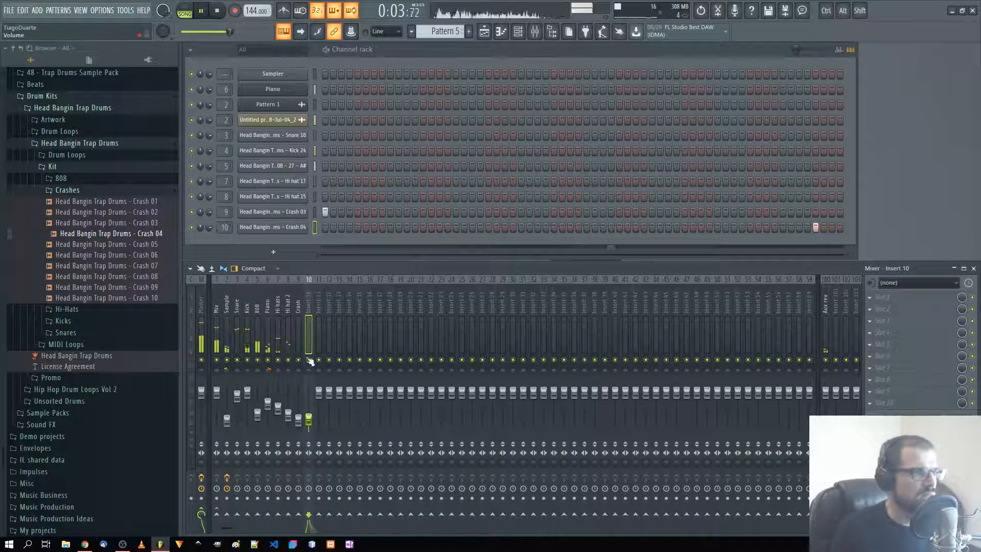
{"action": "double_click", "coordinate": [310, 307]}
{"action": "type", "text": "Cra"}
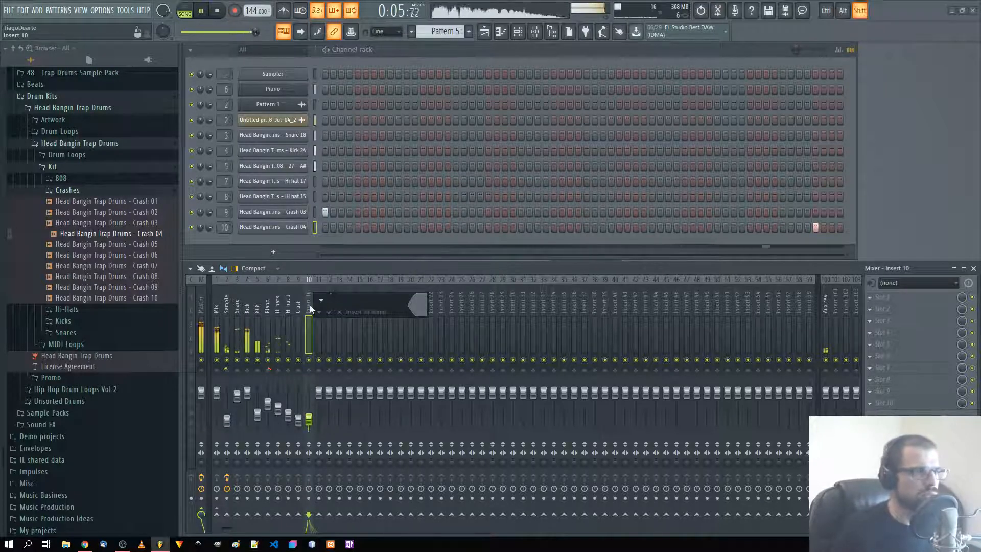
{"action": "type", "text": "sh 2"}
{"action": "key", "text": "Return"}
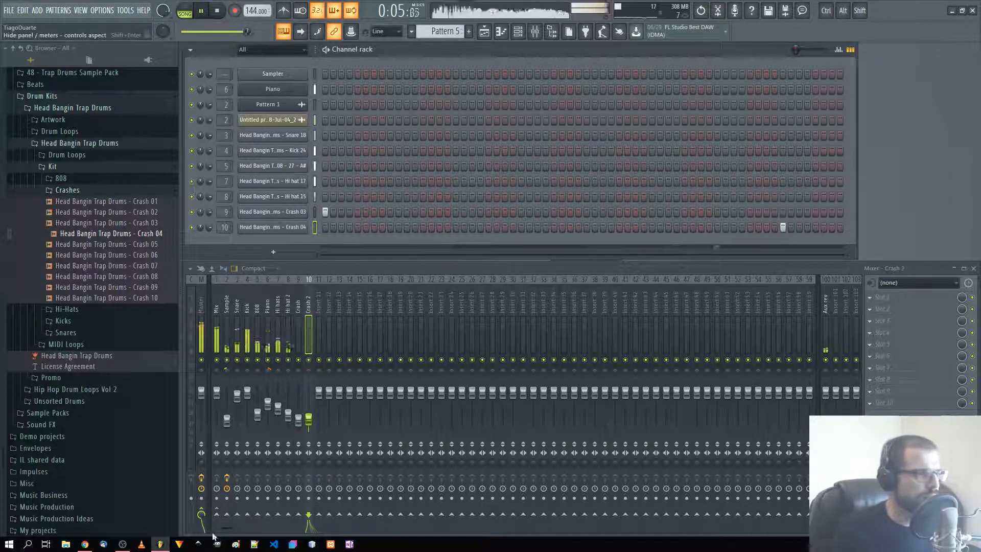
Route the Crash 2 insert only to Mix and lower its volume slightly to balance it with the Crash insert
{"action": "right_click", "coordinate": [219, 516]}
{"action": "left_click", "coordinate": [237, 500]}
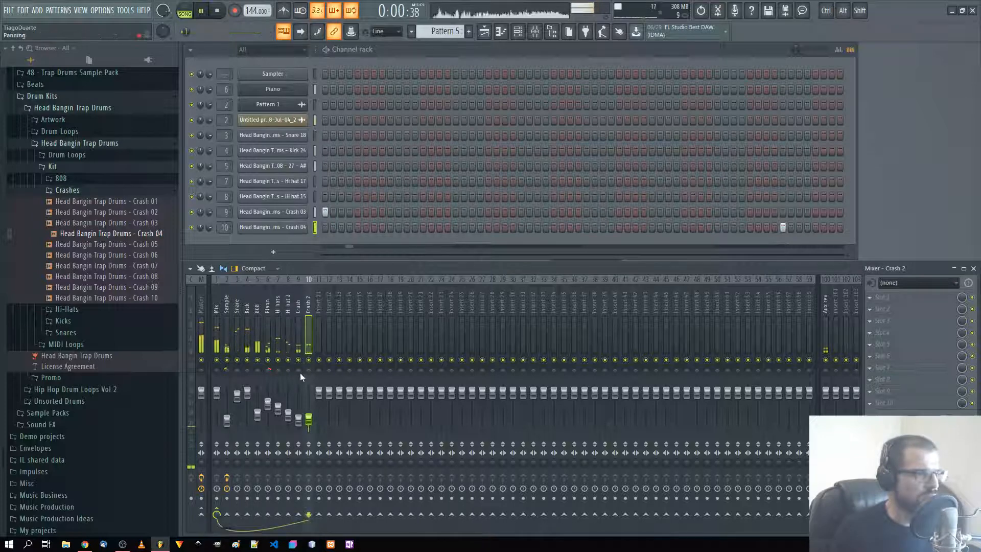
{"action": "left_click", "coordinate": [231, 305]}
{"action": "left_click", "coordinate": [308, 304]}
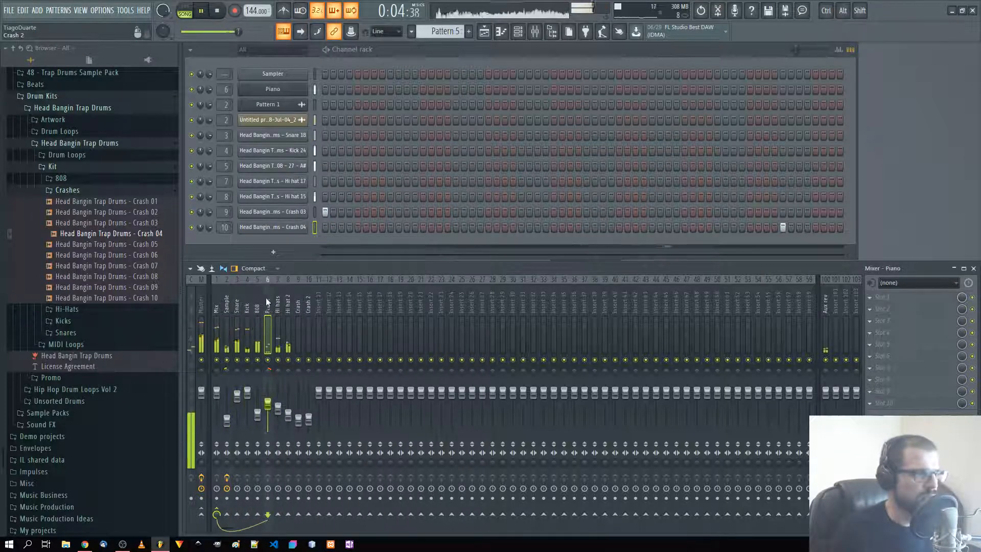
{"action": "left_click_drag", "start_coordinate": [310, 420], "coordinate": [310, 423]}
{"action": "left_click", "coordinate": [300, 418]}
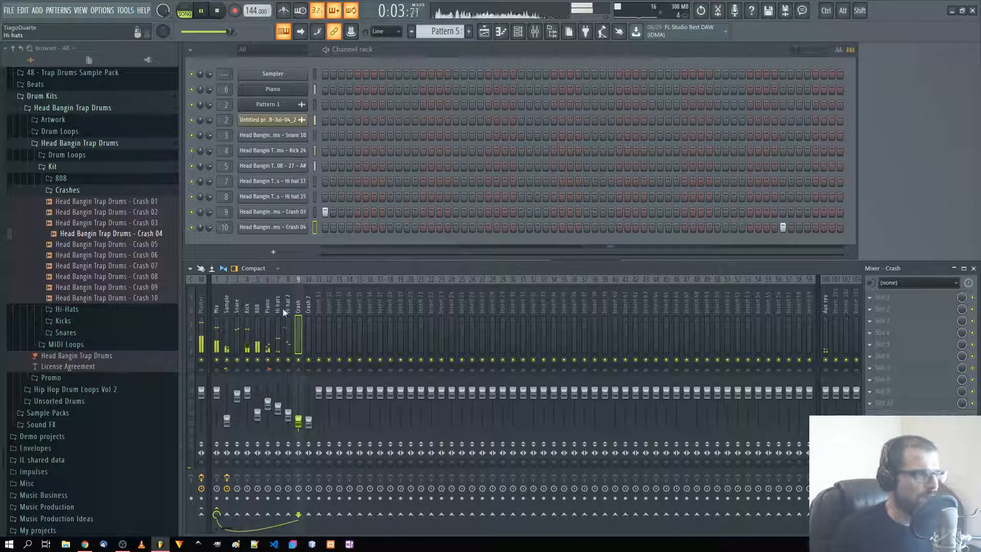
Pan the Hi hats insert 28% right and adjust the panning of the Crash and Crash 2 inserts during playback
{"action": "left_click", "coordinate": [278, 376]}
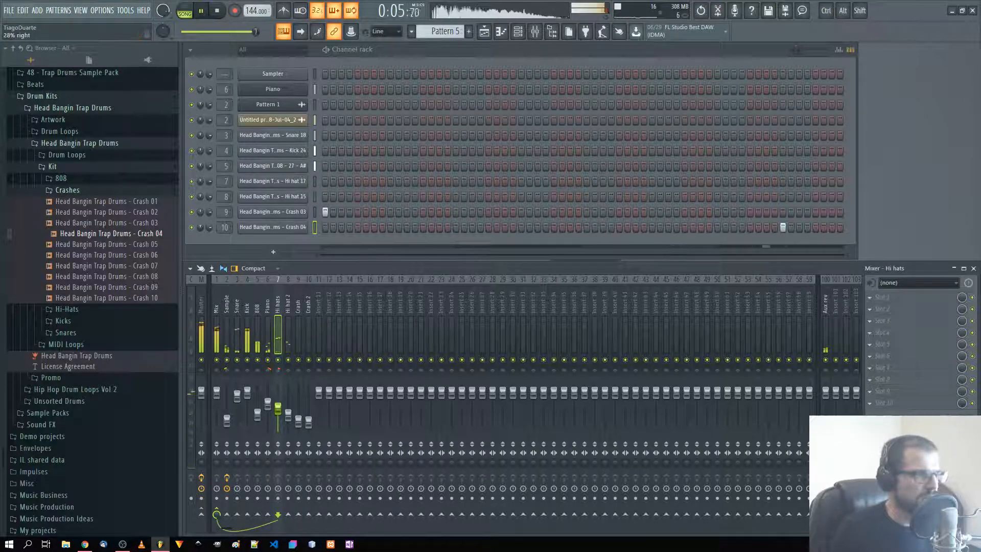
{"action": "left_click_drag", "start_coordinate": [299, 371], "coordinate": [311, 364]}
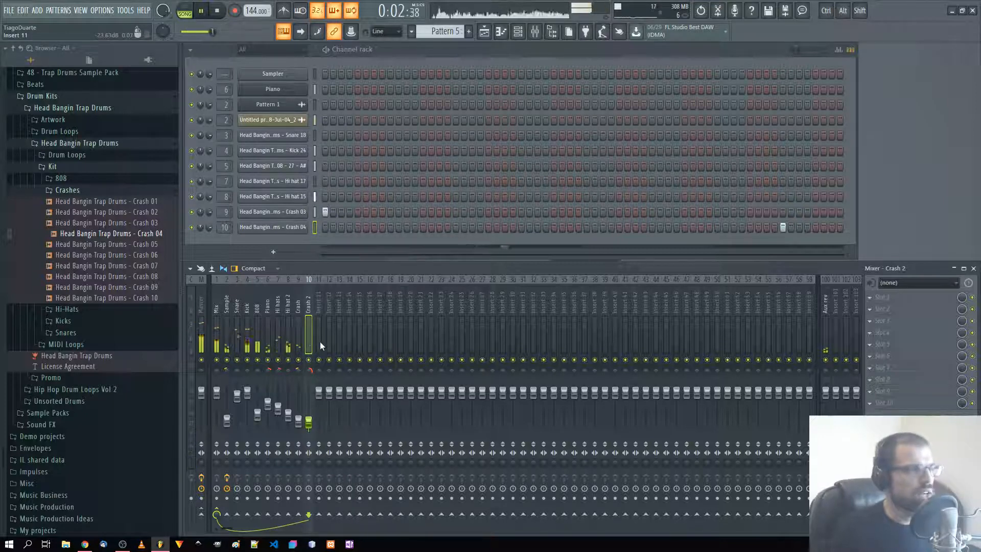
Collapse the open drum kit folders and return the browser to its top-level list
{"action": "left_click", "coordinate": [71, 167]}
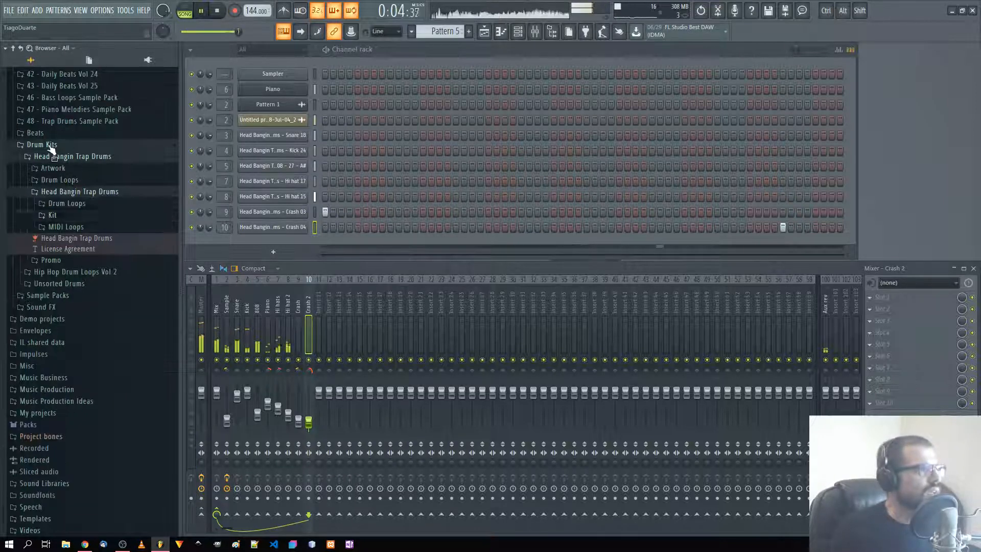
{"action": "left_click", "coordinate": [51, 145]}
{"action": "left_click", "coordinate": [13, 49]}
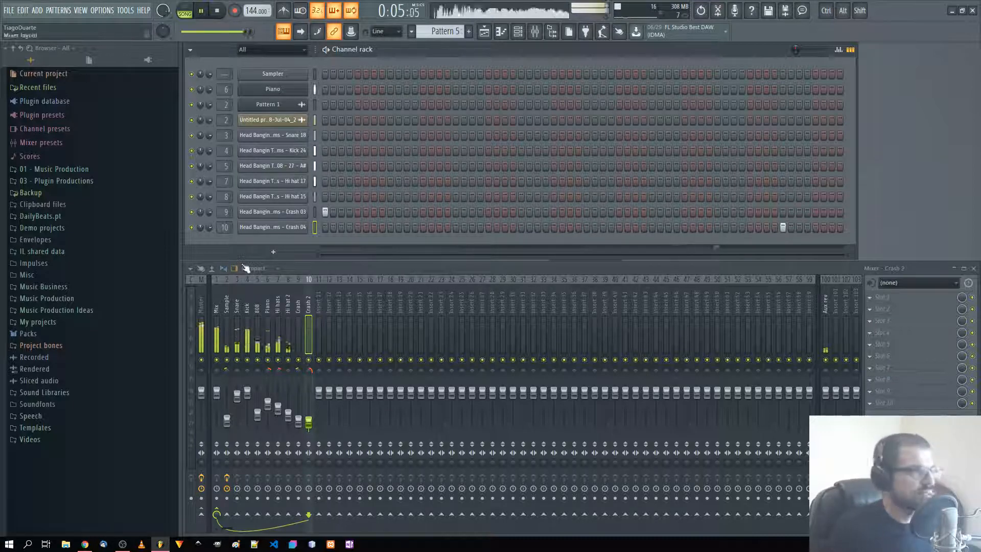
Rename Pattern 5 as Crash
{"action": "middle_click", "coordinate": [449, 33]}
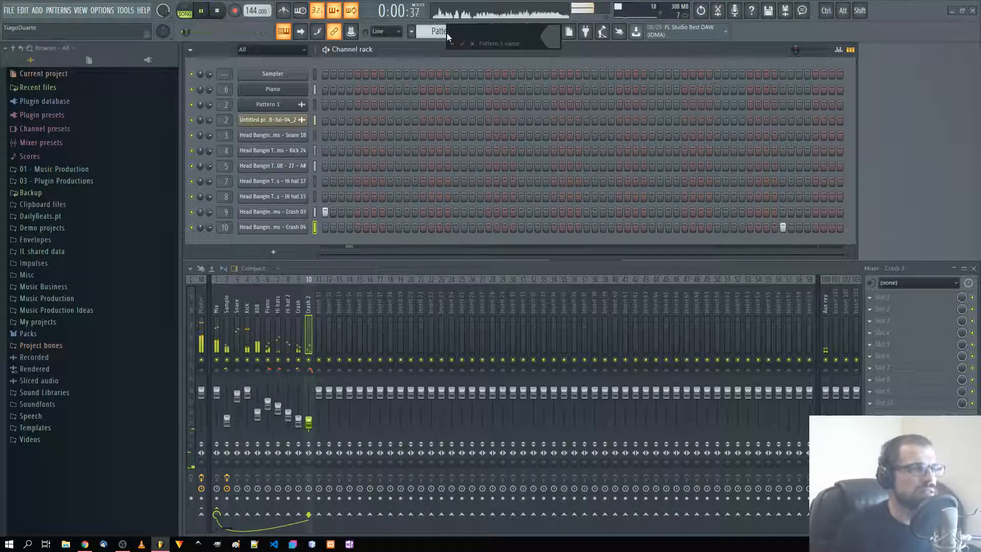
{"action": "type", "text": "Crash"}
{"action": "key", "text": "Return"}
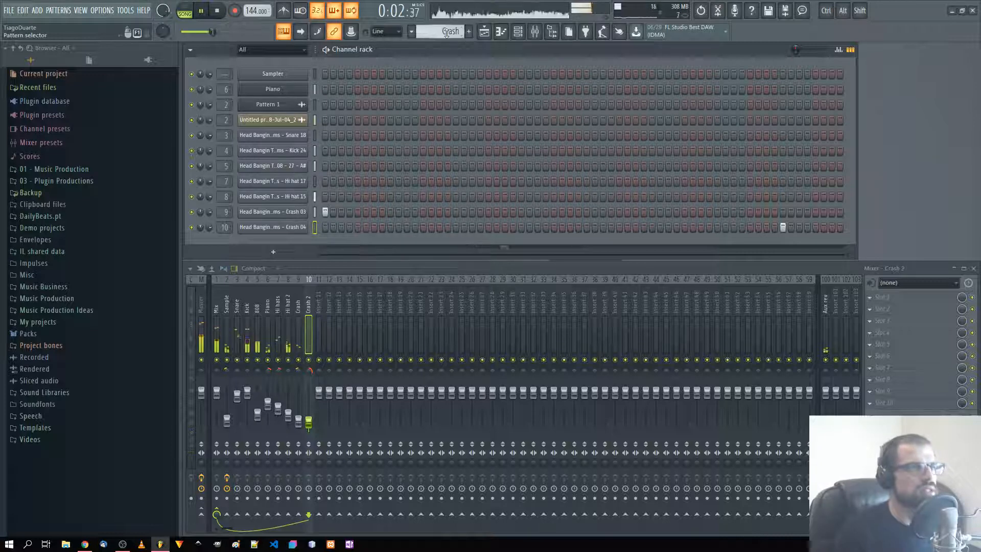
Rename the 808 sample channel as 808 and split Pattern 3 by channel into separate Piano and 808 patterns
{"action": "scroll", "coordinate": [444, 32], "scroll_direction": "up", "scroll_amount": 2}
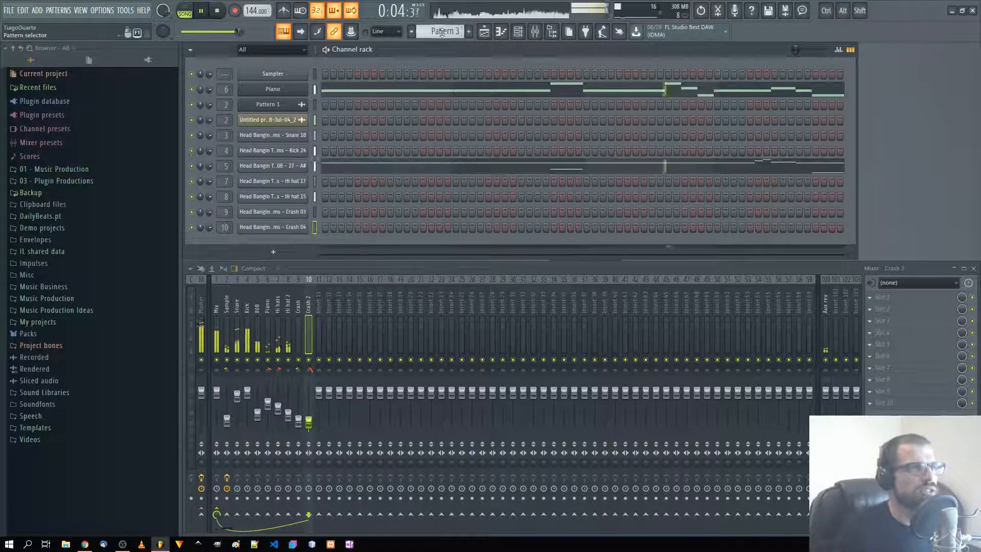
{"action": "middle_click", "coordinate": [280, 167]}
{"action": "type", "text": "808"}
{"action": "key", "text": "Return"}
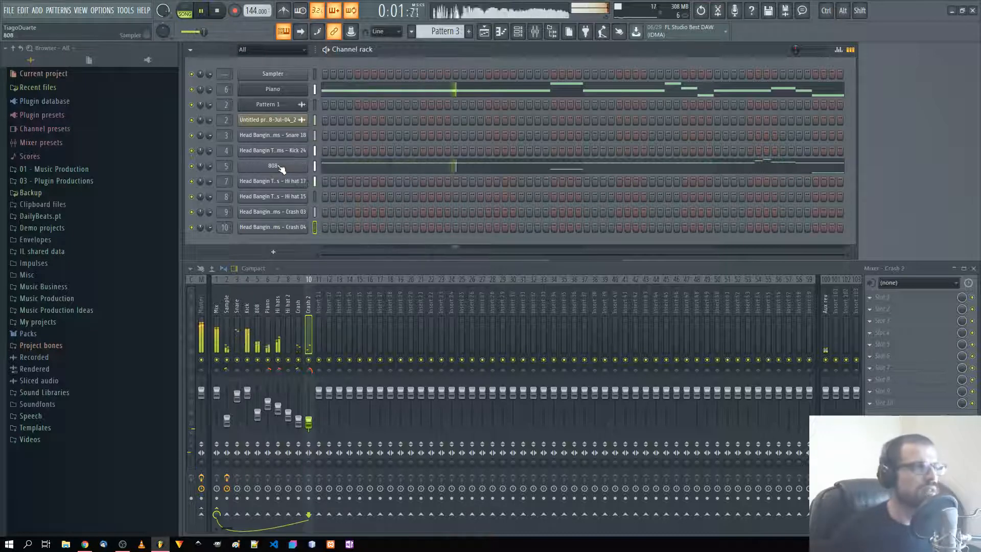
{"action": "left_click", "coordinate": [448, 31]}
{"action": "left_click", "coordinate": [526, 175]}
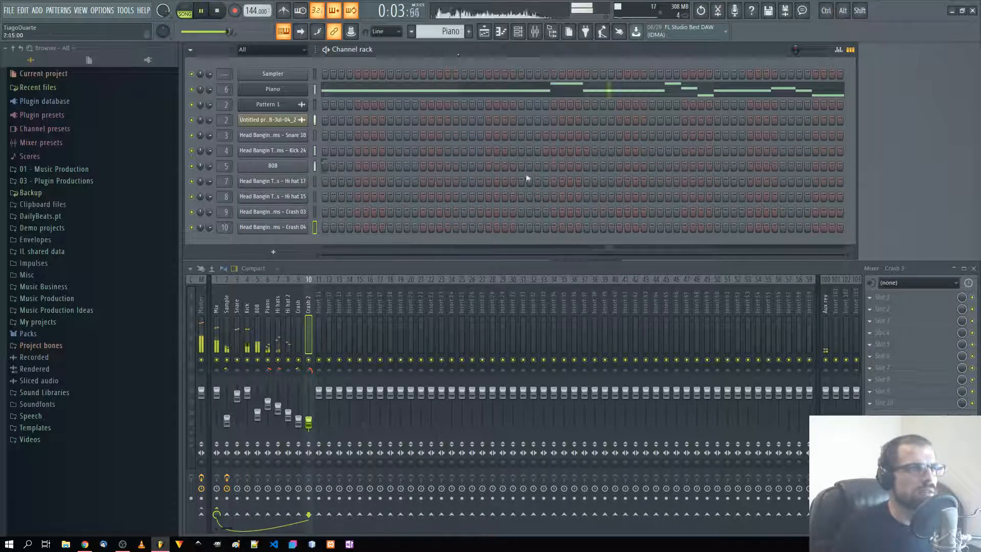
Rename Pattern 2, which holds the snare and kick hits, as Drums
{"action": "scroll", "coordinate": [441, 34], "scroll_direction": "up", "scroll_amount": 1}
{"action": "key", "text": "F2"}
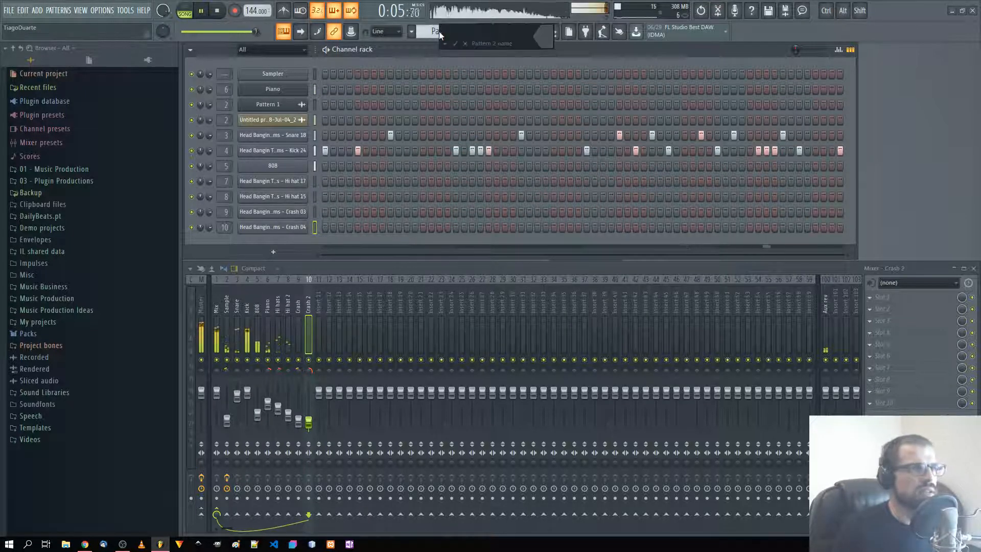
{"action": "type", "text": "Dr"}
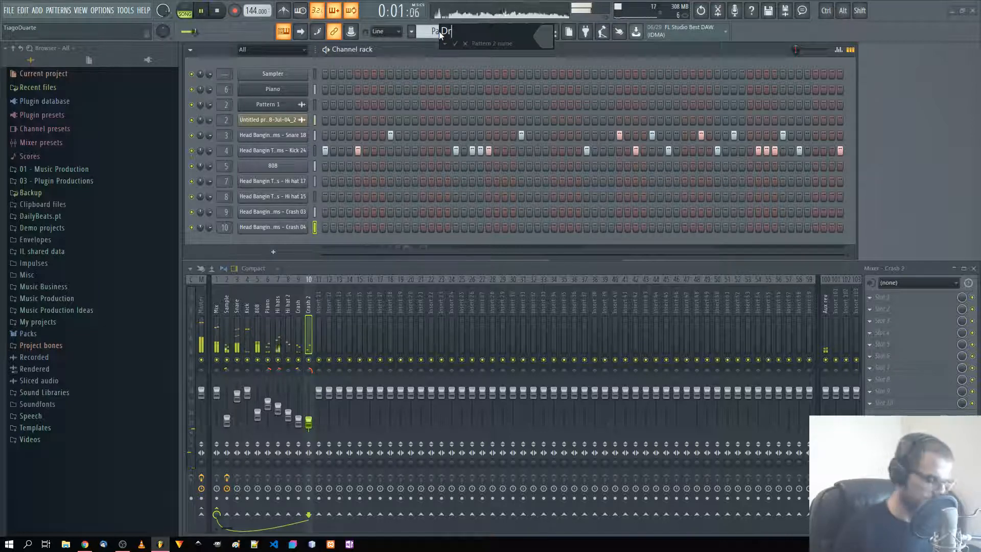
{"action": "type", "text": "ums"}
{"action": "key", "text": "Return"}
Rename Pattern 1 as Base Melody
{"action": "scroll", "coordinate": [440, 31], "scroll_direction": "up", "scroll_amount": 1}
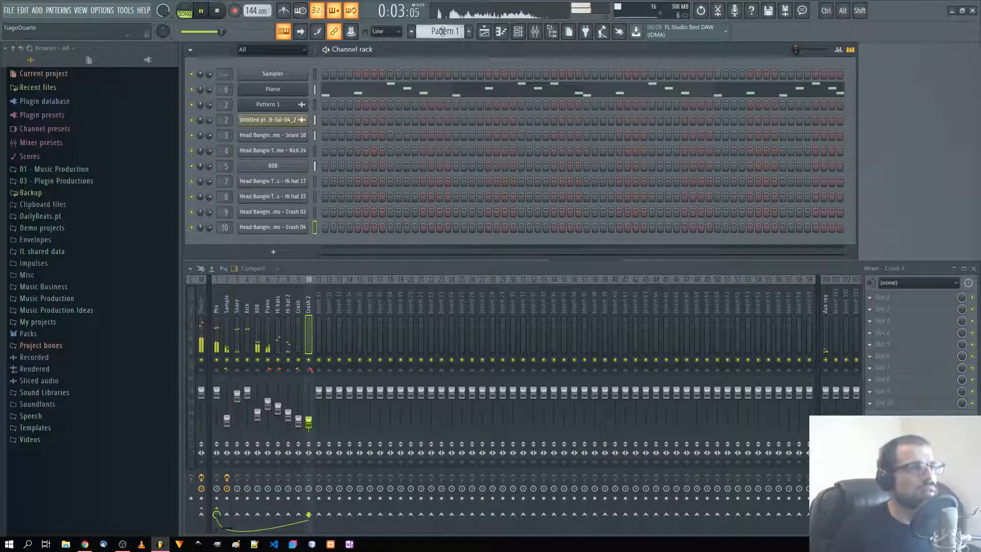
{"action": "key", "text": "F2"}
{"action": "type", "text": "P"}
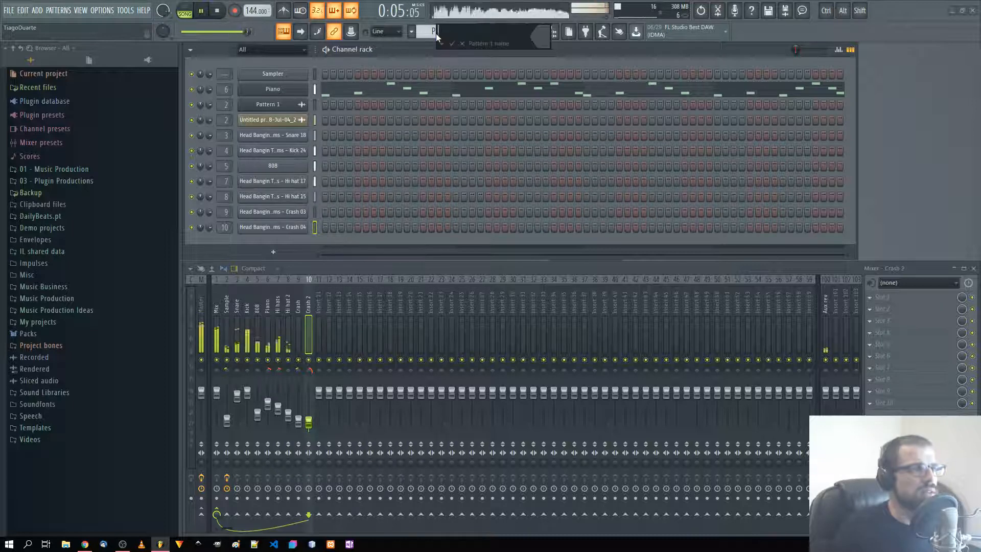
{"action": "type", "text": "Bas"}
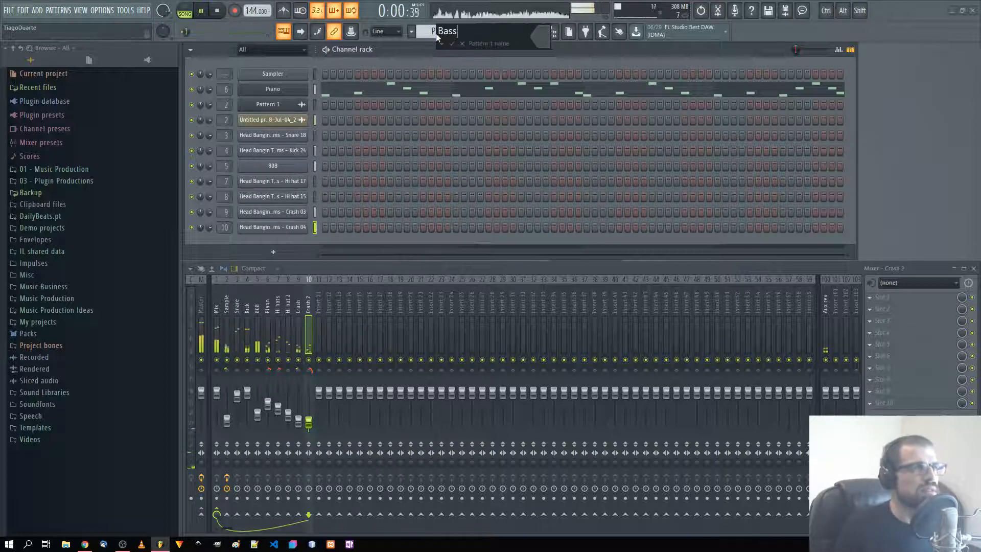
{"action": "type", "text": "e"}
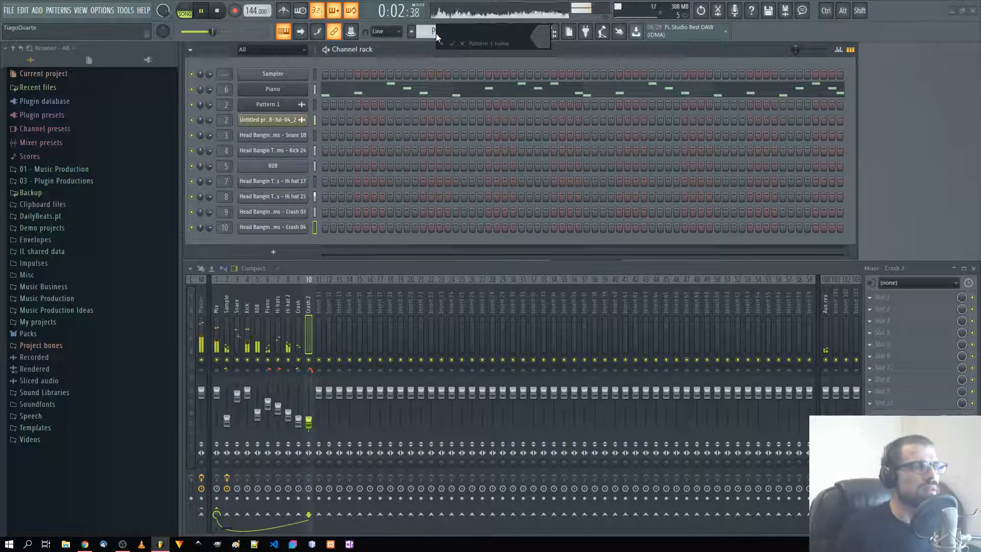
{"action": "type", "text": " Melody"}
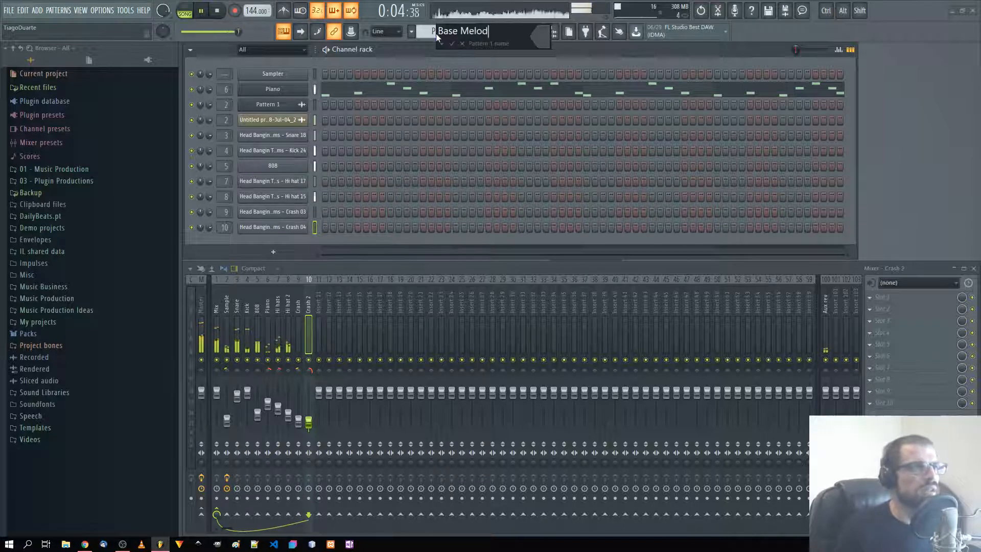
{"action": "key", "text": "Return"}
Show the playlist and select the audio clip on Track 1
{"action": "left_click", "coordinate": [484, 31]}
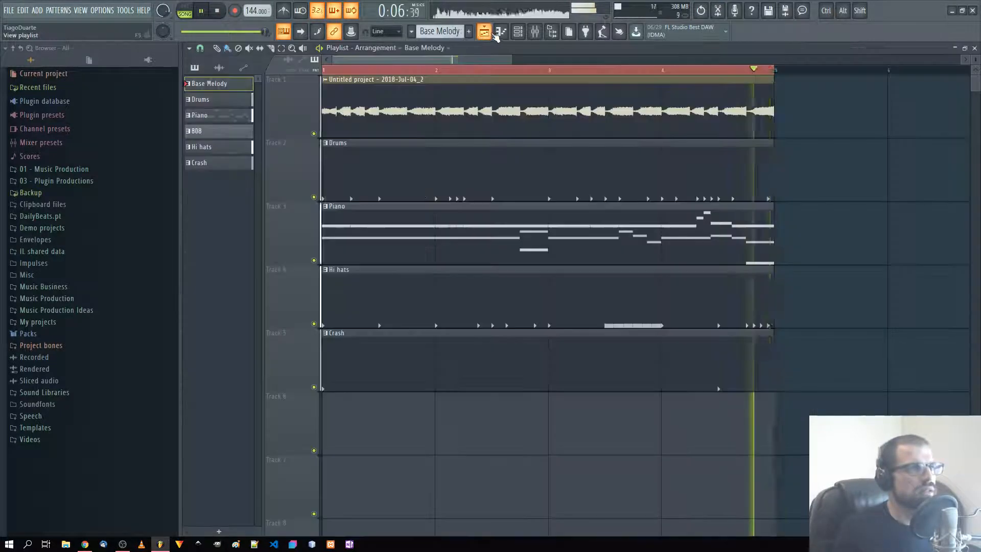
{"action": "left_click", "coordinate": [372, 82]}
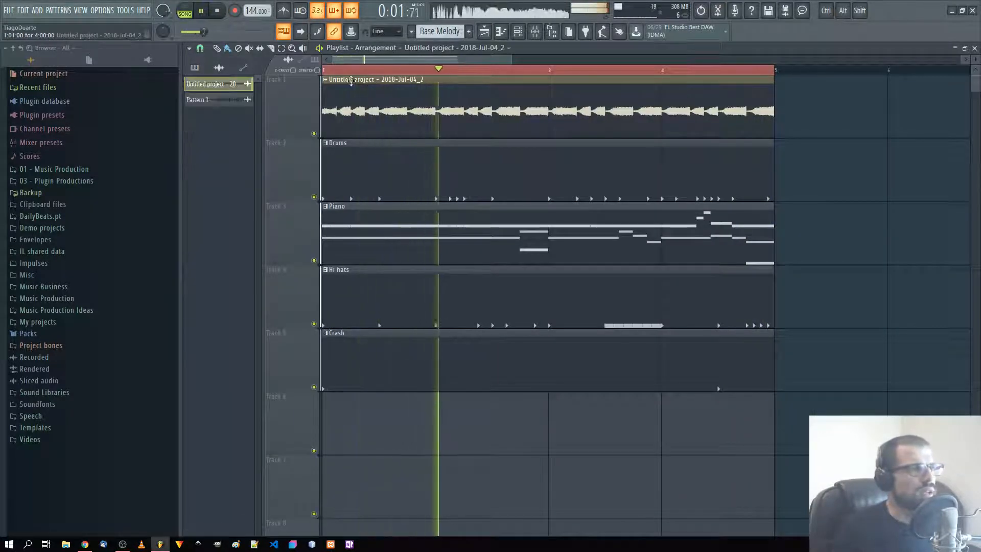
{"action": "middle_click", "coordinate": [439, 31]}
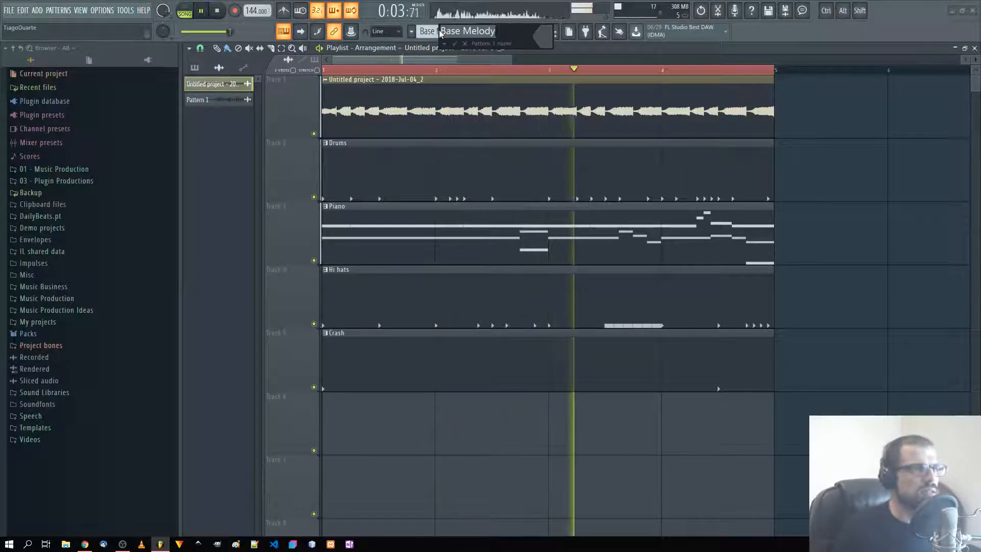
{"action": "type", "text": "Sample"}
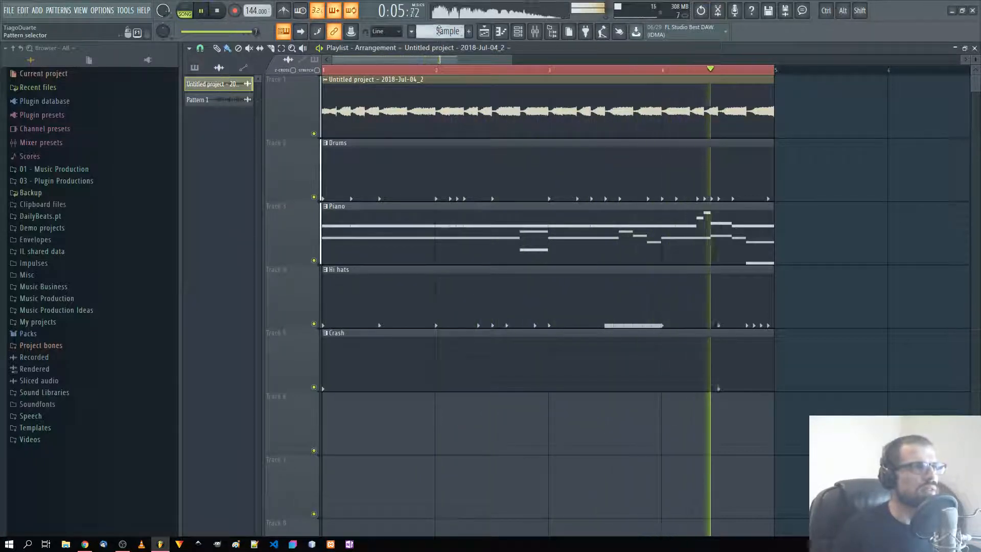
{"action": "key", "text": "BackSpace"}
{"action": "key", "text": "BackSpace"}
{"action": "key", "text": "BackSpace"}
{"action": "key", "text": "BackSpace"}
{"action": "key", "text": "BackSpace"}
{"action": "key", "text": "BackSpace"}
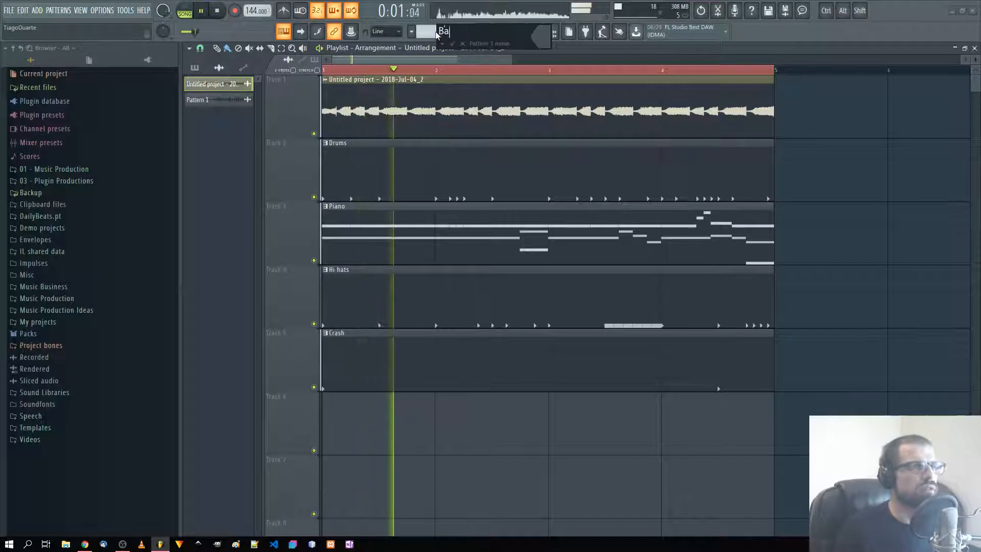
{"action": "type", "text": "Base Melody"}
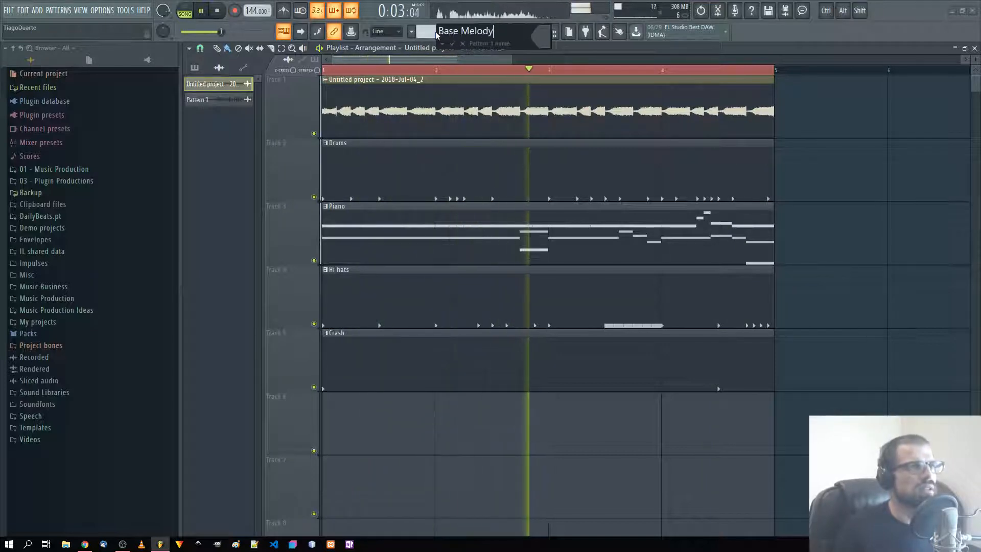
{"action": "key", "text": "Return"}
Rename the audio clip on Track 1 as Sample
{"action": "left_click", "coordinate": [327, 81]}
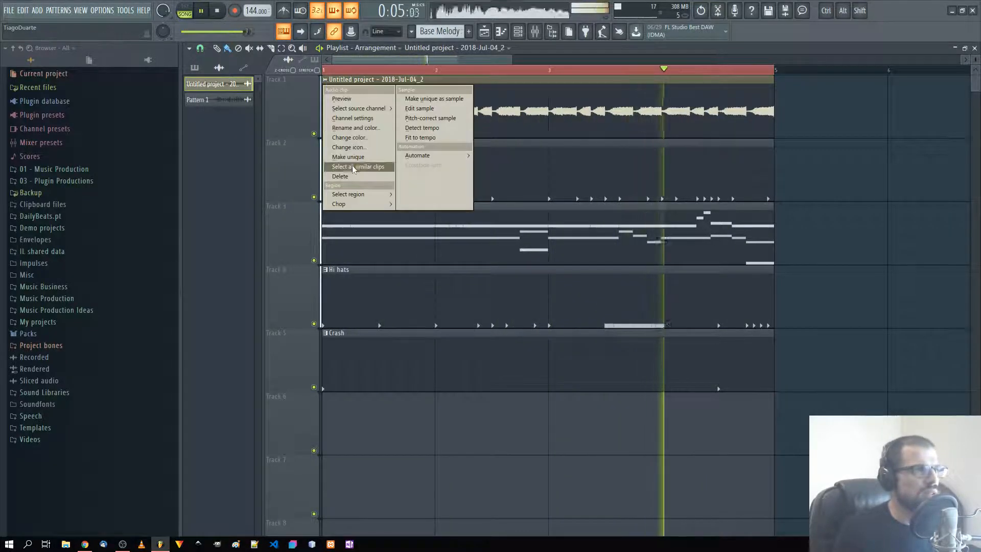
{"action": "left_click", "coordinate": [355, 128]}
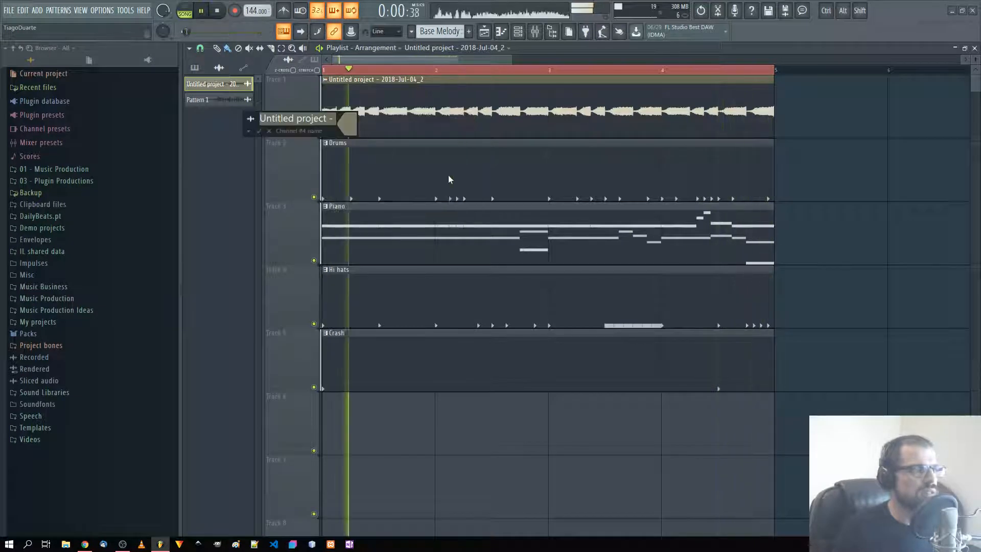
{"action": "type", "text": "Sample"}
{"action": "key", "text": "Return"}
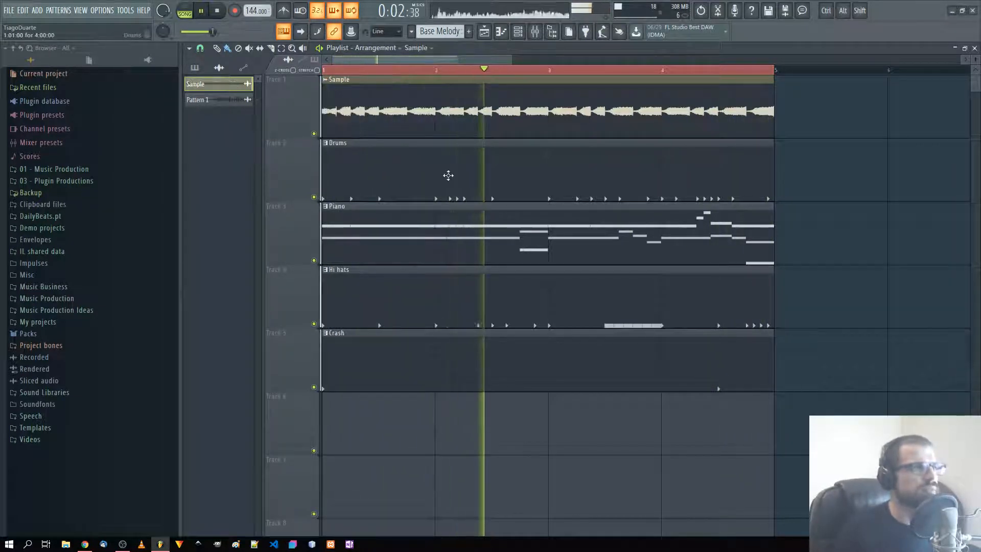
Move the Piano clip from Track 3 to the empty Track 6, separating it from the 808 clip
{"action": "scroll", "coordinate": [371, 244], "scroll_direction": "down", "scroll_amount": 3}
{"action": "left_click_drag", "start_coordinate": [366, 245], "coordinate": [344, 476]}
{"action": "left_click_drag", "start_coordinate": [352, 228], "coordinate": [334, 216]}
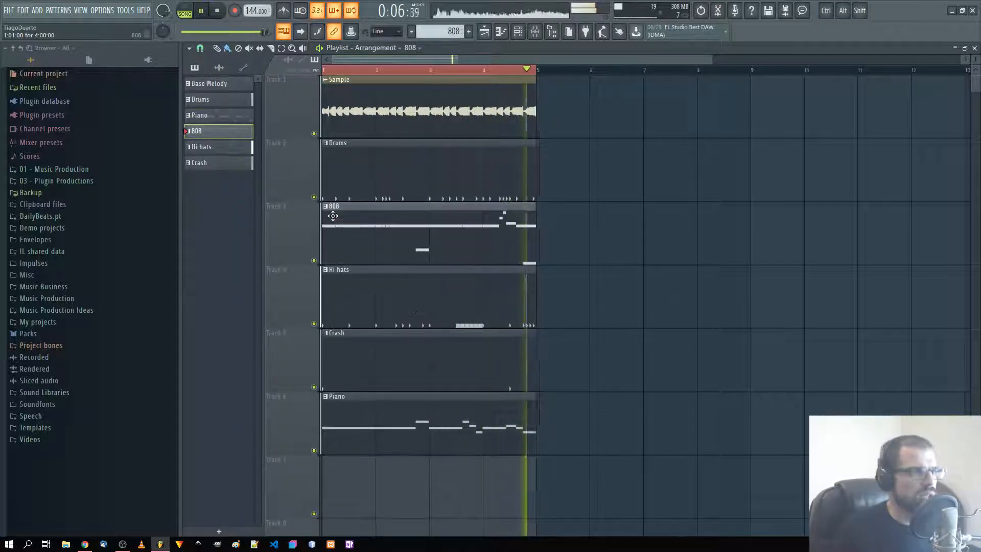
Reorder the playlist tracks from first to sixth as Drums, Hi hats, Crash, Sample, 808 and Piano
{"action": "scroll", "coordinate": [276, 296], "scroll_direction": "up", "scroll_amount": 1}
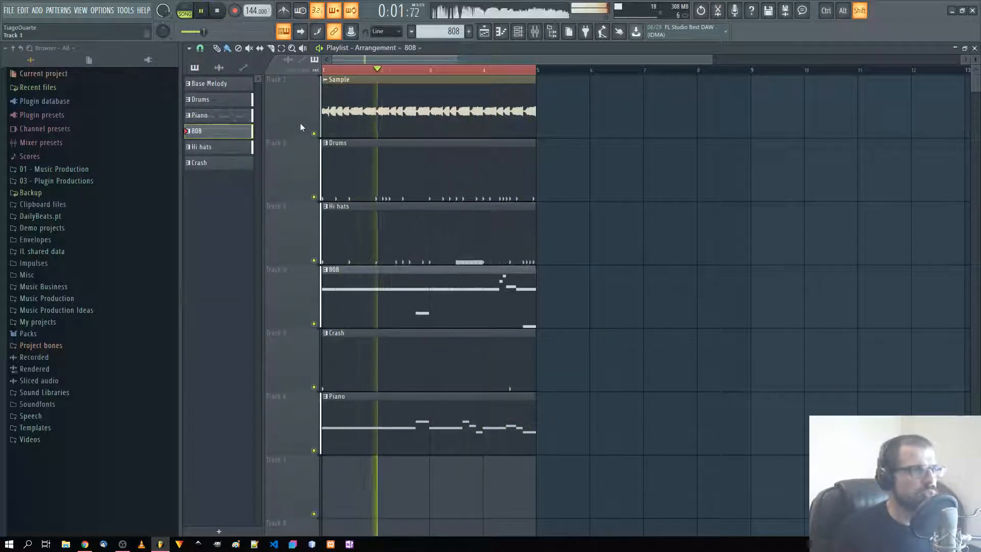
{"action": "left_click_drag", "start_coordinate": [300, 123], "coordinate": [300, 232]}
{"action": "left_click_drag", "start_coordinate": [301, 363], "coordinate": [299, 232]}
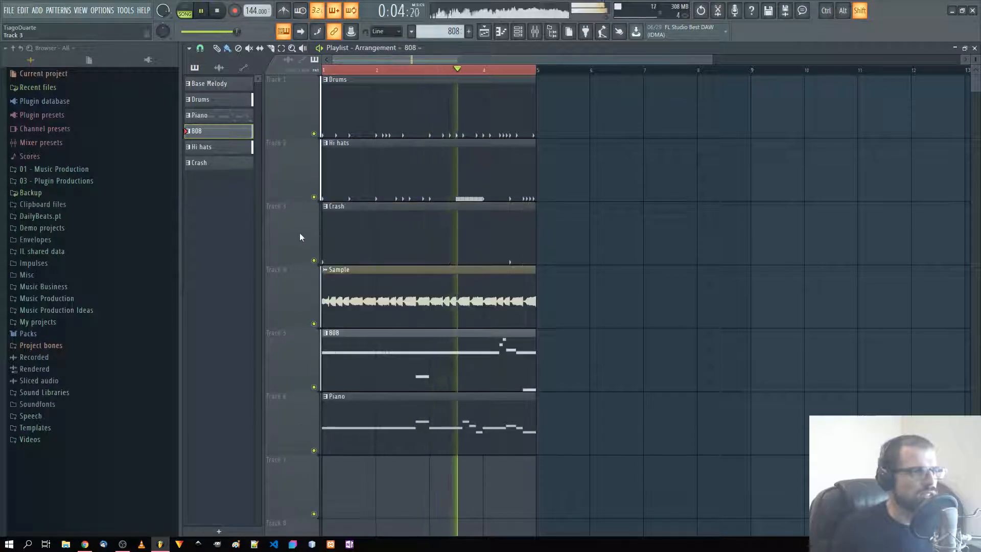
Hide the browser, reduce the playlist track height and copy all six clips from bar 1 to bar 5
{"action": "left_click", "coordinate": [552, 32]}
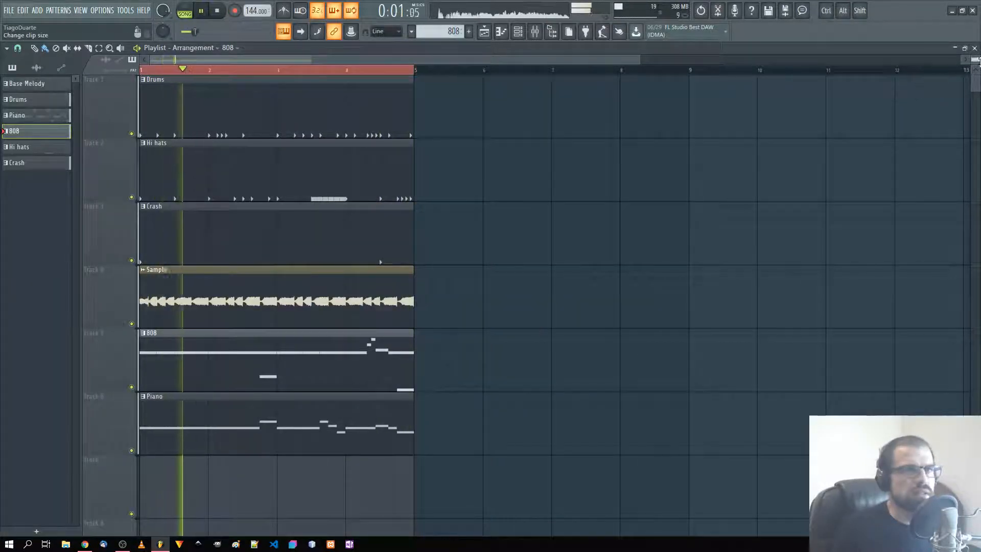
{"action": "left_click_drag", "start_coordinate": [976, 60], "coordinate": [975, 70]}
{"action": "scroll", "coordinate": [490, 355], "scroll_direction": "down", "scroll_amount": 2}
{"action": "left_click_drag", "start_coordinate": [413, 412], "coordinate": [146, 92]}
{"action": "left_click_drag", "start_coordinate": [211, 150], "coordinate": [397, 157]}
Copy all clips from bars 1–8 to bar 9, extending the arrangement through bar 16, and clear the selection
{"action": "left_click_drag", "start_coordinate": [547, 404], "coordinate": [139, 78]}
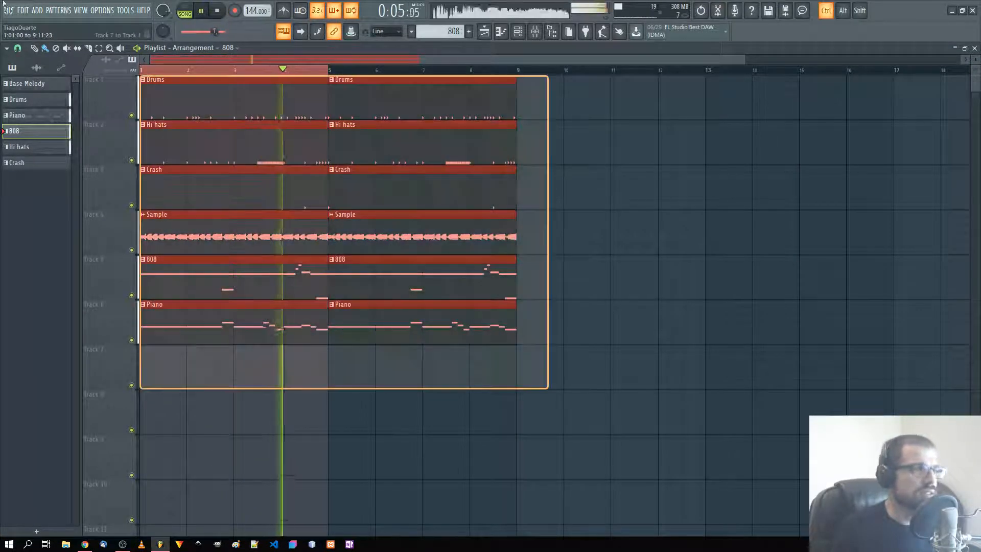
{"action": "left_click_drag", "start_coordinate": [171, 175], "coordinate": [547, 195]}
{"action": "scroll", "coordinate": [607, 345], "scroll_direction": "down", "scroll_amount": 2}
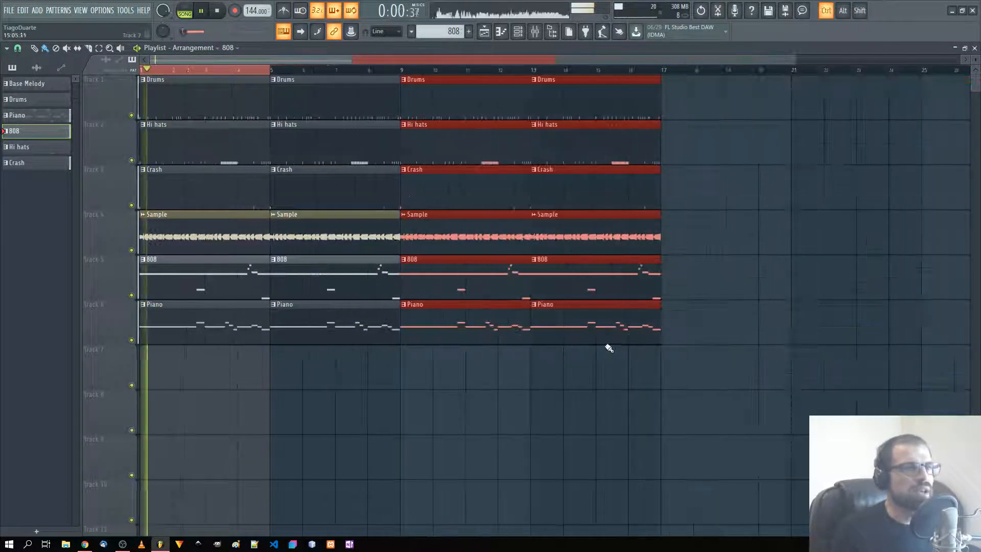
{"action": "left_click", "coordinate": [559, 466], "text": "ctrl"}
{"action": "left_click", "coordinate": [317, 72], "text": "ctrl"}
Repeat only the Drums, Hi hats and Crash clips from bar 17 through bar 48
{"action": "scroll", "coordinate": [377, 223], "scroll_direction": "down", "scroll_amount": 1}
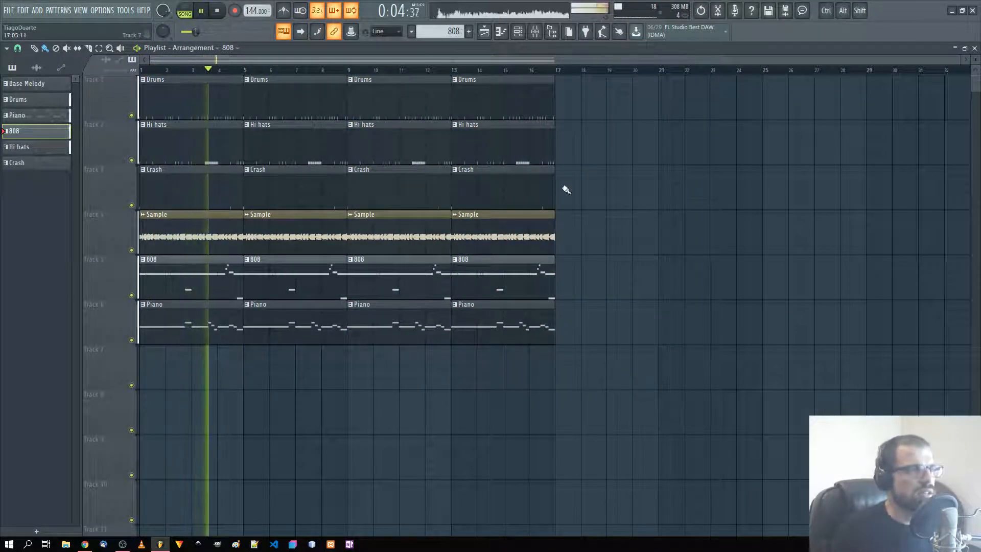
{"action": "left_click_drag", "start_coordinate": [566, 207], "coordinate": [588, 101]}
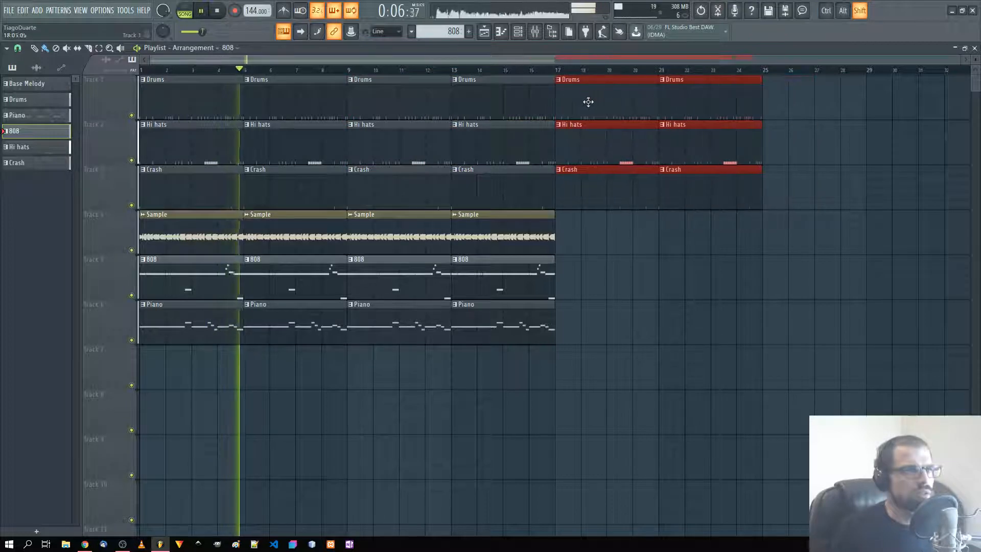
{"action": "key", "text": "ctrl+b"}
{"action": "scroll", "coordinate": [747, 217], "scroll_direction": "down", "scroll_amount": 1}
{"action": "scroll", "coordinate": [747, 216], "scroll_direction": "down", "scroll_amount": 1}
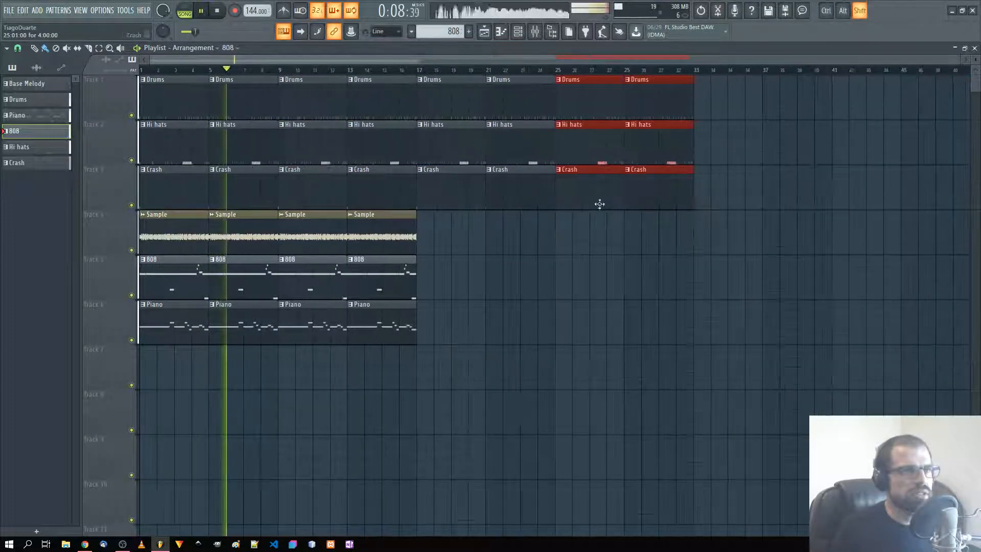
{"action": "left_click_drag", "start_coordinate": [571, 198], "coordinate": [848, 196]}
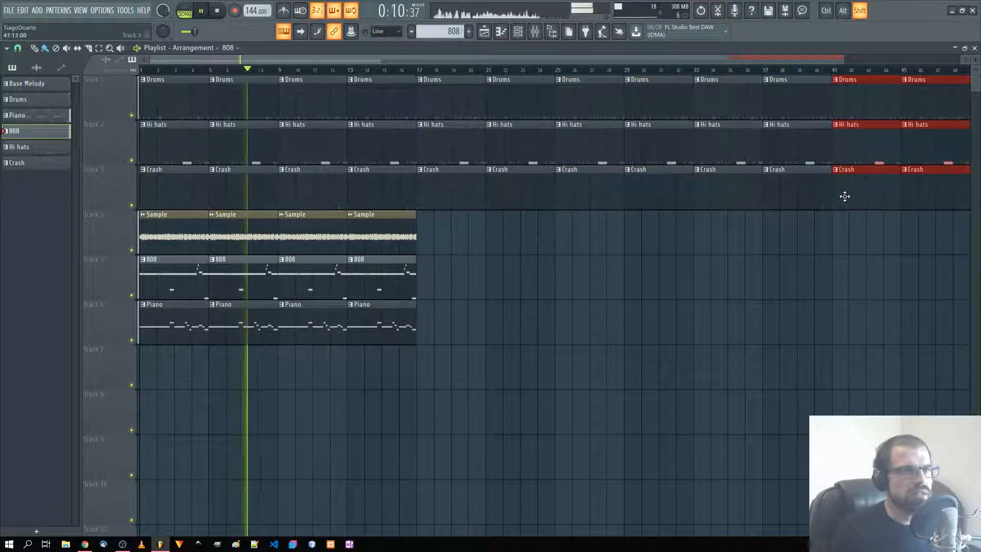
Extend the 808 clips from bar 17 through bar 40 by duplicating the existing ones, and clear the selection
{"action": "scroll", "coordinate": [603, 301], "scroll_direction": "down", "scroll_amount": 1}
{"action": "left_click", "coordinate": [588, 296], "text": "ctrl"}
{"action": "left_click_drag", "start_coordinate": [373, 276], "coordinate": [581, 282]}
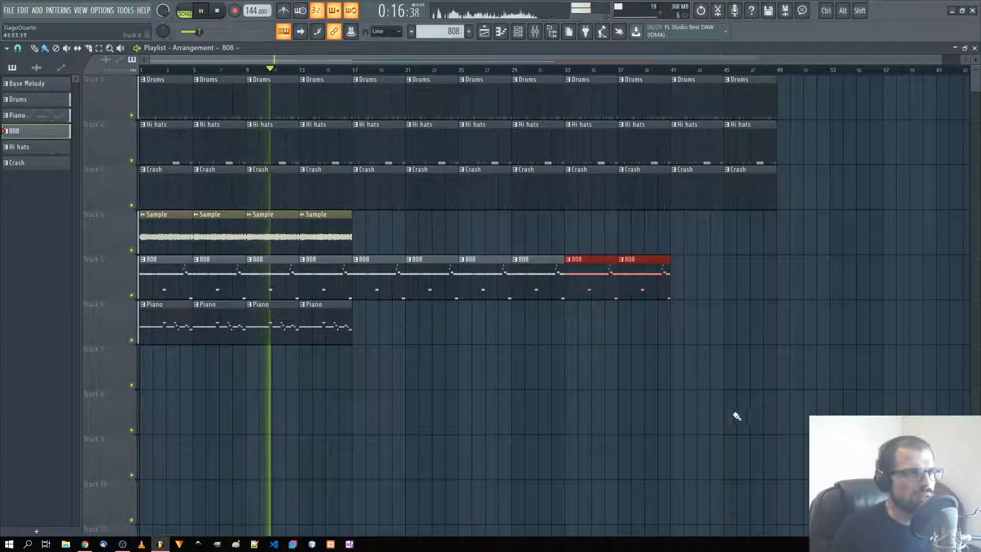
{"action": "left_click", "coordinate": [734, 413], "text": "ctrl"}
Delete the Drums, Hi hats and Crash clips from bar 41 through bar 48
{"action": "right_click", "coordinate": [709, 191]}
{"action": "right_click", "coordinate": [707, 145]}
{"action": "right_click", "coordinate": [707, 102]}
{"action": "right_click", "coordinate": [741, 102]}
{"action": "right_click", "coordinate": [756, 145]}
{"action": "right_click", "coordinate": [760, 179]}
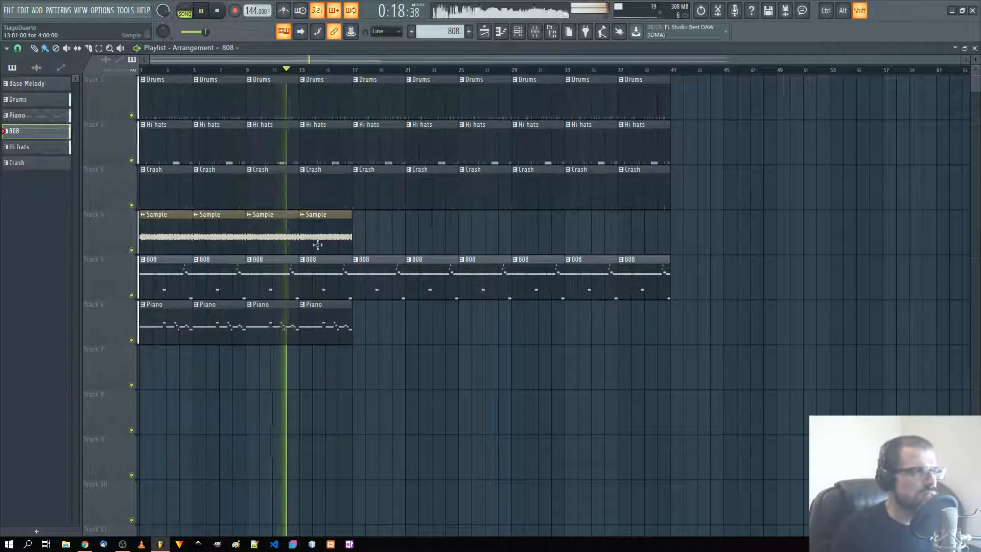
Copy the four Sample clips to bars 17–32 and delete the two Hi hats clips in bars 17–24
{"action": "left_click_drag", "start_coordinate": [318, 246], "coordinate": [535, 240]}
{"action": "right_click", "coordinate": [390, 149]}
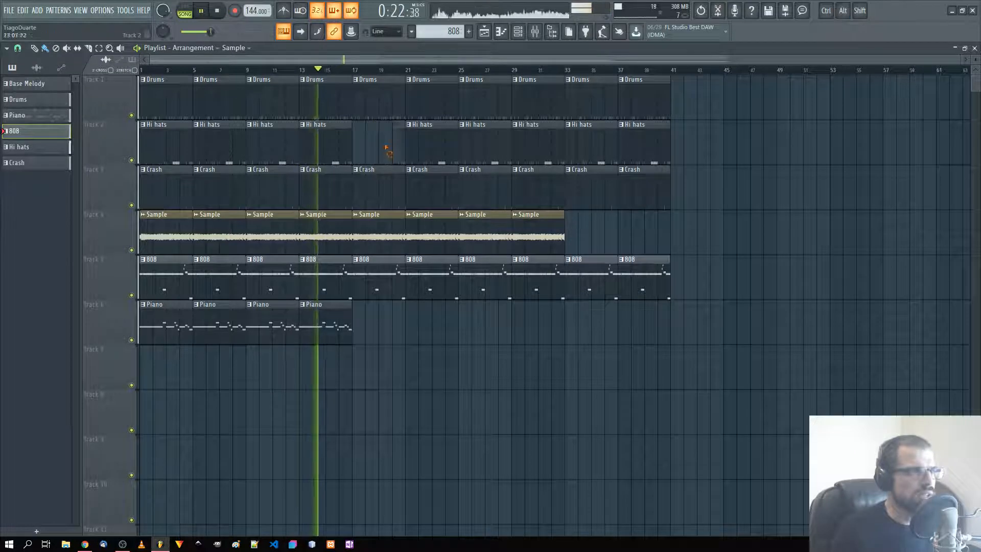
{"action": "right_click", "coordinate": [435, 146]}
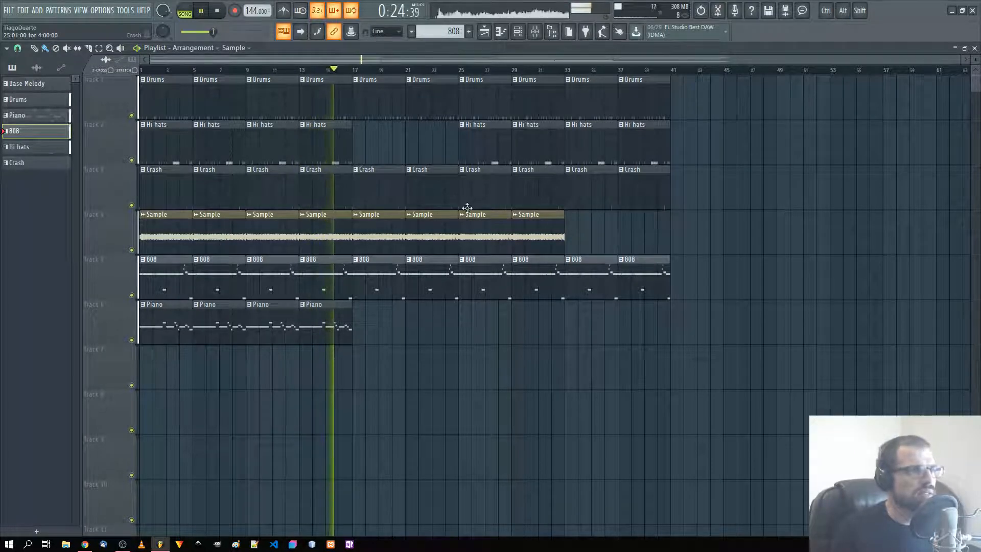
Add two Piano clips on the Piano track in bars 33–40
{"action": "left_click", "coordinate": [340, 327]}
{"action": "left_click_drag", "start_coordinate": [566, 328], "coordinate": [643, 330]}
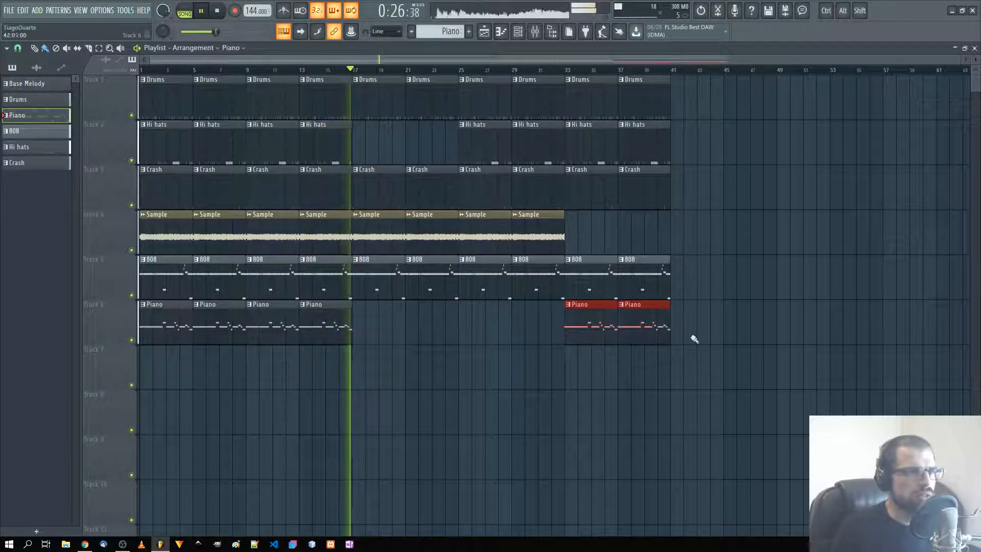
Shorten the Crash clip at bar 17 to one bar and delete the Crash clips from bar 21 through bar 36
{"action": "right_click", "coordinate": [404, 192]}
{"action": "right_click", "coordinate": [377, 197]}
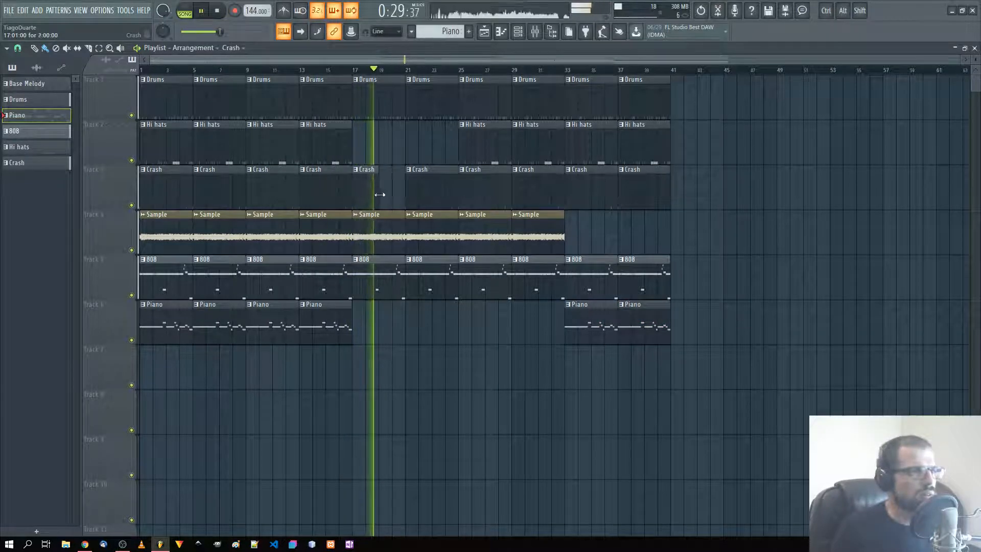
{"action": "right_click", "coordinate": [485, 202]}
{"action": "right_click", "coordinate": [539, 200]}
{"action": "right_click", "coordinate": [590, 197]}
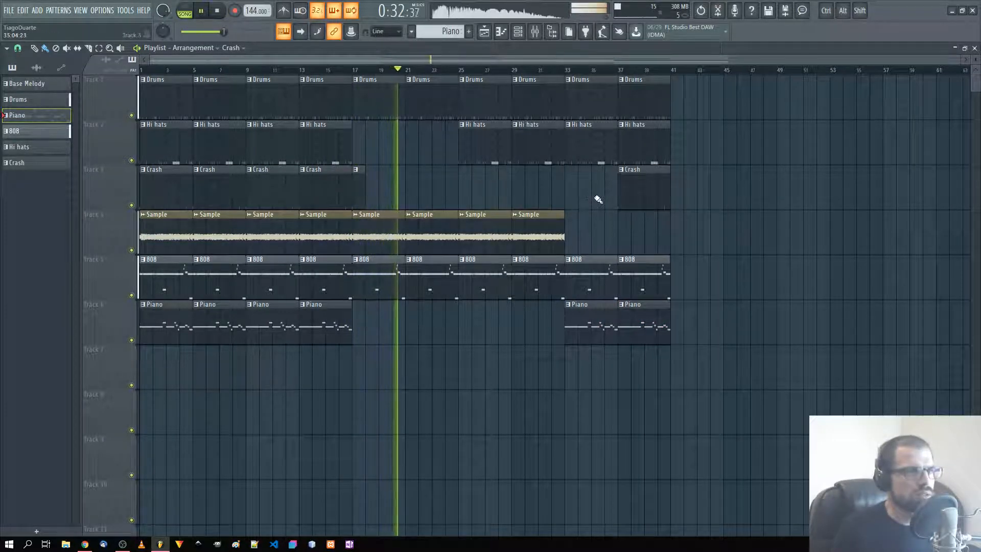
Add Crash clips trimmed to one bar each at bars 33 and 32
{"action": "left_click", "coordinate": [599, 198]}
{"action": "left_click_drag", "start_coordinate": [616, 193], "coordinate": [565, 195]}
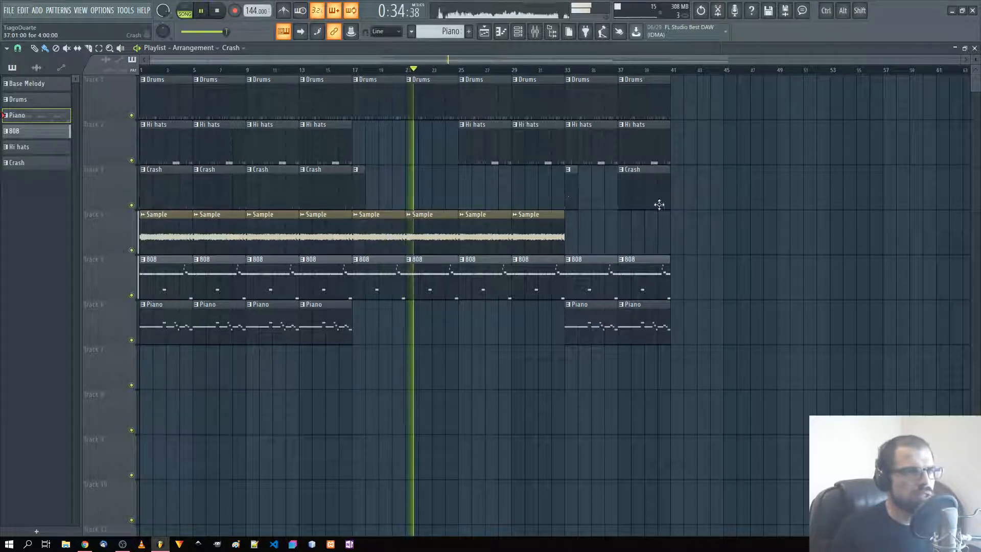
{"action": "left_click", "coordinate": [521, 193]}
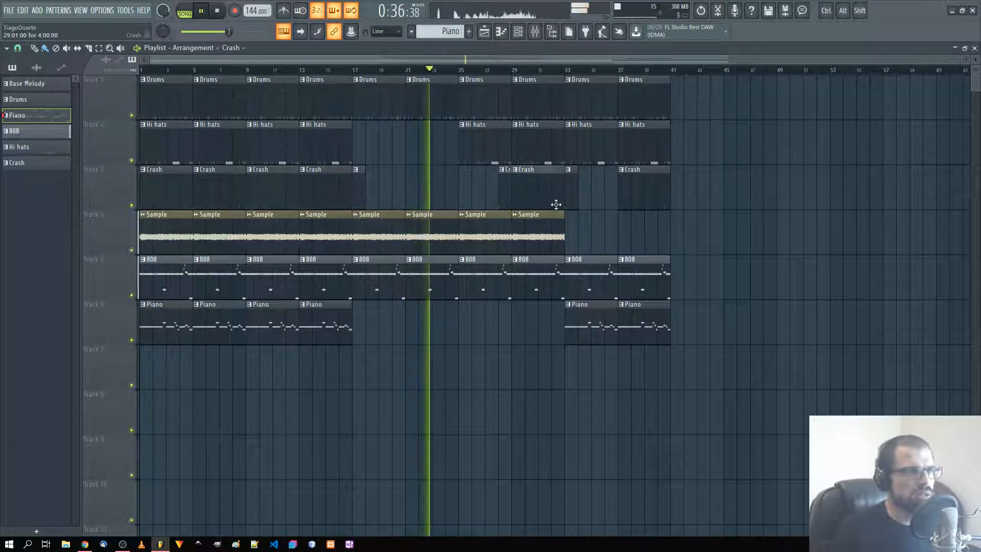
{"action": "left_click_drag", "start_coordinate": [511, 193], "coordinate": [557, 195]}
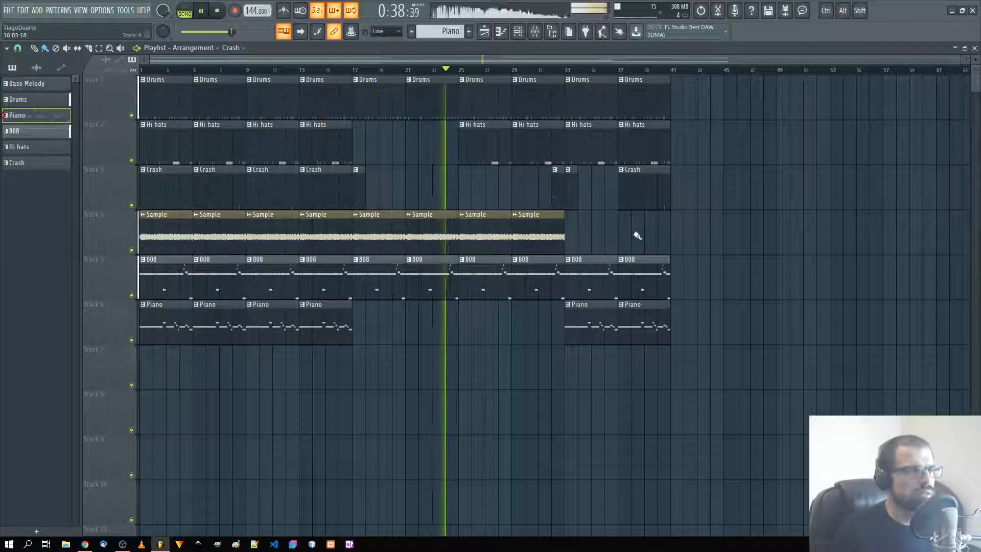
Delete the two Sample clips in bars 25–32
{"action": "right_click", "coordinate": [480, 236]}
{"action": "right_click", "coordinate": [548, 237]}
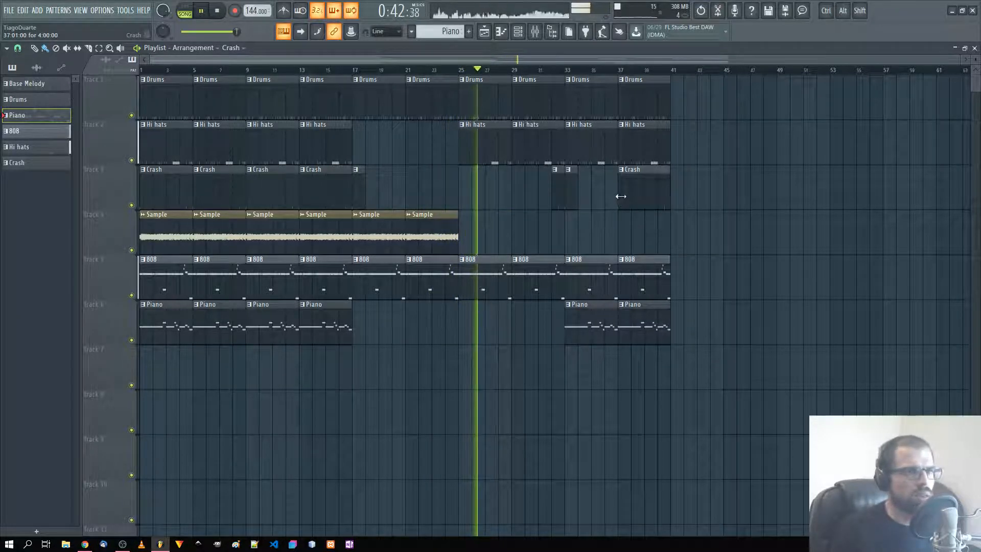
Trim the last Crash clip so it covers only bar 40, and delete the Hi hats clips in bars 33–40
{"action": "left_click_drag", "start_coordinate": [620, 197], "coordinate": [760, 221]}
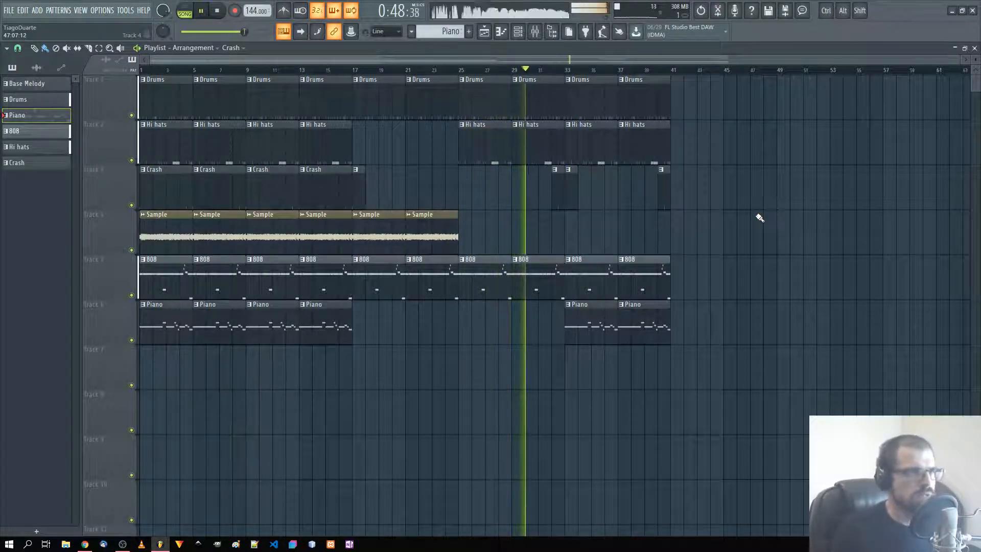
{"action": "right_click", "coordinate": [596, 152]}
{"action": "right_click", "coordinate": [628, 156]}
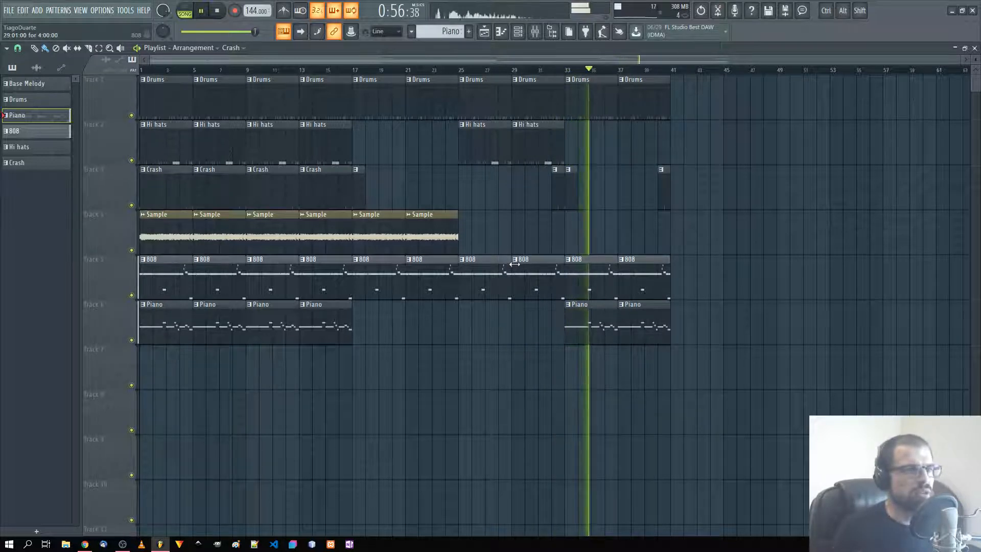
Review how the Sample and other clips are spread over the arrangement's sections, leaving no clips selected
{"action": "scroll", "coordinate": [551, 262], "scroll_direction": "up", "scroll_amount": 1, "text": "ctrl"}
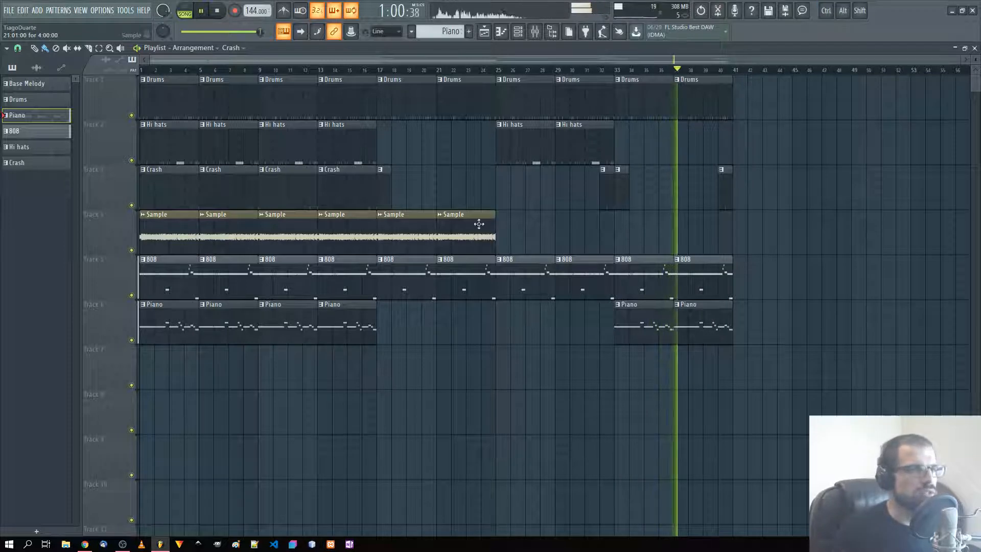
{"action": "left_click_drag", "start_coordinate": [536, 232], "coordinate": [414, 238], "text": "ctrl"}
{"action": "left_click", "coordinate": [542, 229], "text": "ctrl"}
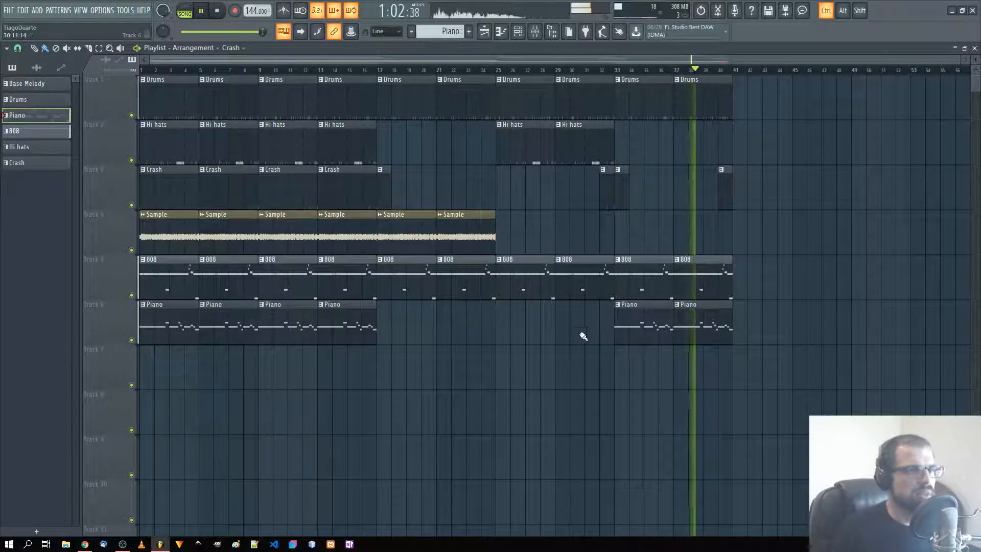
{"action": "left_click_drag", "start_coordinate": [581, 334], "coordinate": [769, 415], "text": "ctrl"}
{"action": "left_click", "coordinate": [766, 429], "text": "ctrl"}
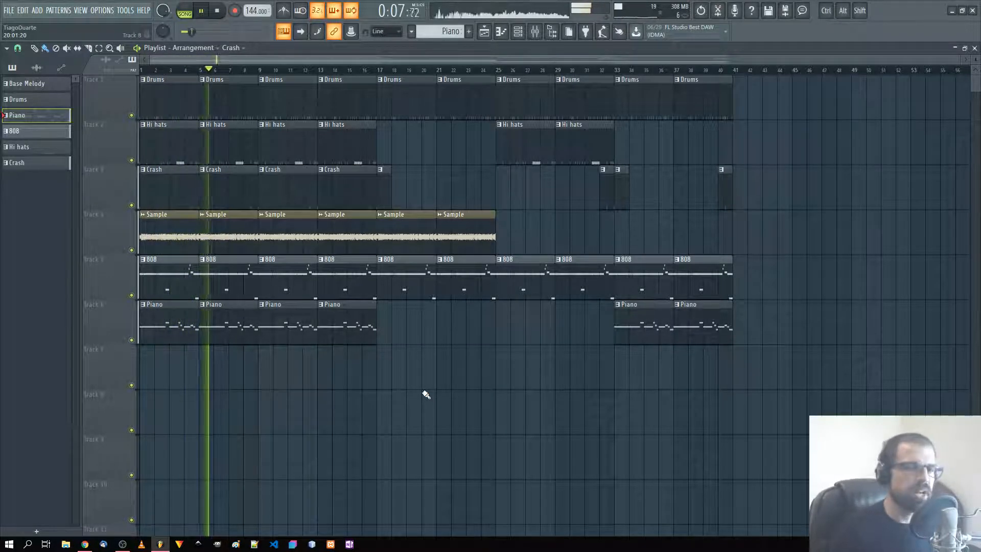
{"action": "left_click_drag", "start_coordinate": [519, 256], "coordinate": [139, 253]}
{"action": "left_click", "coordinate": [519, 238], "text": "ctrl"}
{"action": "left_click_drag", "start_coordinate": [512, 242], "coordinate": [139, 246]}
{"action": "left_click", "coordinate": [842, 123], "text": "ctrl"}
Examine the piano notes of the Base Melody pattern in the piano roll and close it
{"action": "left_click", "coordinate": [974, 48]}
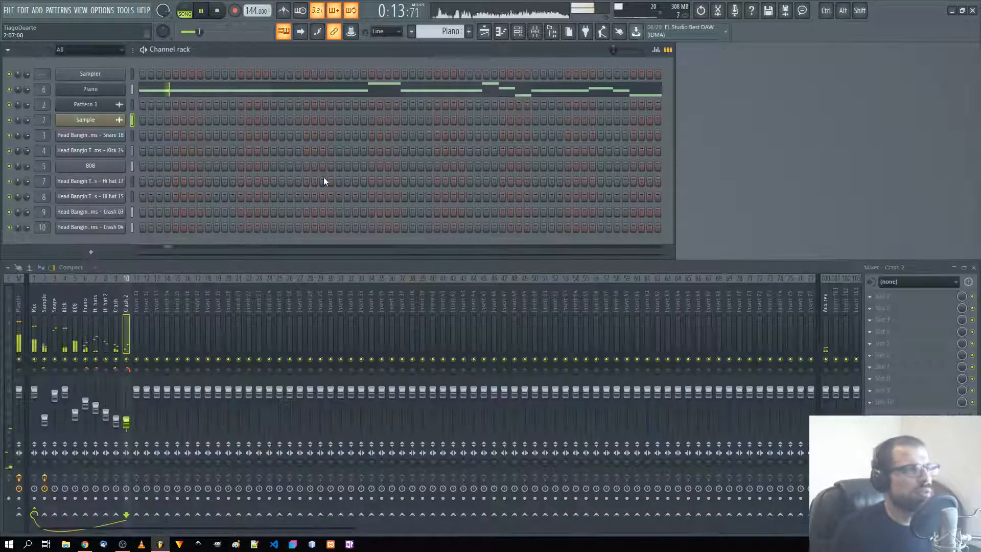
{"action": "scroll", "coordinate": [437, 30], "scroll_direction": "up", "scroll_amount": 3}
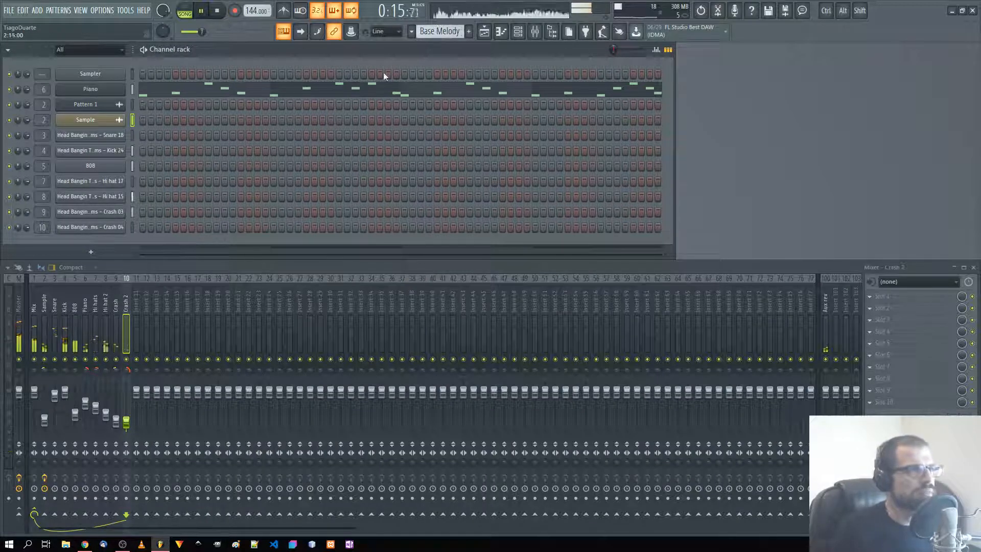
{"action": "left_click", "coordinate": [361, 91]}
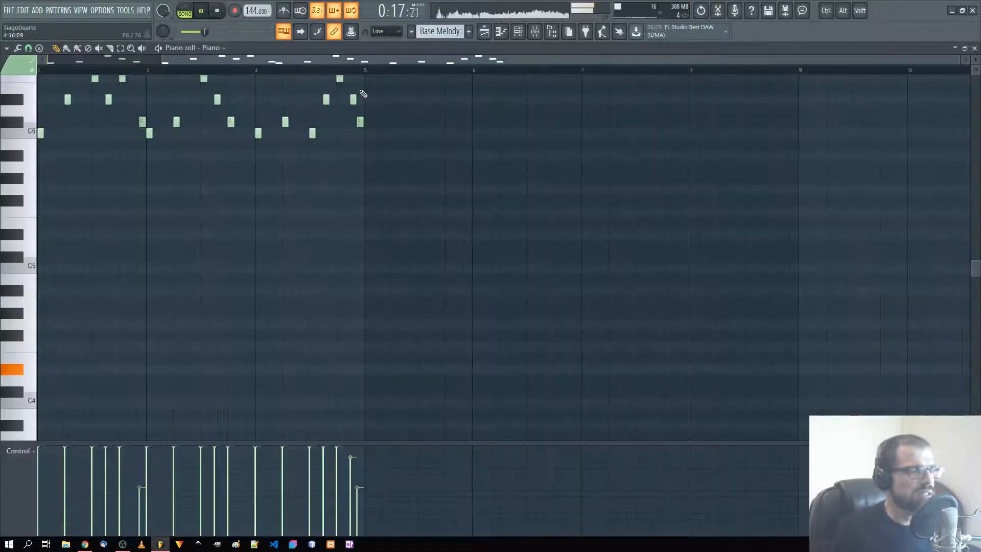
{"action": "scroll", "coordinate": [284, 201], "scroll_direction": "up", "scroll_amount": 5}
{"action": "scroll", "coordinate": [65, 307], "scroll_direction": "up", "scroll_amount": 3}
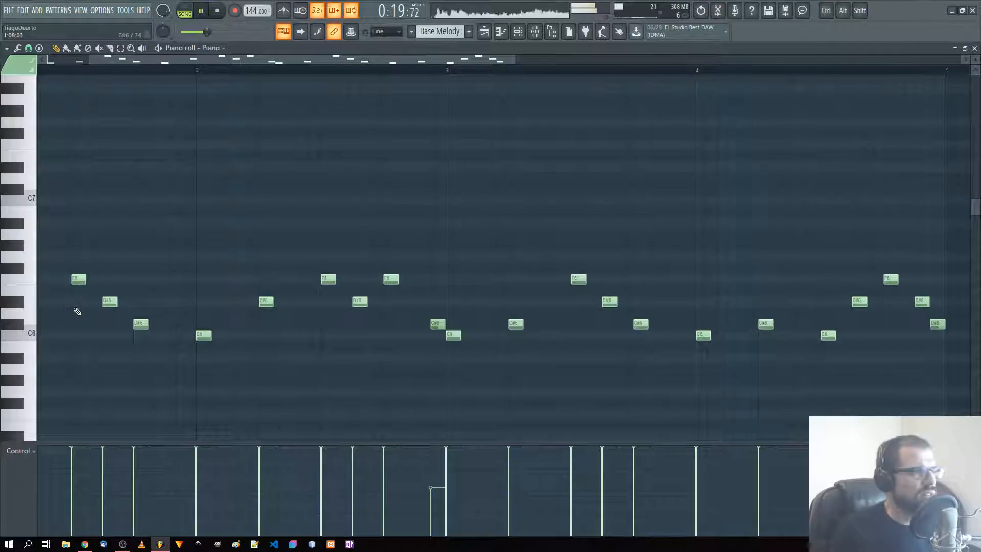
{"action": "scroll", "coordinate": [77, 312], "scroll_direction": "down", "scroll_amount": 2}
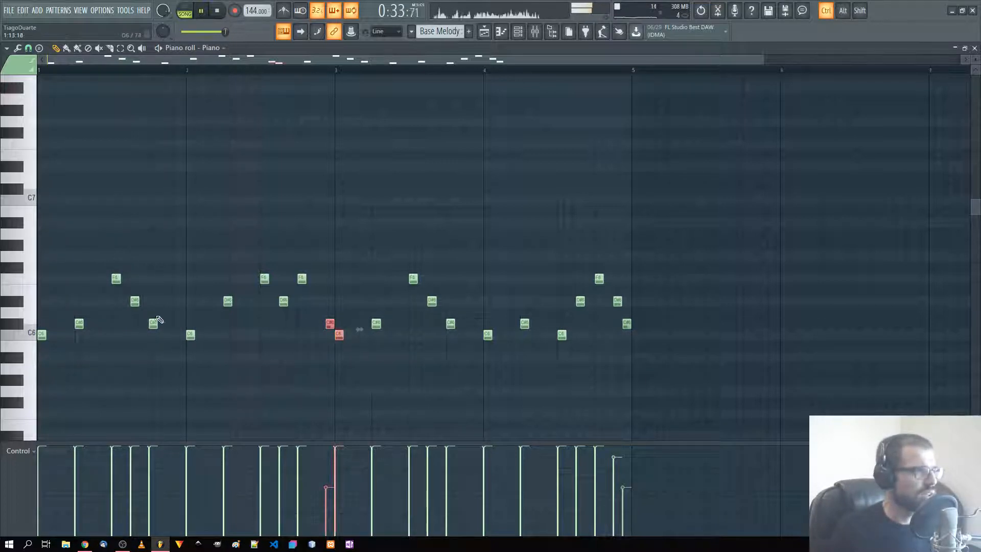
{"action": "left_click_drag", "start_coordinate": [46, 343], "coordinate": [46, 341]}
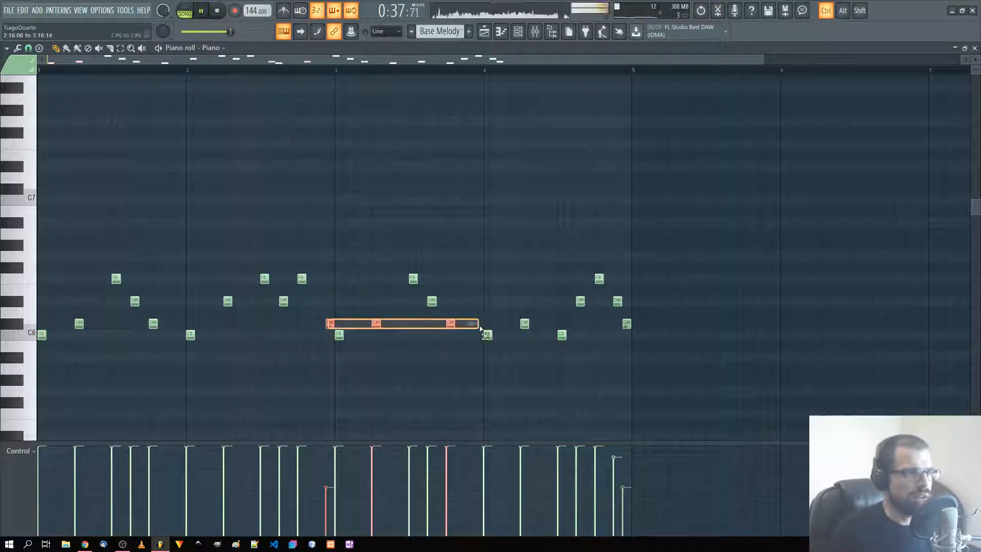
{"action": "left_click_drag", "start_coordinate": [597, 327], "coordinate": [636, 331]}
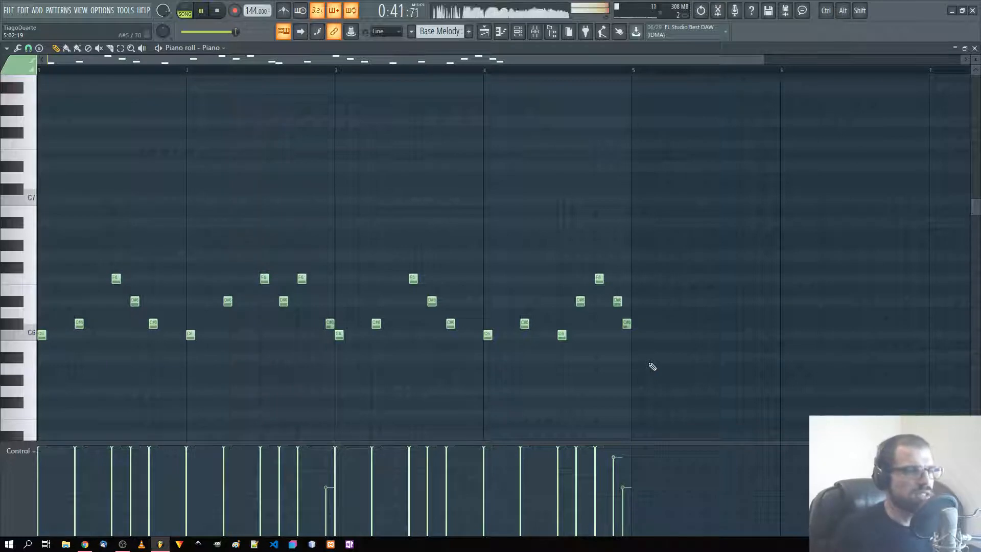
{"action": "left_click", "coordinate": [975, 48]}
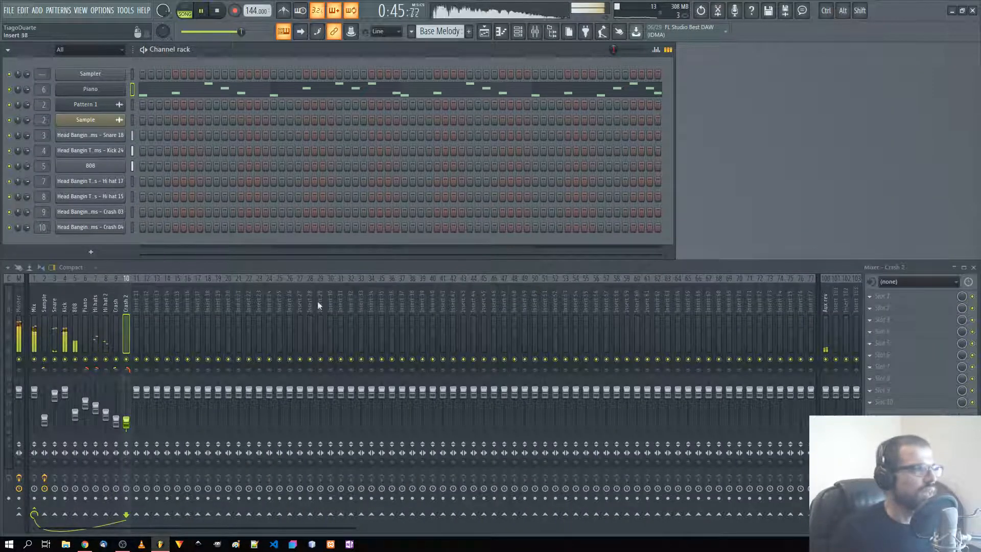
Review the 808 clips in the playlist and examine the 808 pattern's notes in the piano roll
{"action": "left_click", "coordinate": [484, 31]}
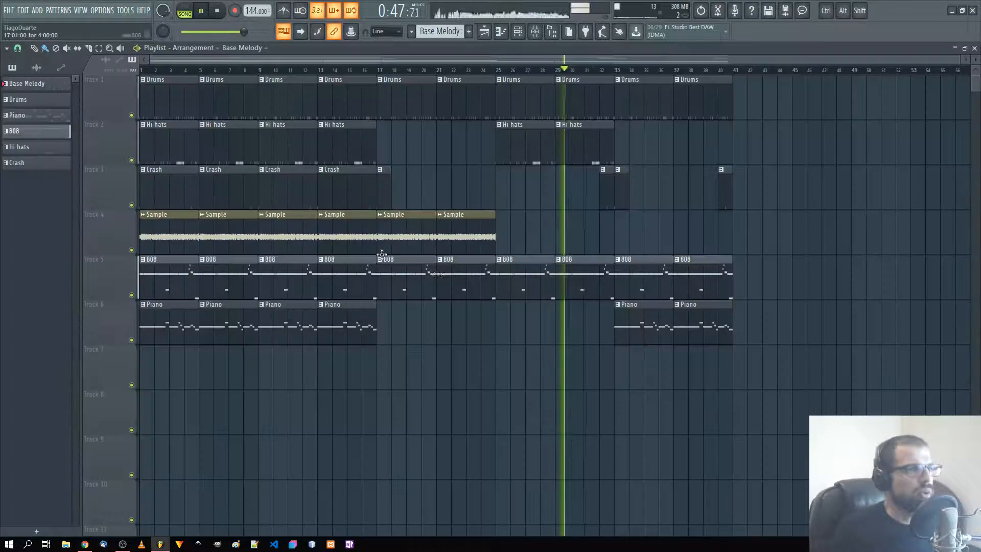
{"action": "left_click_drag", "start_coordinate": [789, 289], "coordinate": [140, 285]}
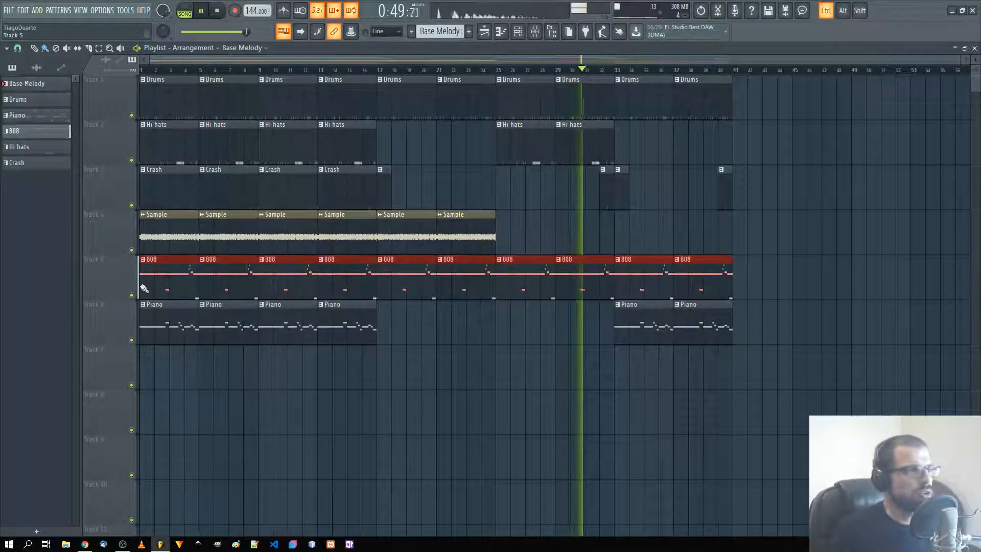
{"action": "left_click", "coordinate": [480, 474]}
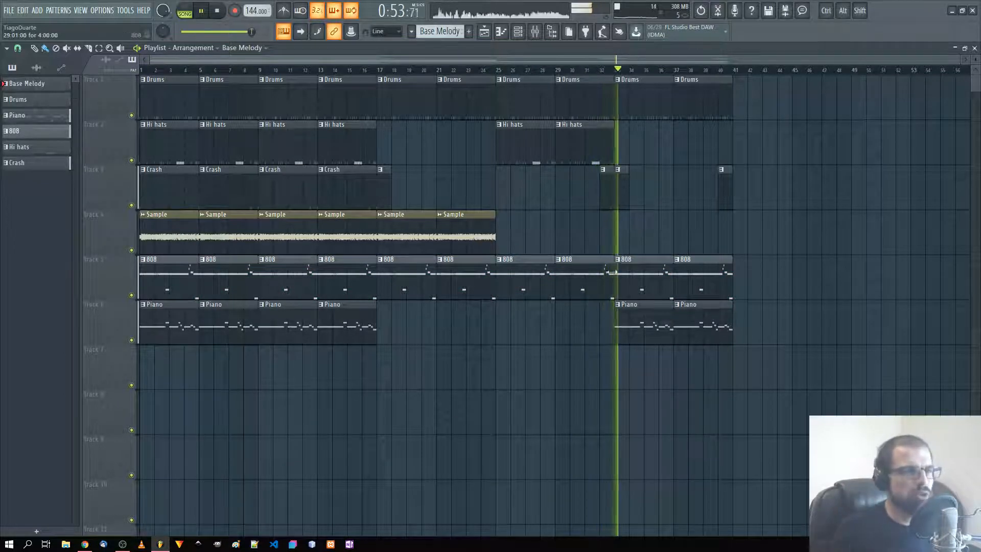
{"action": "double_click", "coordinate": [645, 275]}
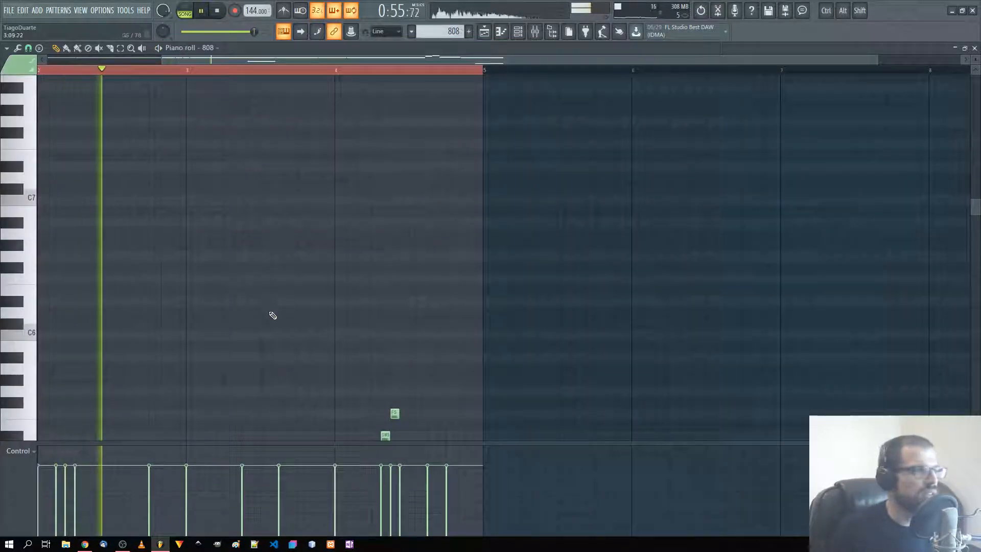
{"action": "scroll", "coordinate": [272, 313], "scroll_direction": "down", "scroll_amount": 5}
{"action": "left_click_drag", "start_coordinate": [47, 275], "coordinate": [358, 311]}
{"action": "left_click", "coordinate": [378, 365], "text": "ctrl"}
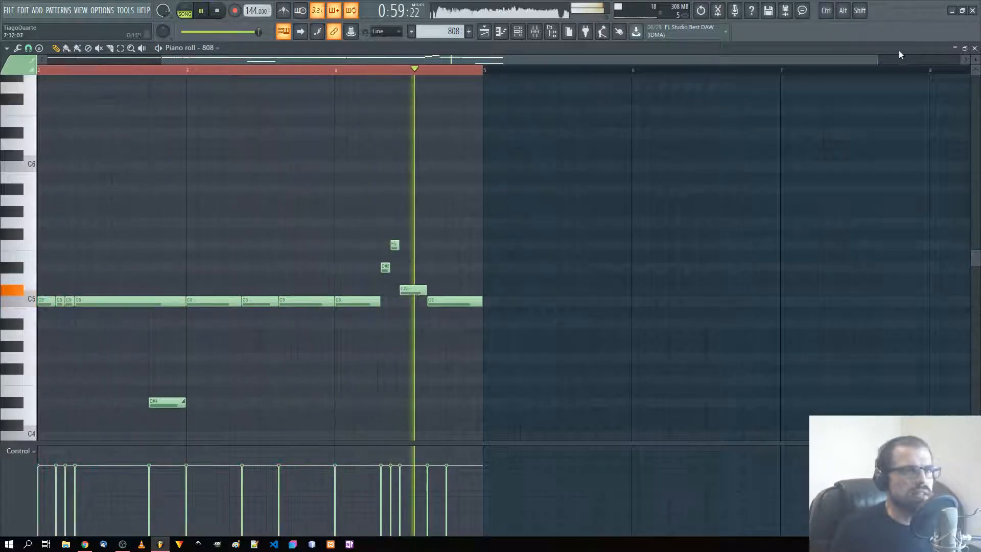
{"action": "left_click", "coordinate": [975, 48]}
{"action": "left_click", "coordinate": [666, 48]}
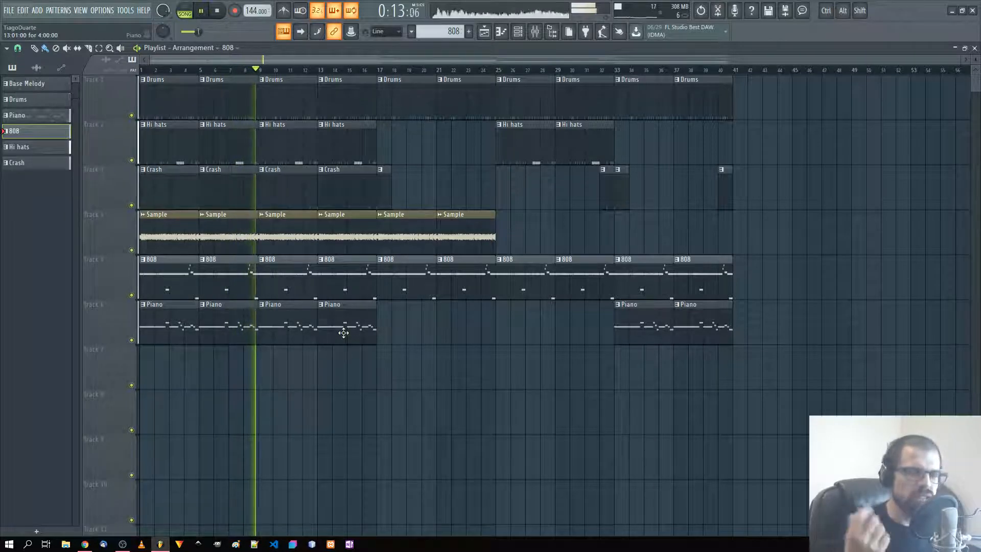
{"action": "scroll", "coordinate": [197, 386], "scroll_direction": "up", "scroll_amount": 2}
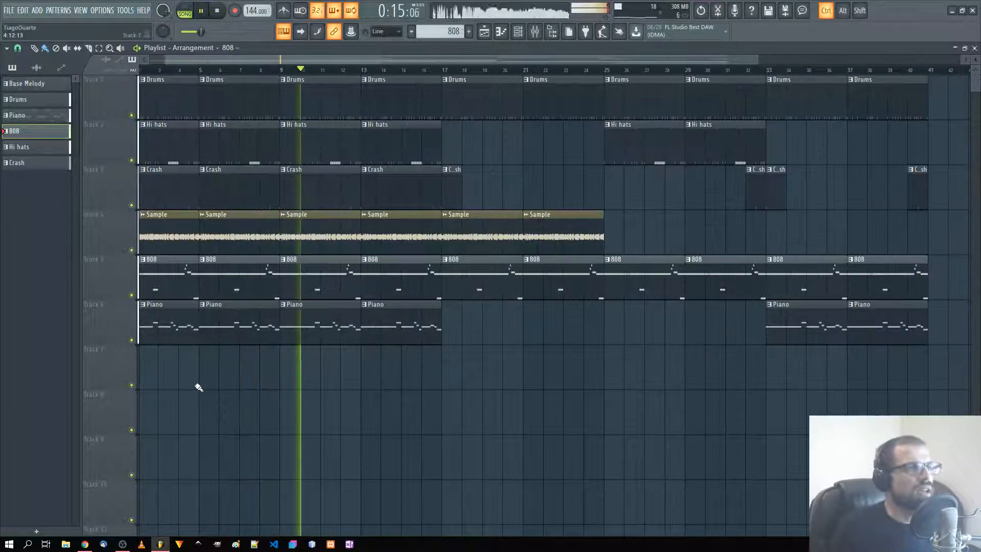
{"action": "scroll", "coordinate": [192, 363], "scroll_direction": "down", "scroll_amount": 2}
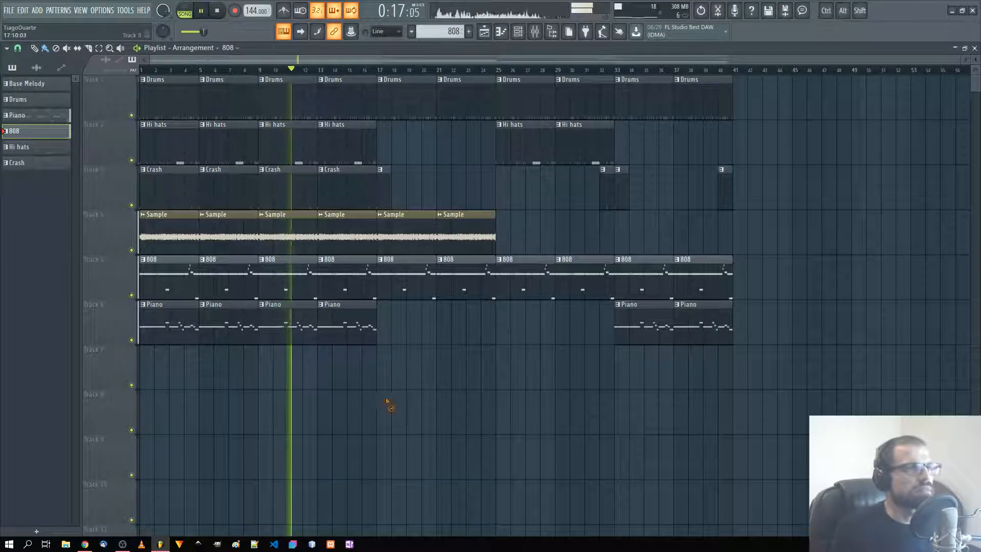